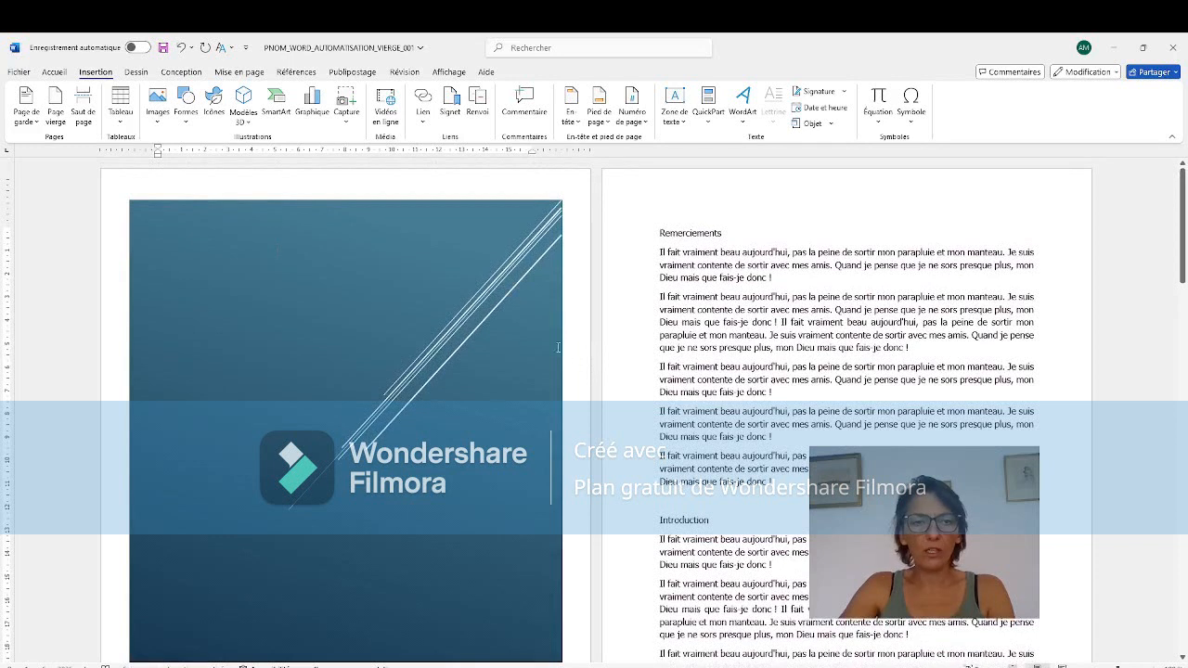
Step: Fill the cover page's large background shape with the standard purple colour
left_click(505, 203)
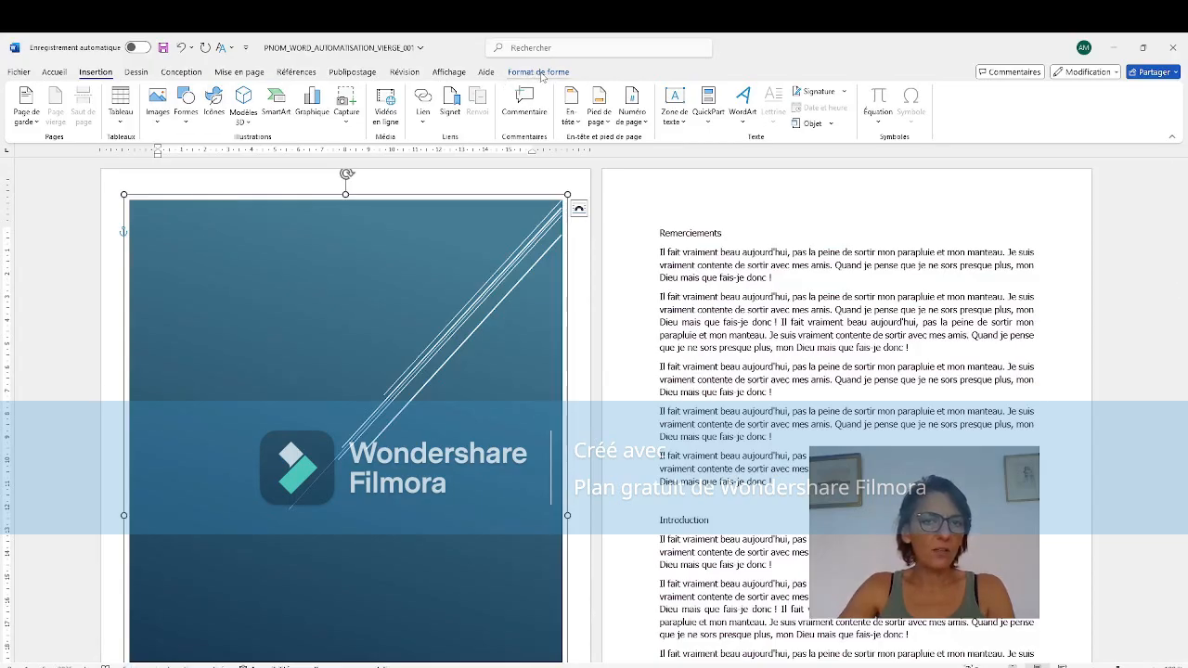
left_click(638, 226)
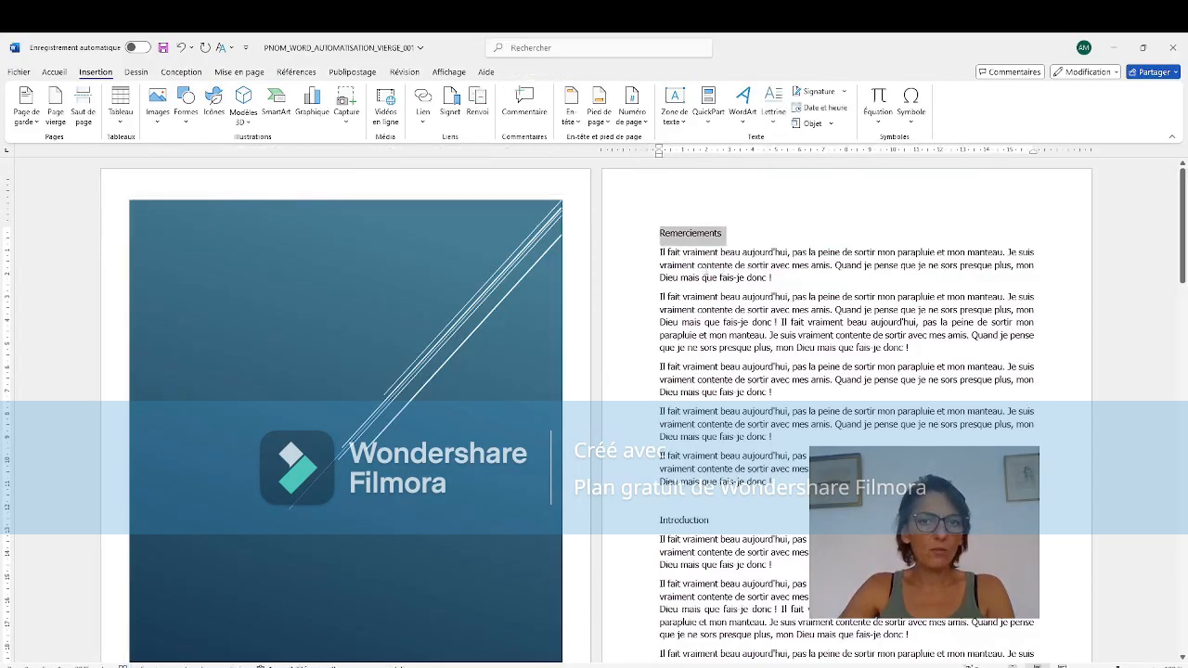
left_click(526, 210)
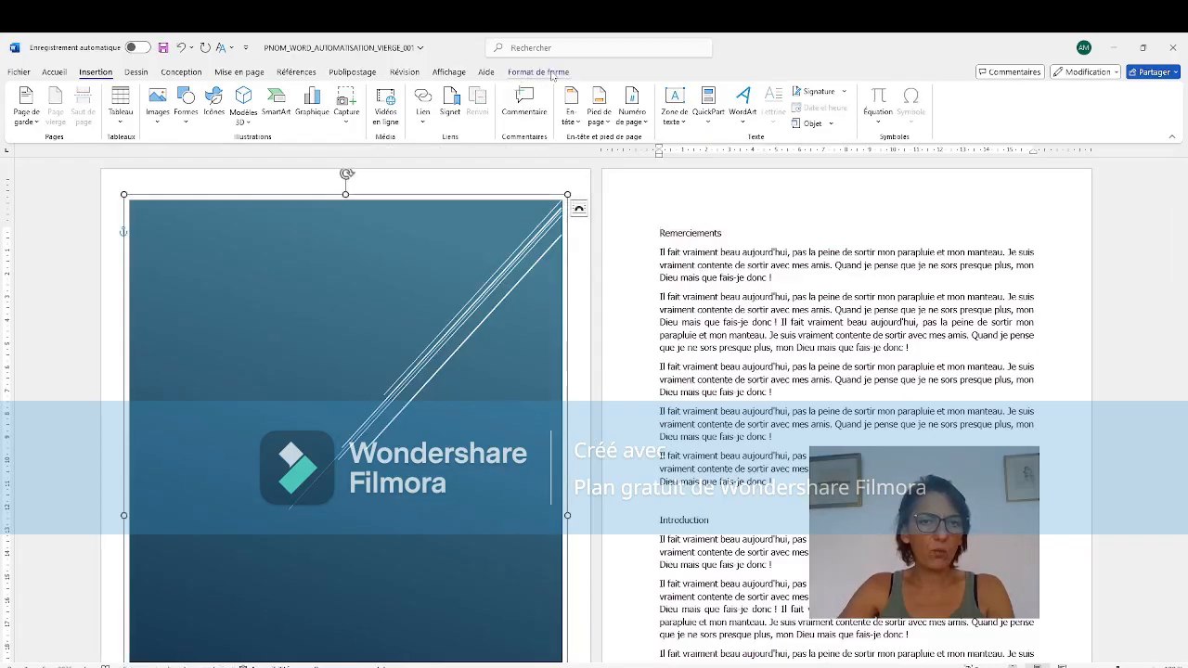
left_click(551, 72)
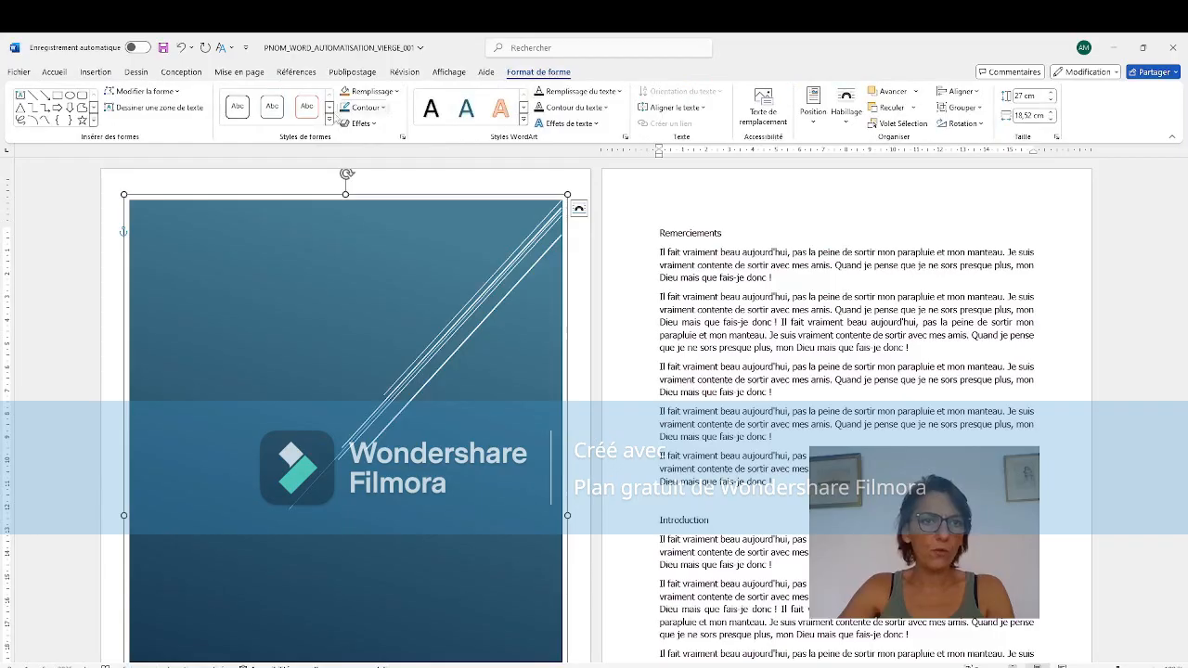
left_click(399, 93)
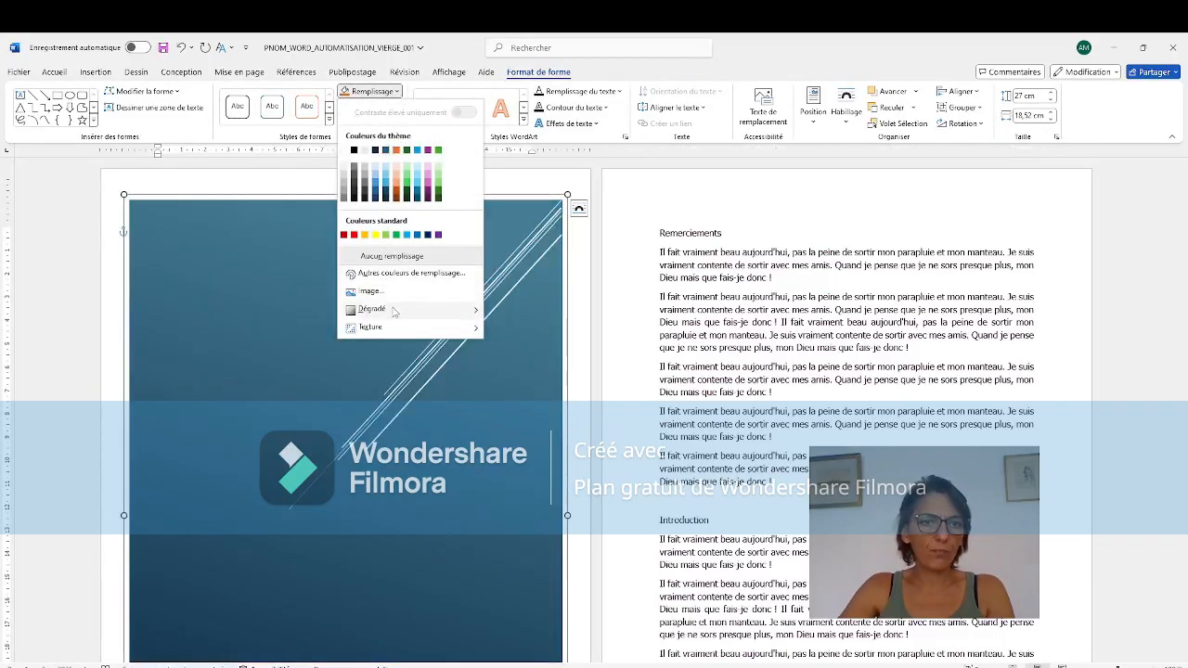
mouse_move(398, 312)
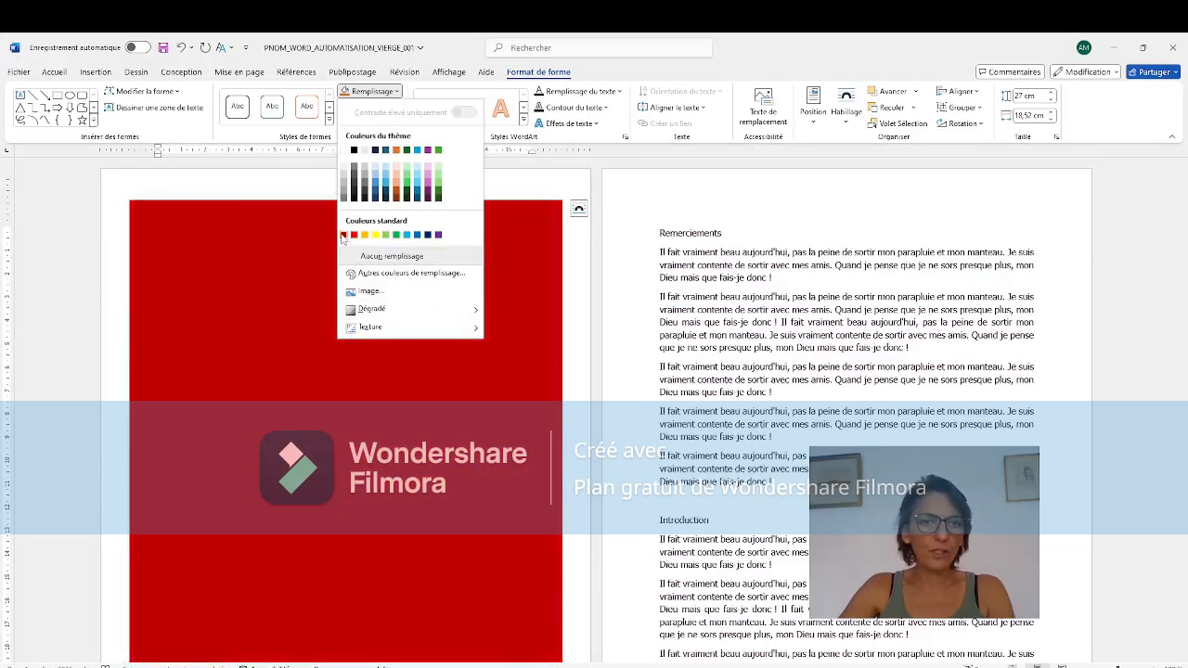
left_click(438, 235)
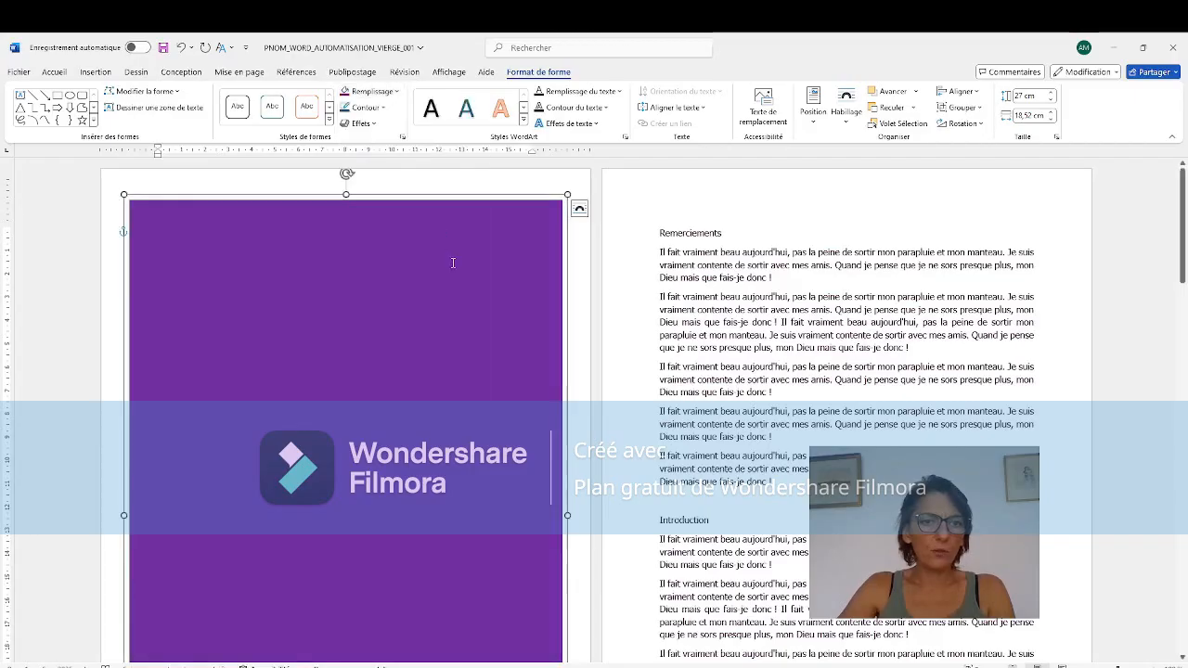
Step: Switch the cover background shape from a solid fill to a custom gradient fill
left_click(397, 90)
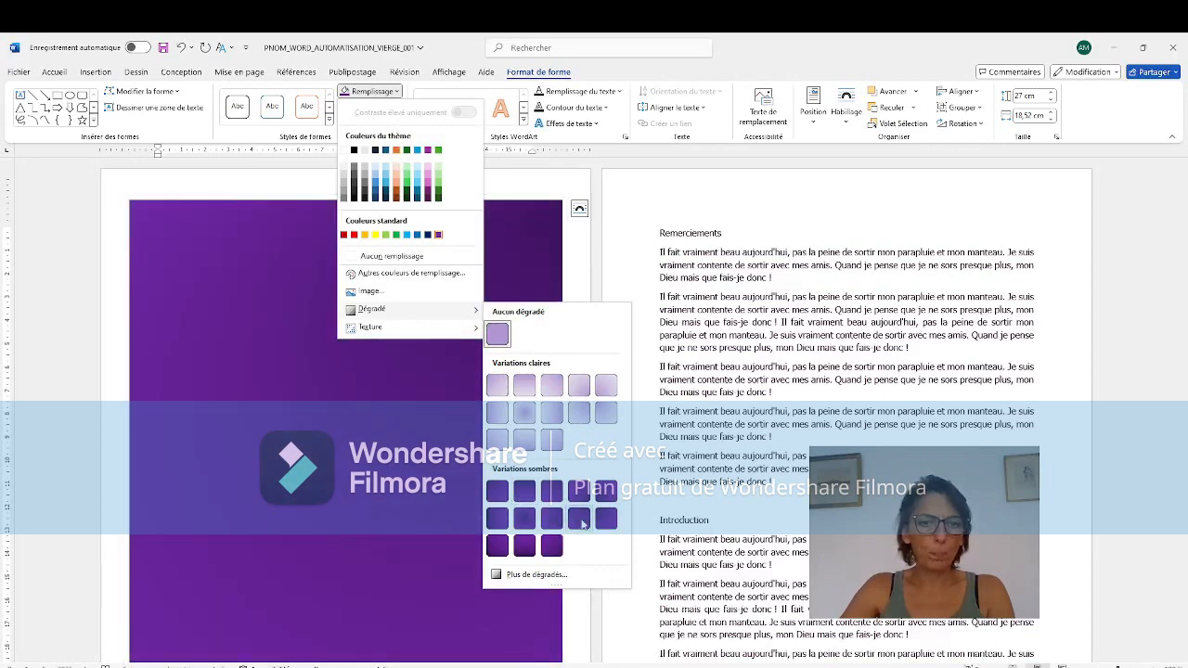
left_click(536, 574)
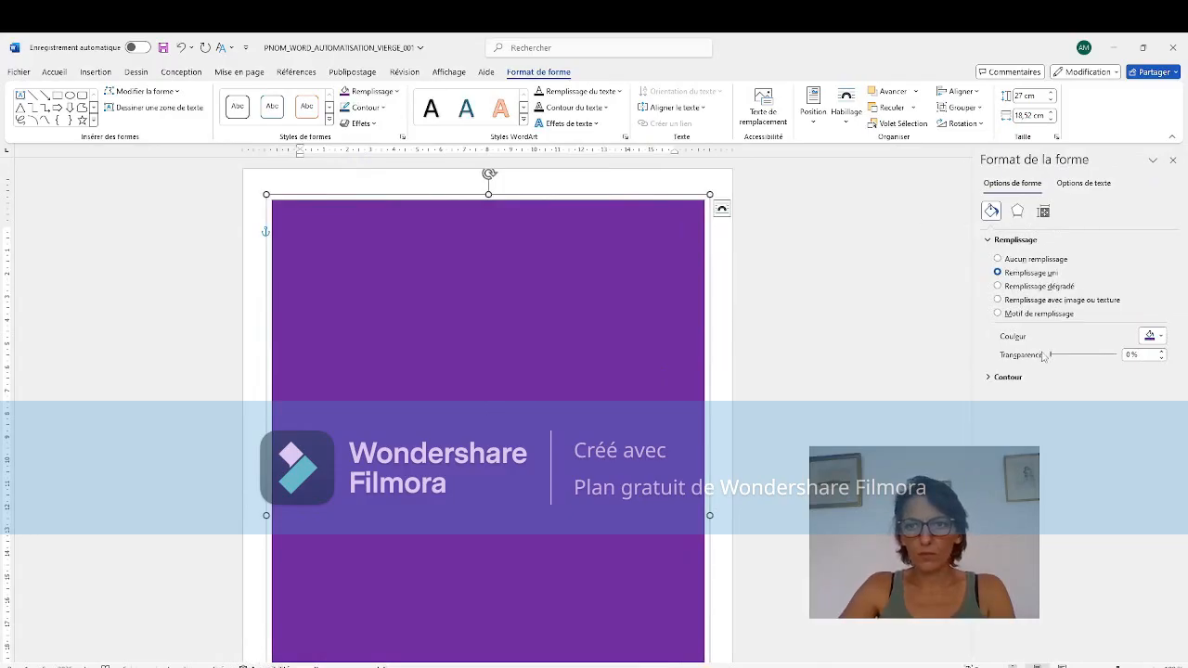
left_click(1019, 288)
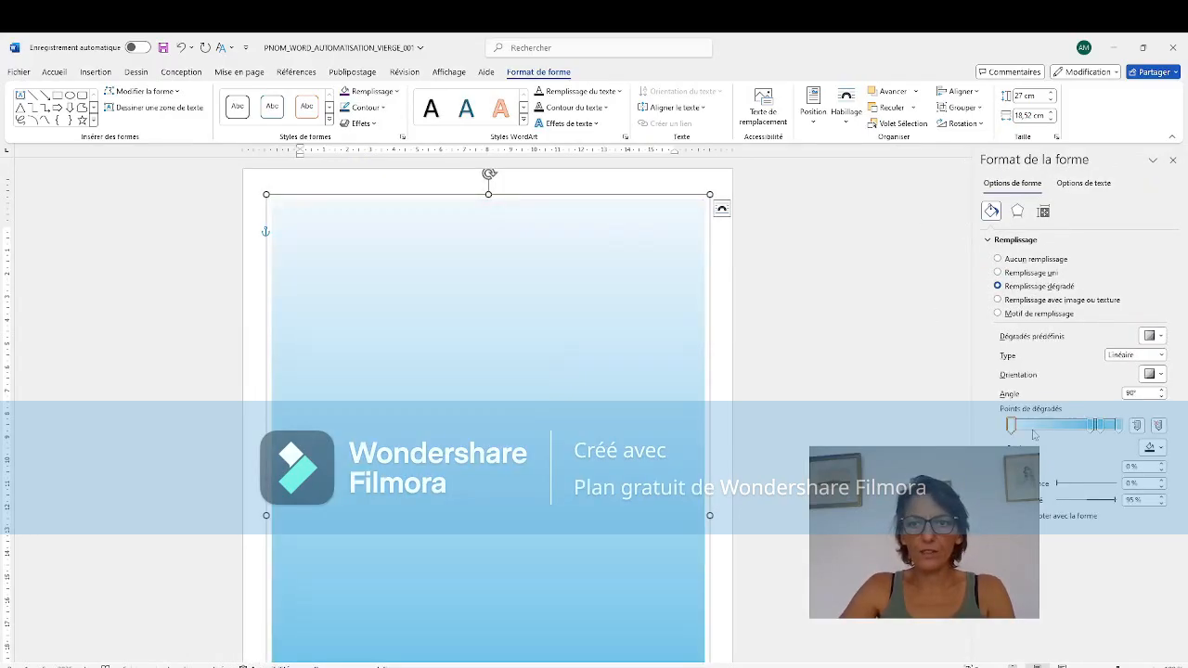
Step: Recolour the 83% gradient stop standard purple and reduce the gradient to its first stop and a purple end stop
left_click(1101, 425)
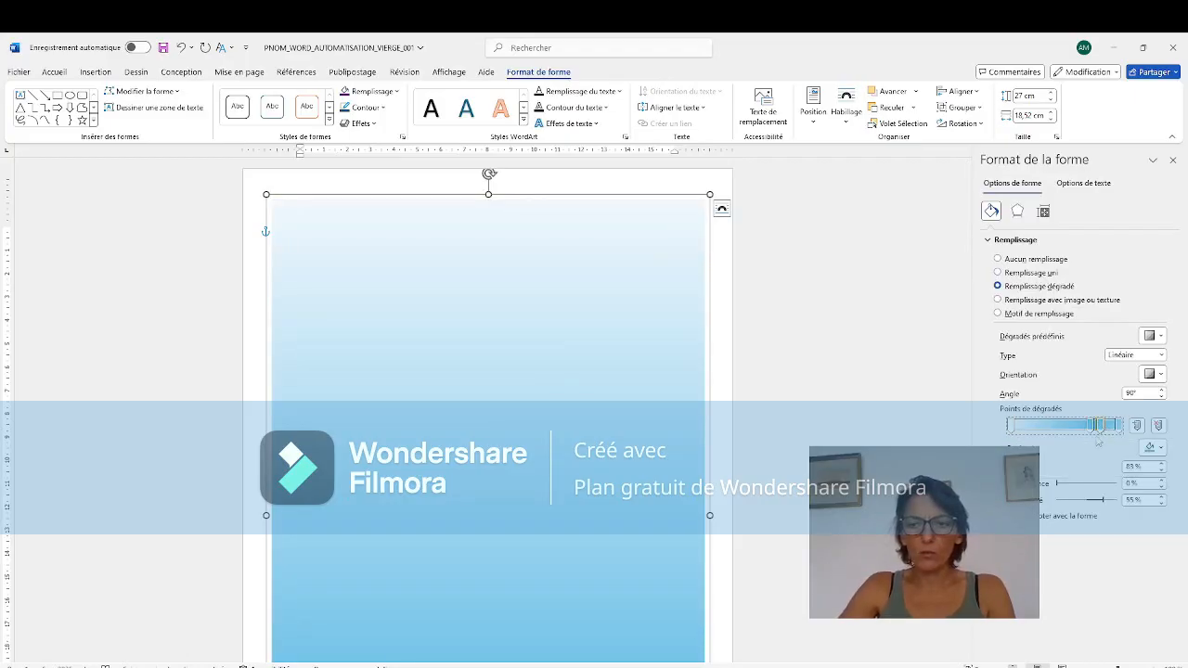
left_click(1162, 451)
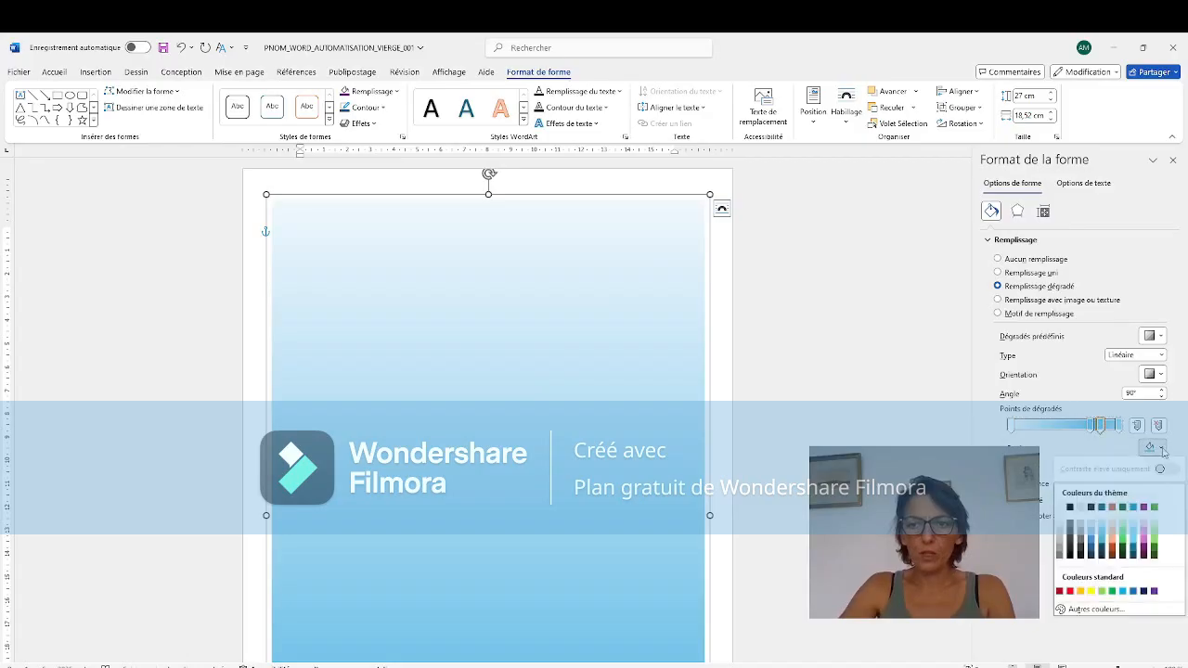
left_click(1154, 592)
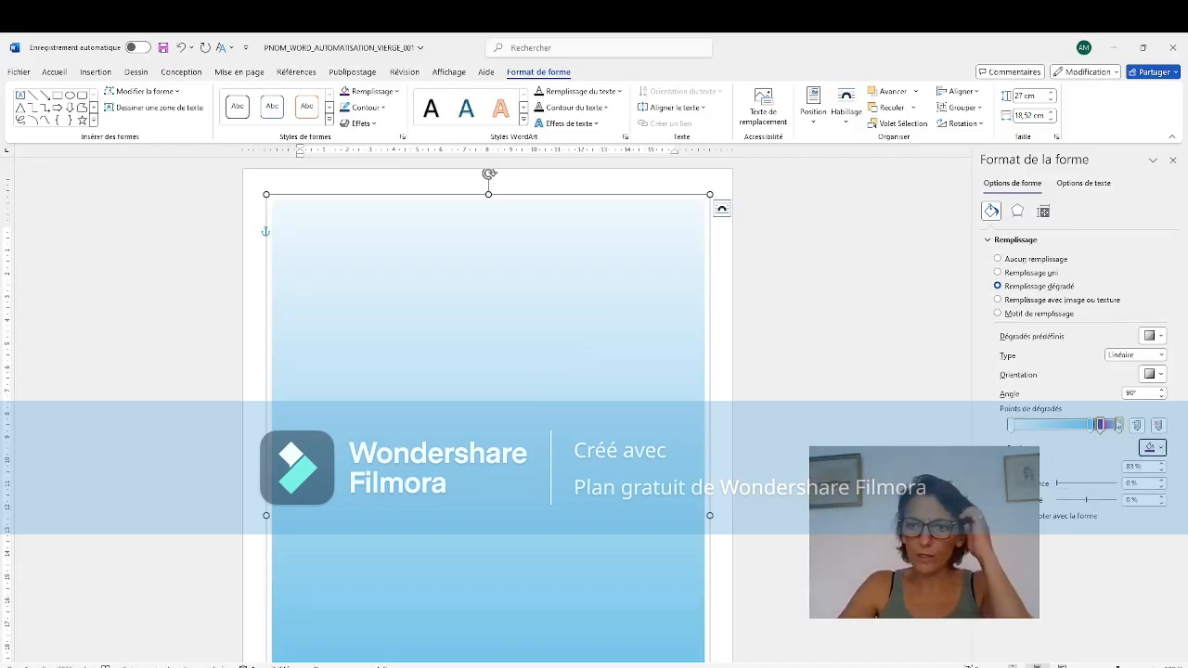
mouse_move(1118, 426)
left_mouse_down()
mouse_move(1117, 447)
mouse_move(1091, 429)
mouse_move(1089, 448)
mouse_move(1121, 429)
left_mouse_up()
Step: Set the first gradient stop to standard purple, lighten it to a paler custom purple, and check the whole cover page
left_click(1011, 426)
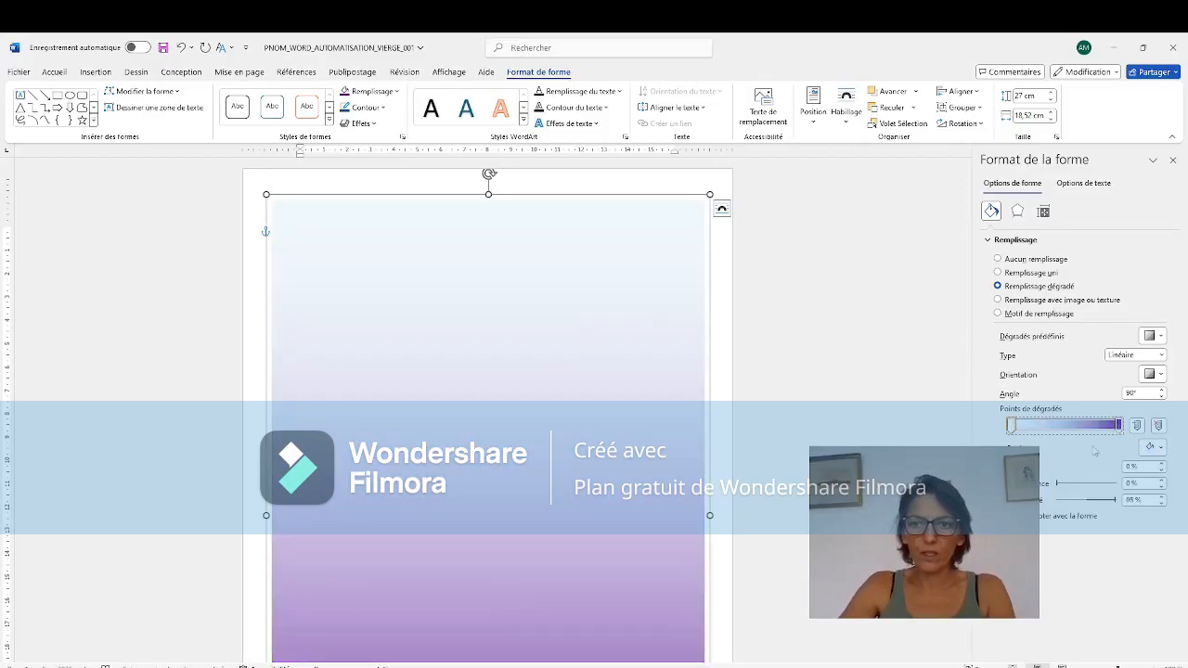
left_click(1159, 447)
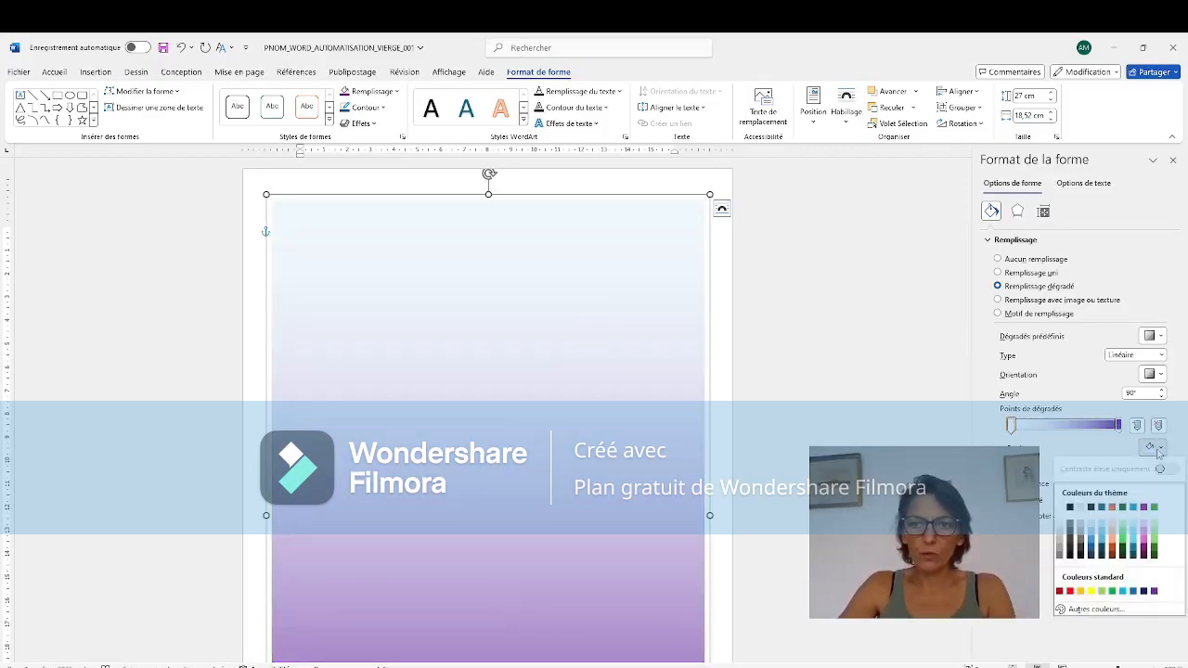
left_click(1154, 591)
left_click(1012, 426)
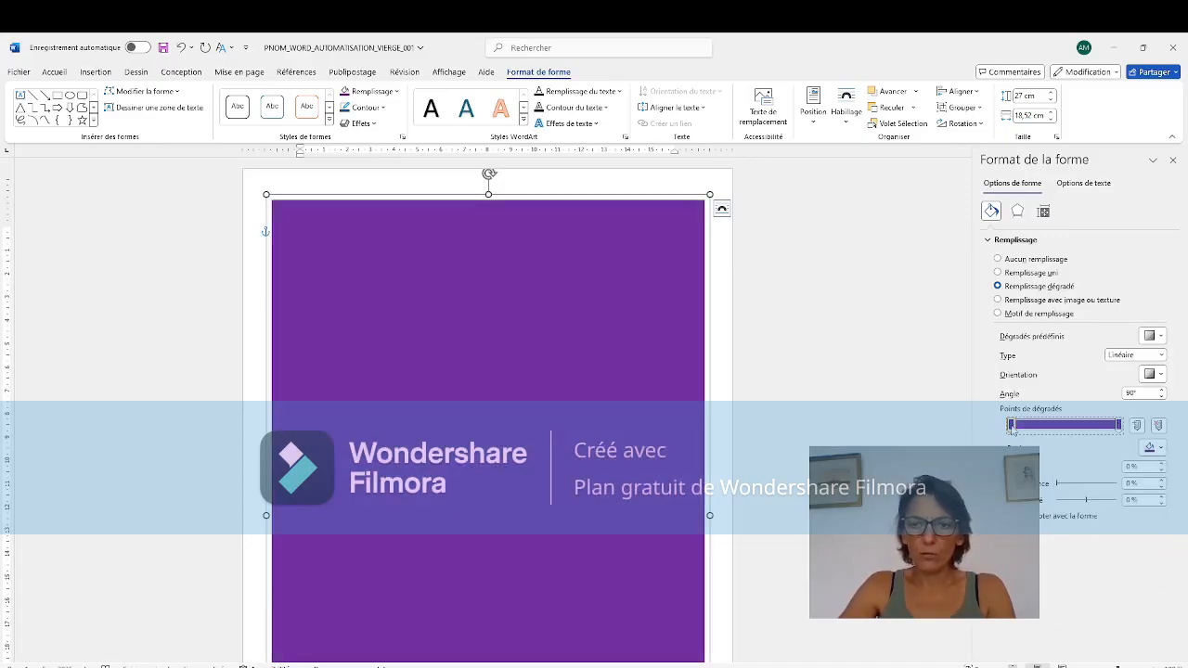
left_click(1151, 447)
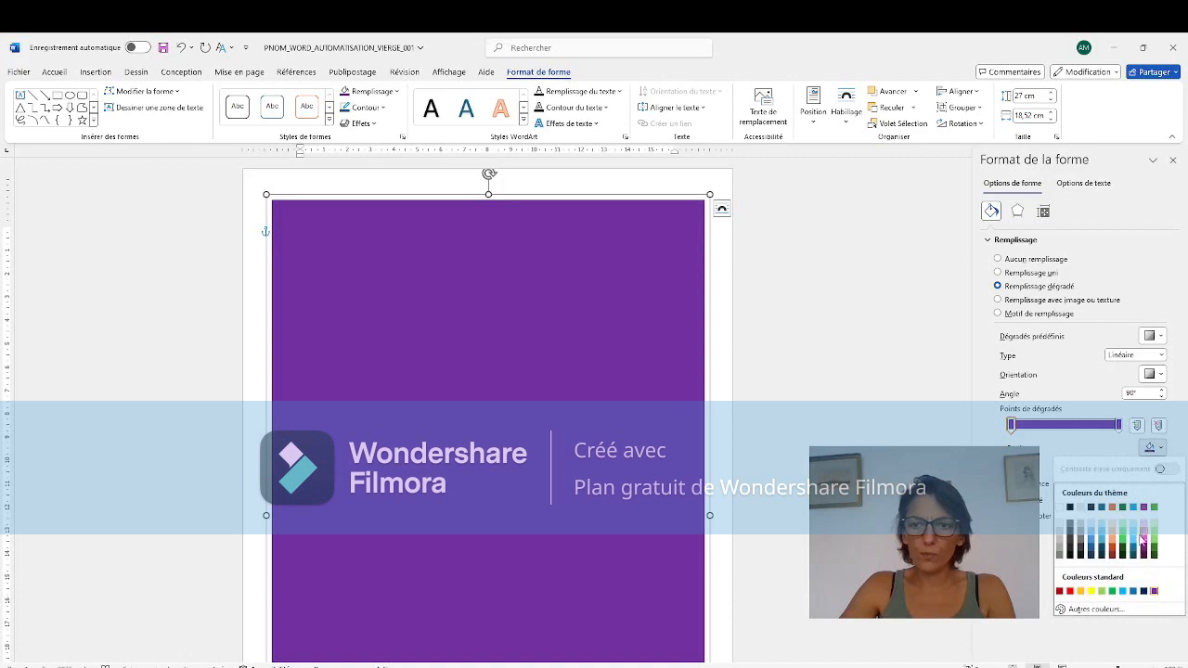
left_click(1097, 608)
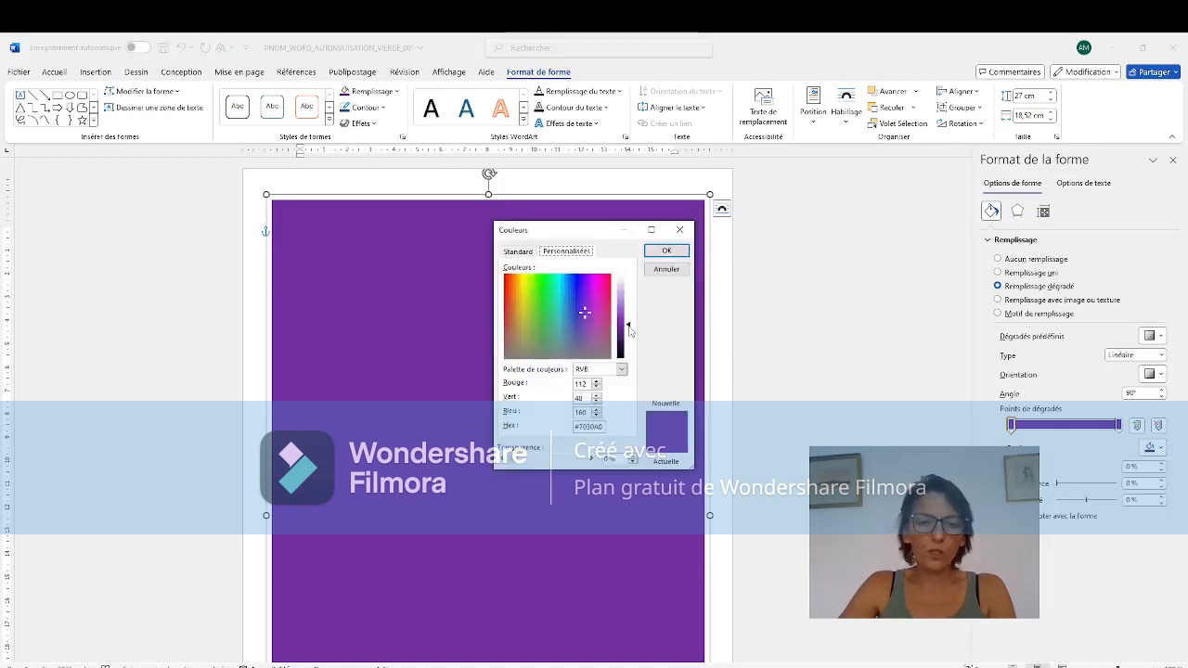
left_click_drag(629, 329, 631, 300)
left_click(668, 253)
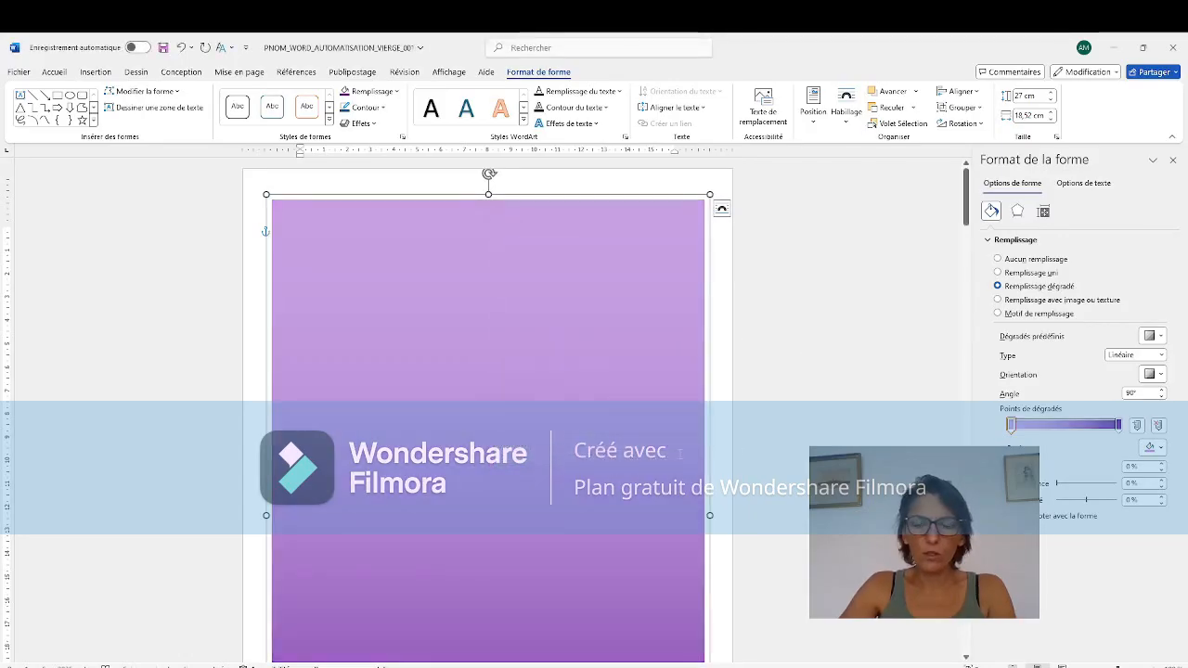
scroll(679, 453, "down", 4)
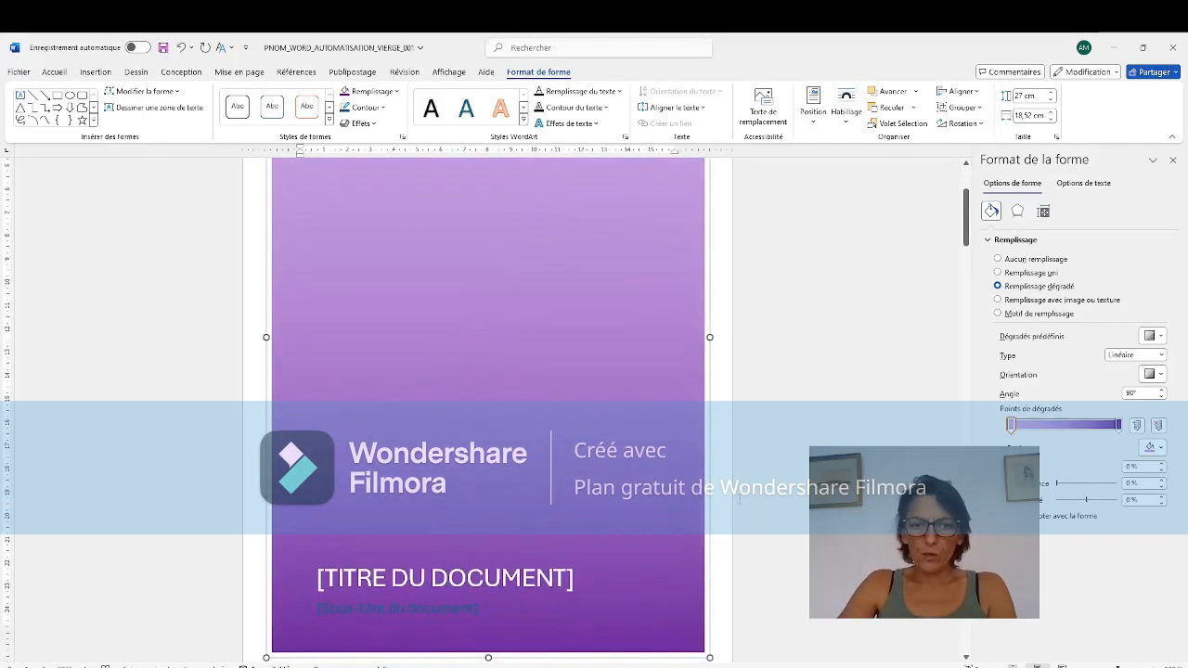
scroll(679, 453, "up", 4)
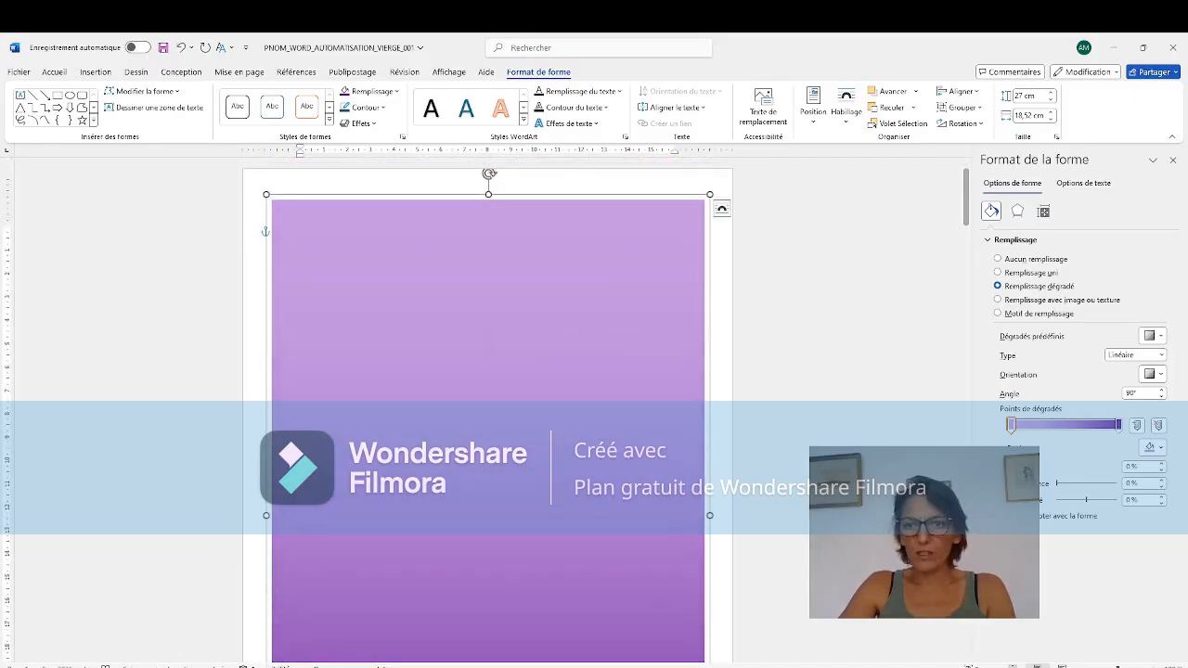
Step: Move the light purple gradient stop to the 26% position
left_click(1161, 465)
left_click(1161, 465)
left_click(1161, 465)
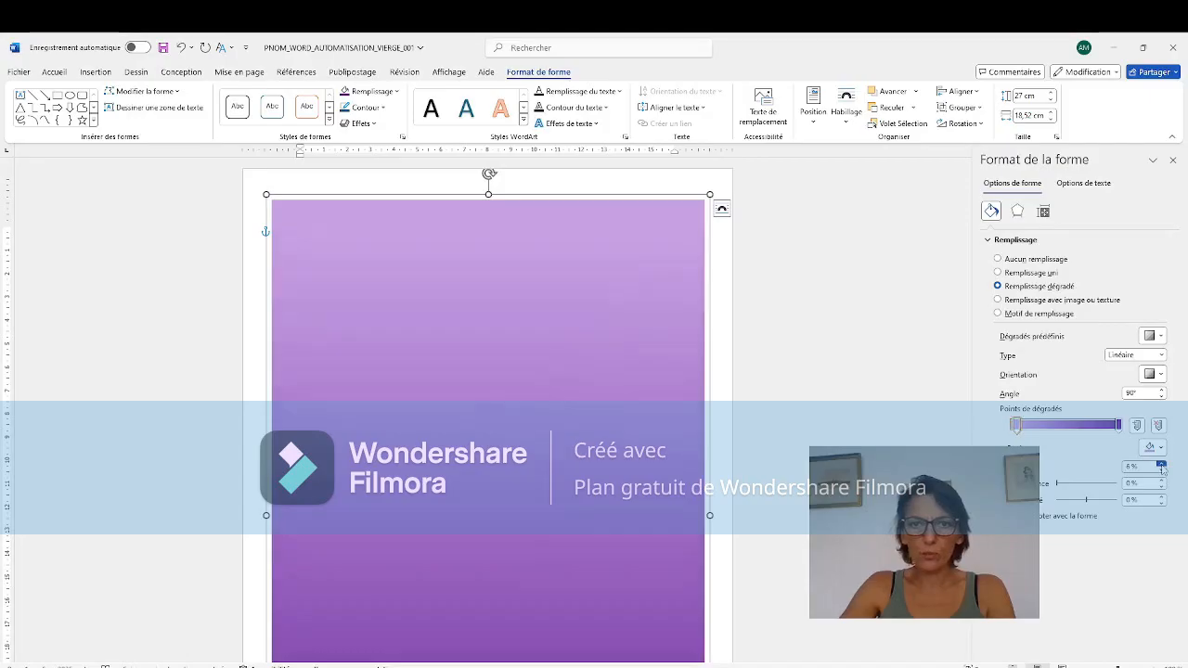
left_click(1160, 465)
left_click(1161, 465)
left_click(1161, 465)
left_click(1161, 465)
left_click(1160, 465)
left_click(1161, 465)
left_click(1161, 465)
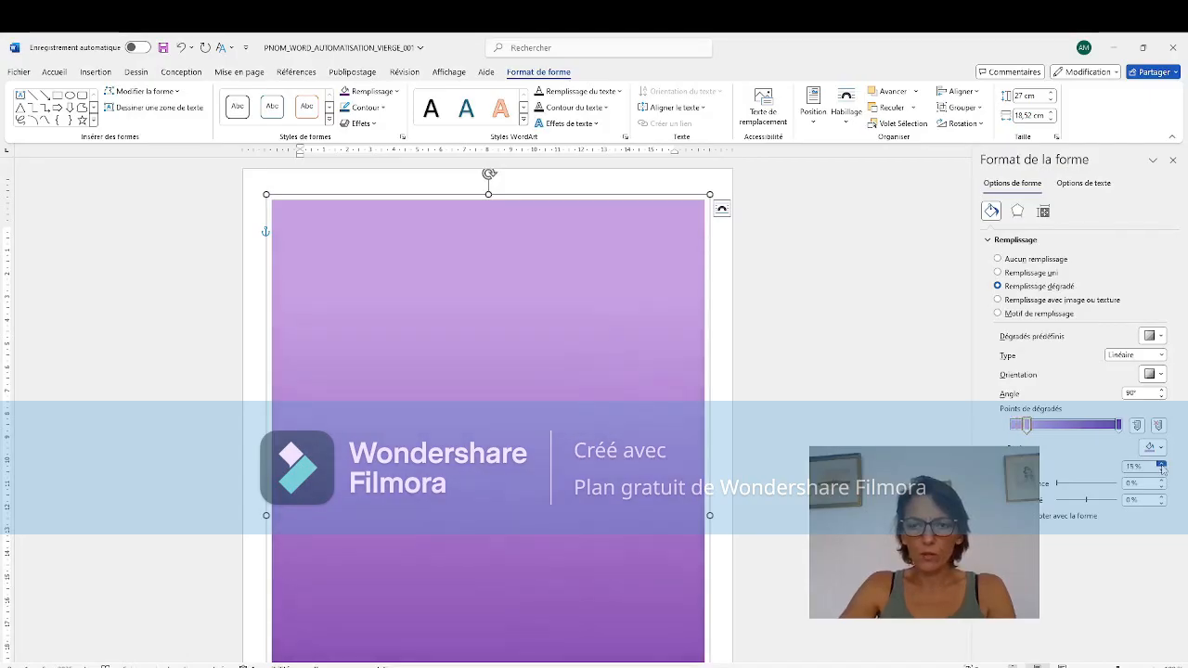
left_click(1160, 465)
left_click(1161, 465)
left_click(1161, 464)
left_click(1160, 465)
left_click(1160, 465)
left_click(1161, 465)
left_click(1161, 464)
left_click(1160, 464)
left_click(1161, 465)
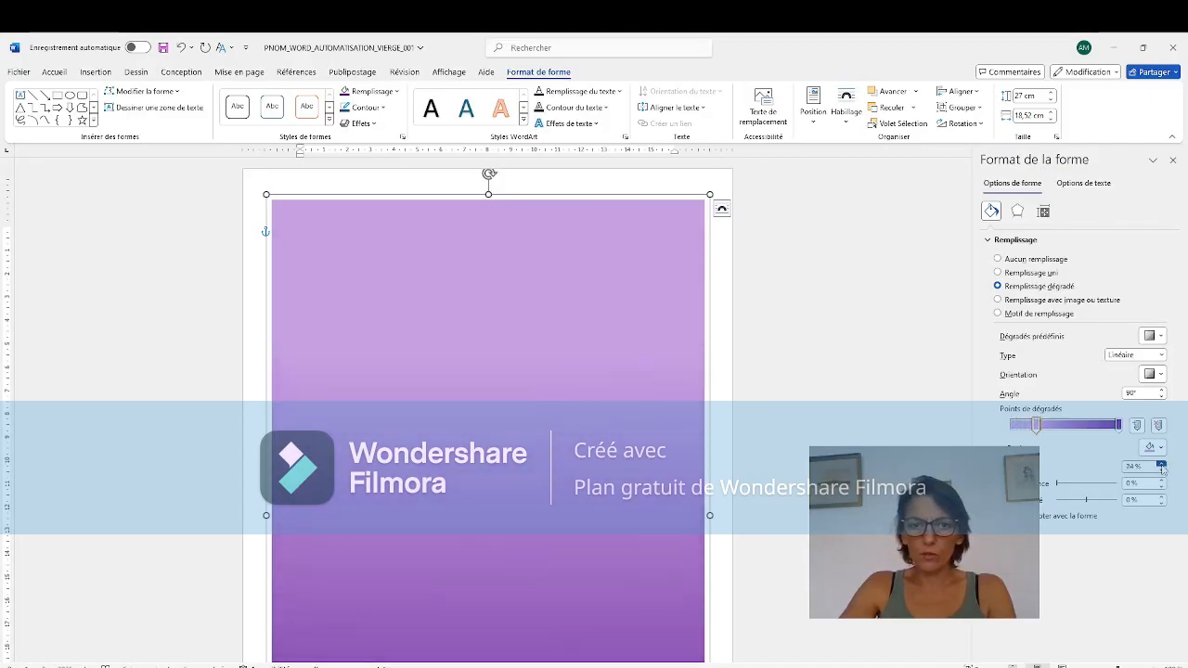
left_click(1161, 465)
left_click(1161, 465)
Step: Raise the light purple stop's brightness to 60% and change the gradient type to Radial
scroll(807, 452, "down", 3)
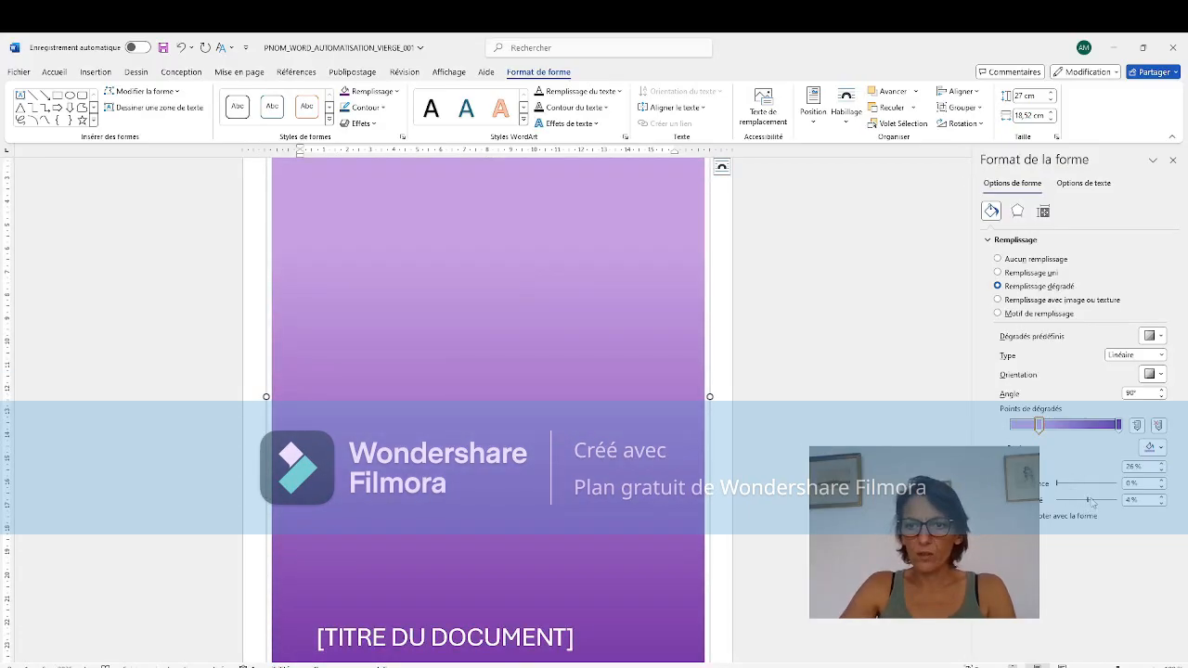
left_click_drag(1091, 502, 1107, 498)
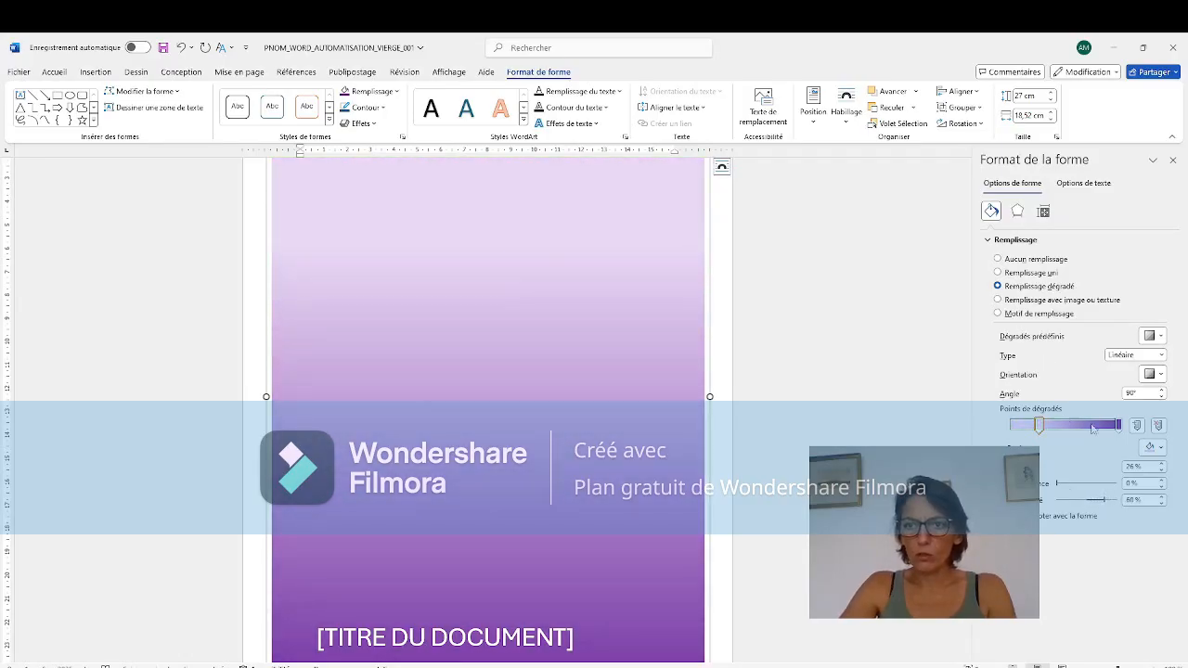
left_click(1157, 354)
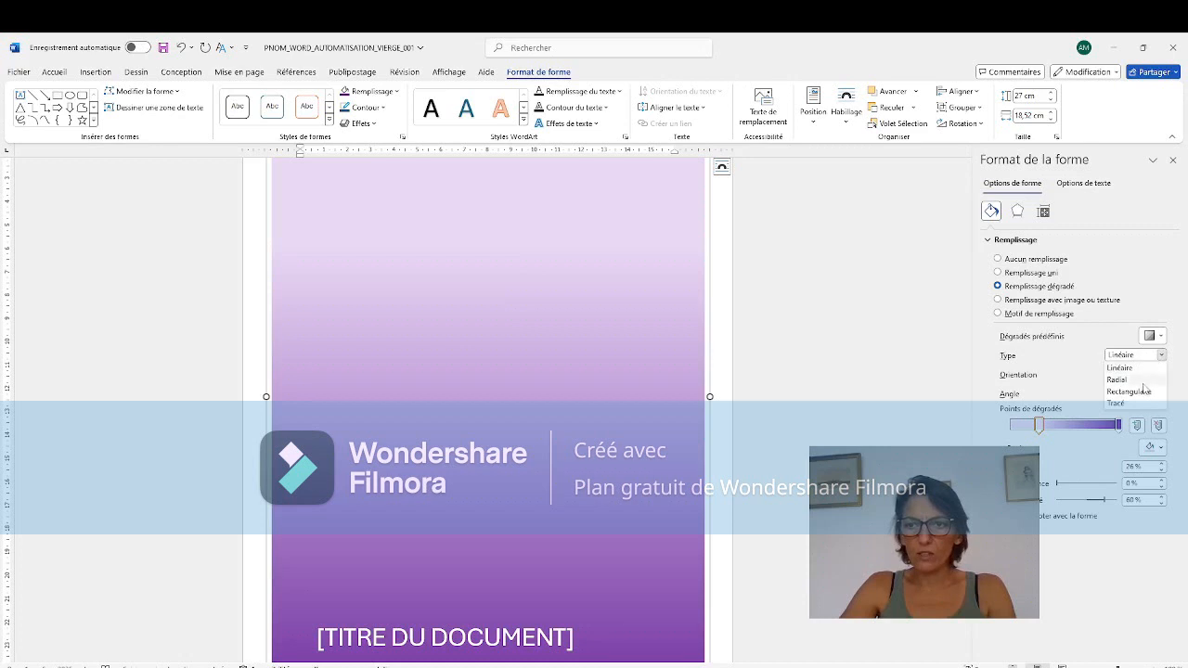
left_click(1143, 379)
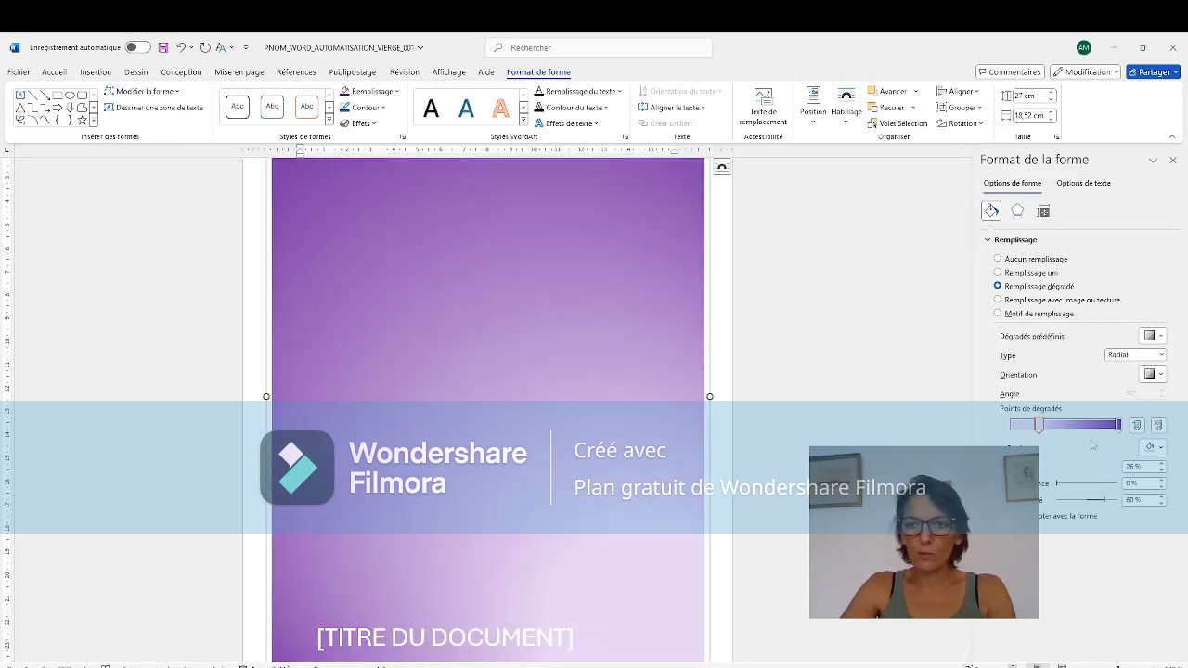
Step: Try the light purple gradient stop at the 100% position and inspect the cover
double_click(1137, 466)
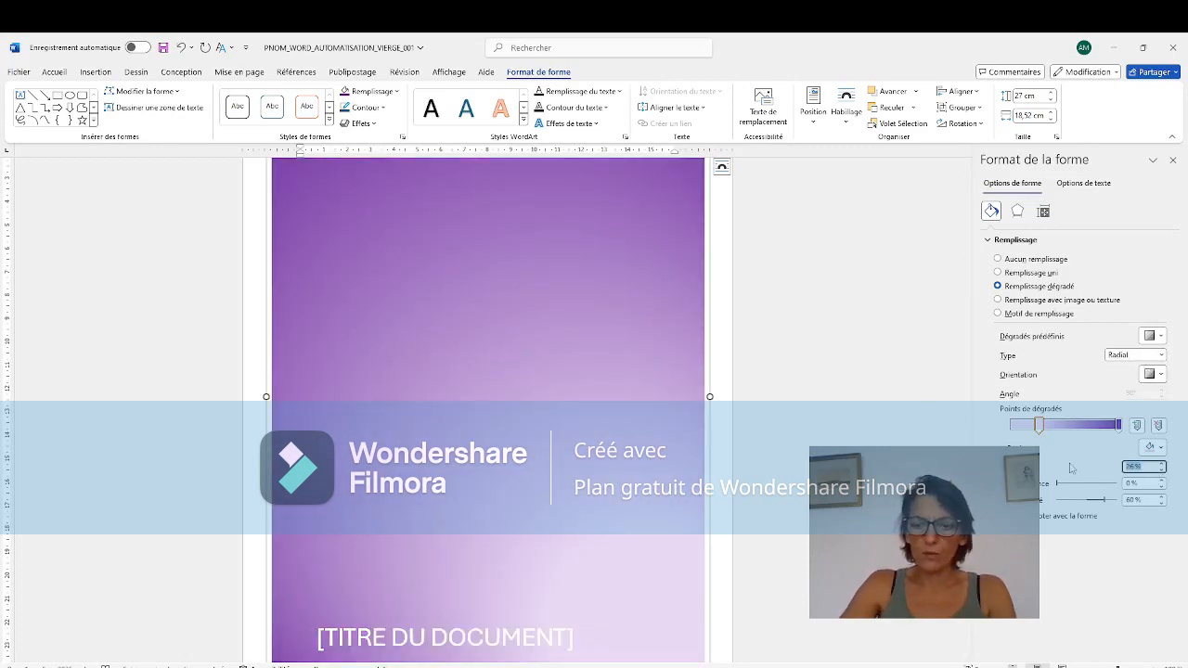
type("100")
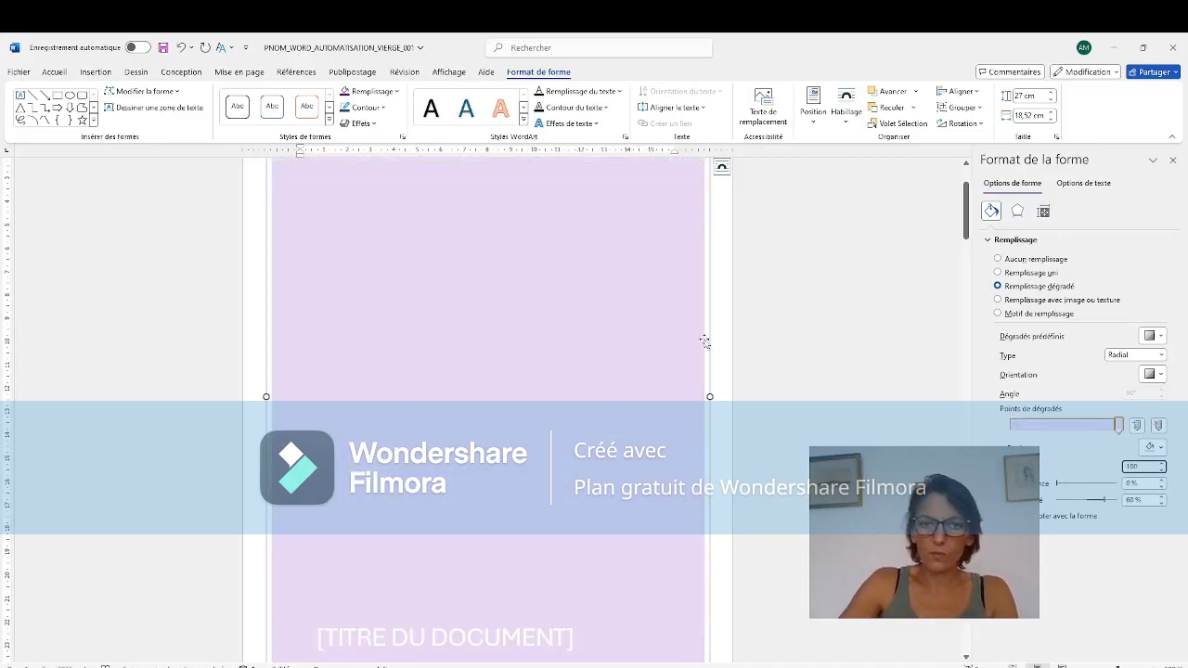
scroll(604, 366, "down", 2)
scroll(602, 380, "up", 4)
scroll(602, 382, "down", 1)
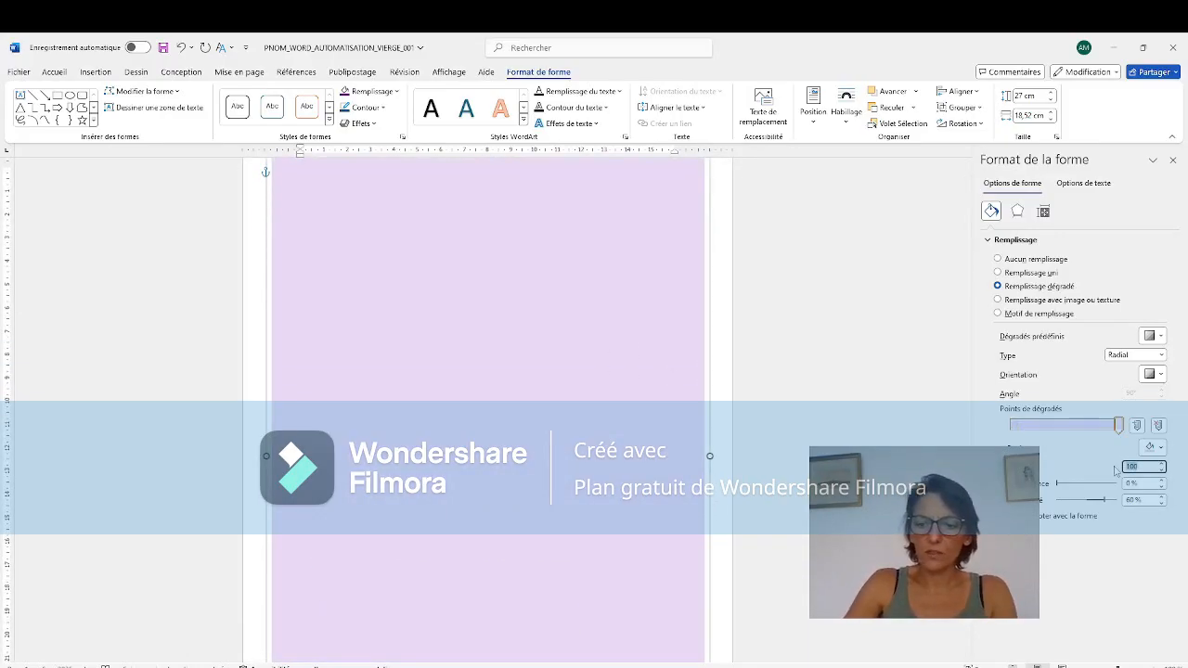
Step: Set the light purple stop's position to 0% and orient the radial gradient from the shape's top-right corner
type("0")
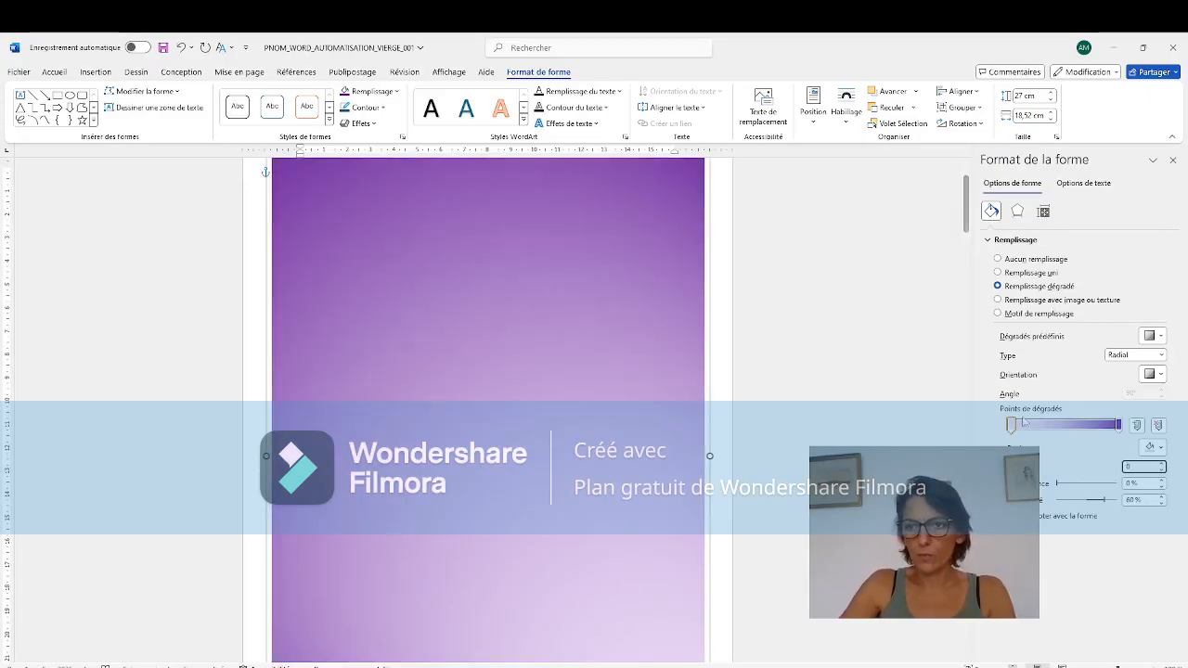
left_click(1158, 374)
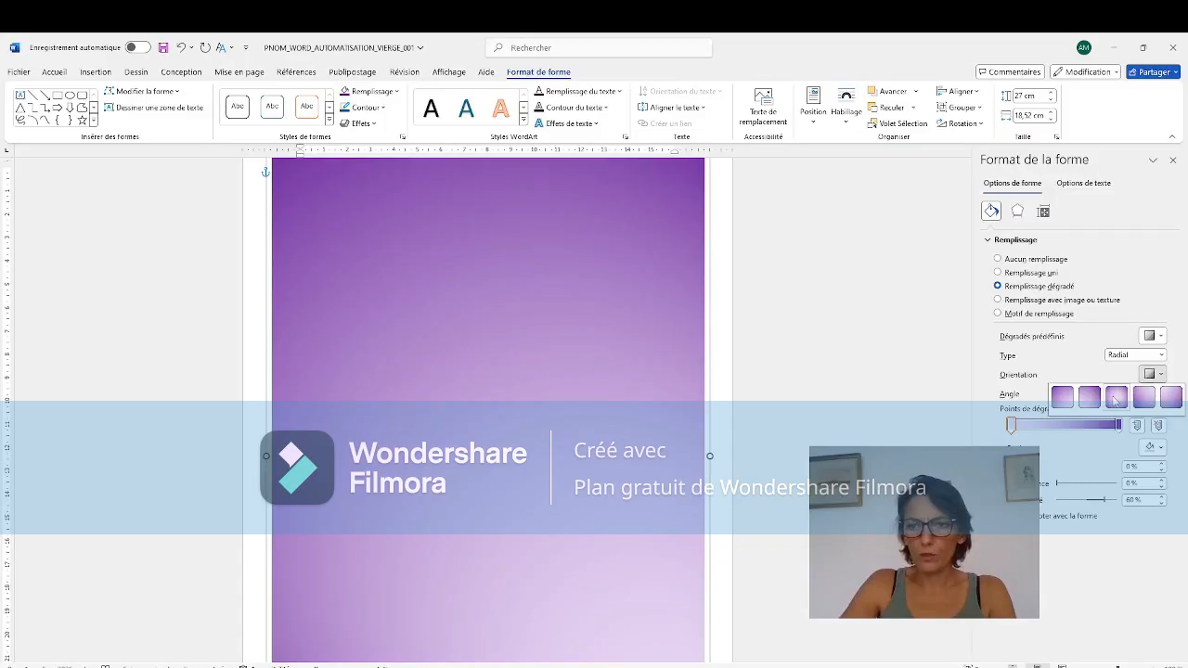
left_click(1143, 398)
scroll(835, 444, "down", 1)
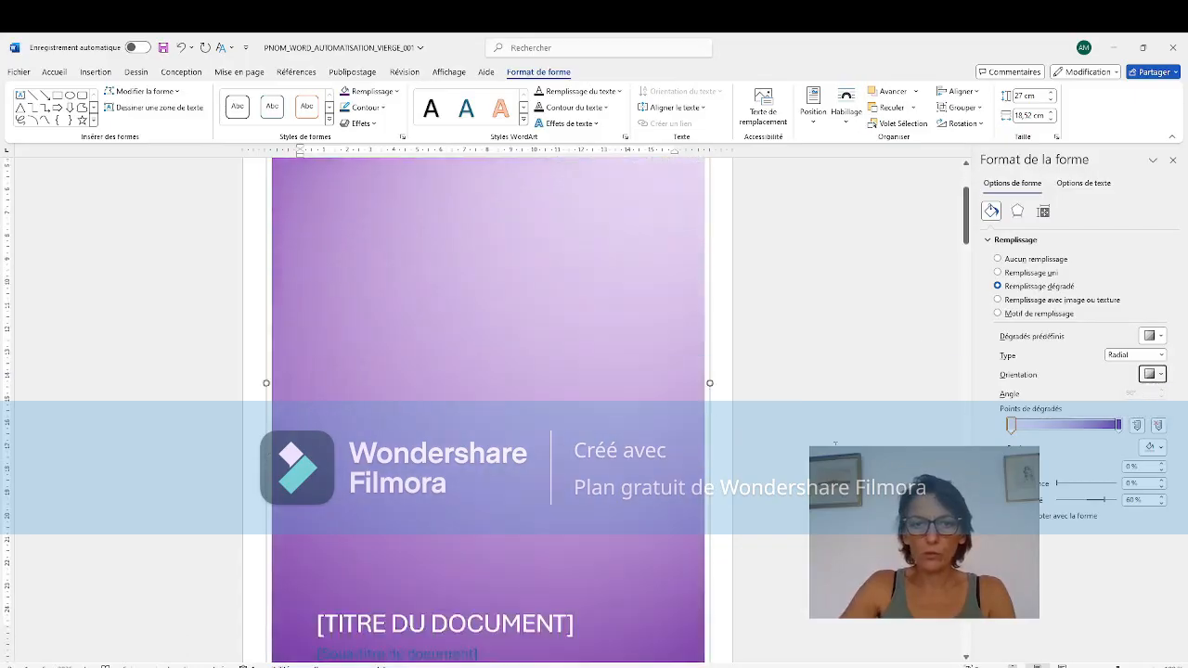
scroll(835, 443, "down", 2)
scroll(835, 444, "up", 5)
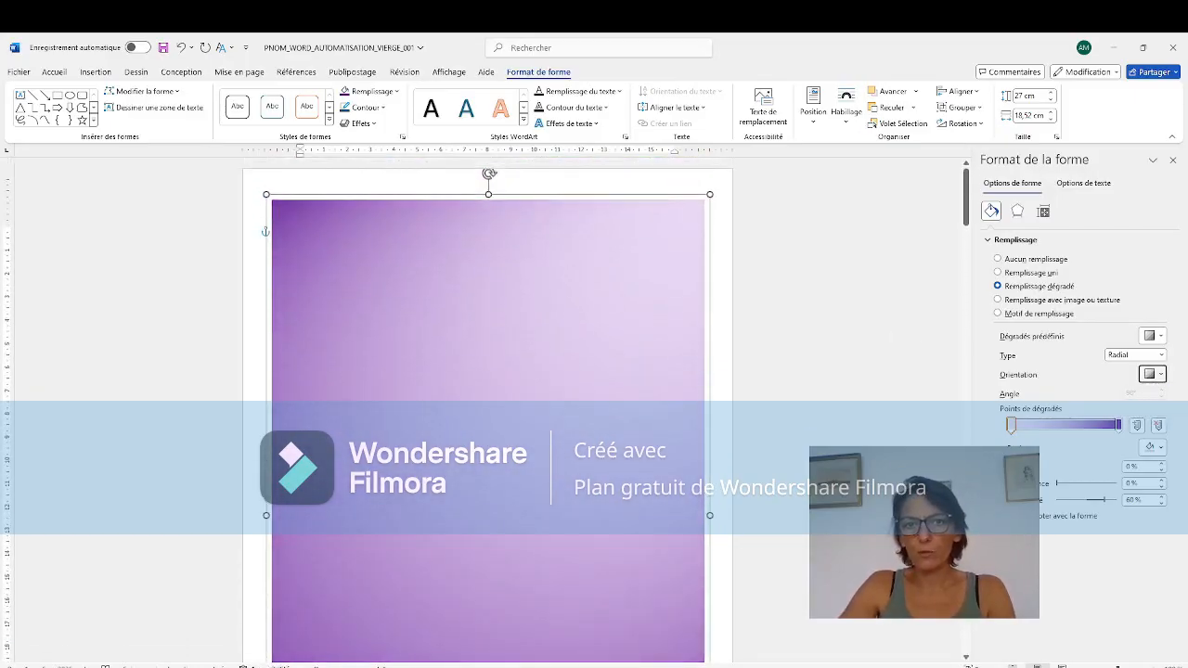
Step: Replace the cover page's title placeholder with RAPPORT D'ACTIVITE
scroll(835, 443, "down", 2)
scroll(754, 545, "down", 3)
left_click(727, 580)
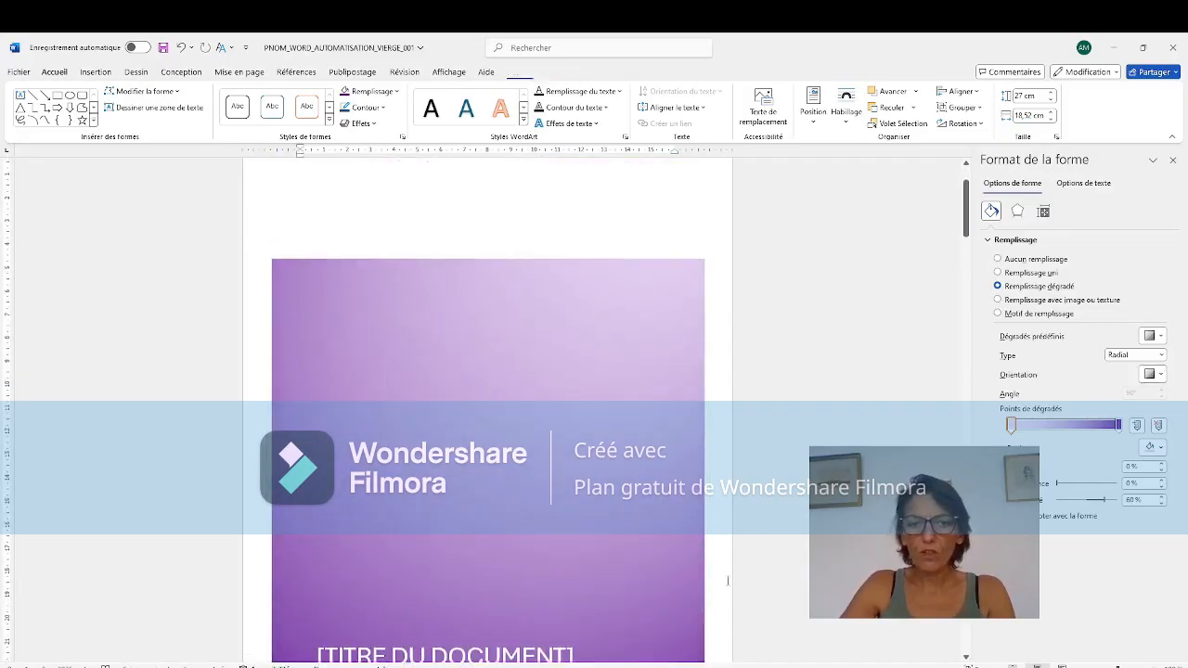
scroll(362, 533, "down", 2)
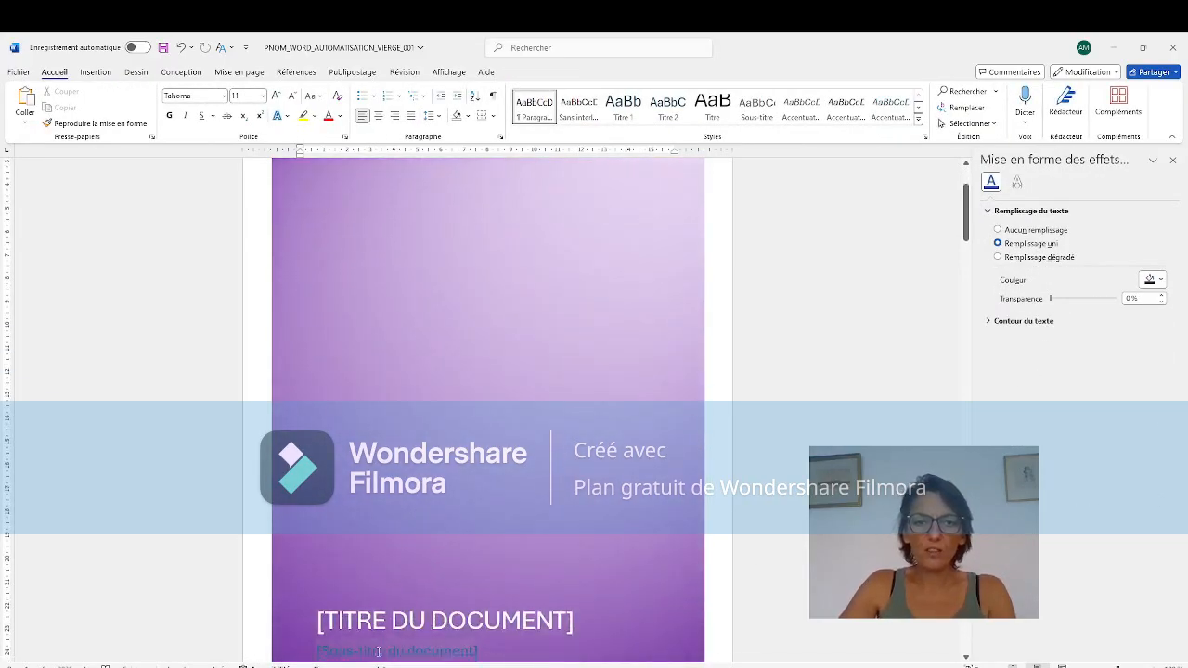
left_click(439, 626)
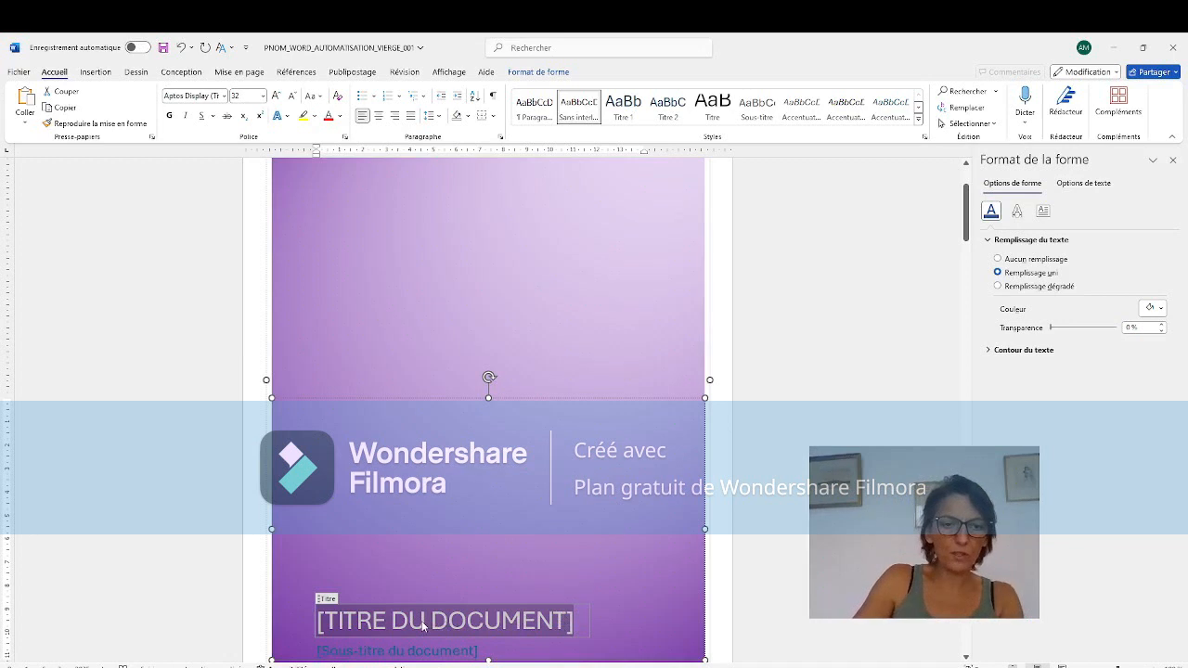
type("RA")
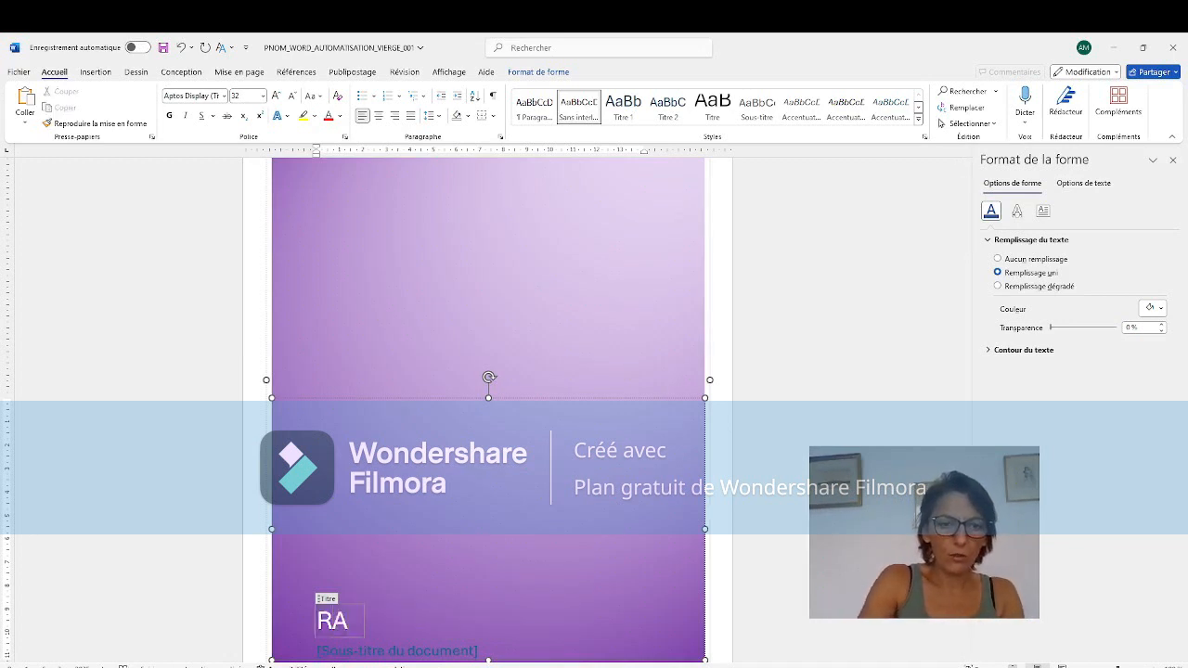
type("PPORT D")
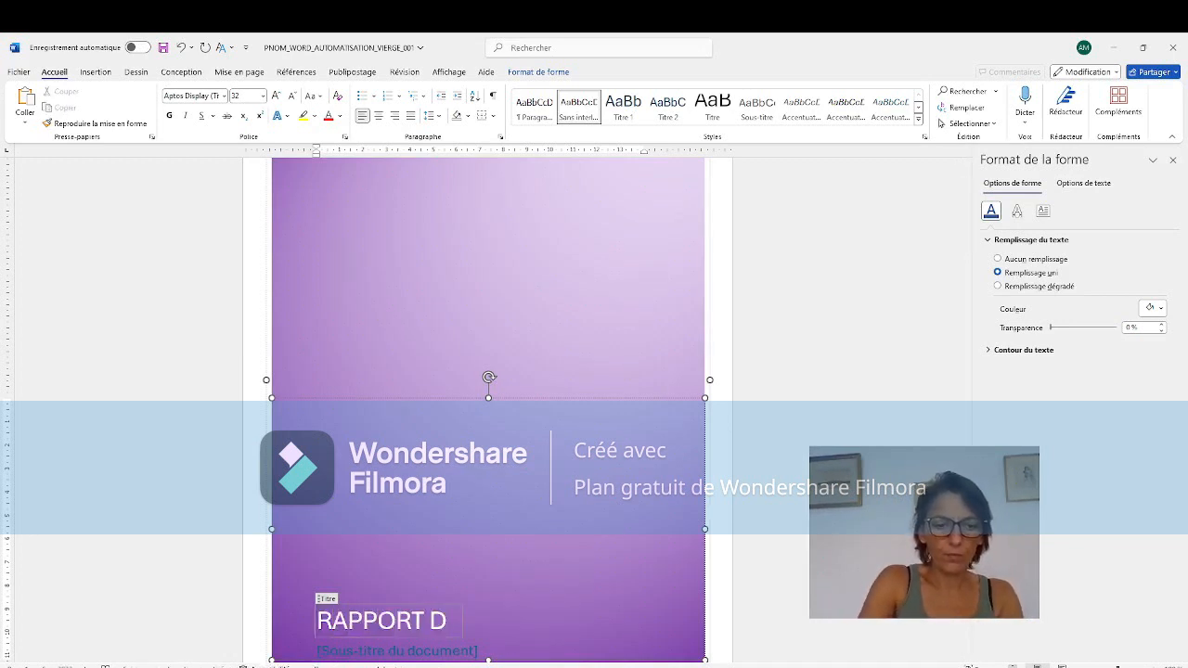
type("'ACTIVITE")
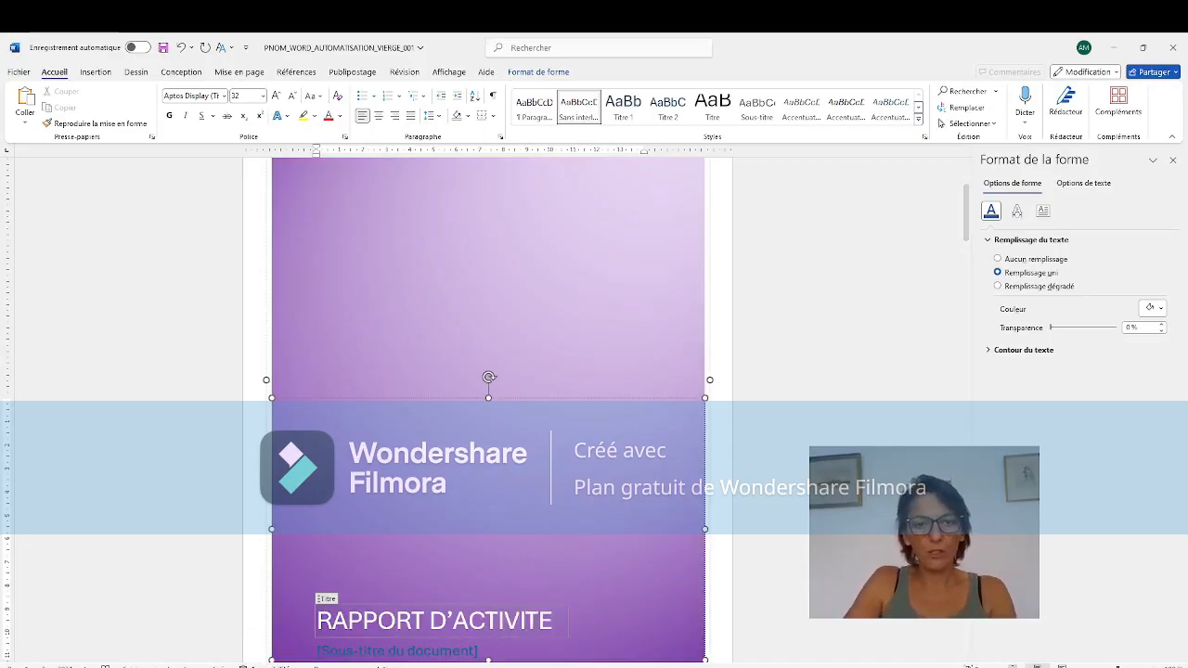
Step: Change the font of the RAPPORT D'ACTIVITE cover title to Roboto
key("ctrl+shift+Left")
left_click_drag(453, 624, 338, 629)
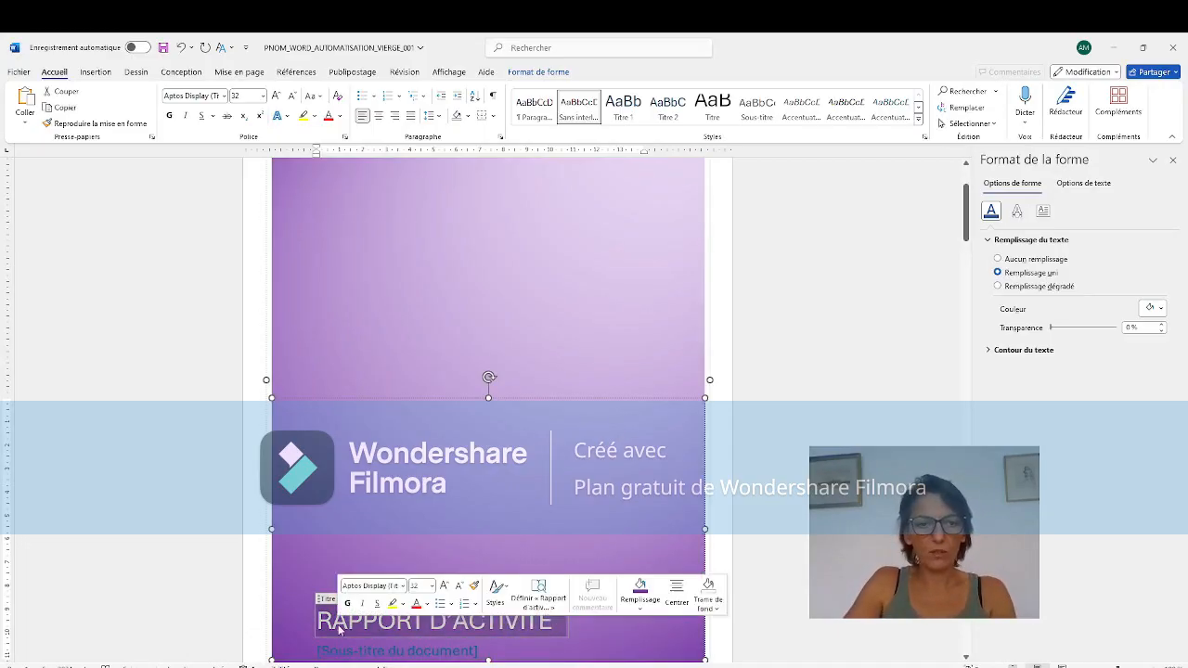
left_click(224, 97)
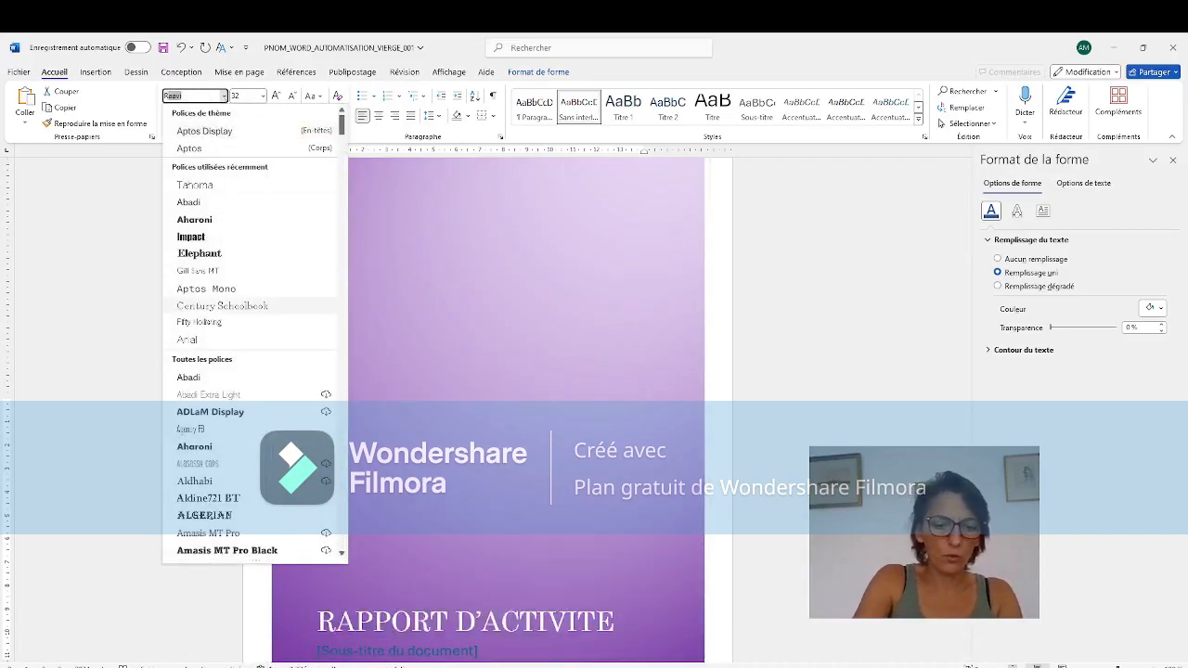
type("Rock")
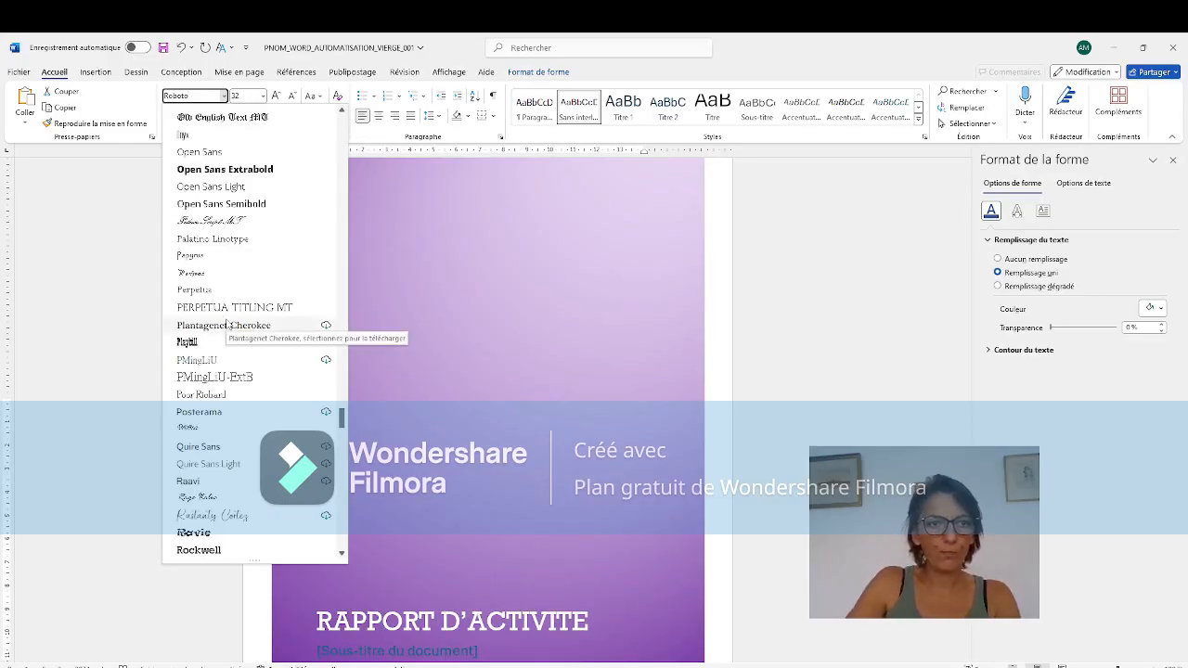
key("Escape")
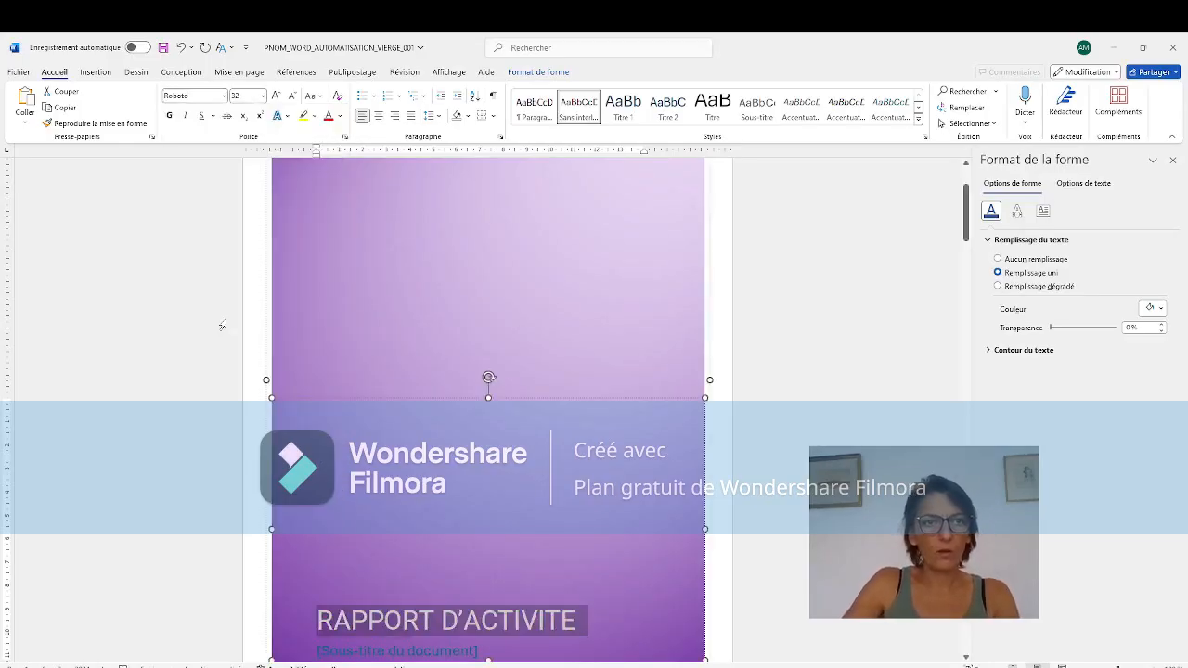
Step: Replace the subtitle placeholder below the cover title with "Campus INISUP – Année 2023"
scroll(755, 537, "down", 3)
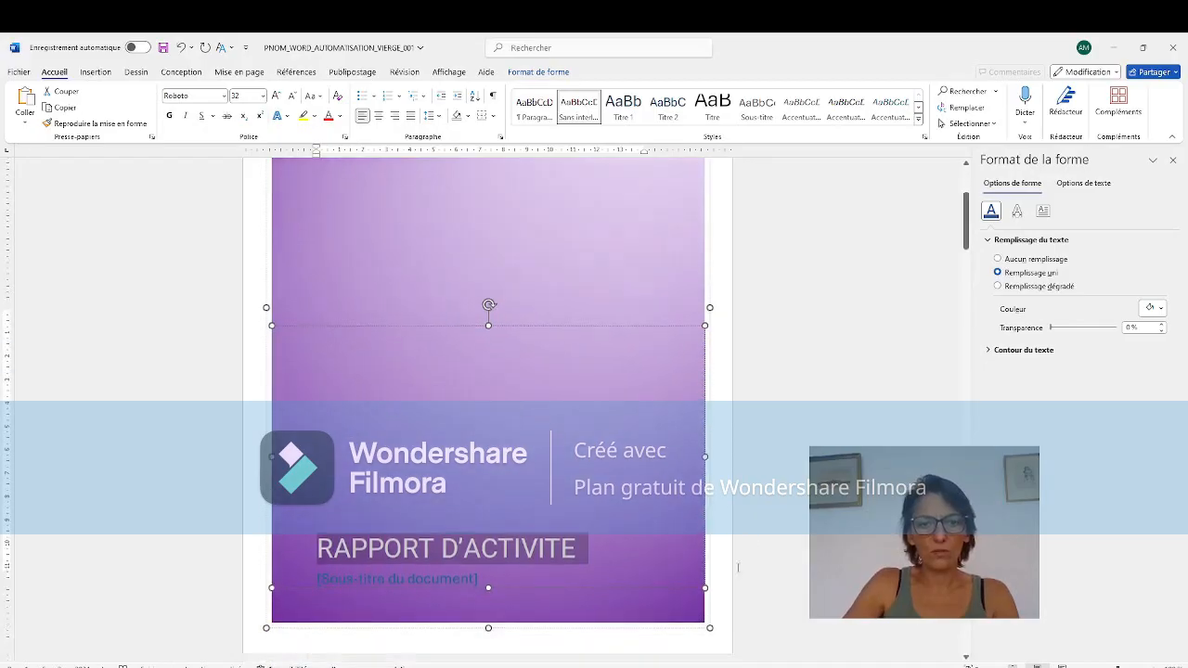
left_click(431, 535)
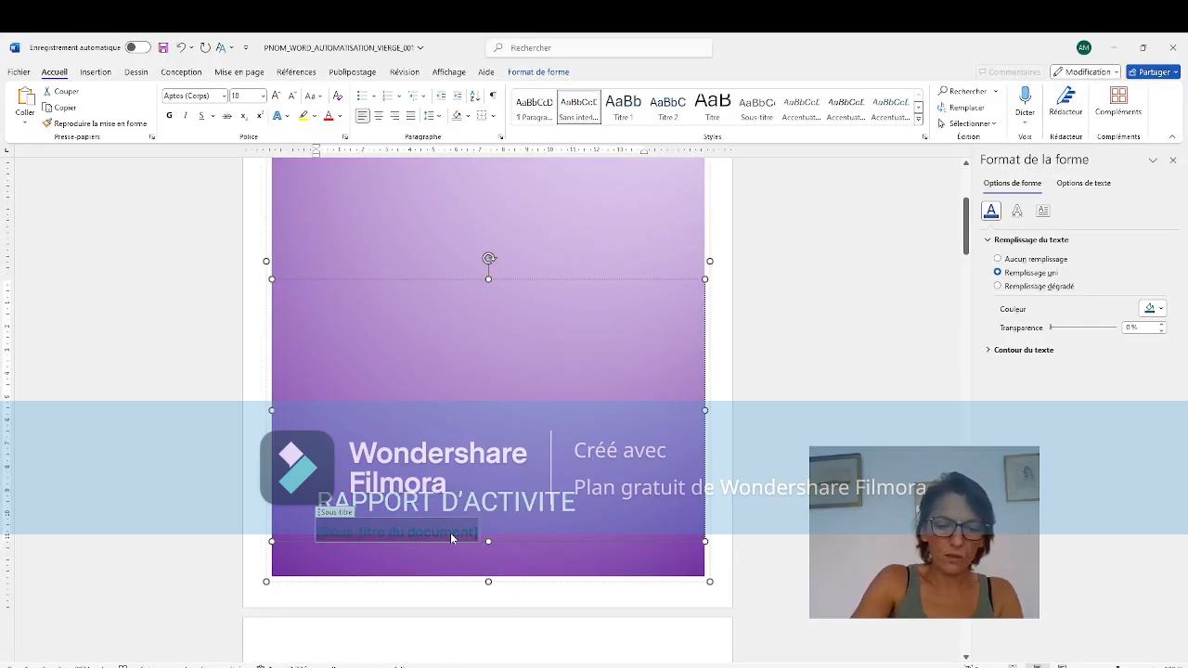
key("Delete")
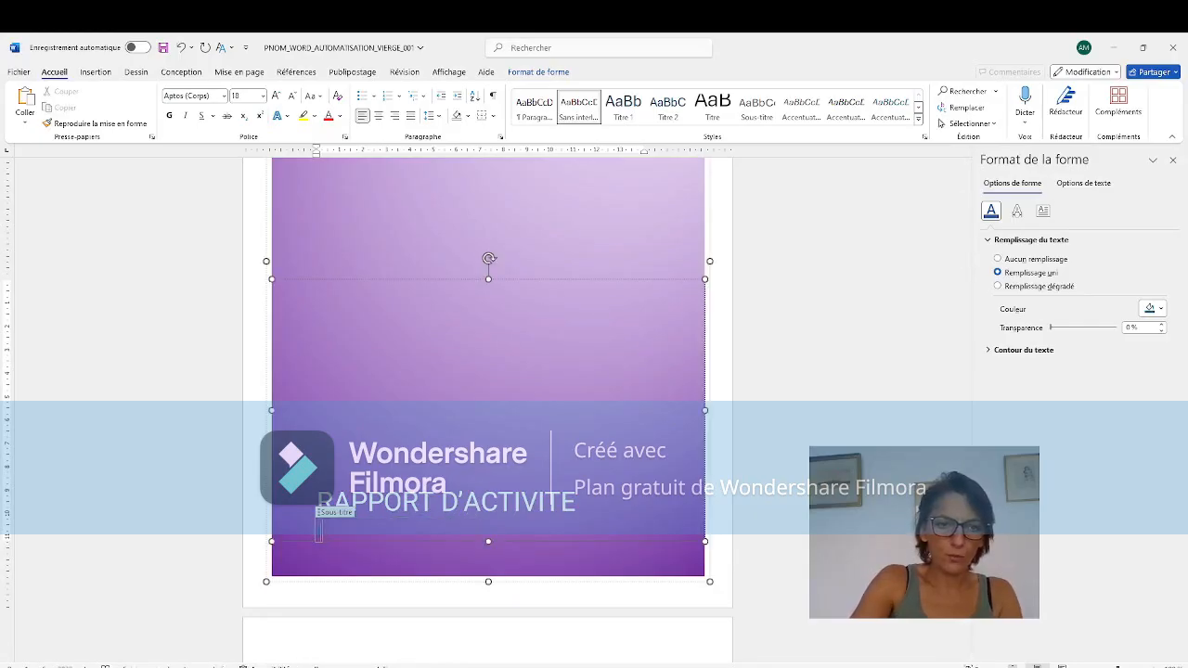
type("Campu")
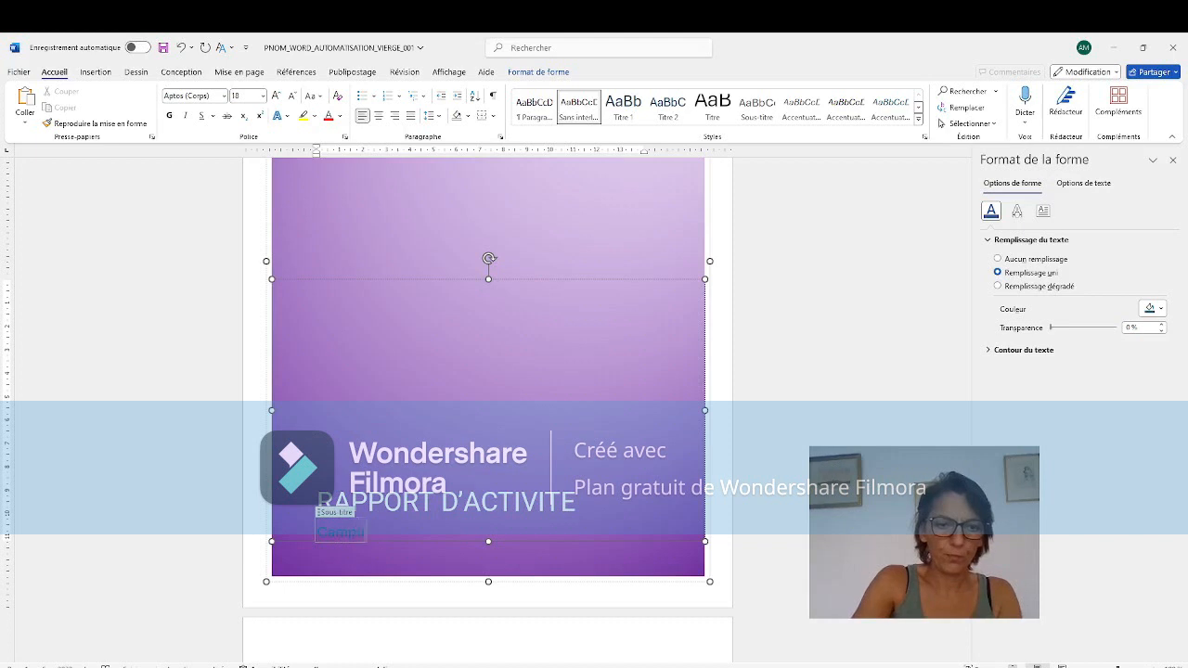
type("s INISUP - Année 2023")
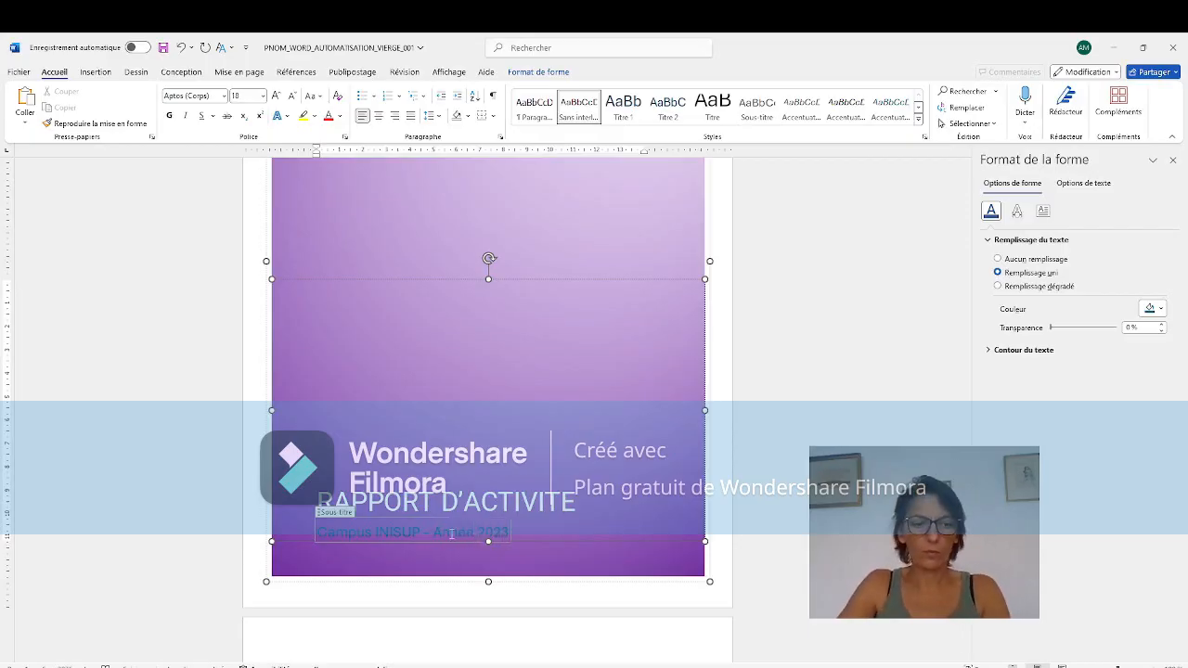
Step: Set the font colour of the cover subtitle to white and save the document
key("ctrl+a")
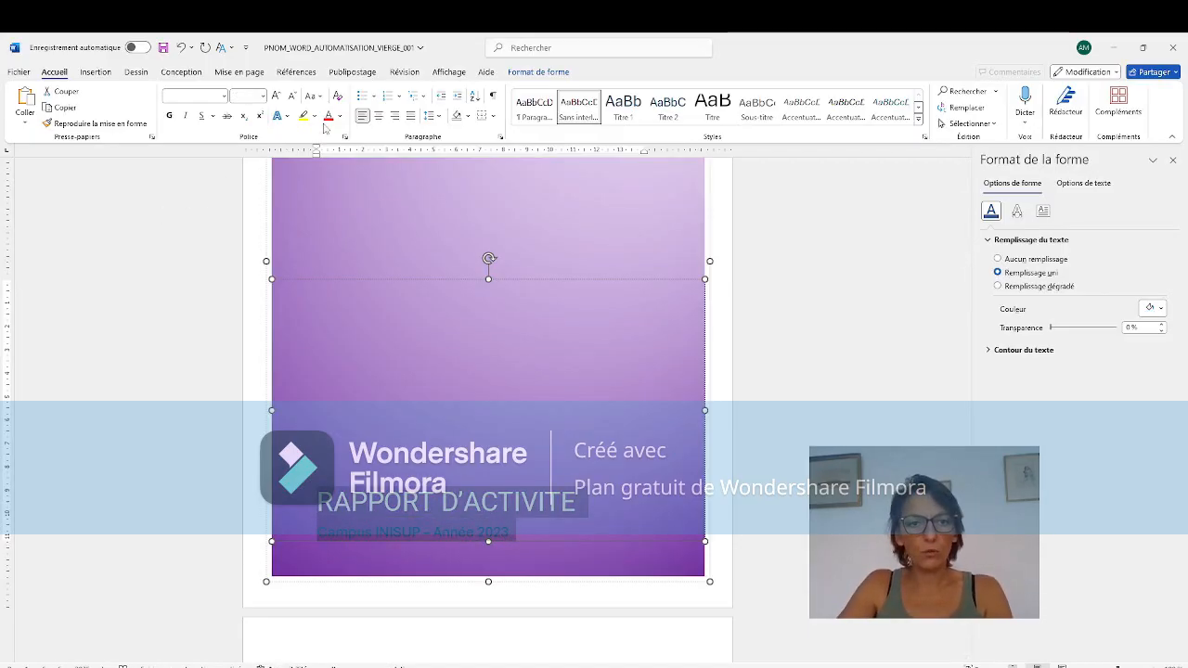
left_click(482, 530)
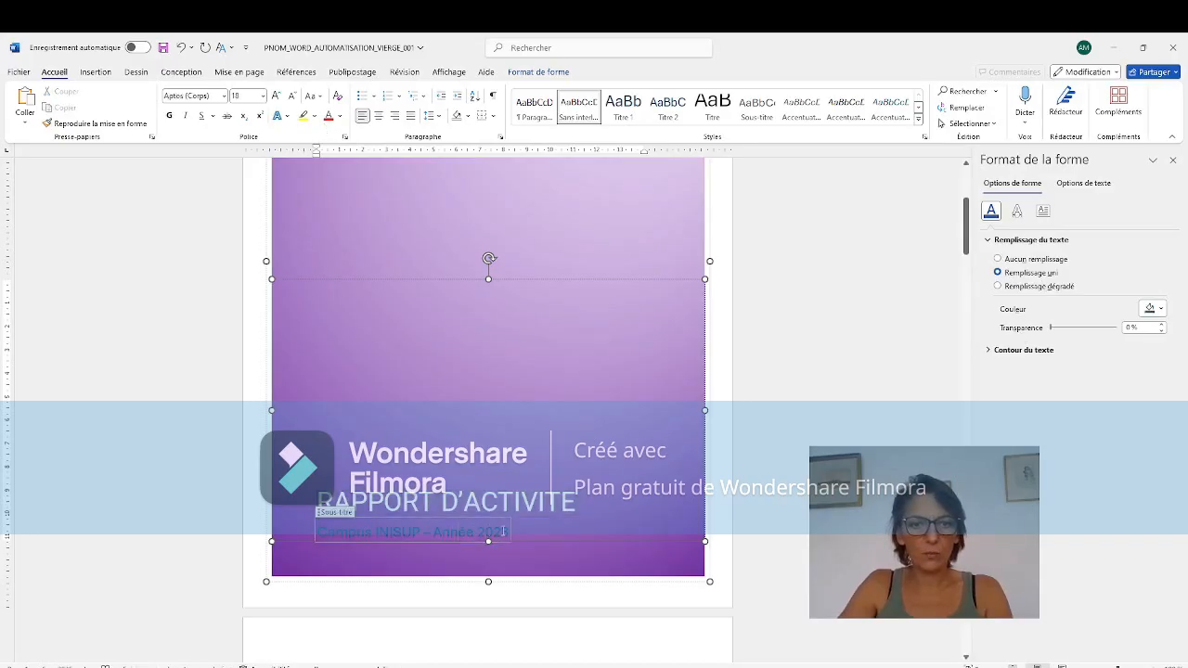
left_click_drag(509, 531, 317, 531)
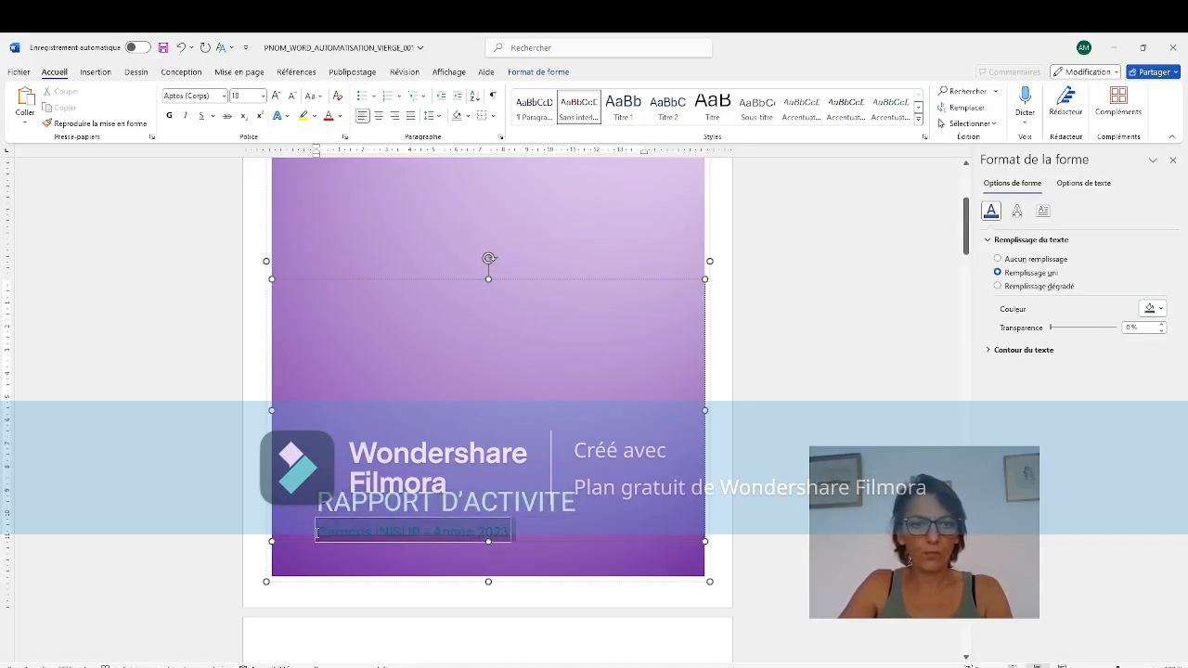
left_click(339, 115)
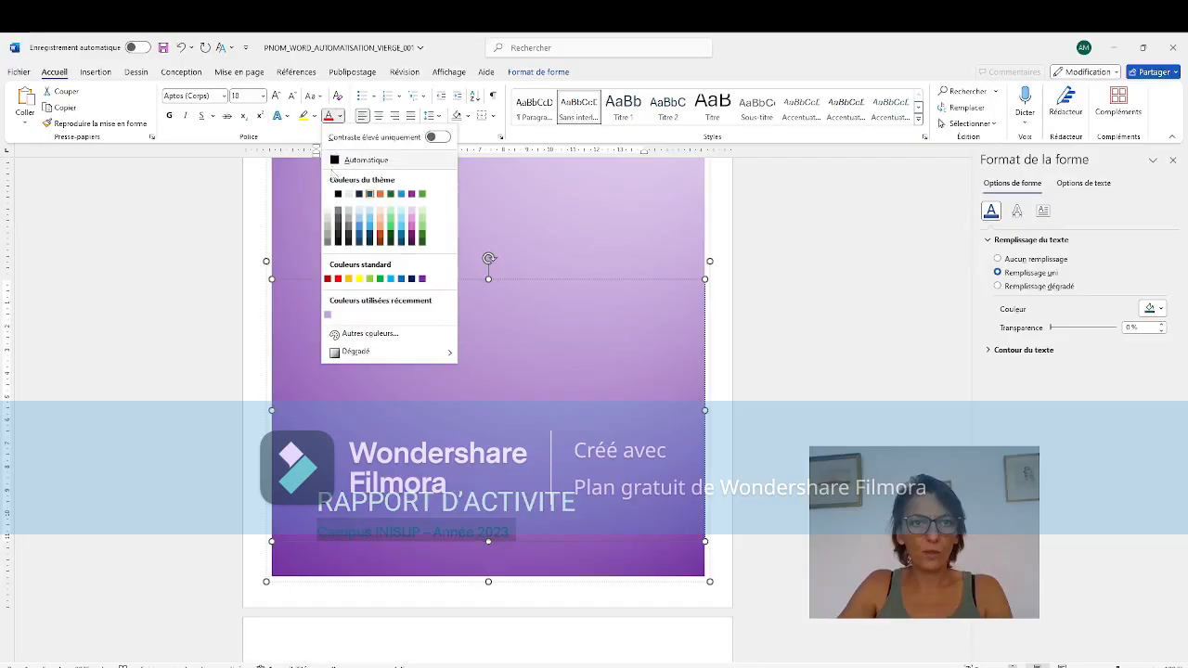
left_click(330, 199)
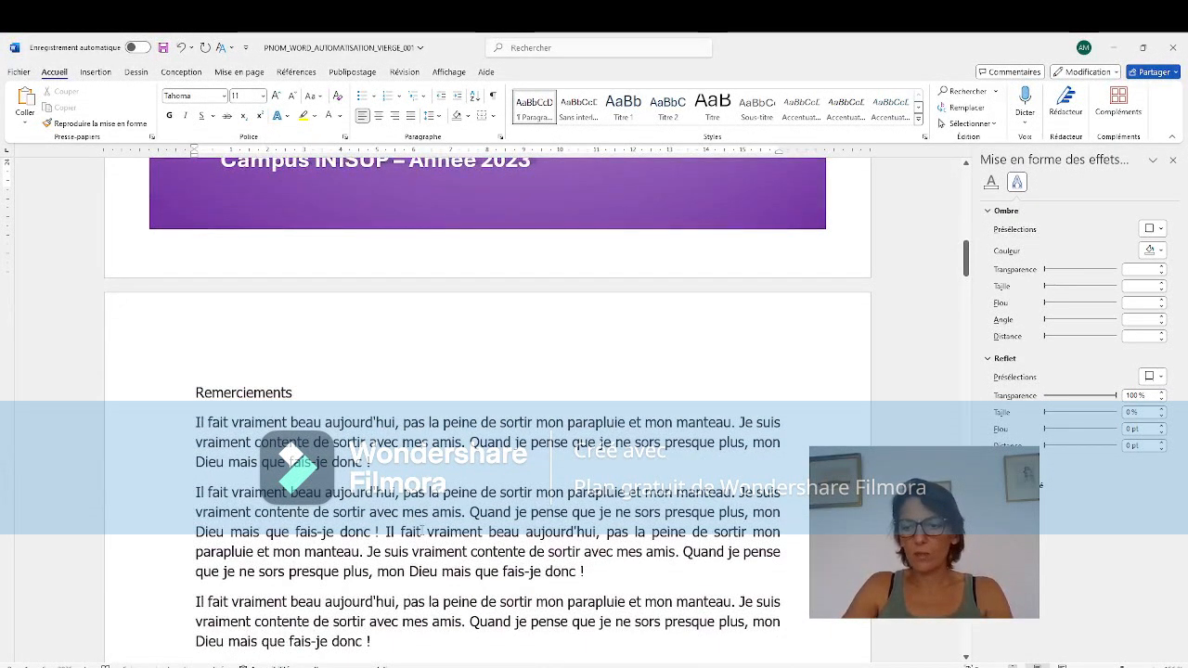
key("ctrl+s")
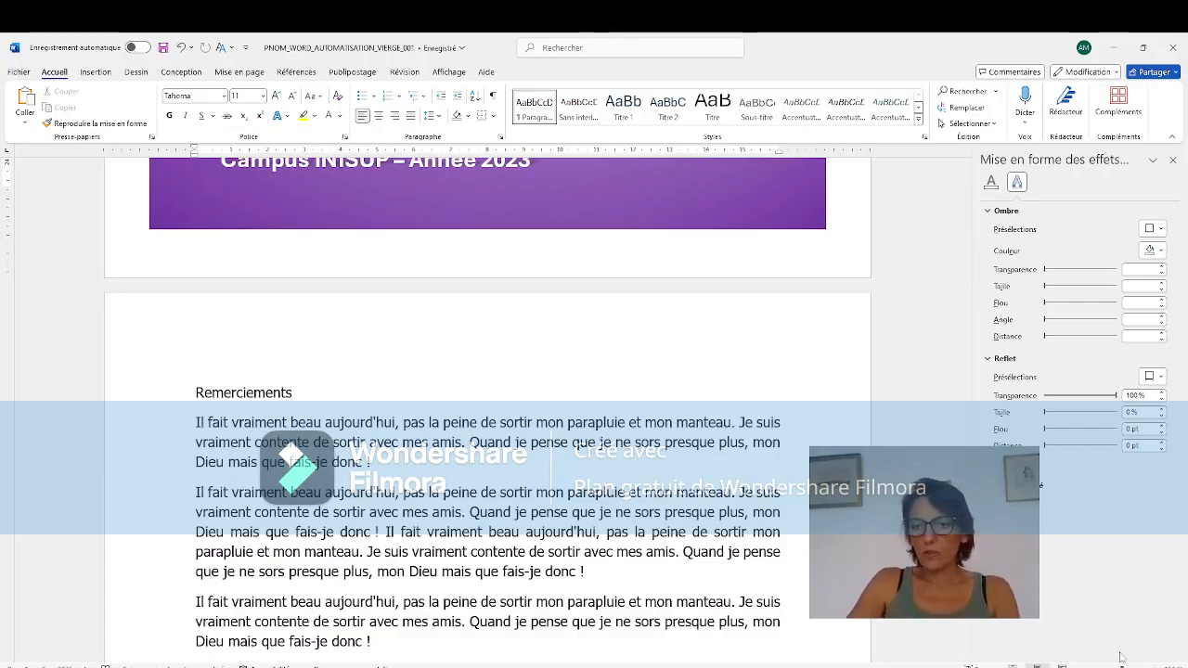
Step: Close the text effects formatting pane and display the document one page at a time at a readable zoom
left_click_drag(1121, 667, 1117, 667)
scroll(695, 361, "down", 1)
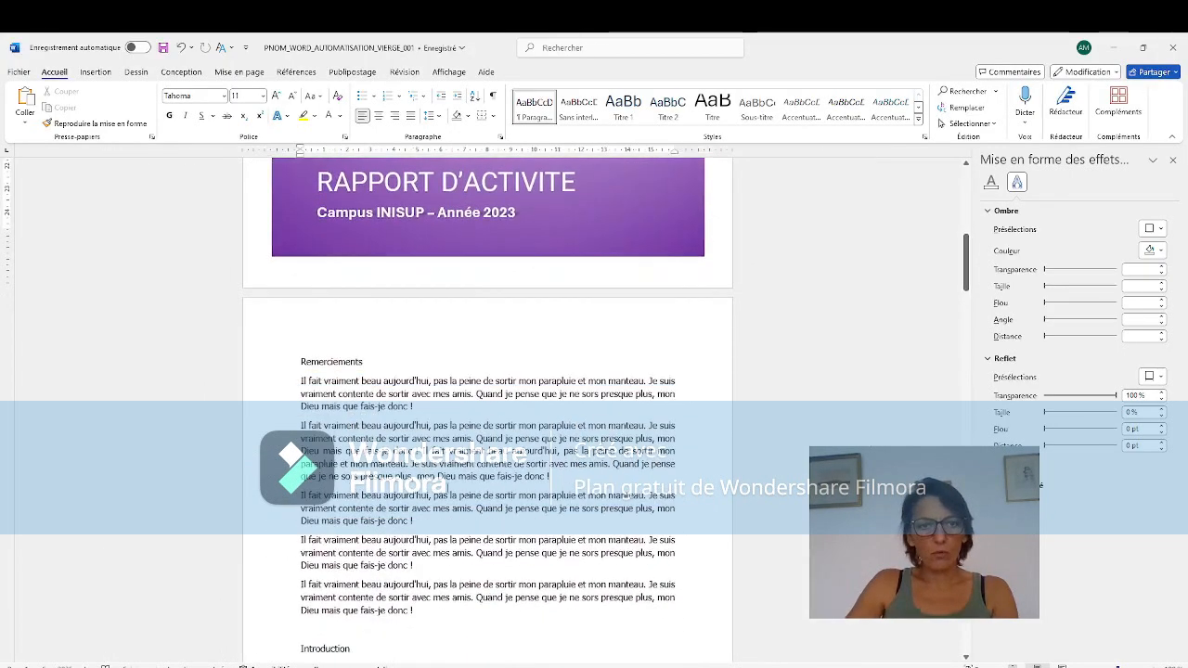
left_click(1174, 162)
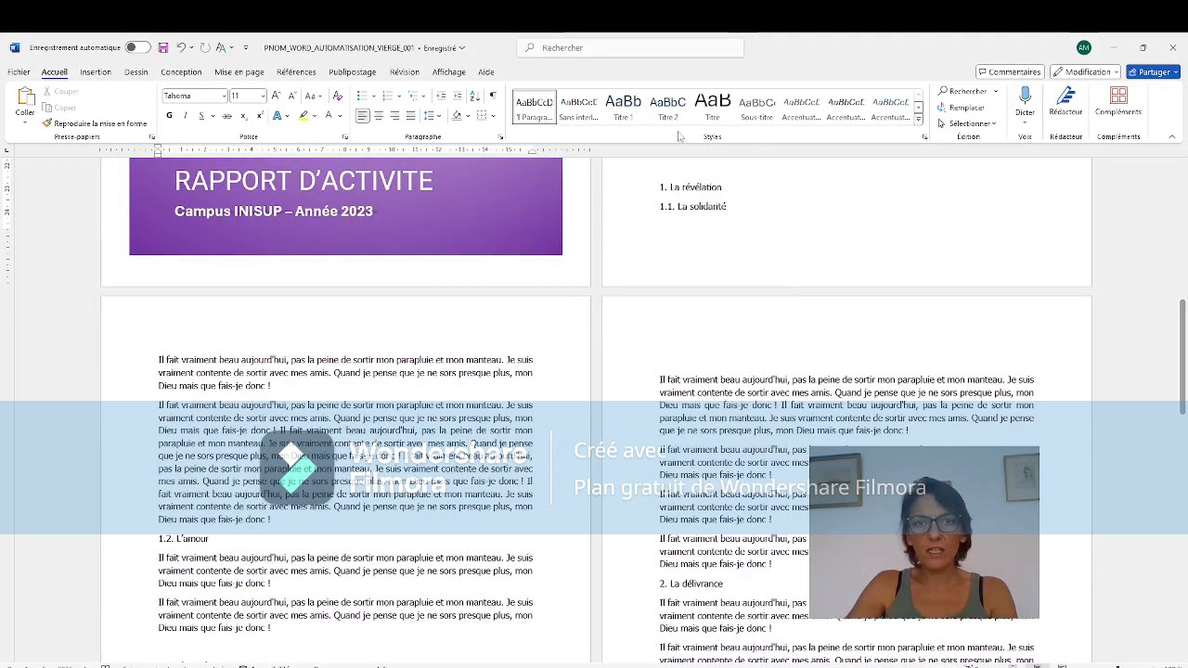
left_click(434, 73)
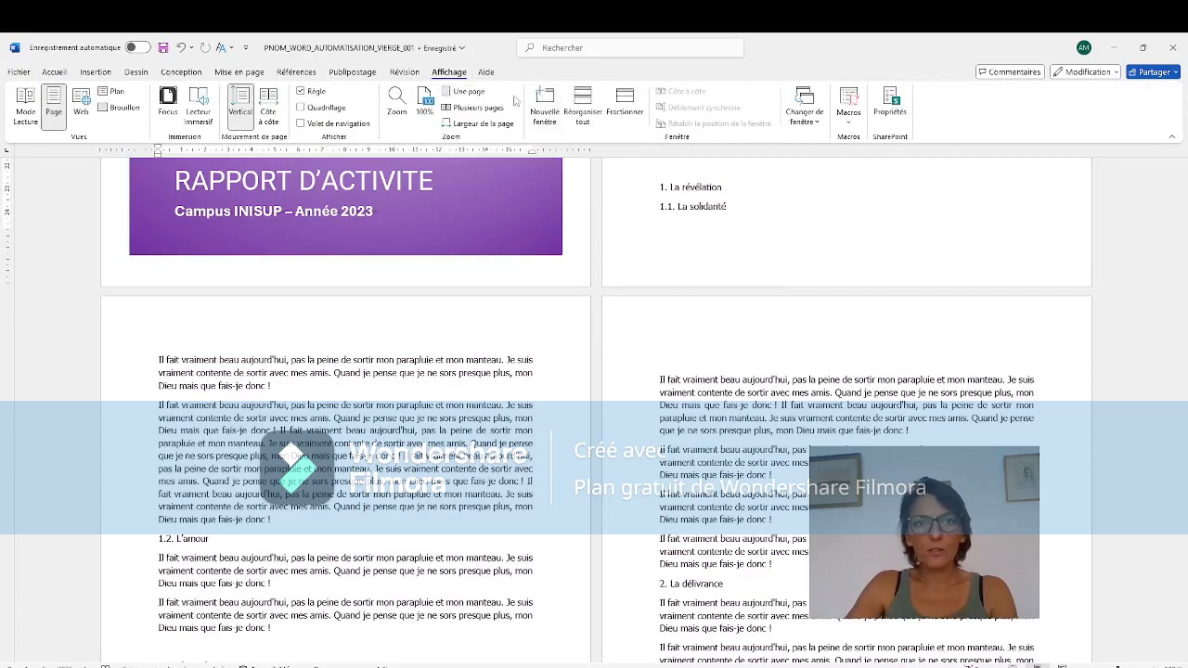
left_click(463, 91)
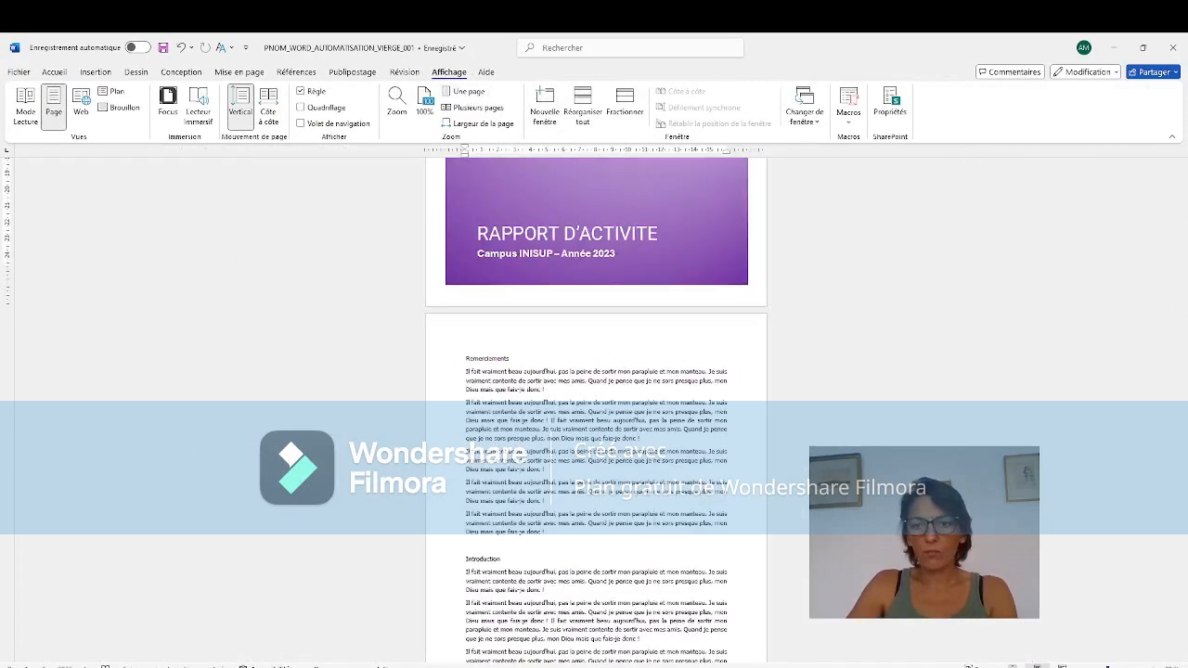
left_click_drag(1107, 666, 1117, 666)
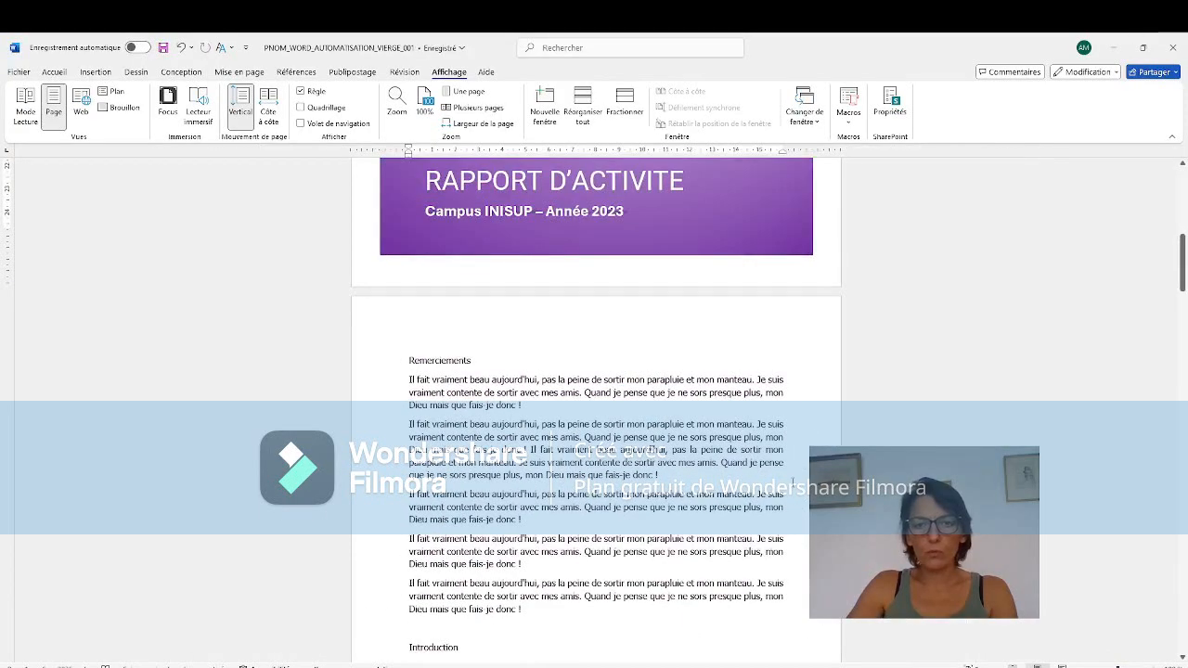
Step: Insert a blank page at the end of the Remerciements text, before the Introduction heading
scroll(461, 408, "up", 10)
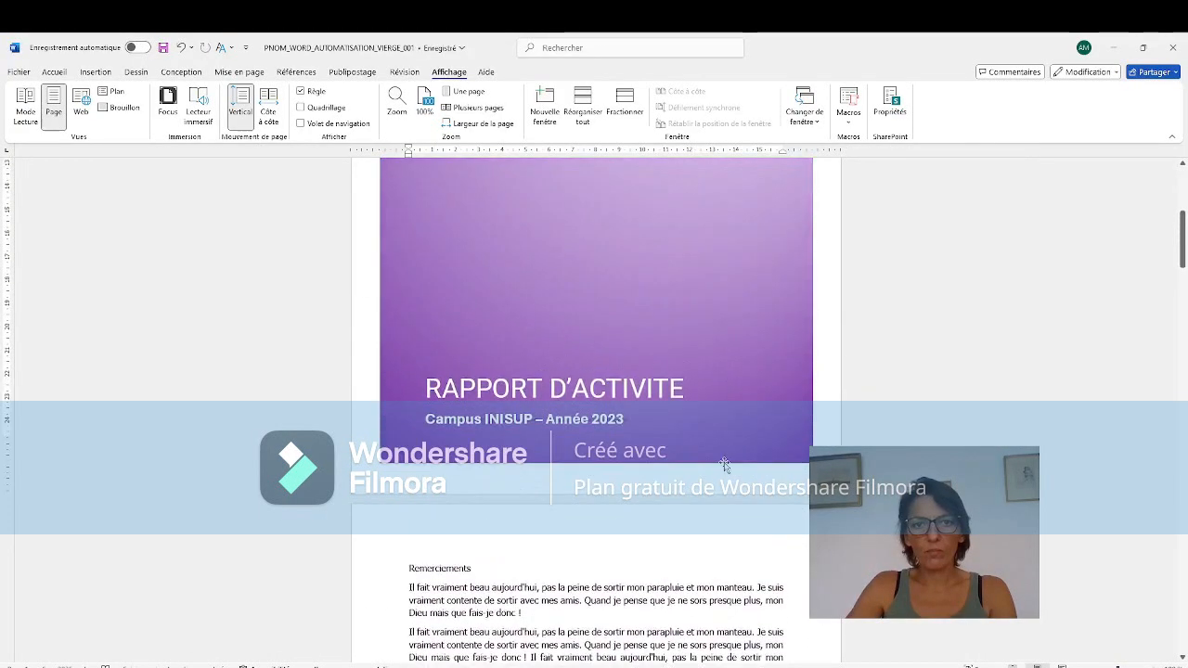
scroll(596, 409, "down", 8)
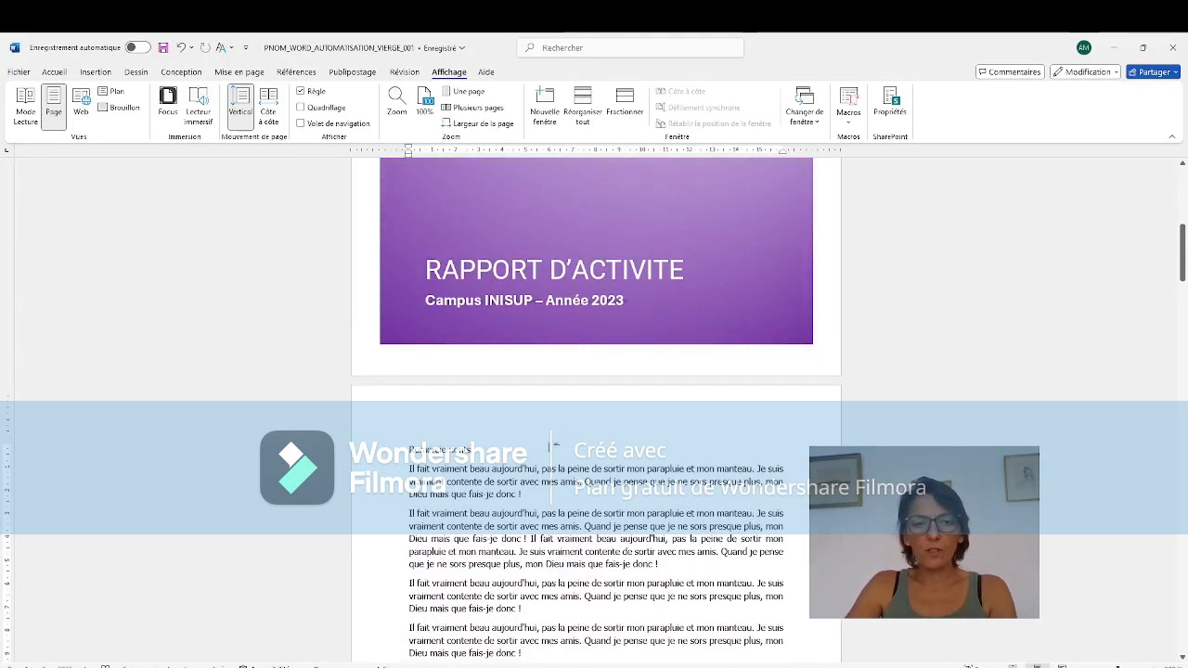
scroll(542, 309, "down", 10)
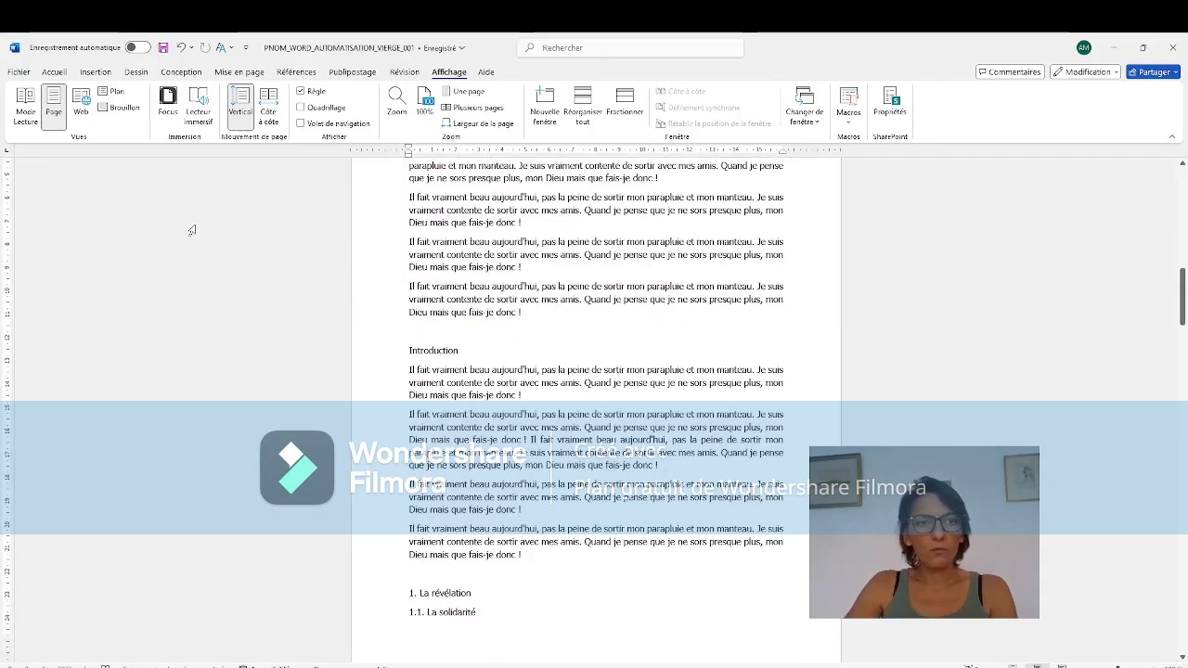
left_click(90, 73)
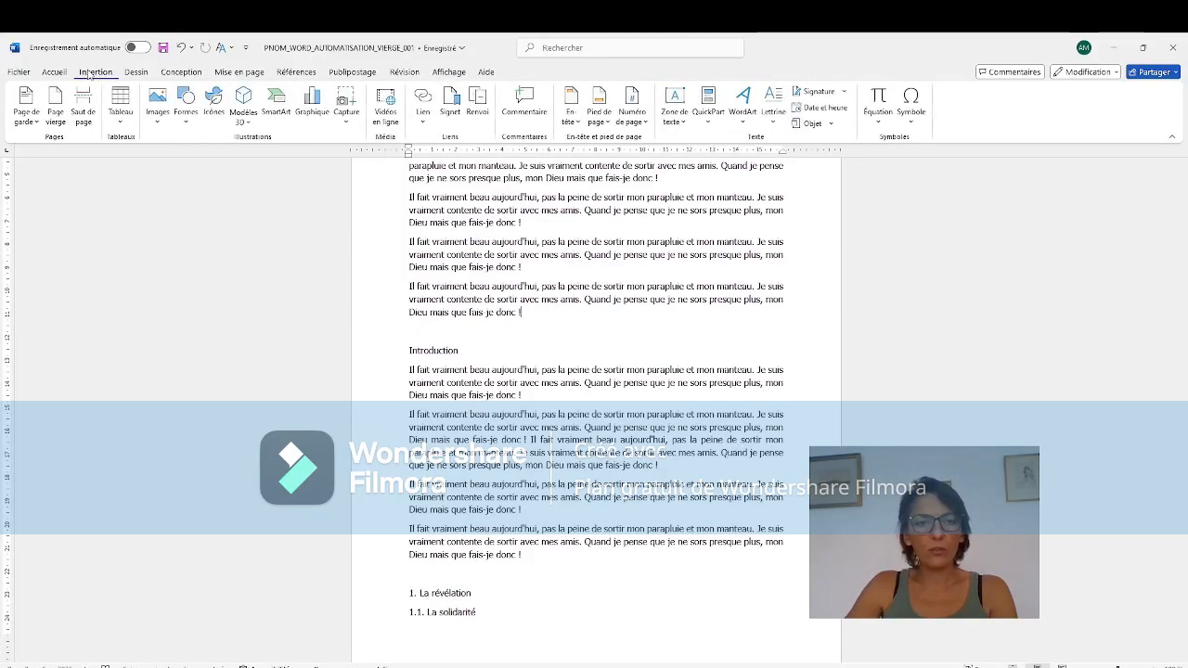
left_click(55, 116)
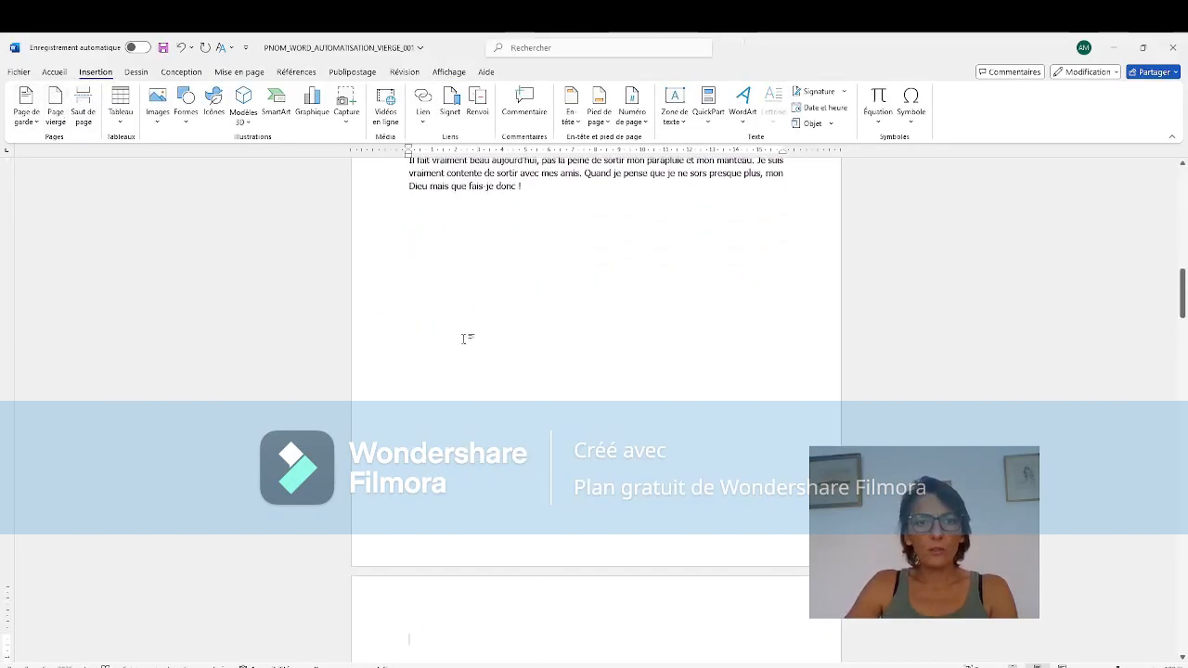
left_click(531, 187)
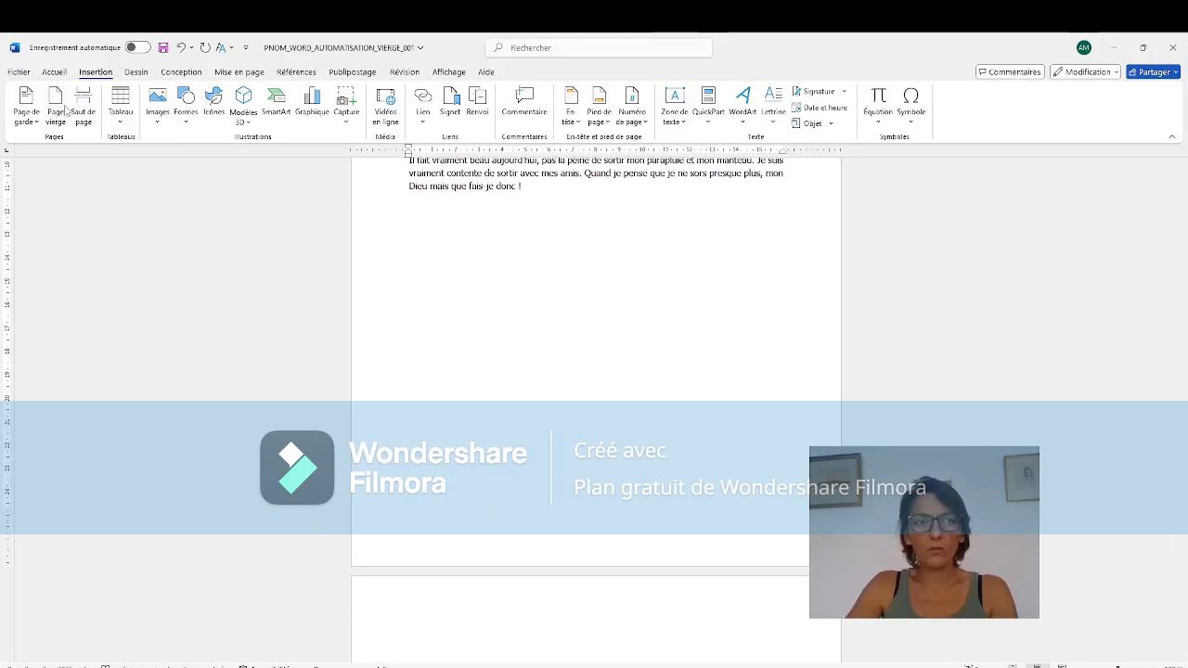
scroll(479, 405, "down", 1)
scroll(479, 405, "down", 10)
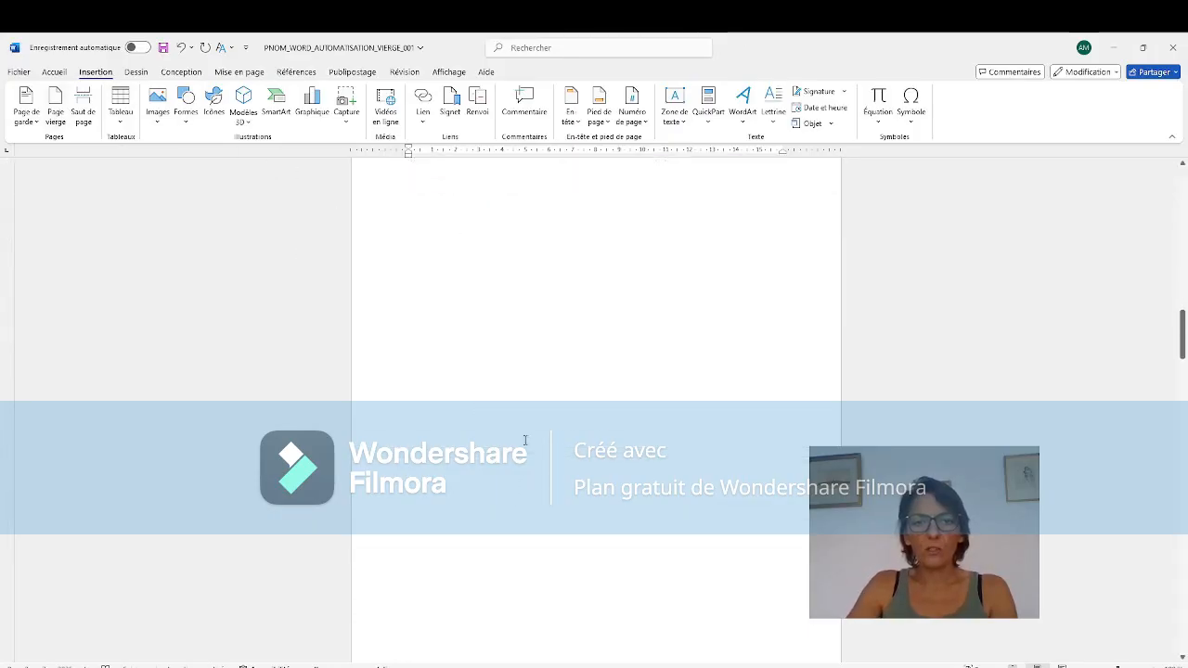
left_click(528, 202)
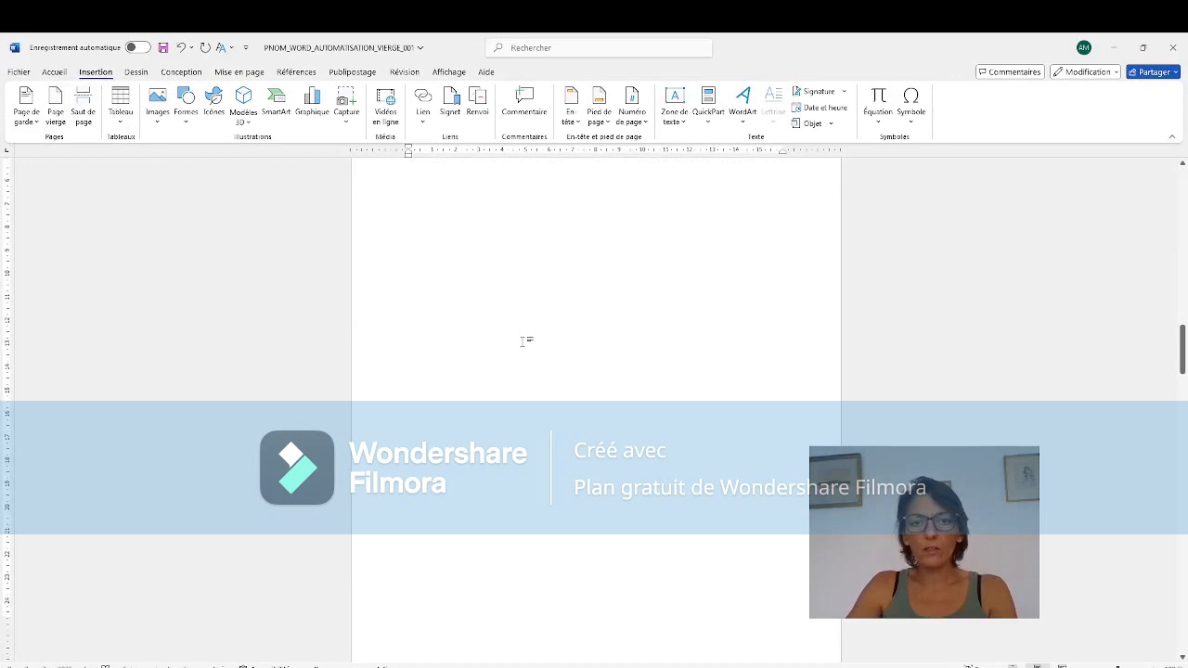
scroll(525, 344, "down", 7)
scroll(522, 378, "down", 4)
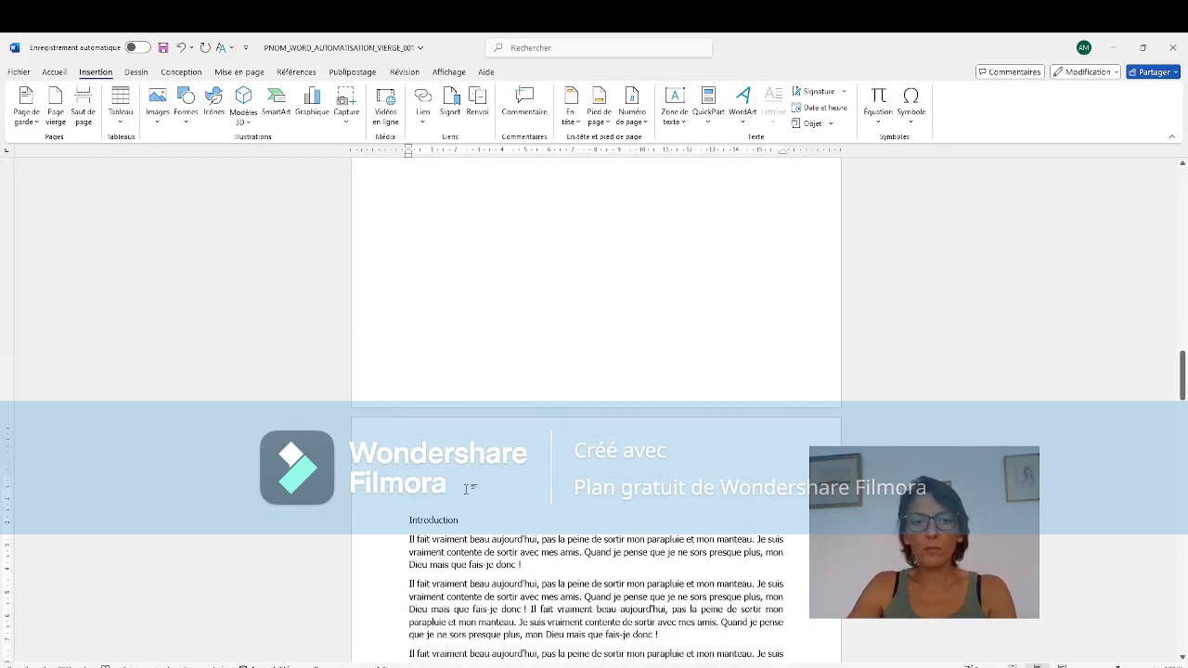
Step: Show the formatting marks and delete the empty paragraphs above the Introduction heading and before the page break on the blank page
scroll(586, 478, "up", 6)
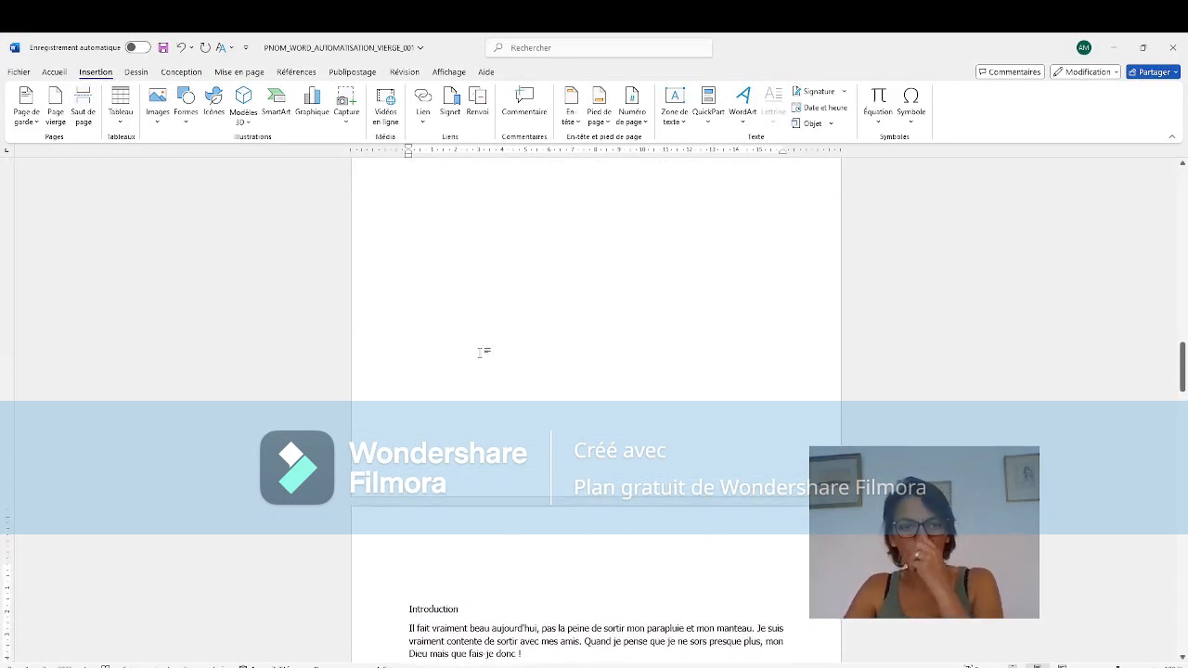
left_click(411, 569)
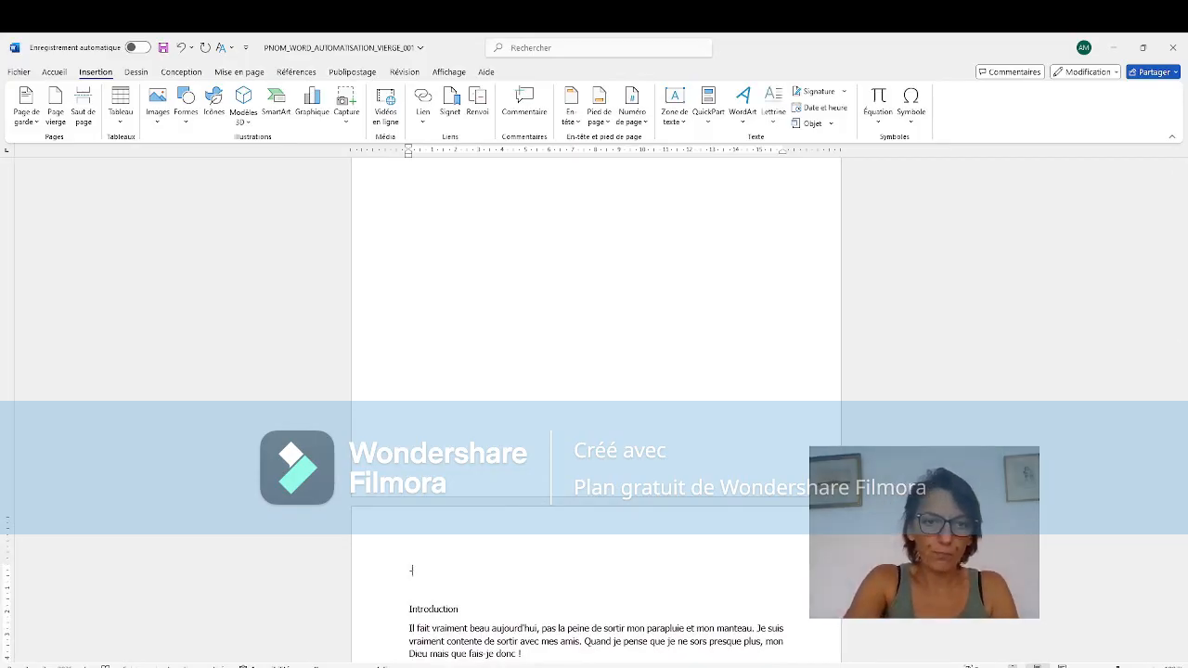
left_click(481, 342)
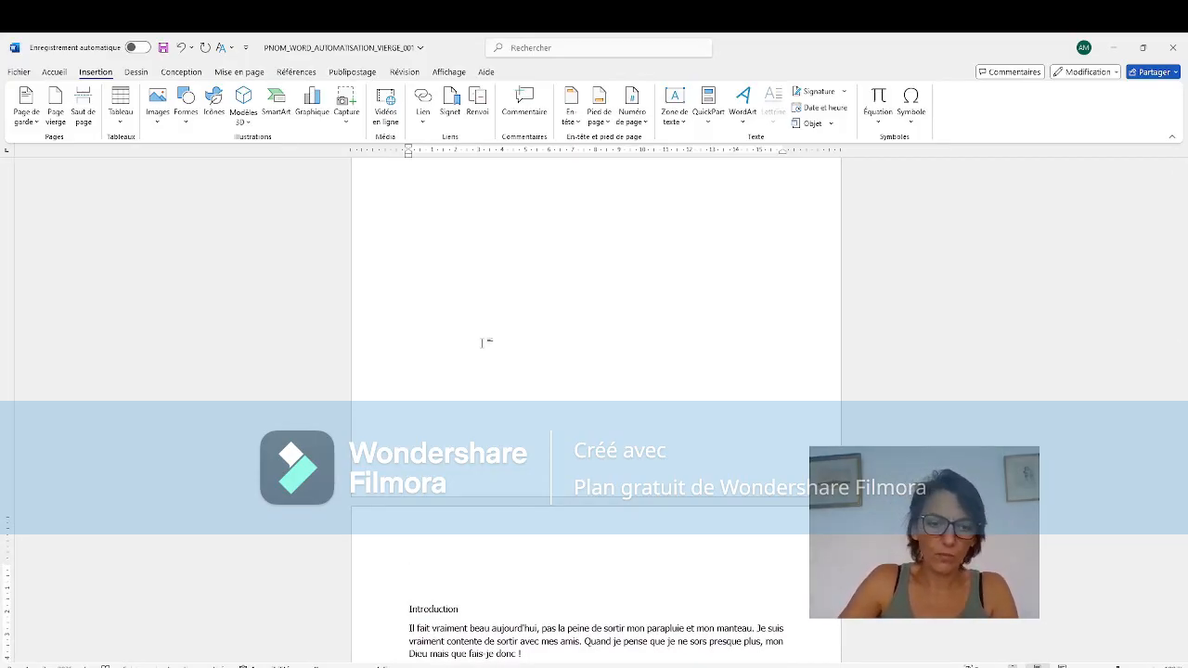
key("ctrl+shift+8")
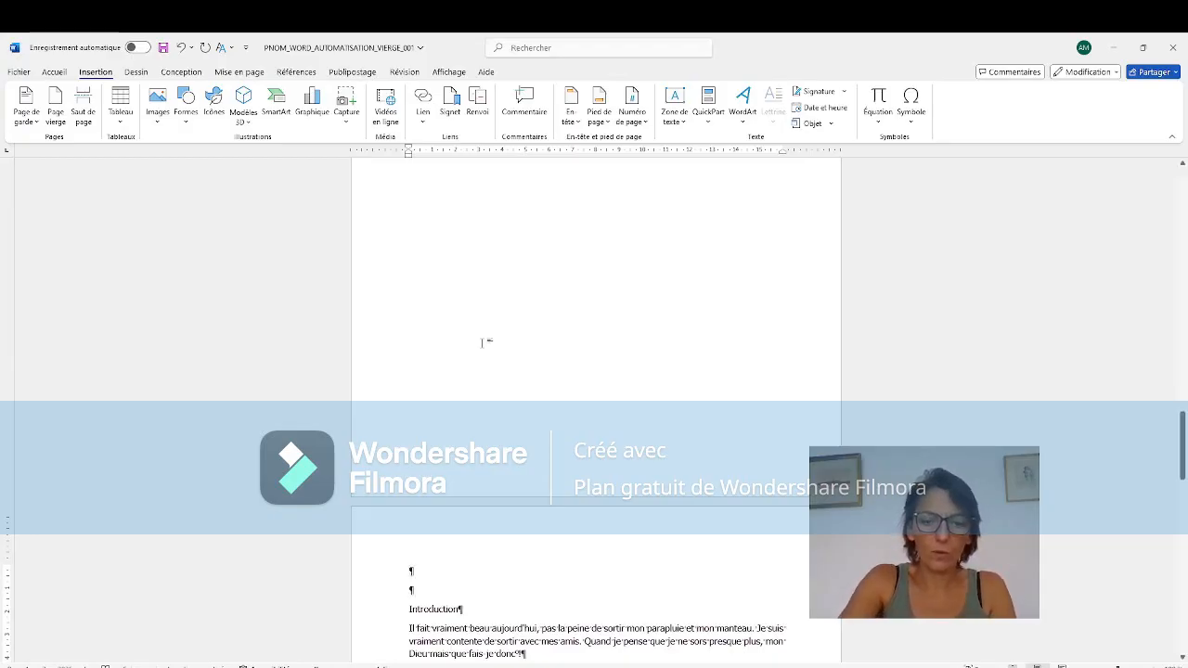
key("Delete")
key("Delete")
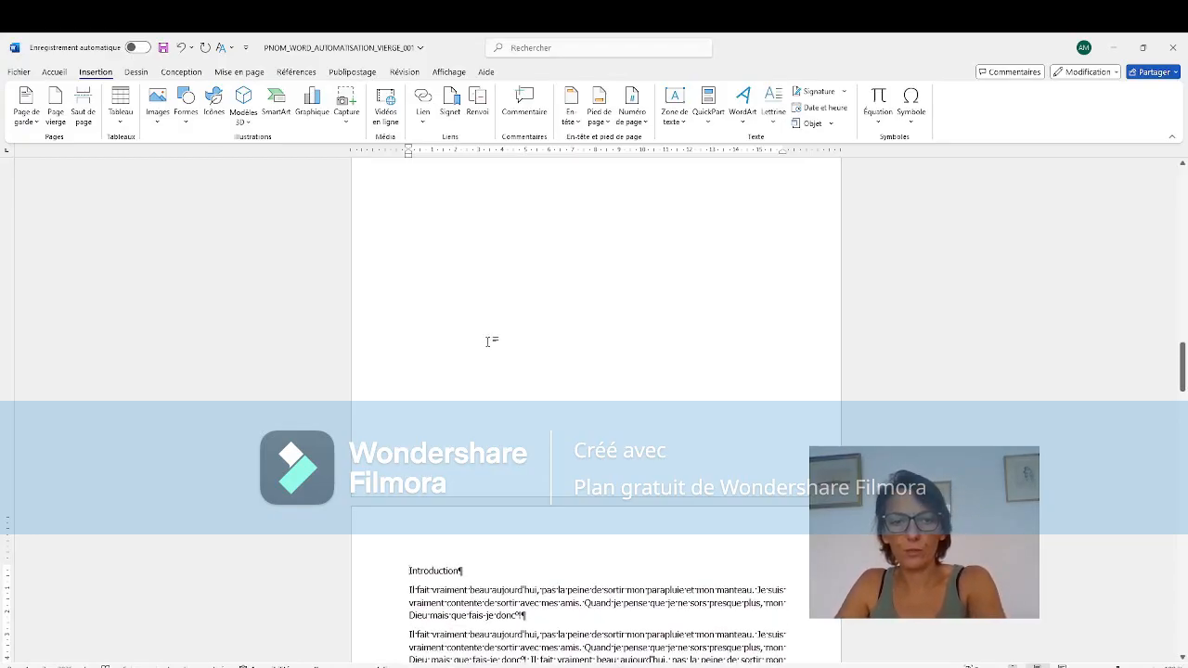
scroll(524, 537, "down", 1)
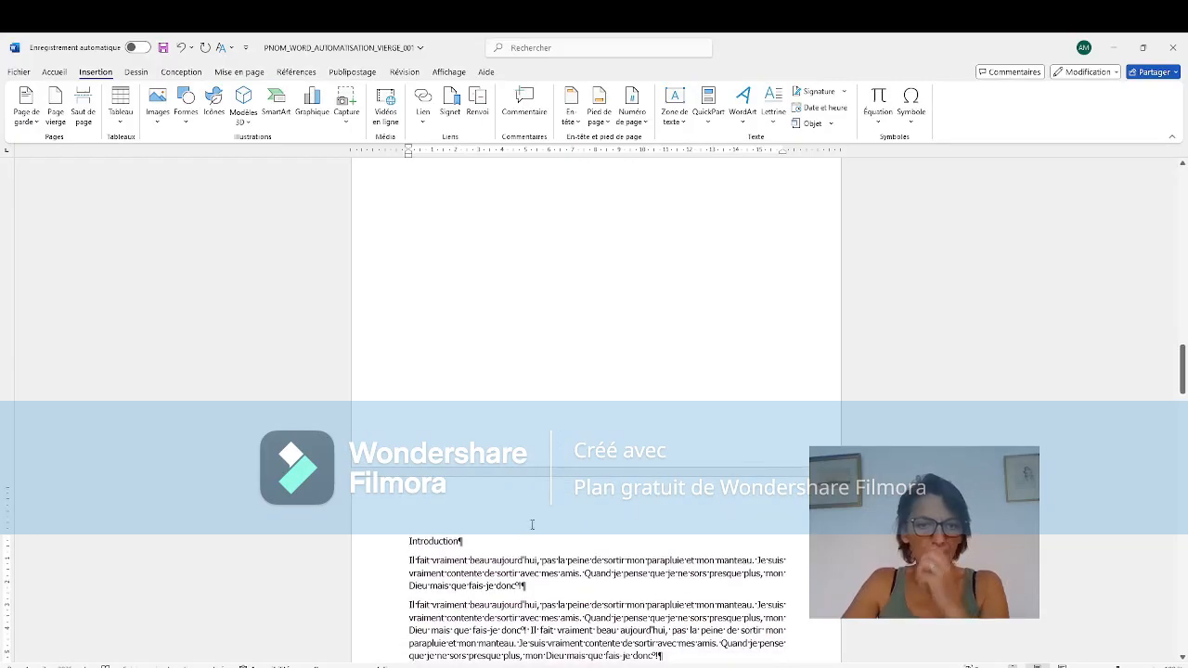
scroll(541, 503, "up", 10)
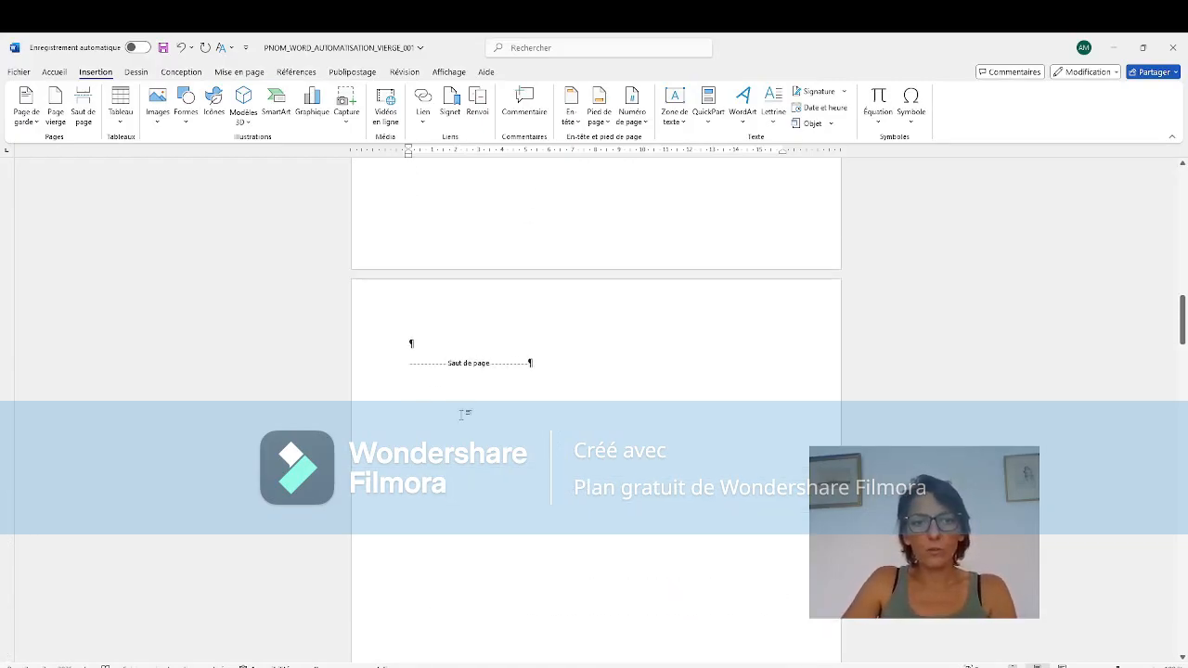
key("Delete")
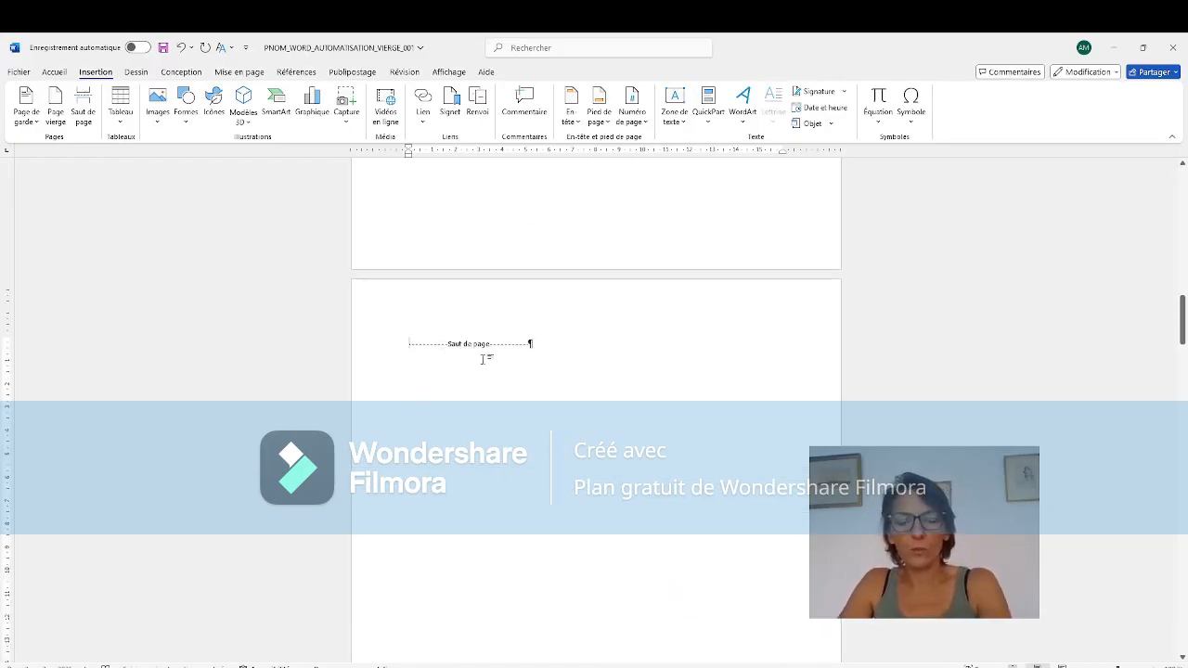
Step: Insert a next-page section break (Page suivante) directly before the Introduction heading
scroll(628, 392, "up", 3)
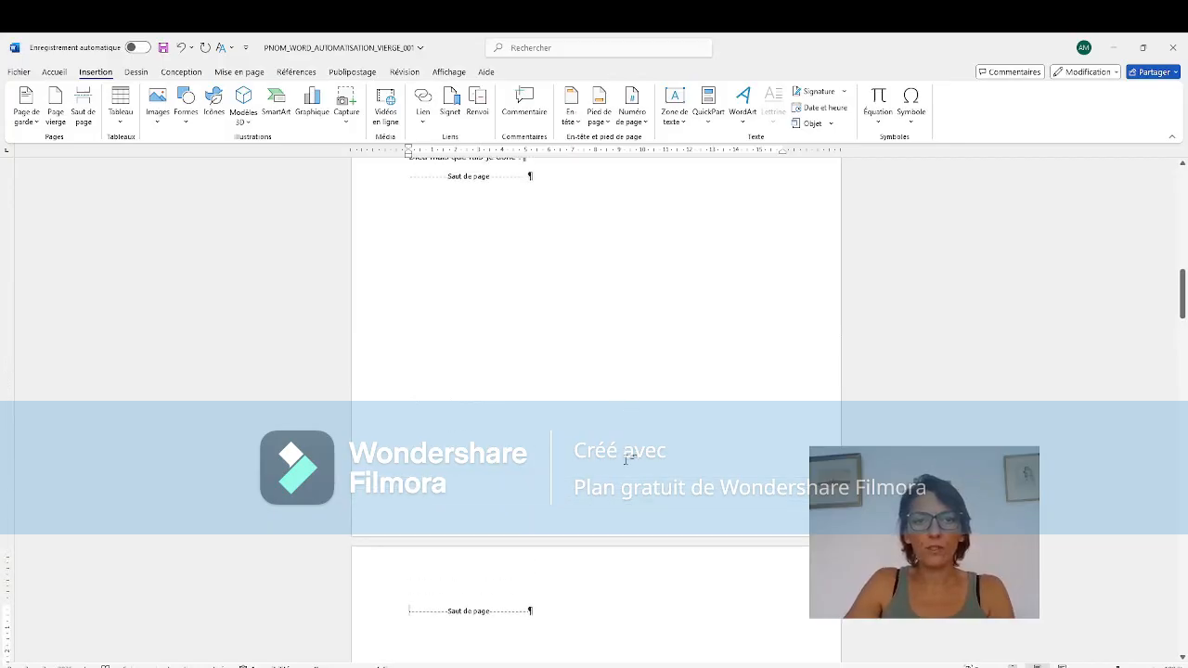
scroll(626, 458, "up", 2)
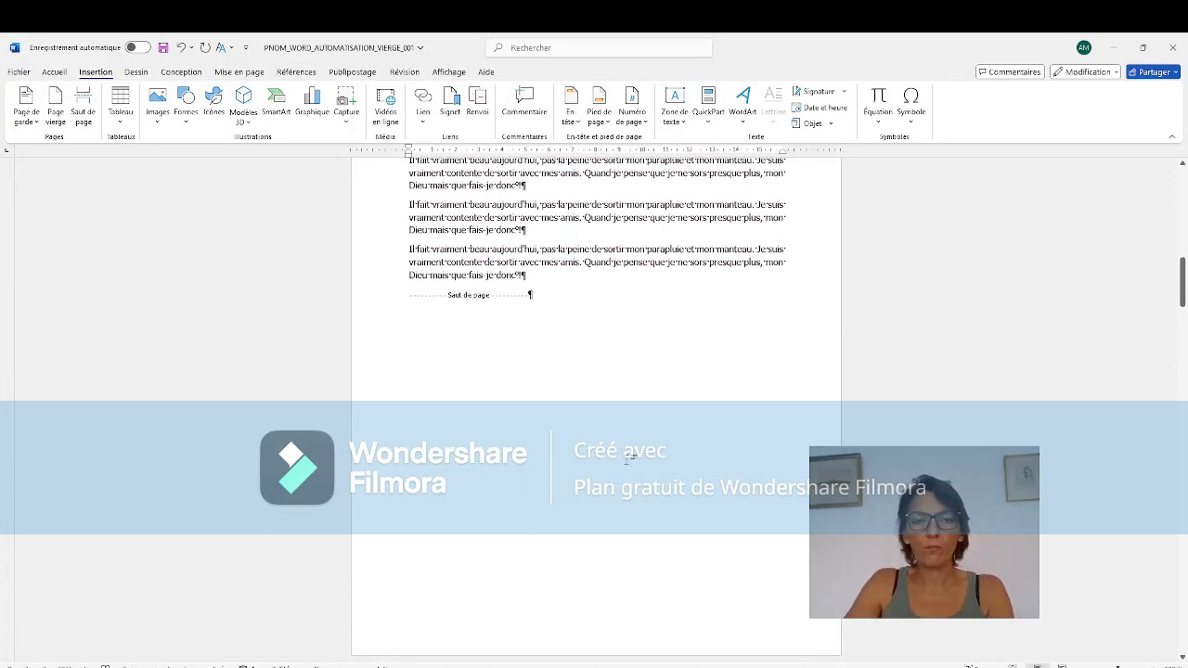
scroll(628, 458, "down", 3)
left_click(246, 73)
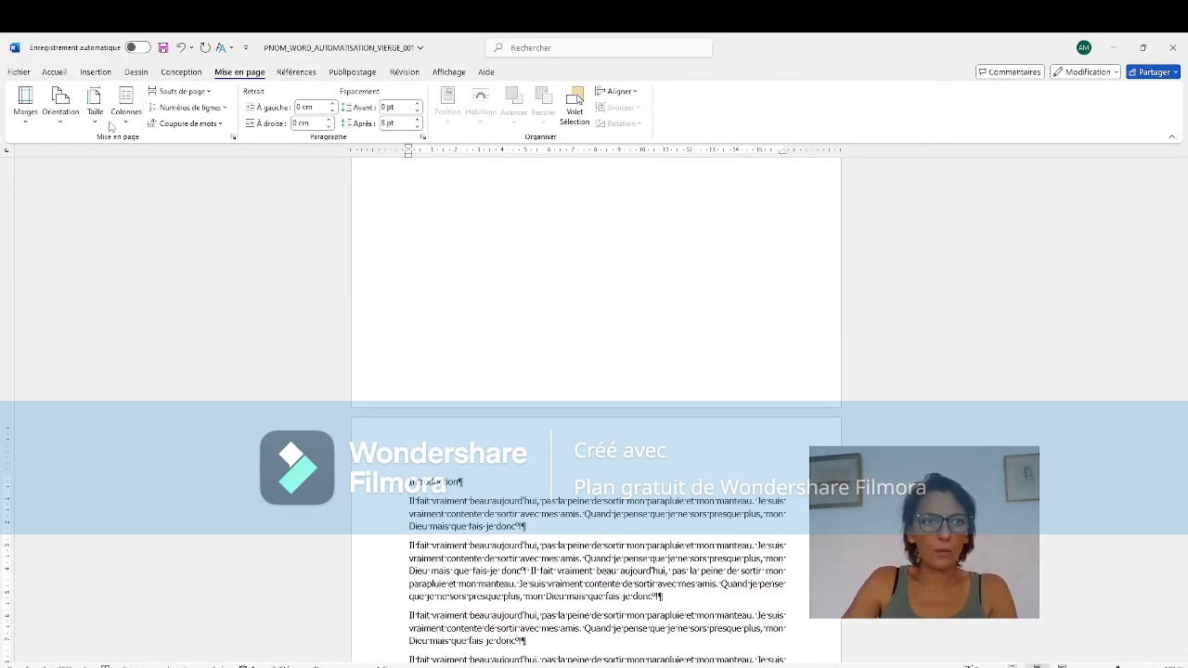
left_click(179, 91)
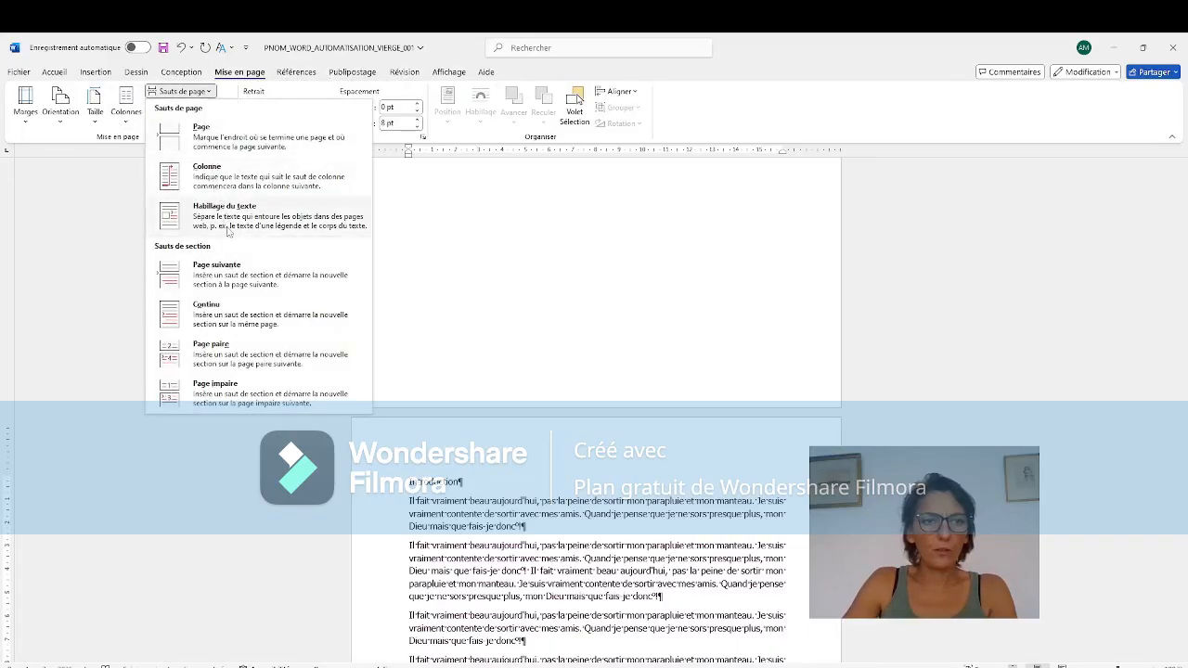
left_click(236, 277)
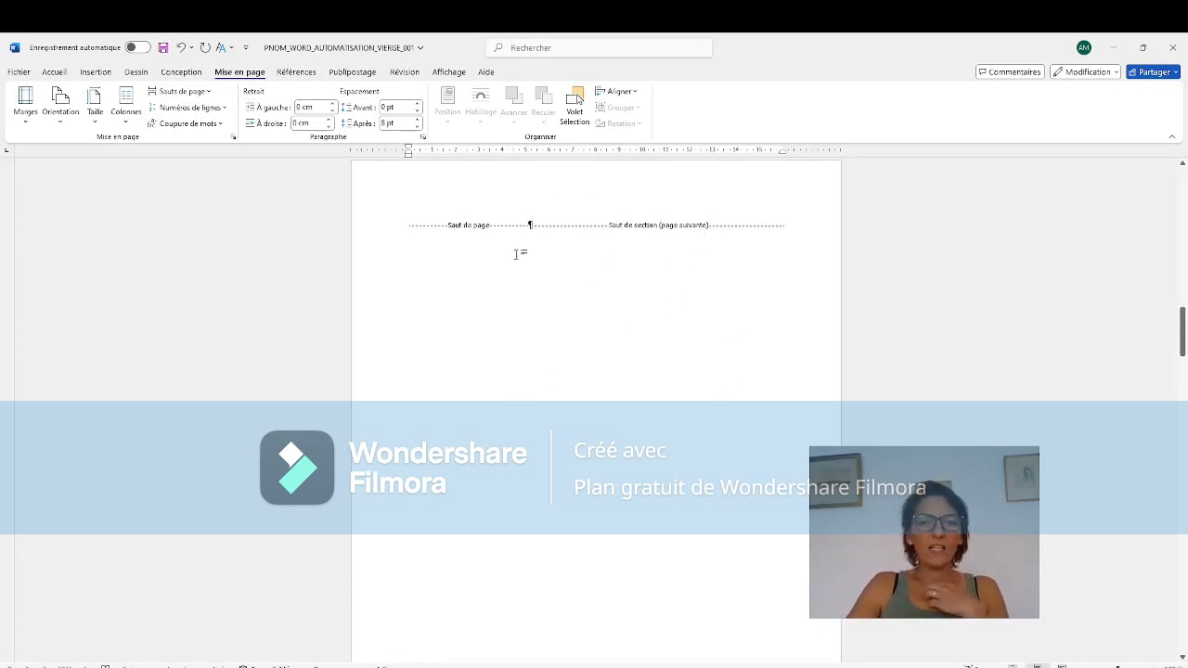
Step: Check the section break on the blank page through to Introduction and hide the formatting marks
scroll(621, 418, "down", 2)
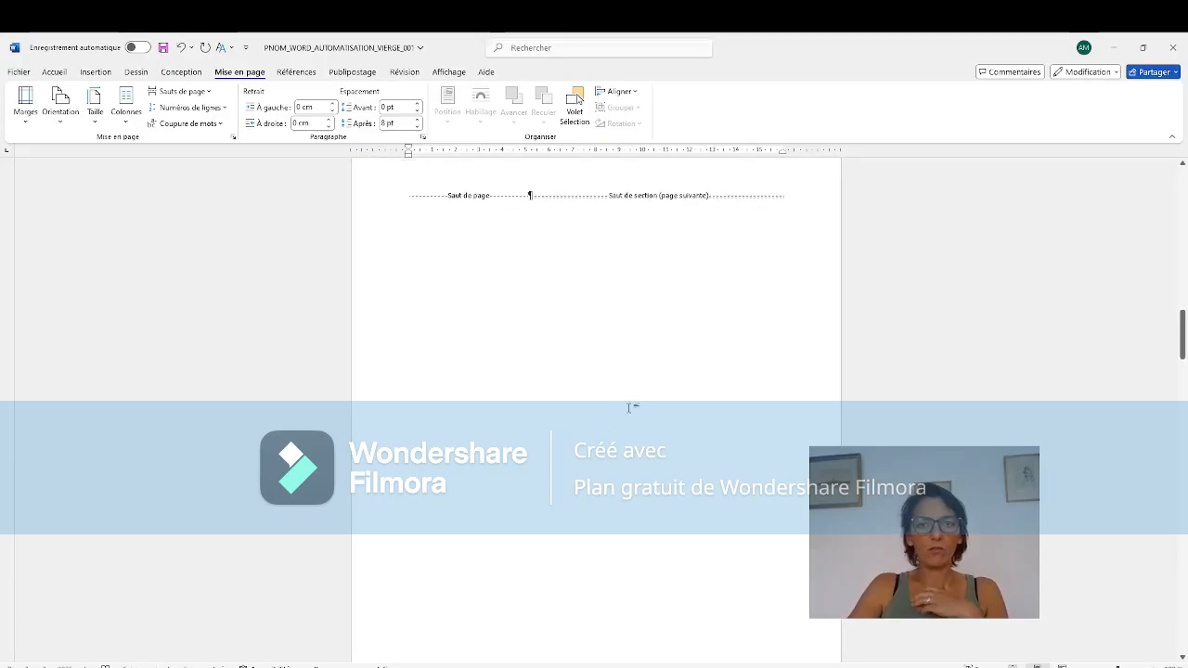
scroll(626, 405, "down", 5)
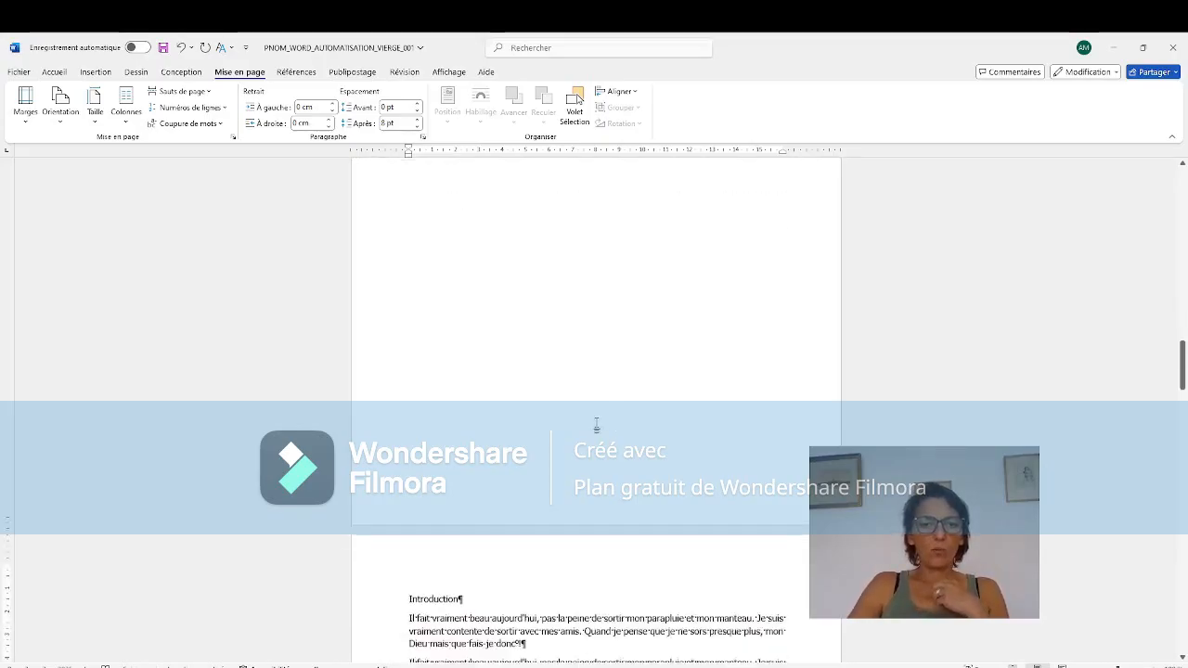
scroll(588, 423, "down", 1)
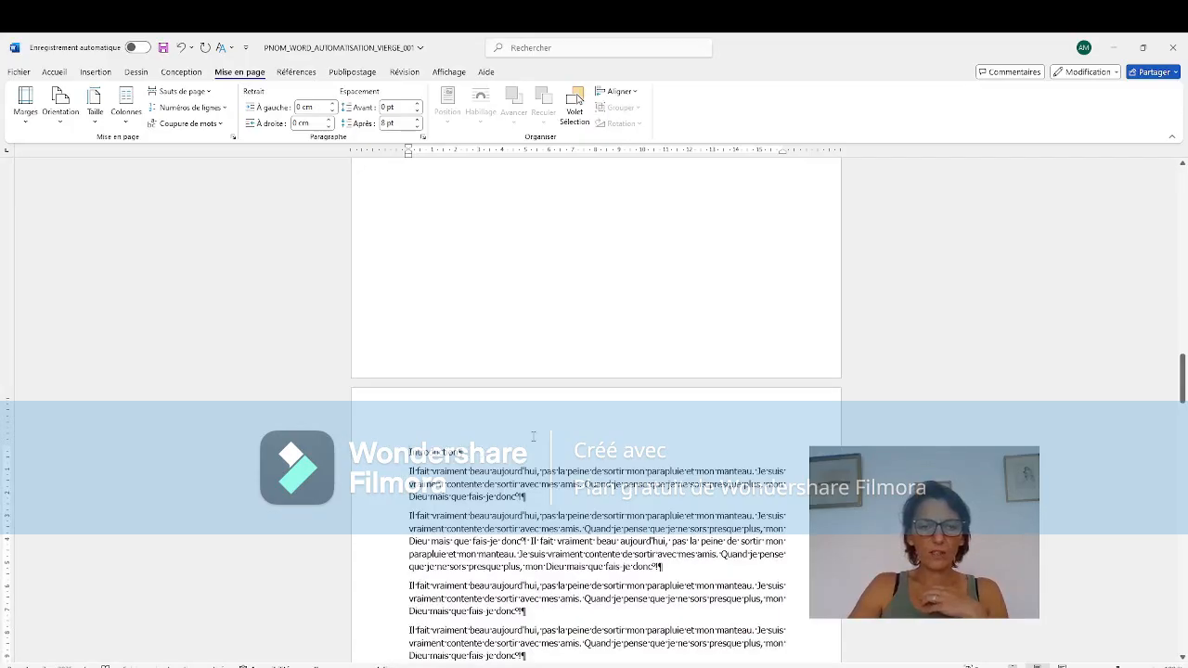
scroll(510, 430, "down", 2)
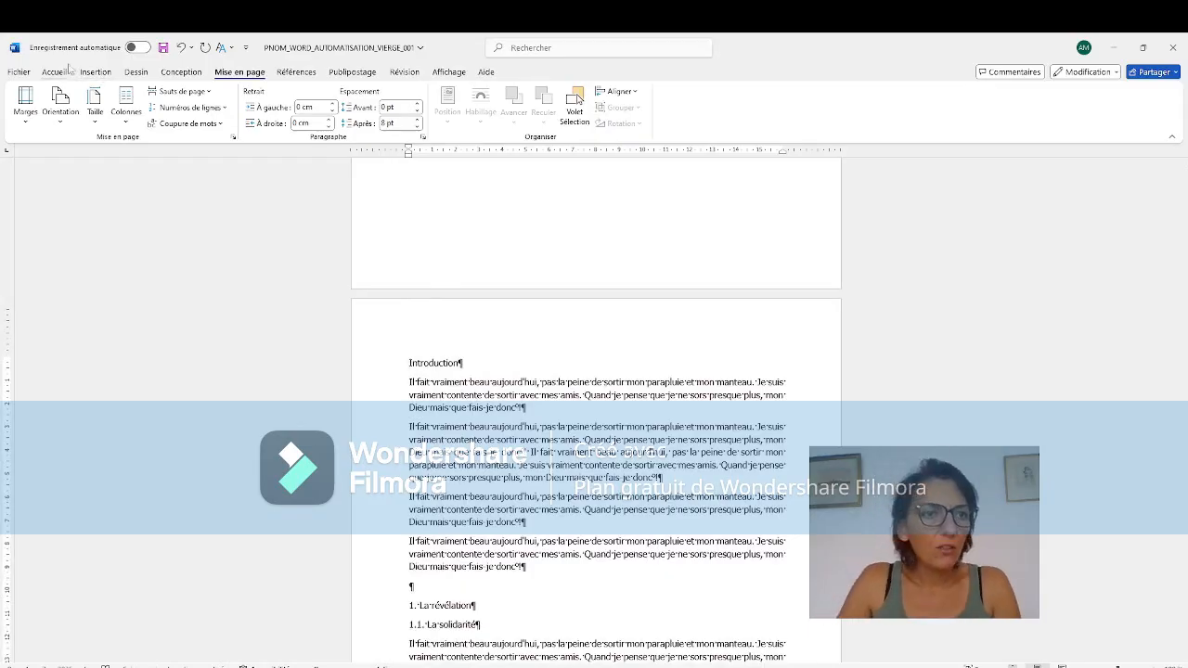
left_click(54, 72)
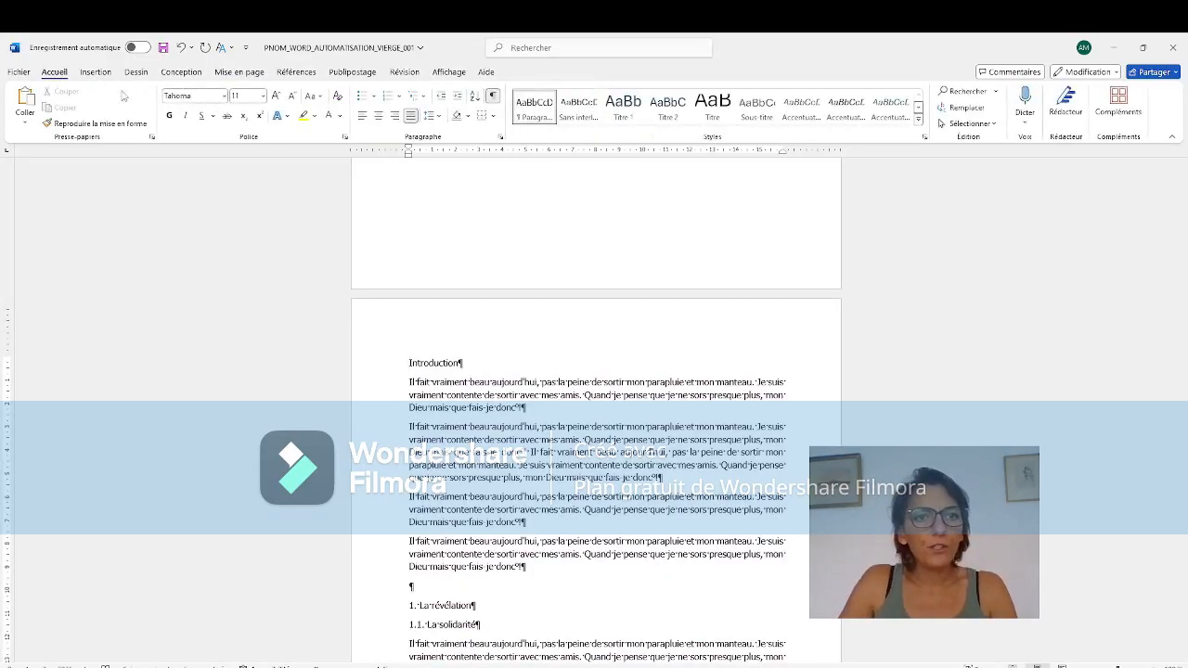
left_click(493, 96)
Step: Look up the next-page section break option again and review the blank pages between Remerciements and Introduction
scroll(556, 352, "up", 5)
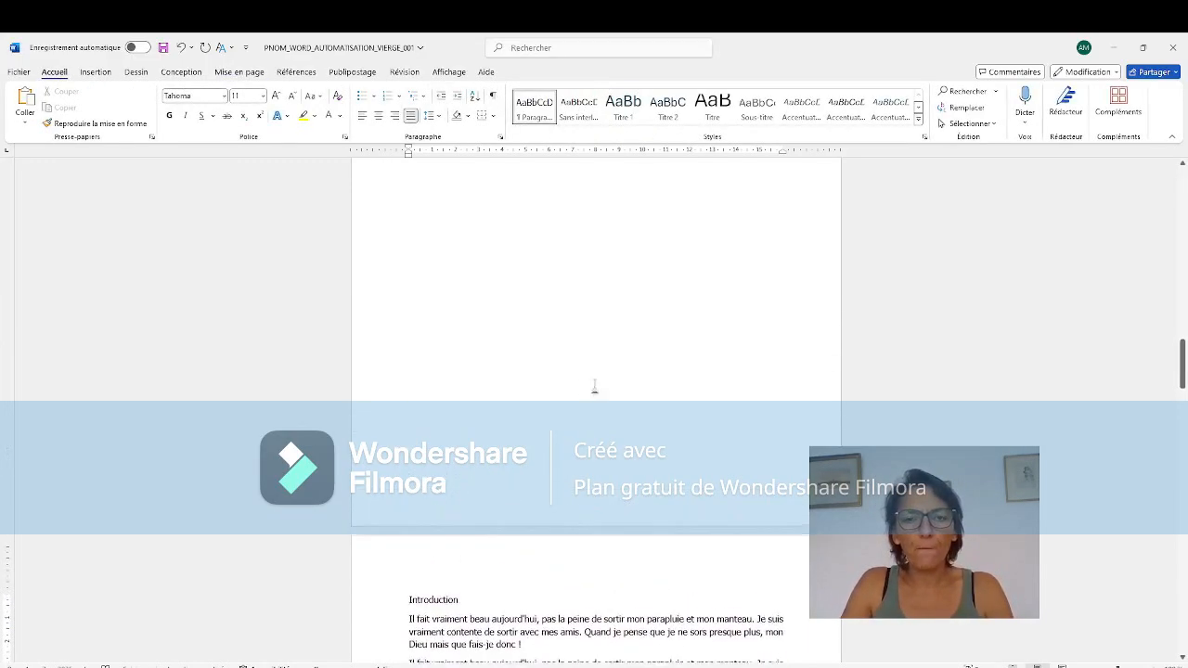
scroll(594, 384, "up", 12)
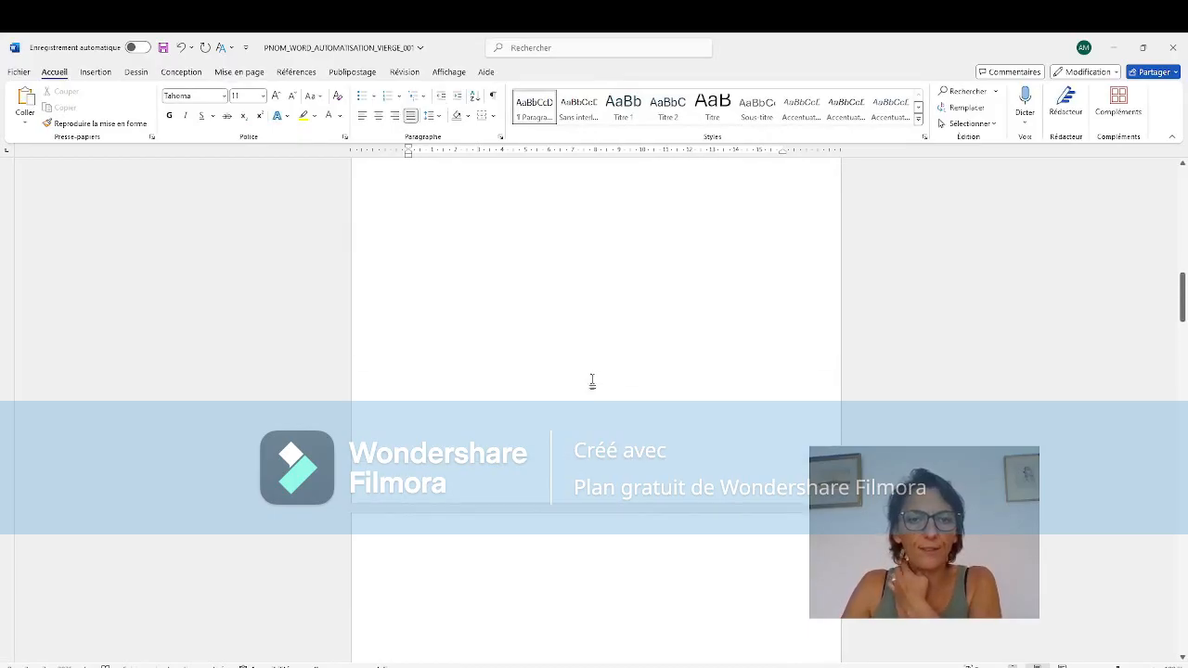
left_click(239, 72)
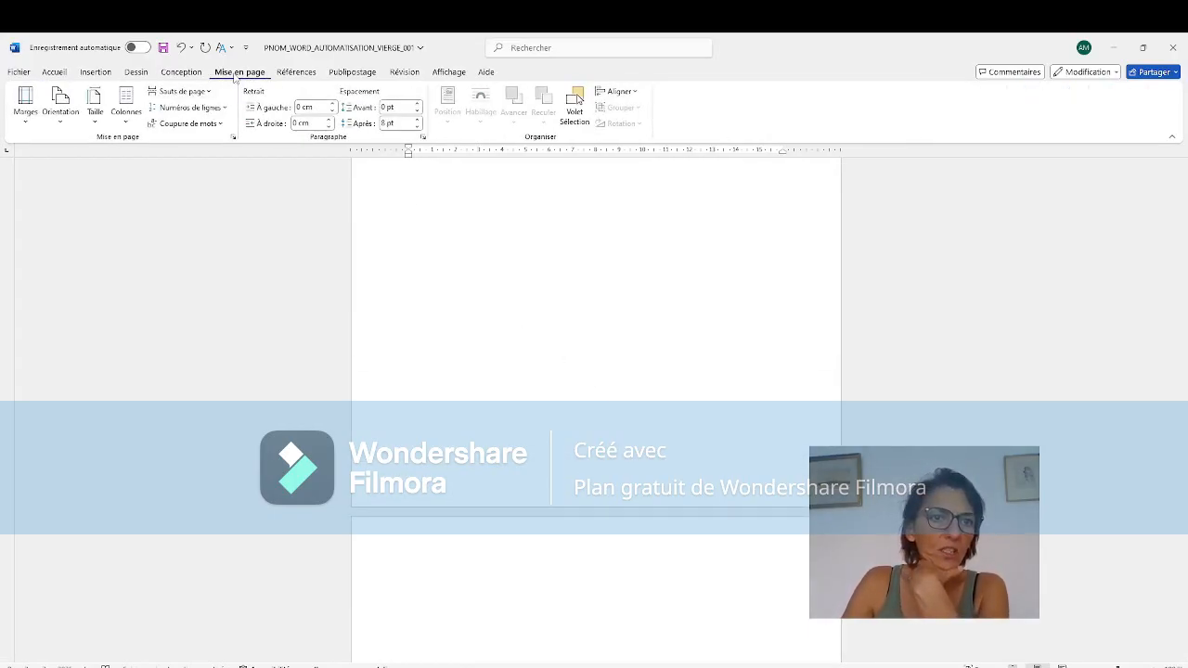
left_click(196, 93)
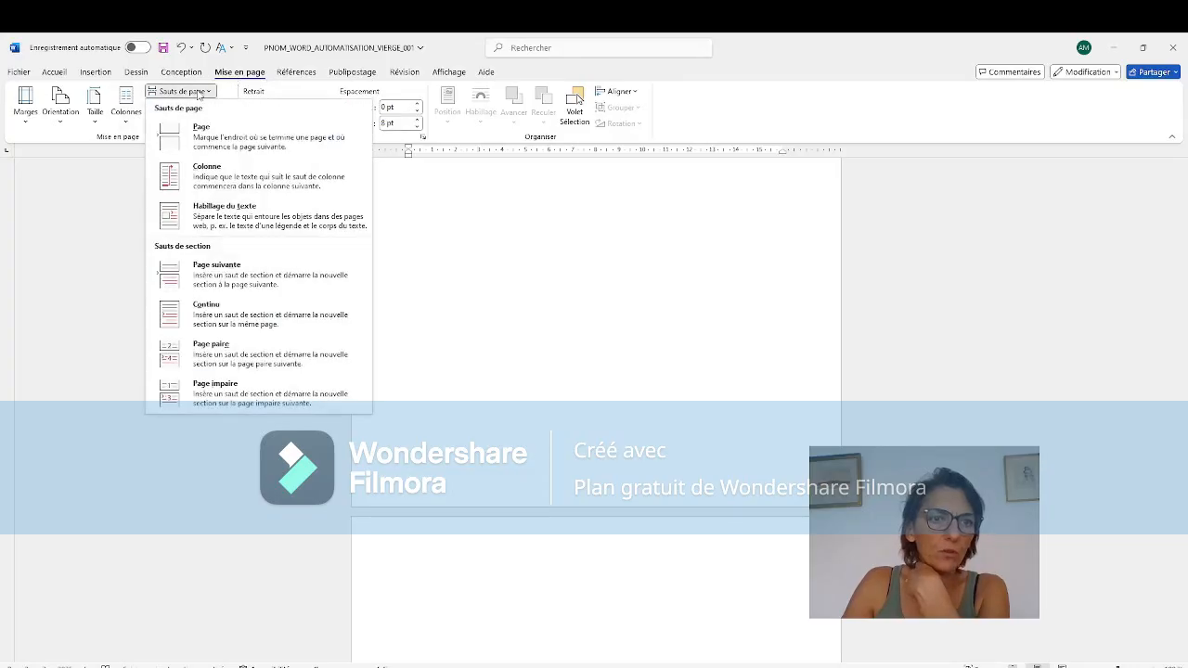
left_click(297, 281)
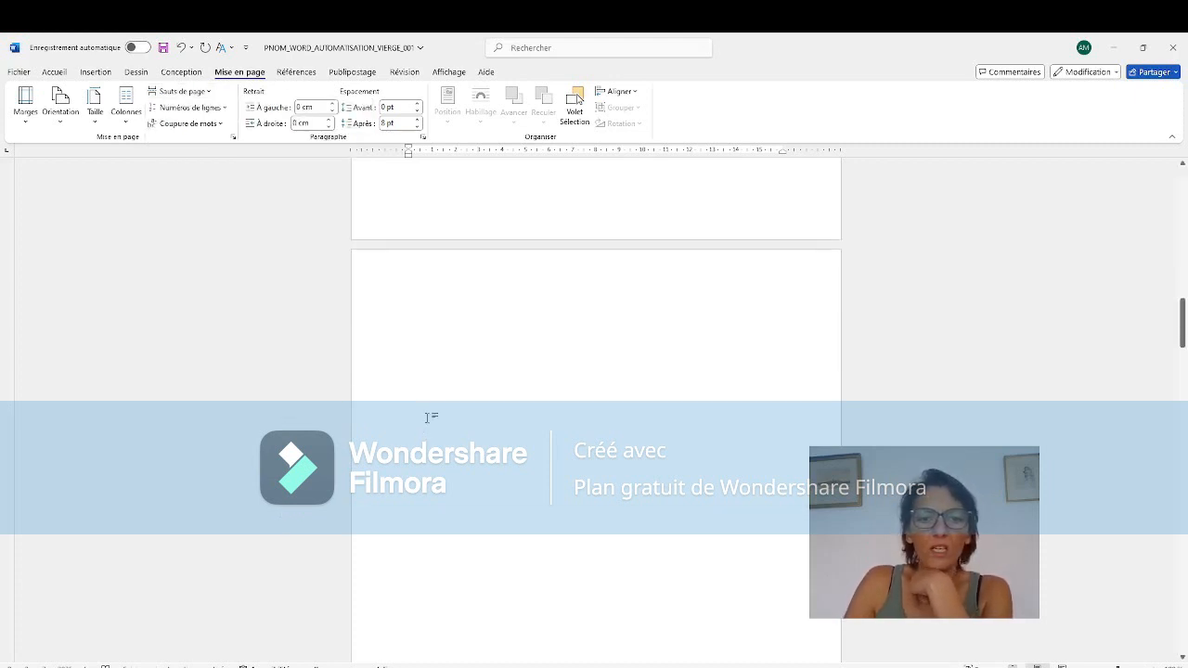
scroll(428, 418, "down", 7)
scroll(442, 418, "up", 6)
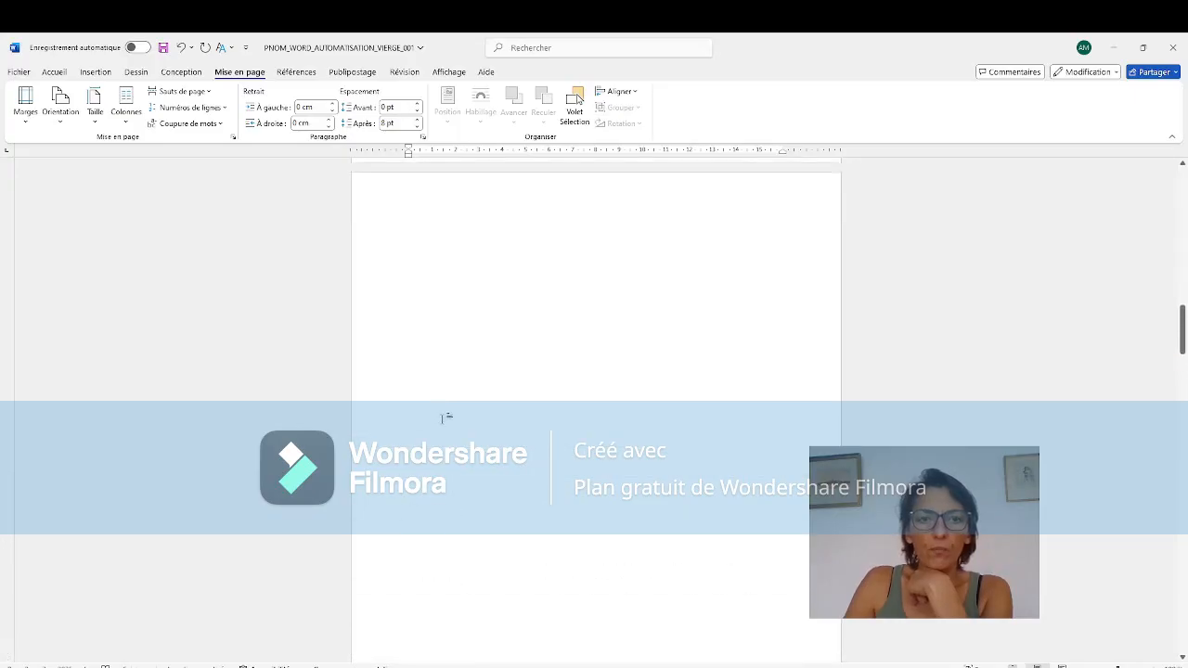
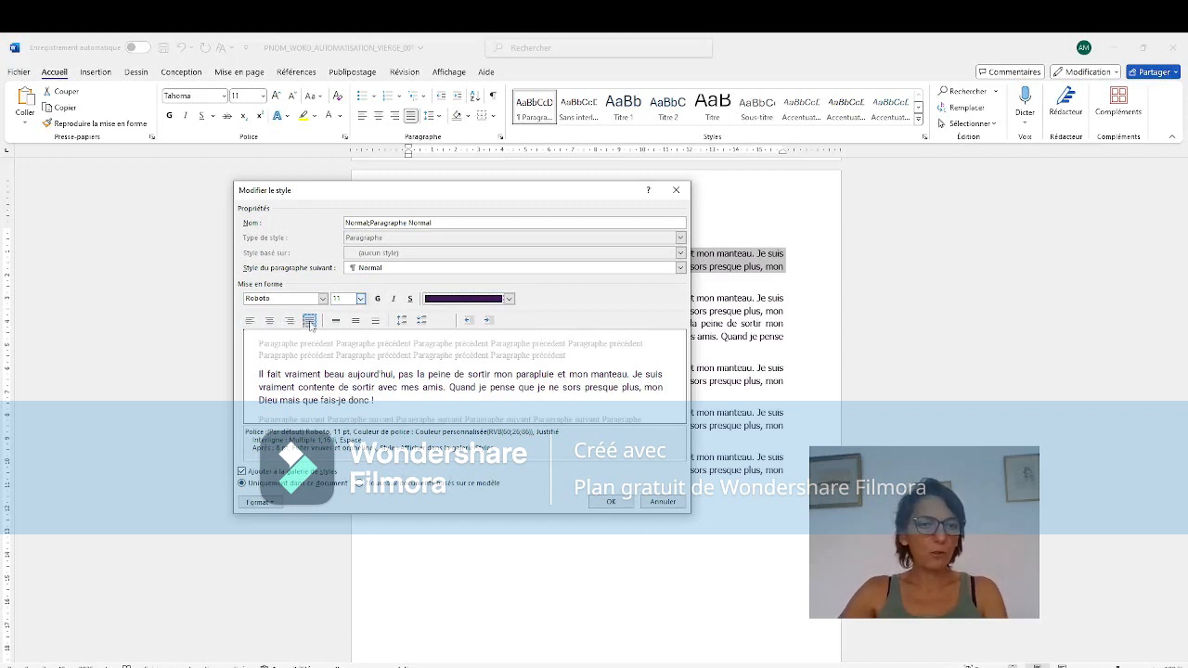
Step: Set the Normal style to justified alignment with single line spacing, apply it, and check the body text across the pages
left_click(309, 321)
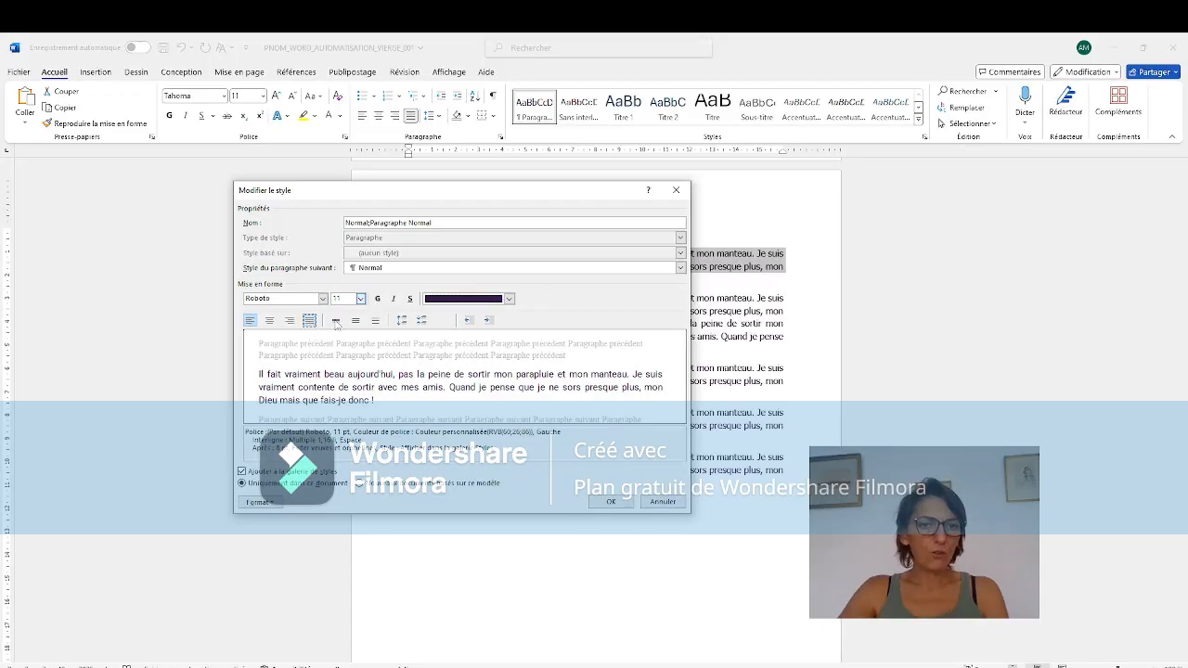
left_click(336, 321)
left_click(309, 320)
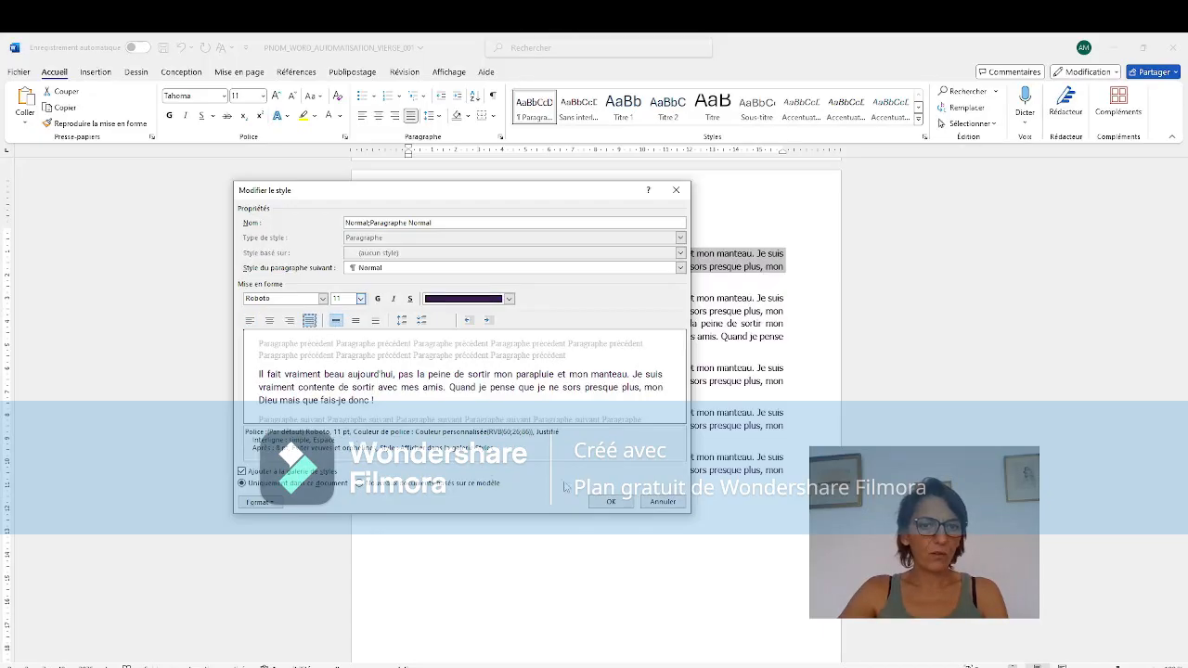
left_click(611, 501)
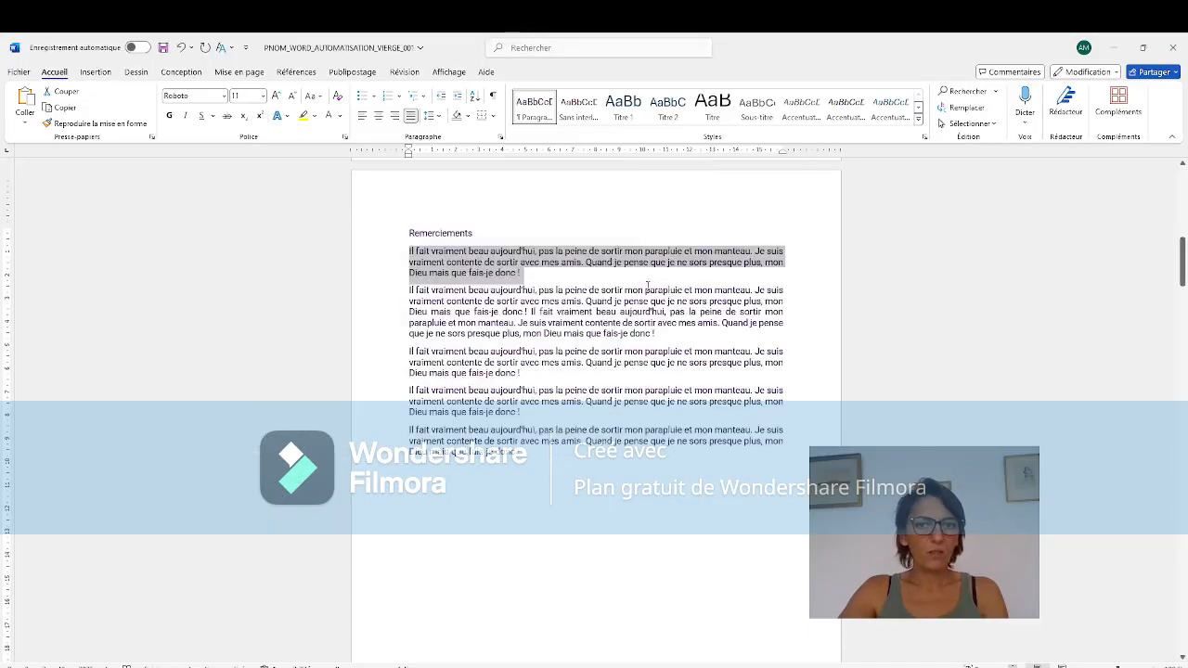
left_click(637, 300)
scroll(572, 371, "down", 10)
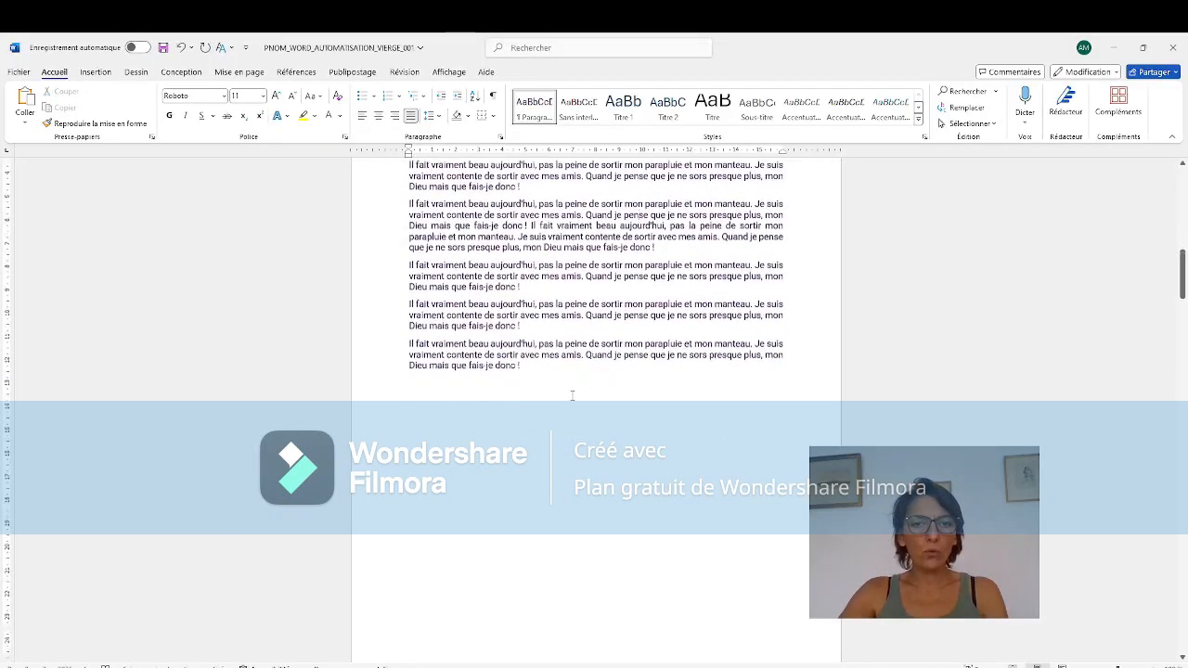
scroll(572, 416, "down", 10)
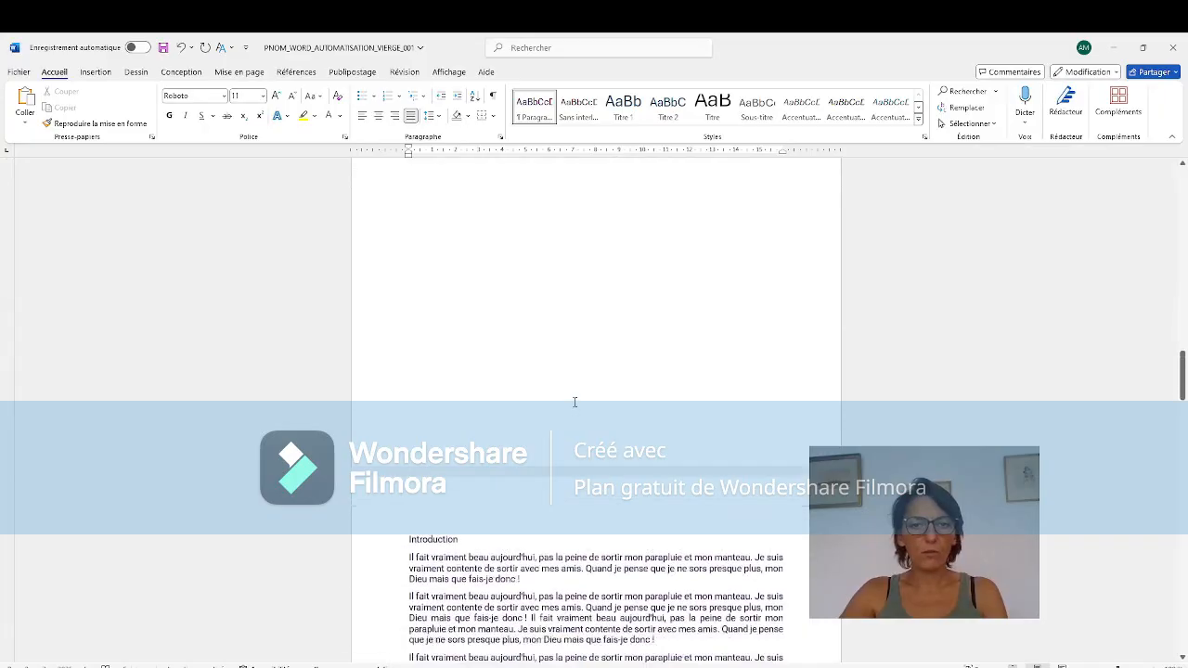
Step: Apply the Titre style to the Remerciements heading
scroll(574, 401, "up", 10)
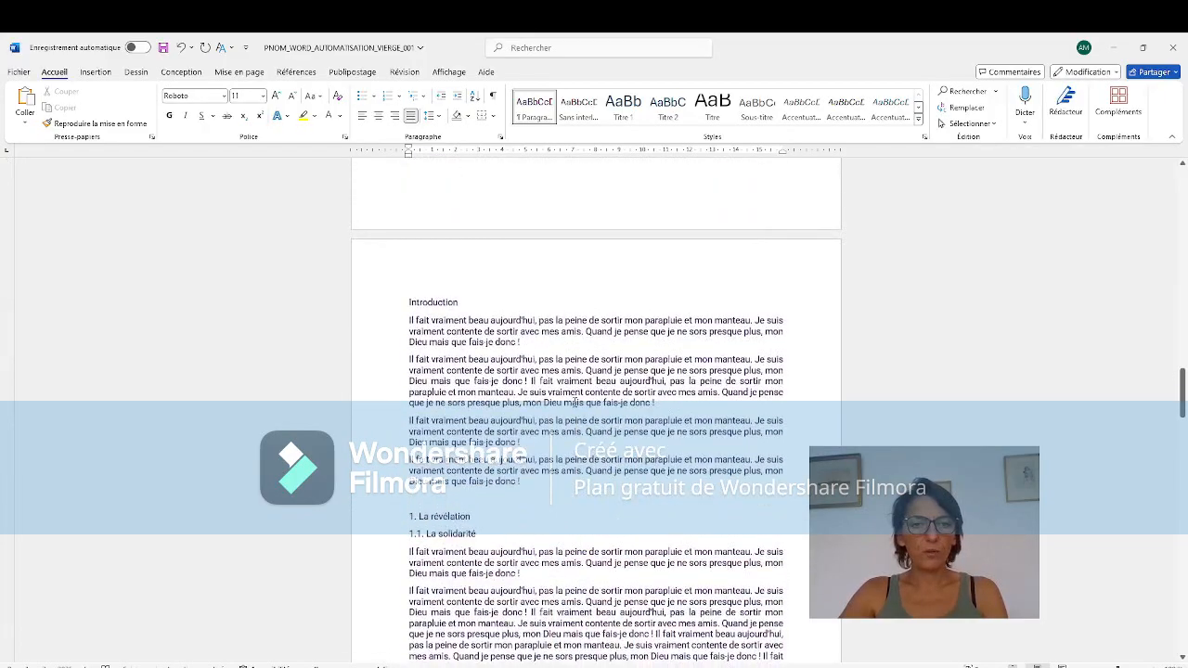
scroll(550, 447, "up", 10)
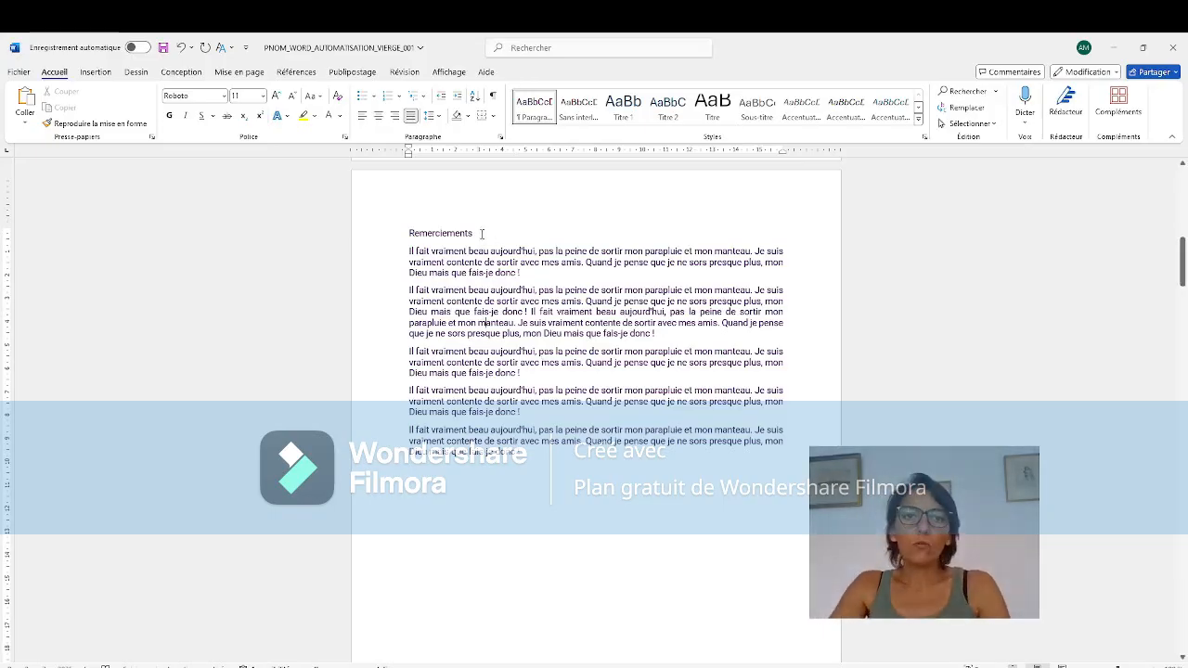
left_click_drag(478, 232, 394, 241)
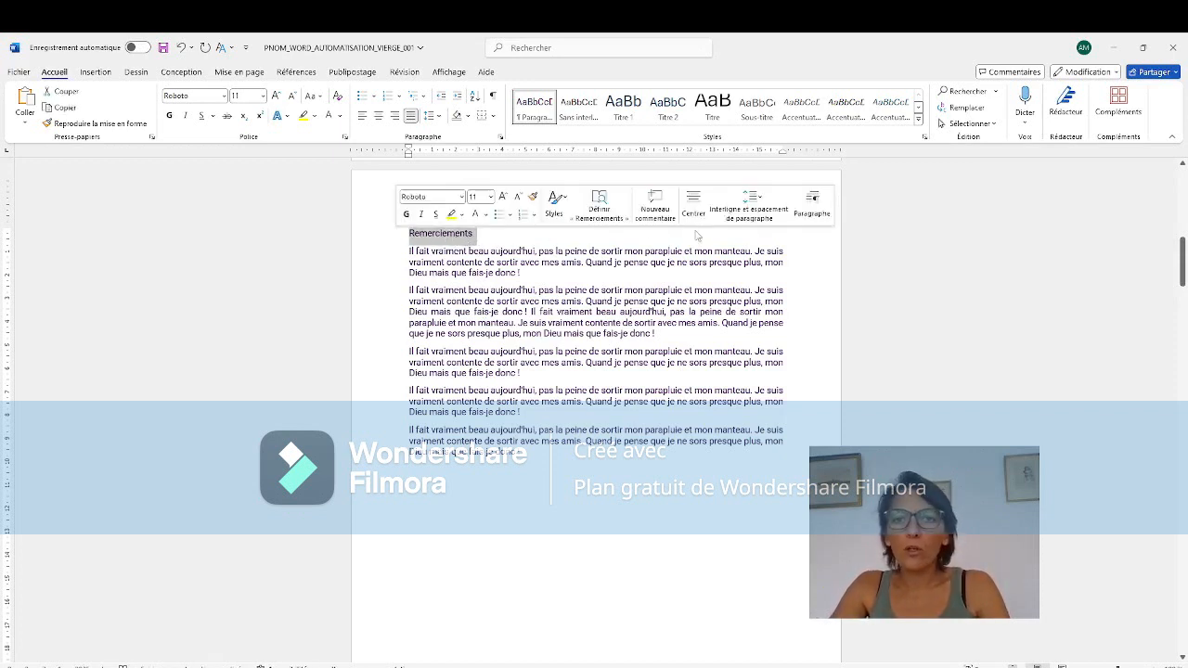
left_click(457, 237)
double_click(457, 235)
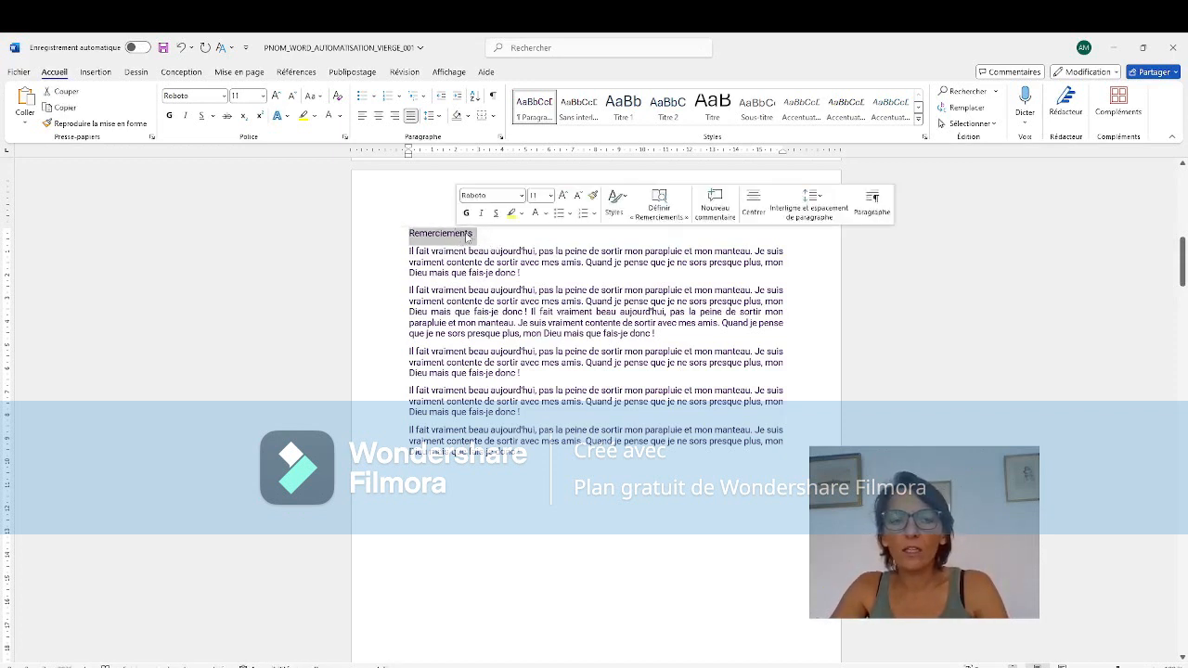
left_click(714, 109)
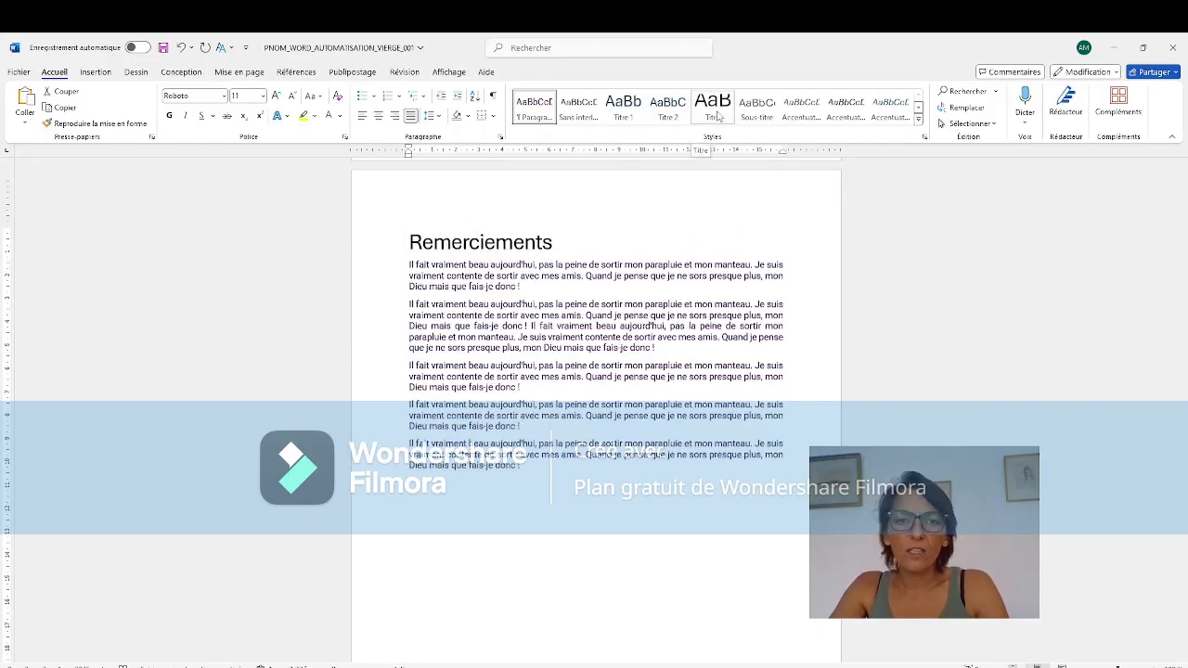
Step: Modify the Titre style to use the Roboto font in bold
right_click(717, 115)
left_click(744, 133)
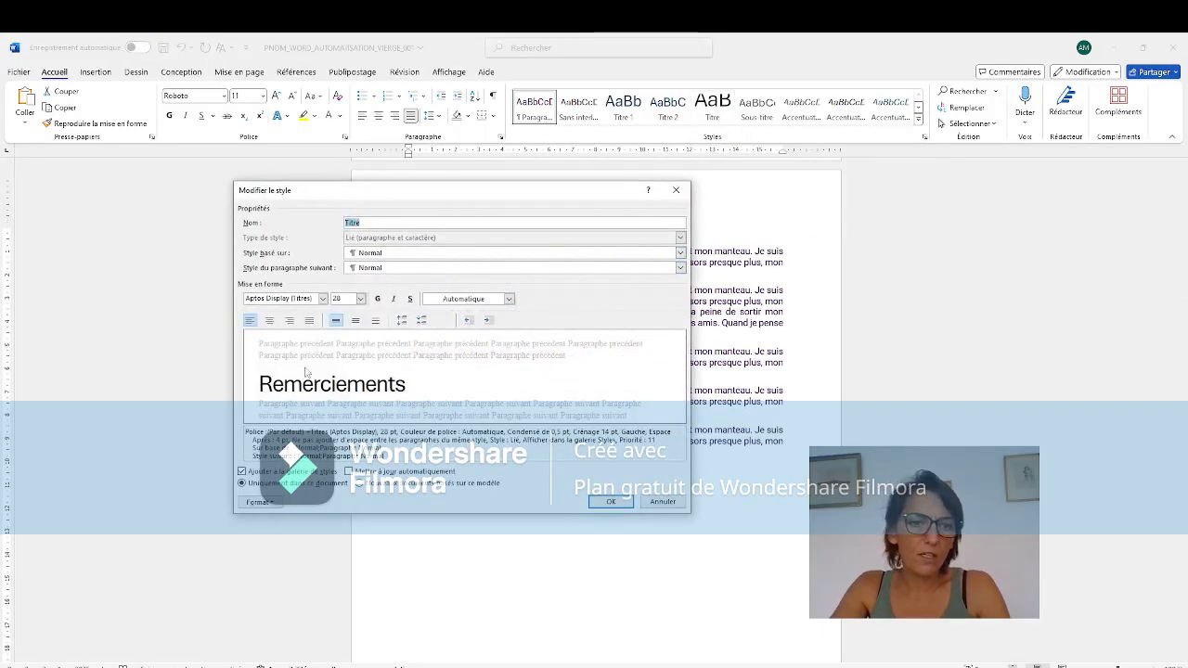
left_click(312, 298)
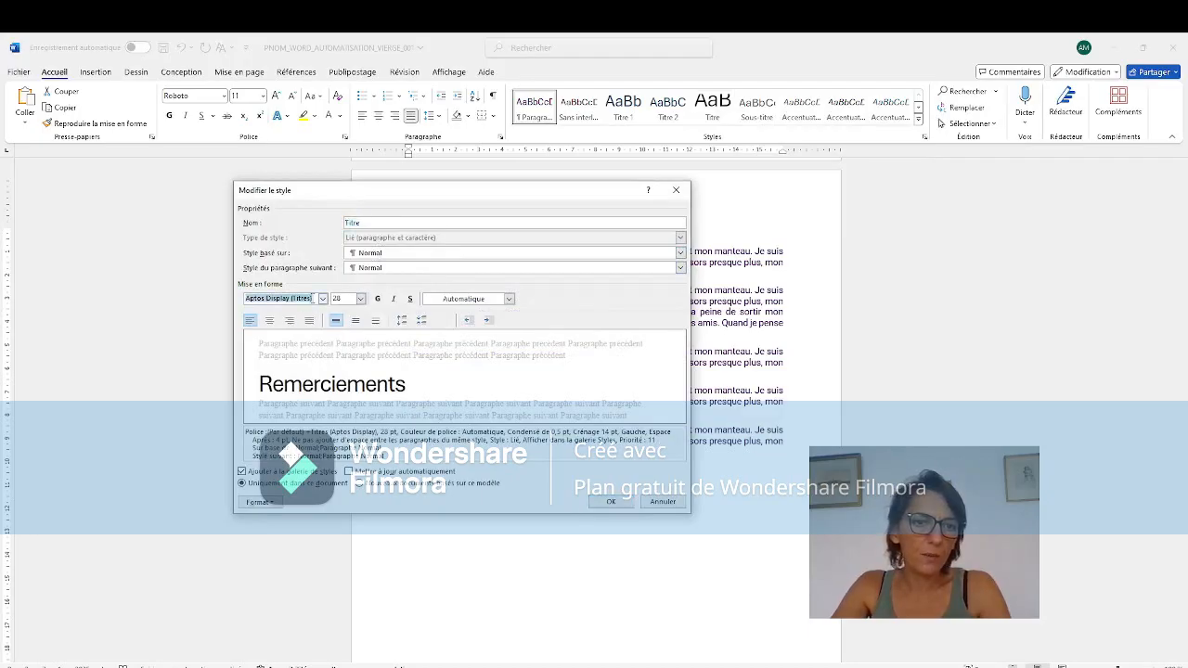
type("Roboto")
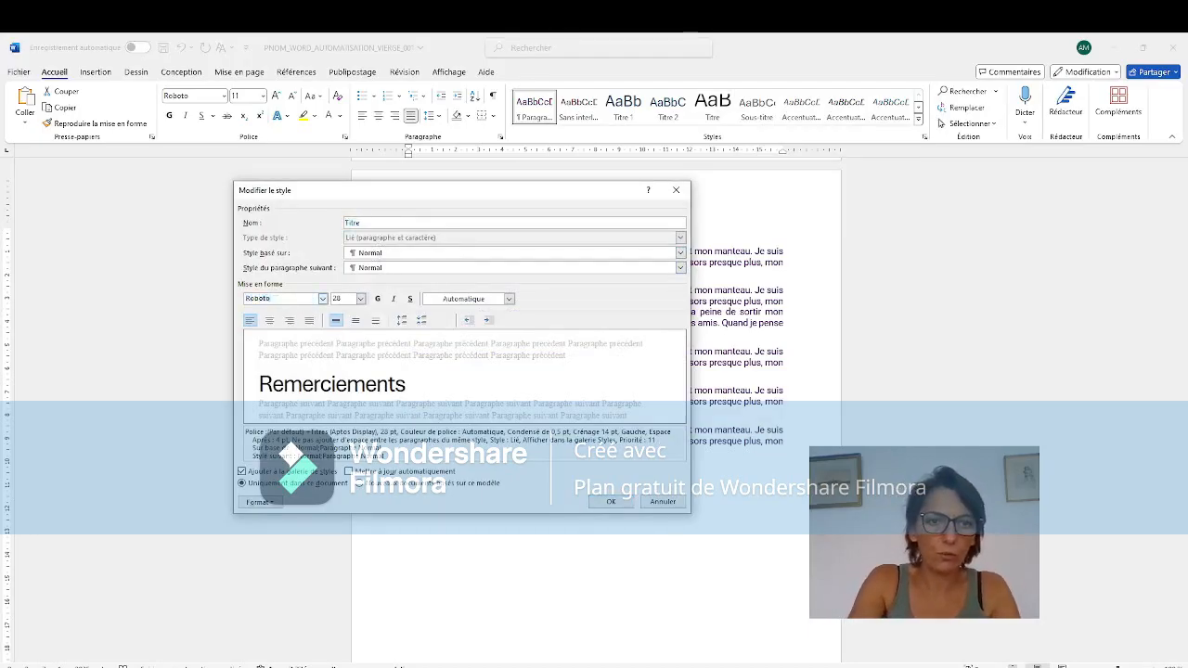
left_click(361, 299)
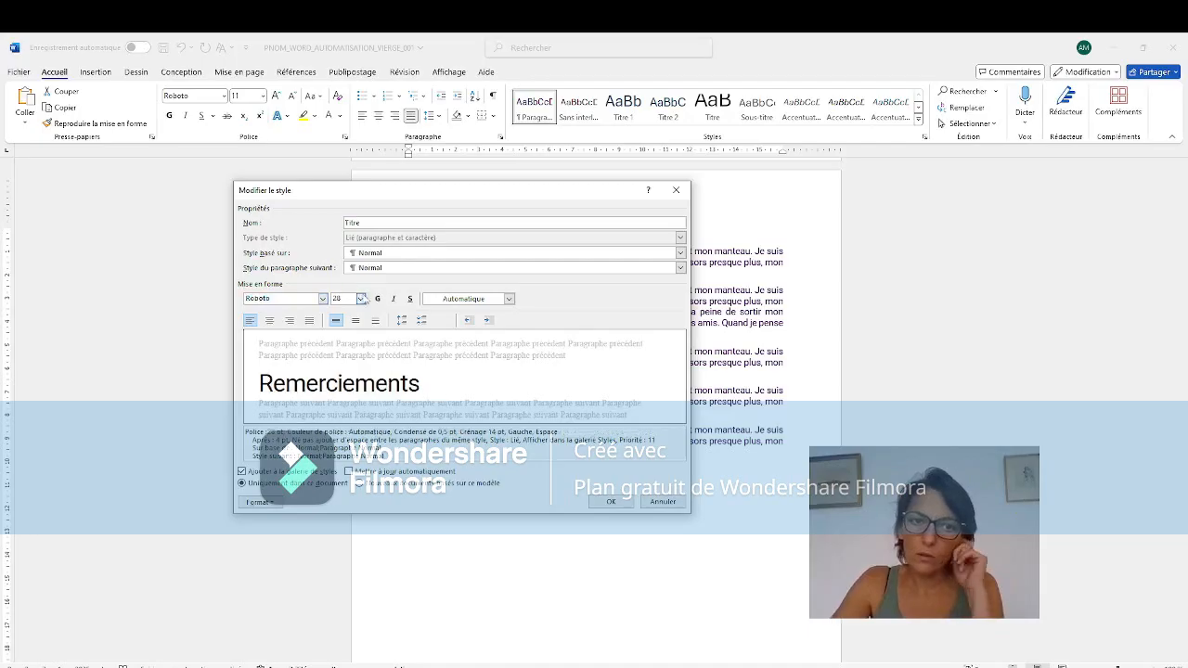
left_click(377, 298)
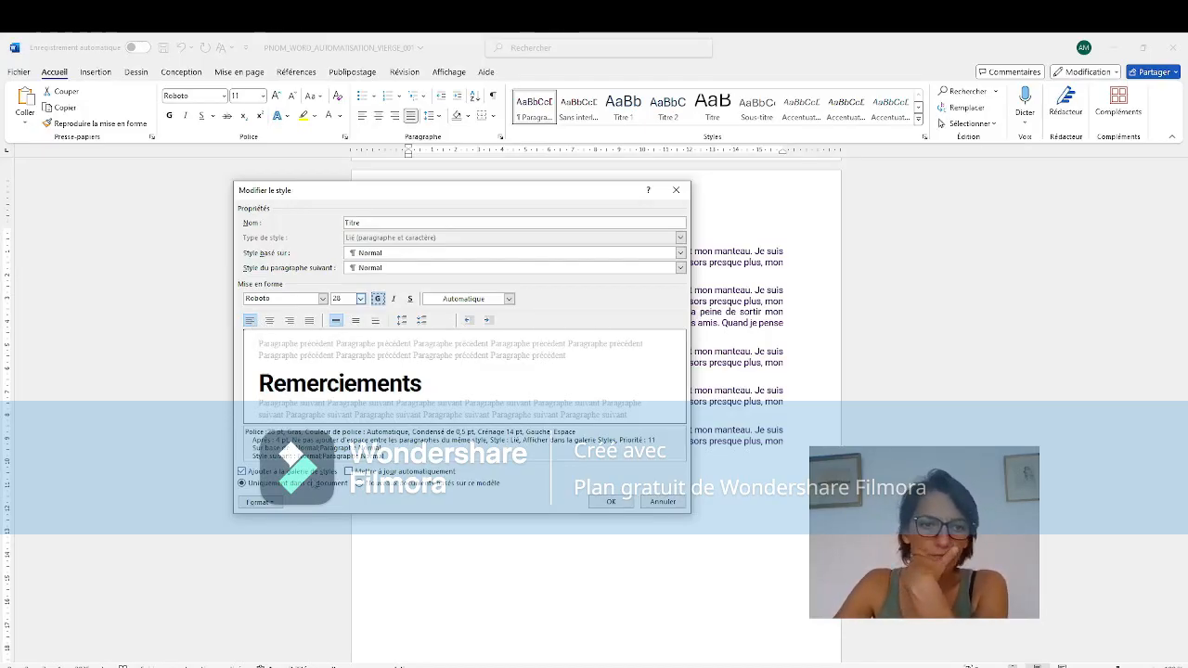
Step: Give the Titre style a box border (Encadrement) in standard violet
left_click(270, 504)
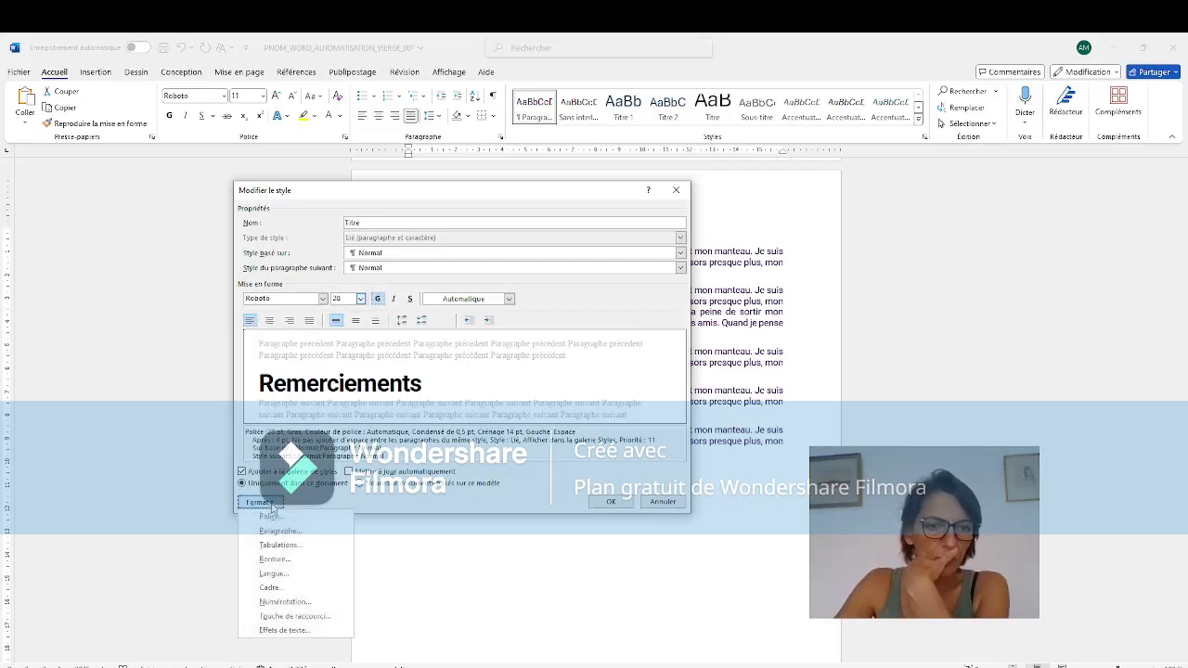
left_click(285, 561)
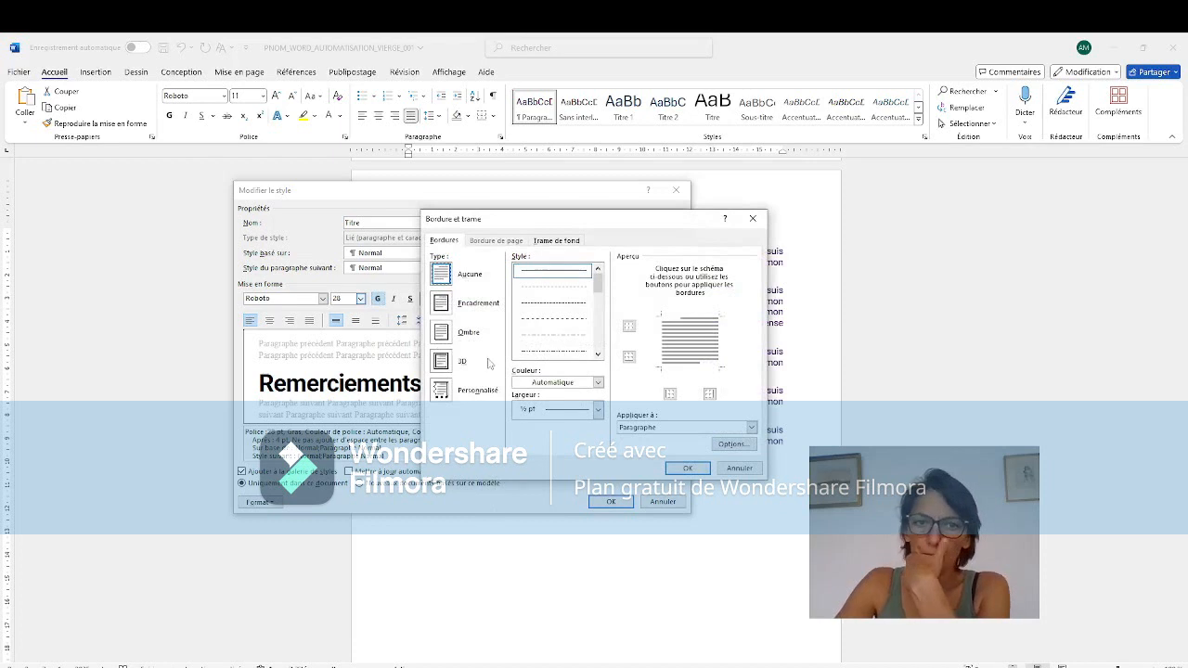
left_click(441, 304)
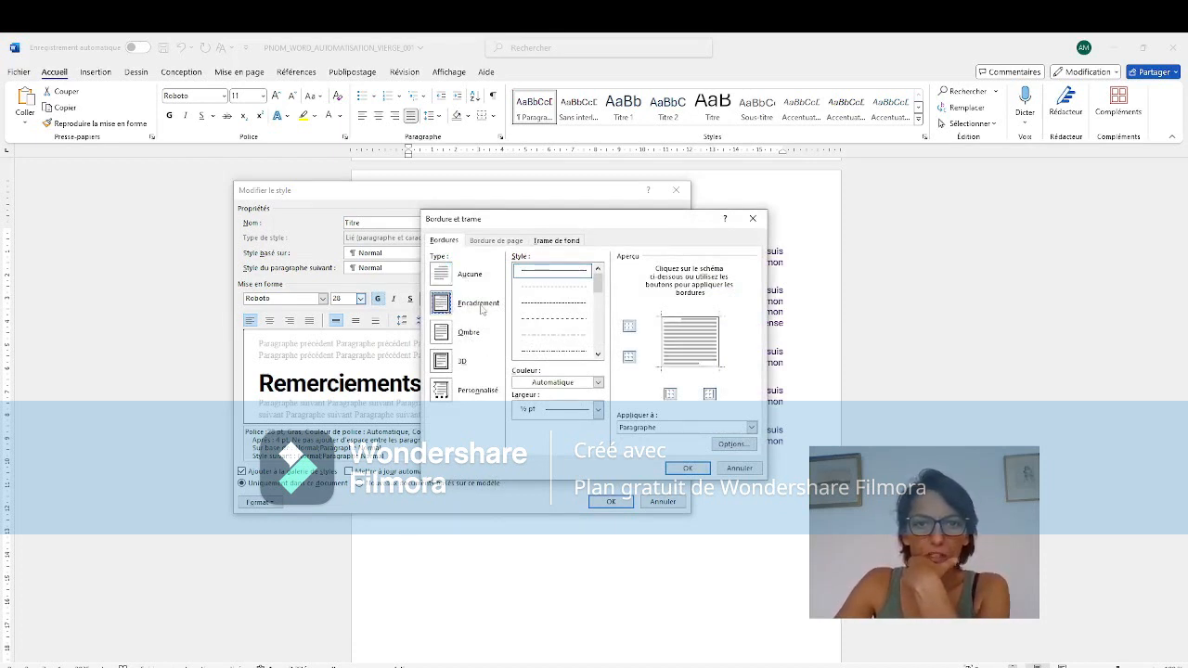
left_click(598, 384)
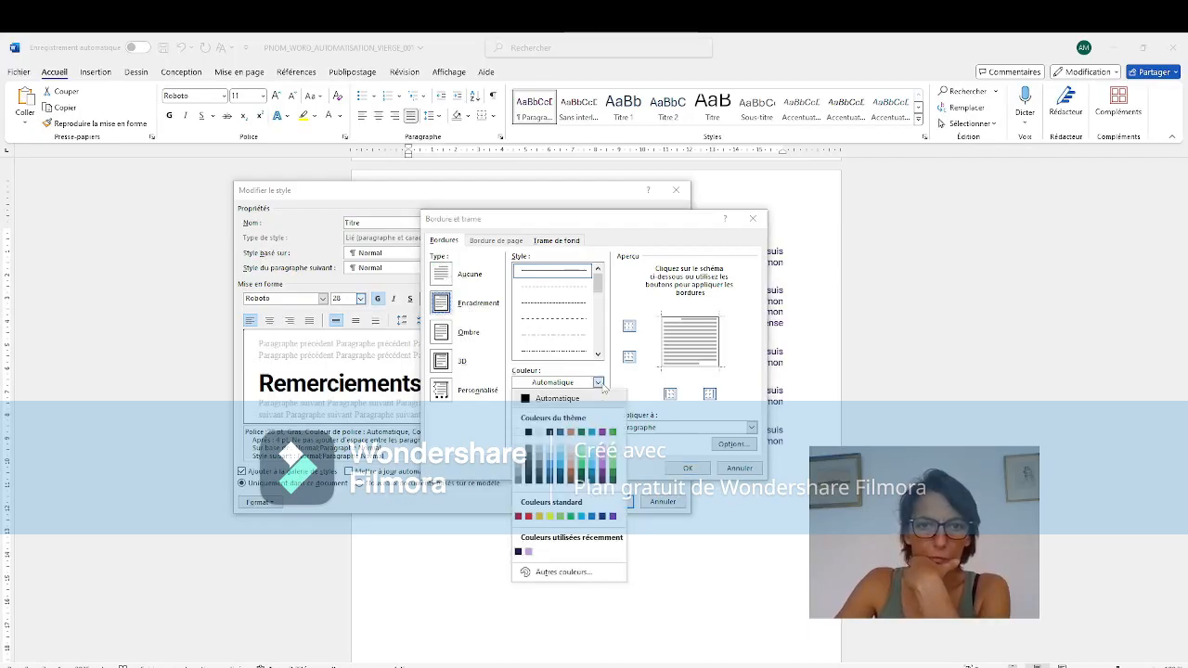
left_click(612, 516)
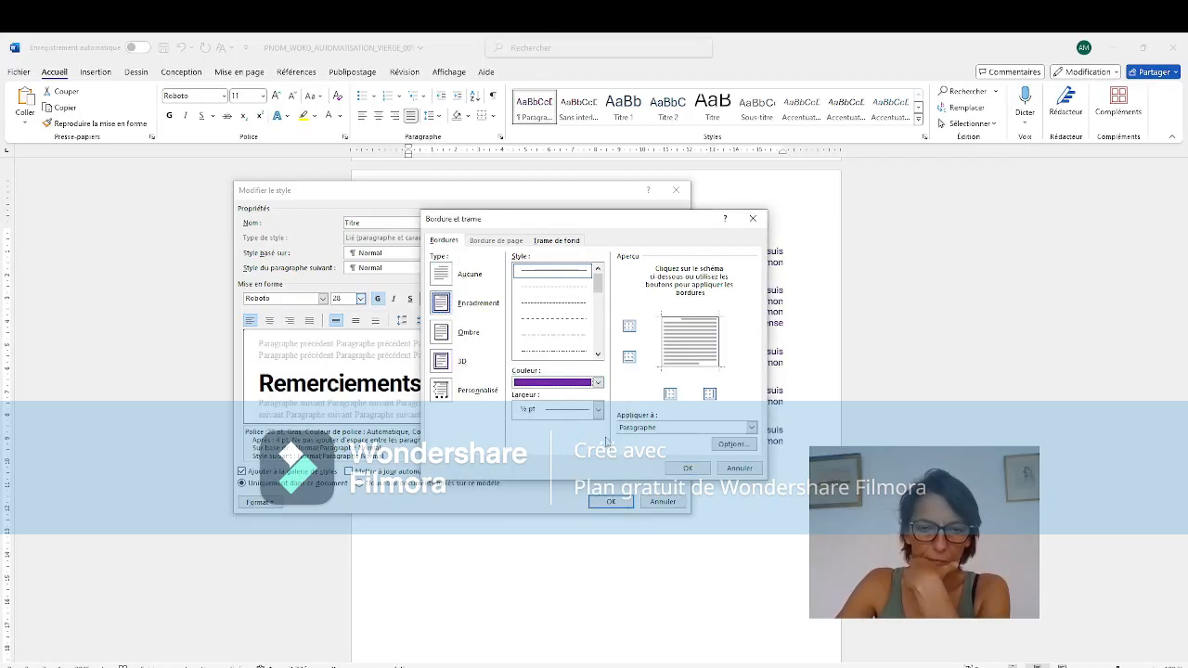
Step: Reduce the Titre style's border to the bottom edge only, choose a 3 pt line width, and accept the border settings
left_click(629, 358)
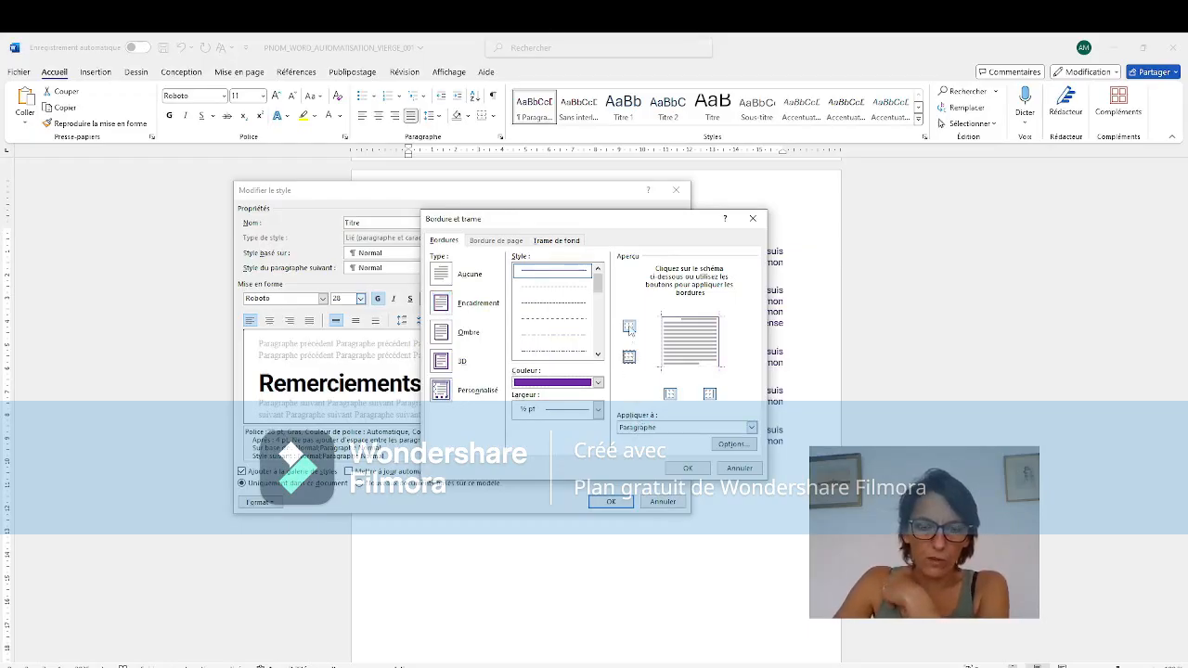
left_click(629, 329)
left_click(669, 394)
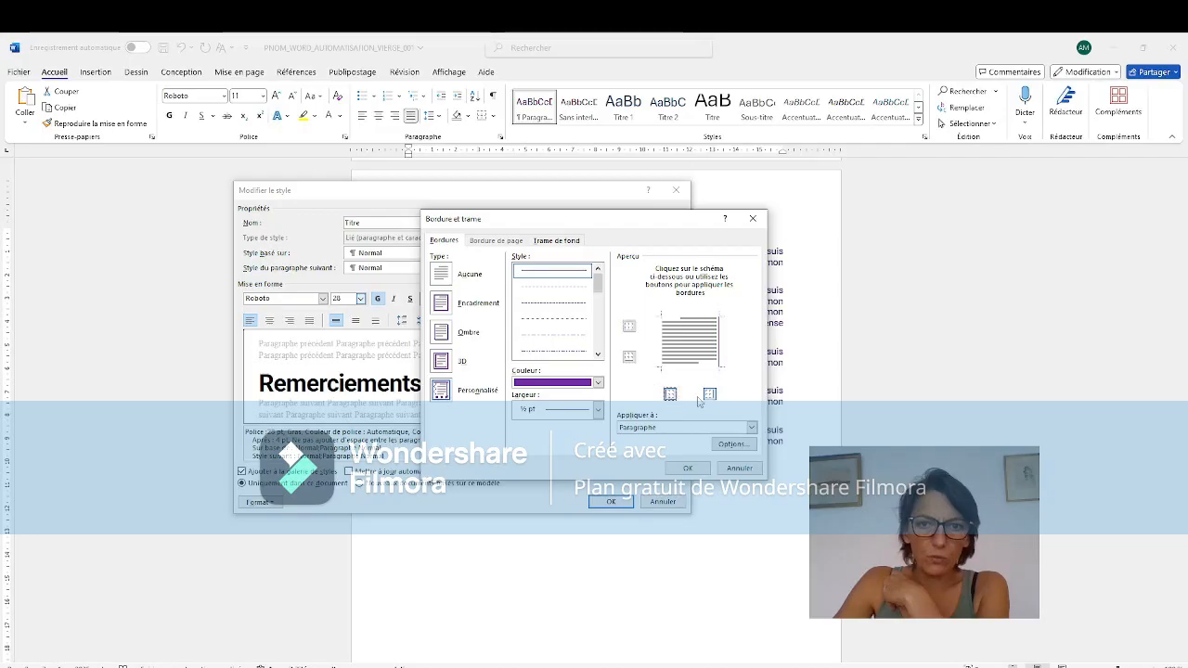
left_click(710, 397)
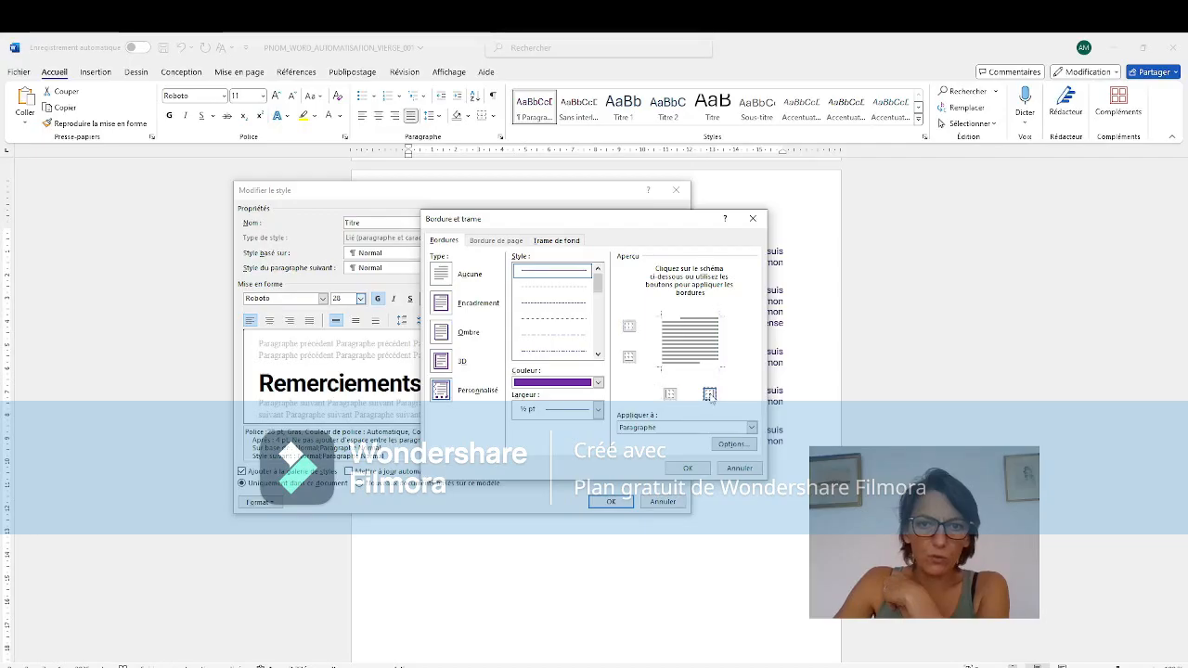
left_click(629, 358)
left_click(598, 410)
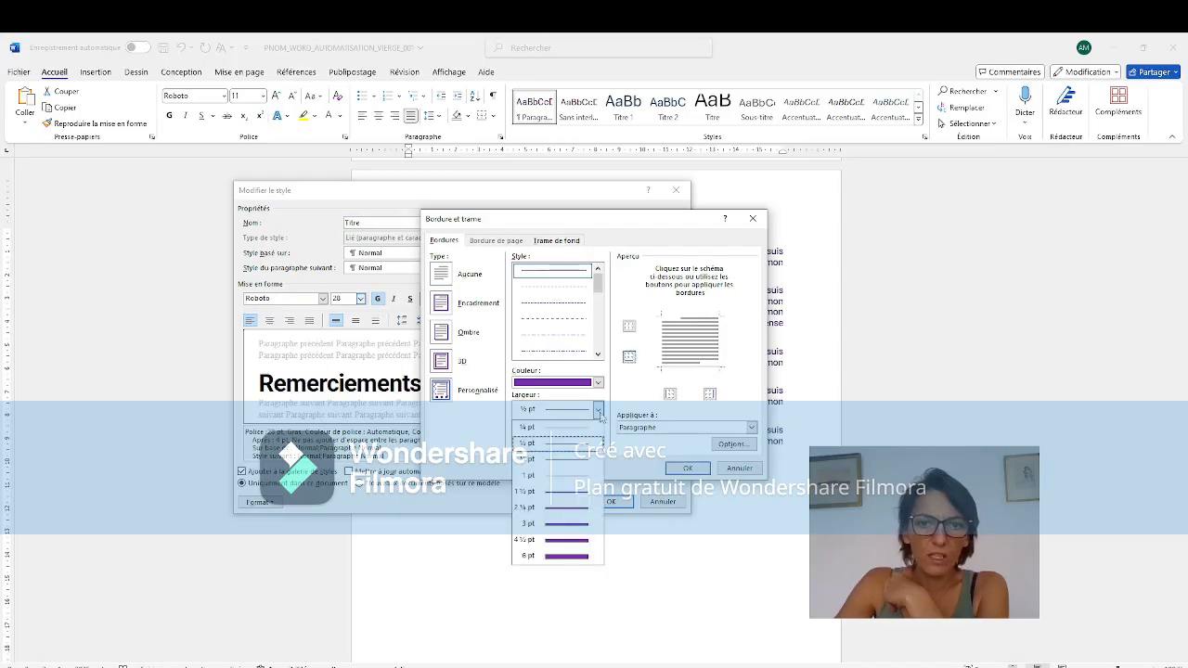
left_click(568, 525)
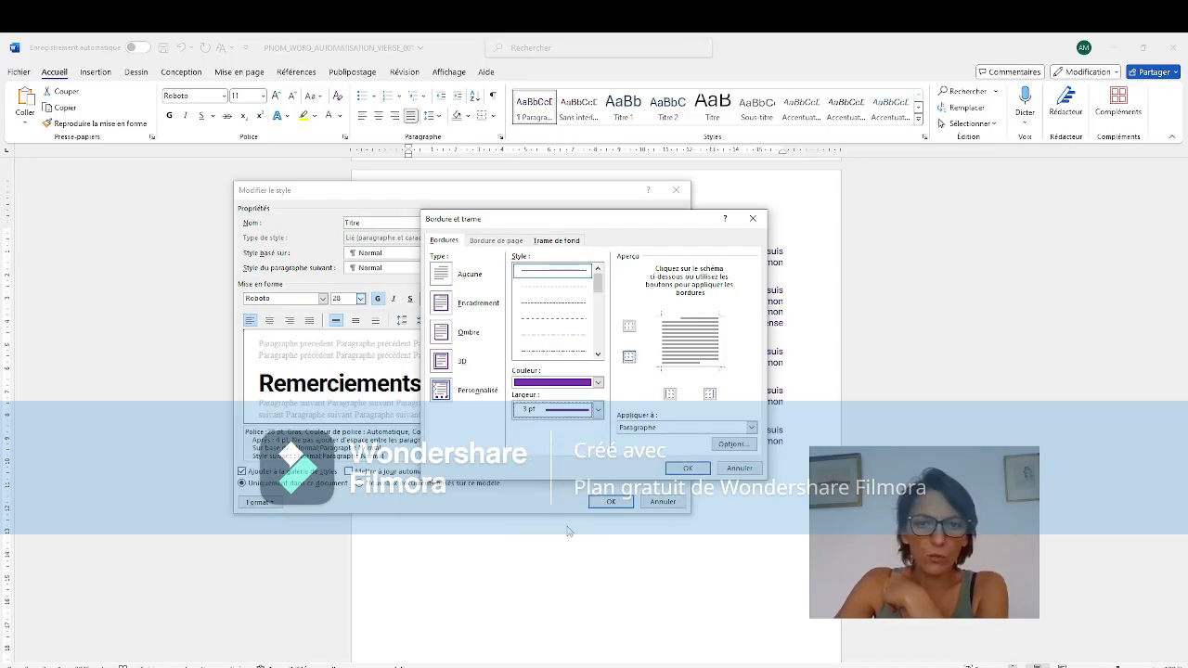
left_click(687, 467)
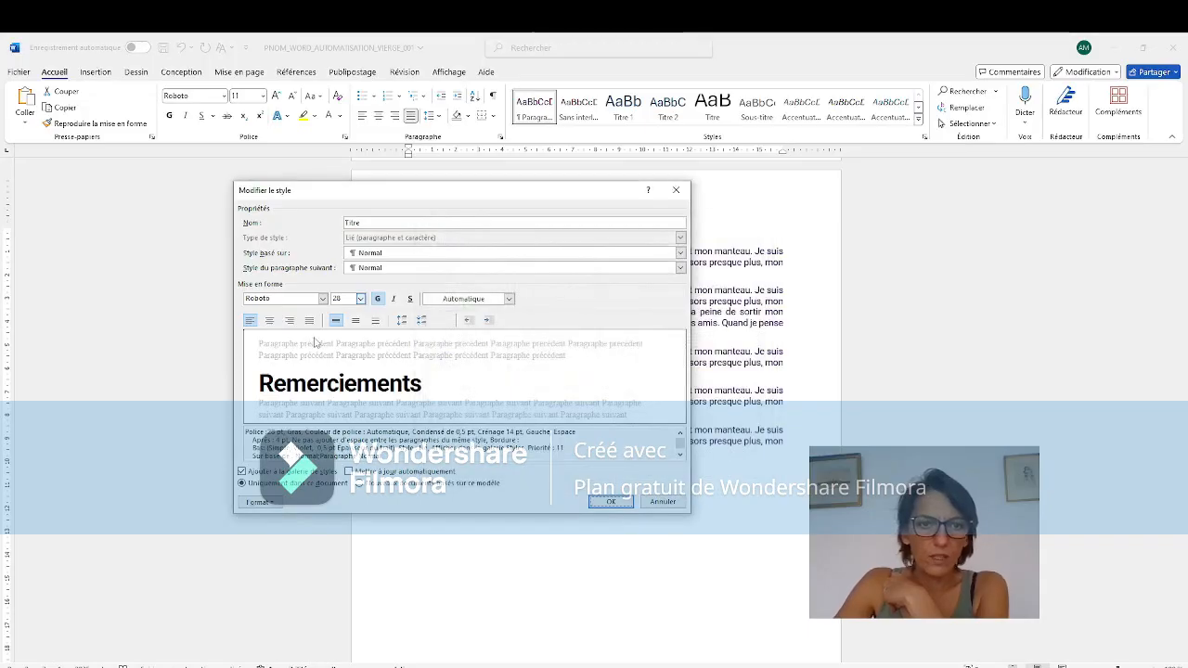
Step: Set the Titre style's font colour to standard violet, save the style, and apply it to the Remerciements heading
left_click(509, 299)
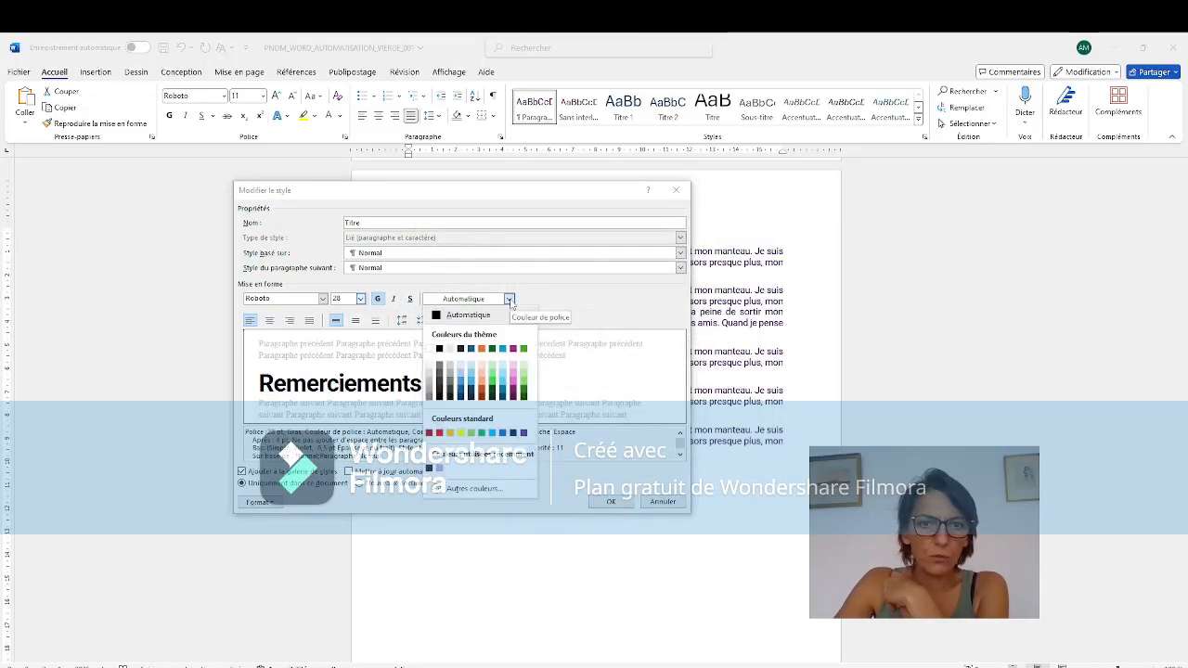
left_click(523, 433)
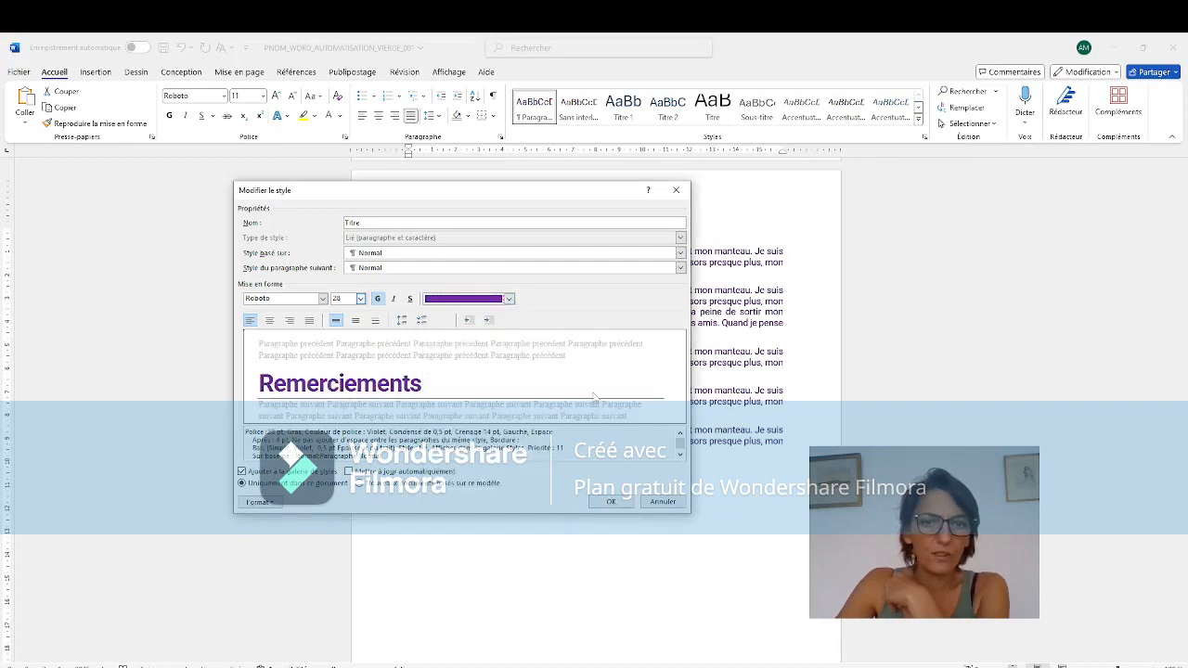
left_click(610, 502)
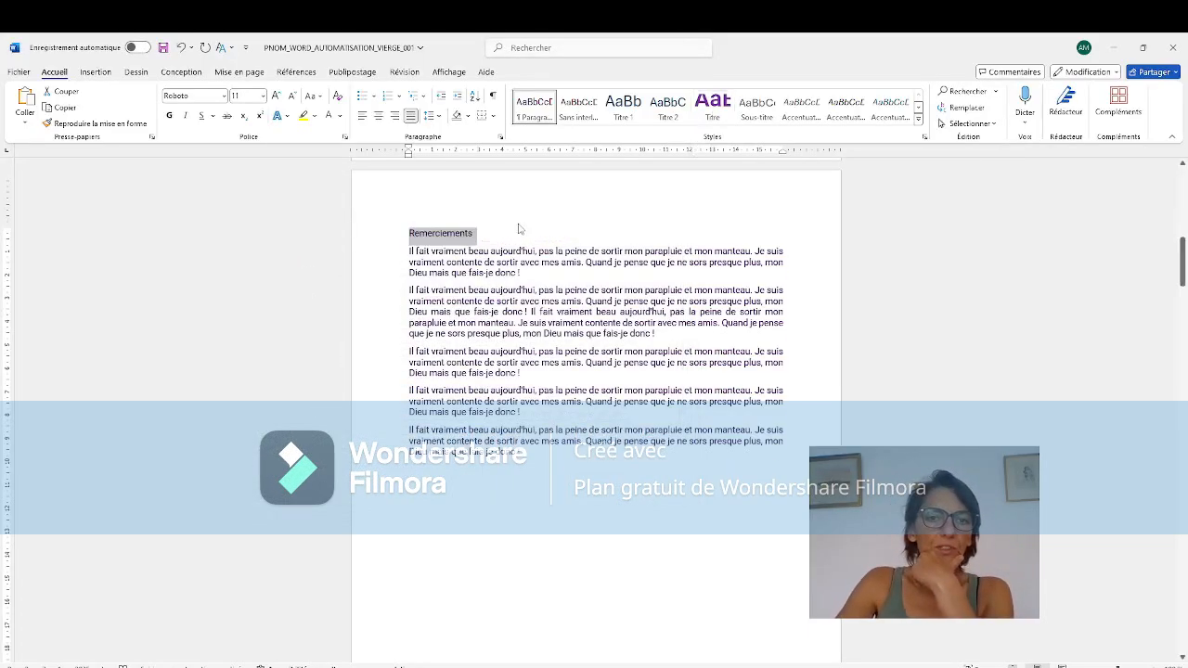
left_click(713, 108)
left_click(506, 288)
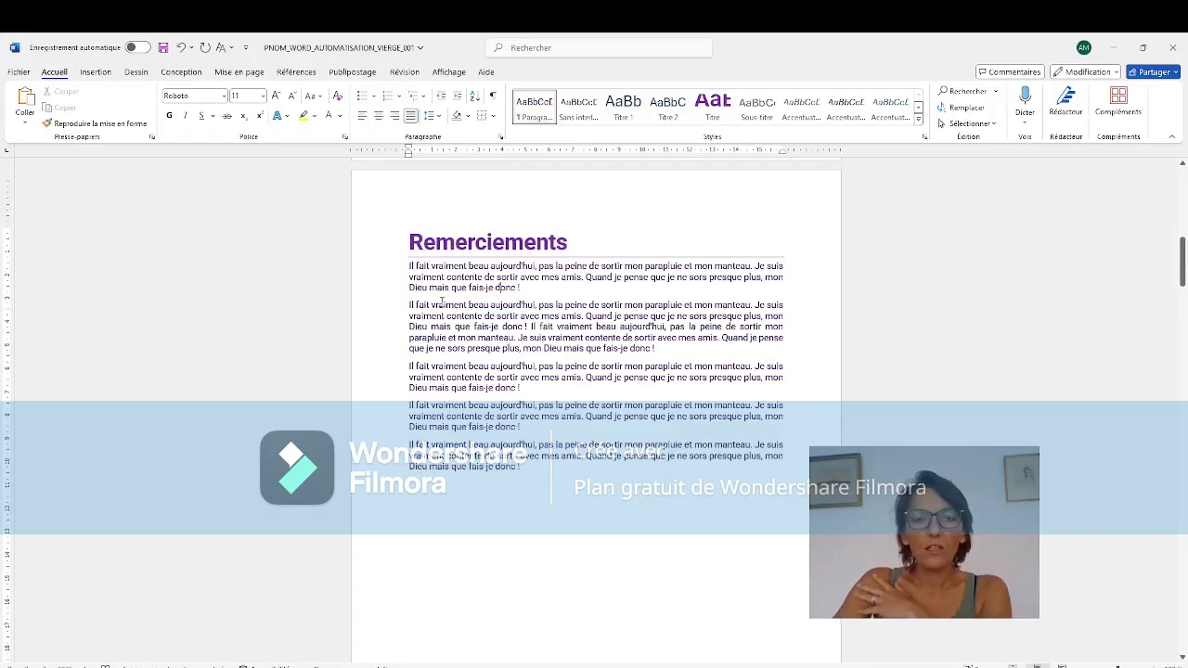
Step: Try a paragraph break and a line break before the first and second Remerciements paragraphs, removing each one again
scroll(442, 309, "down", 2)
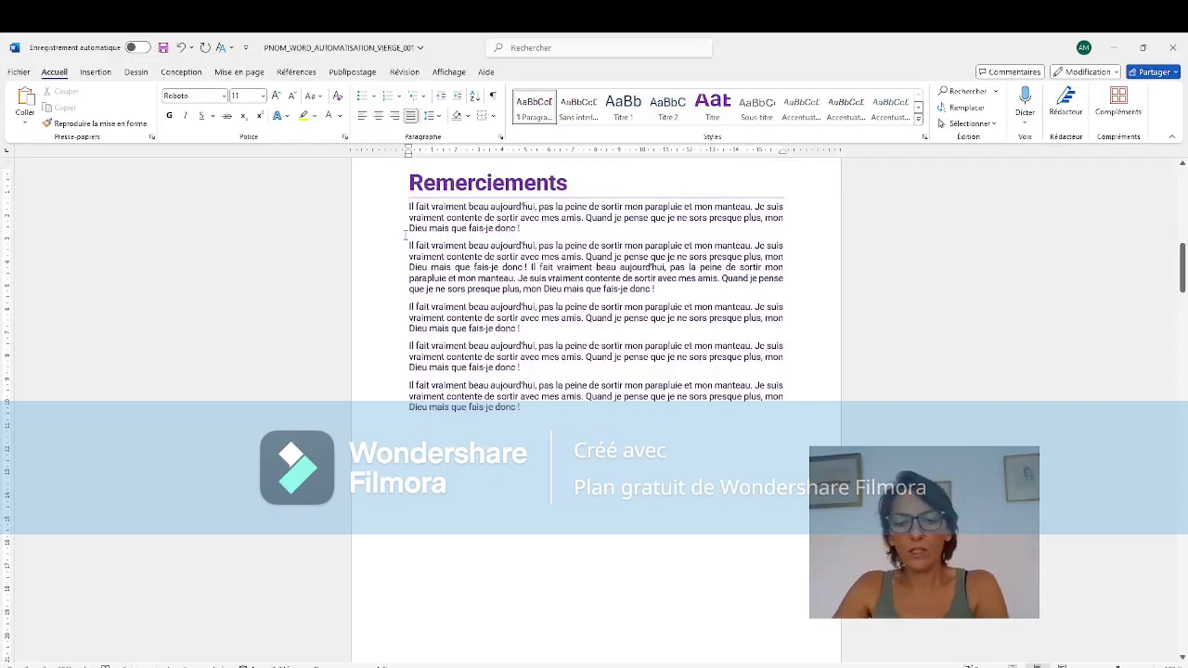
key("Return")
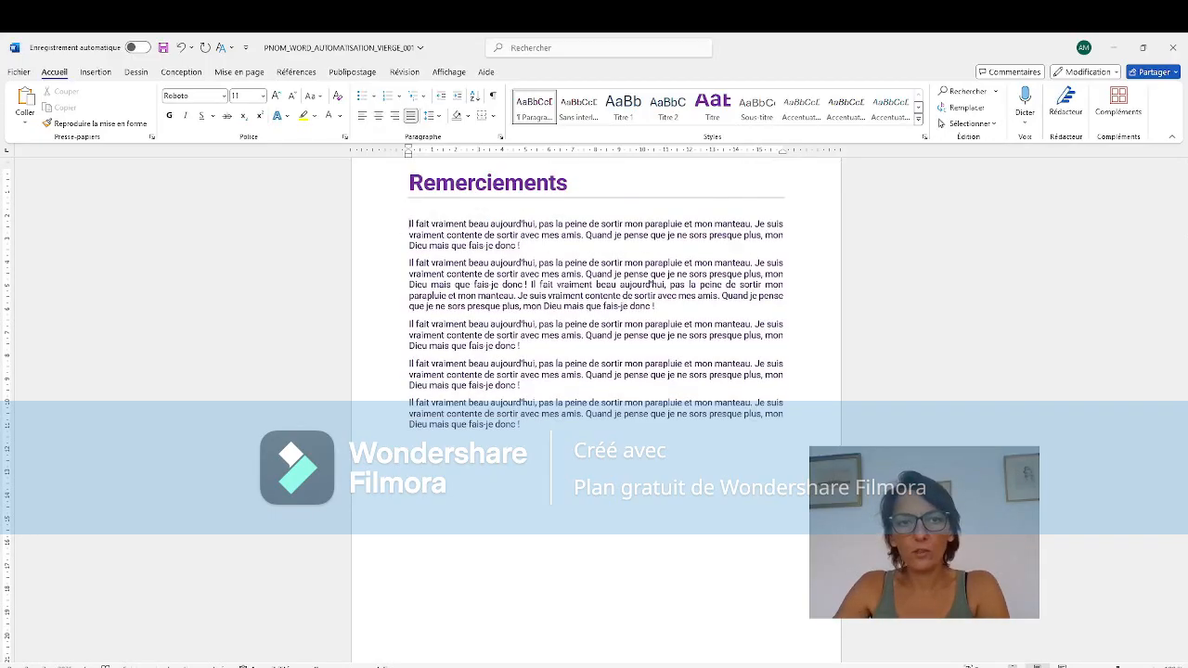
key("BackSpace")
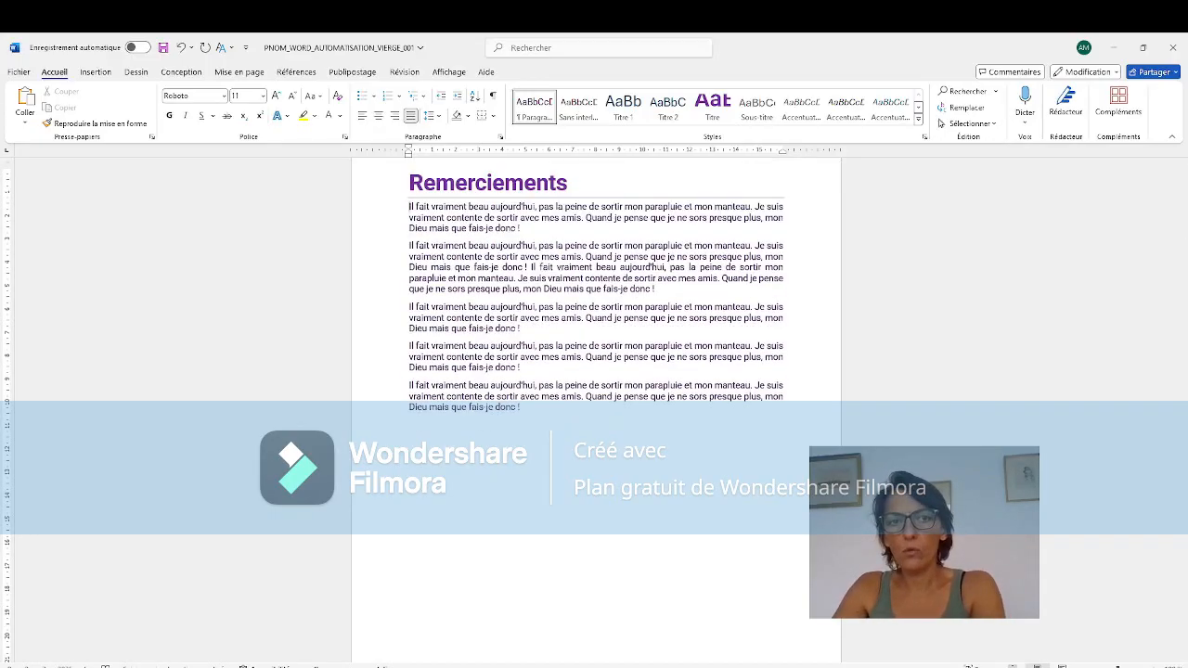
key("shift+Return")
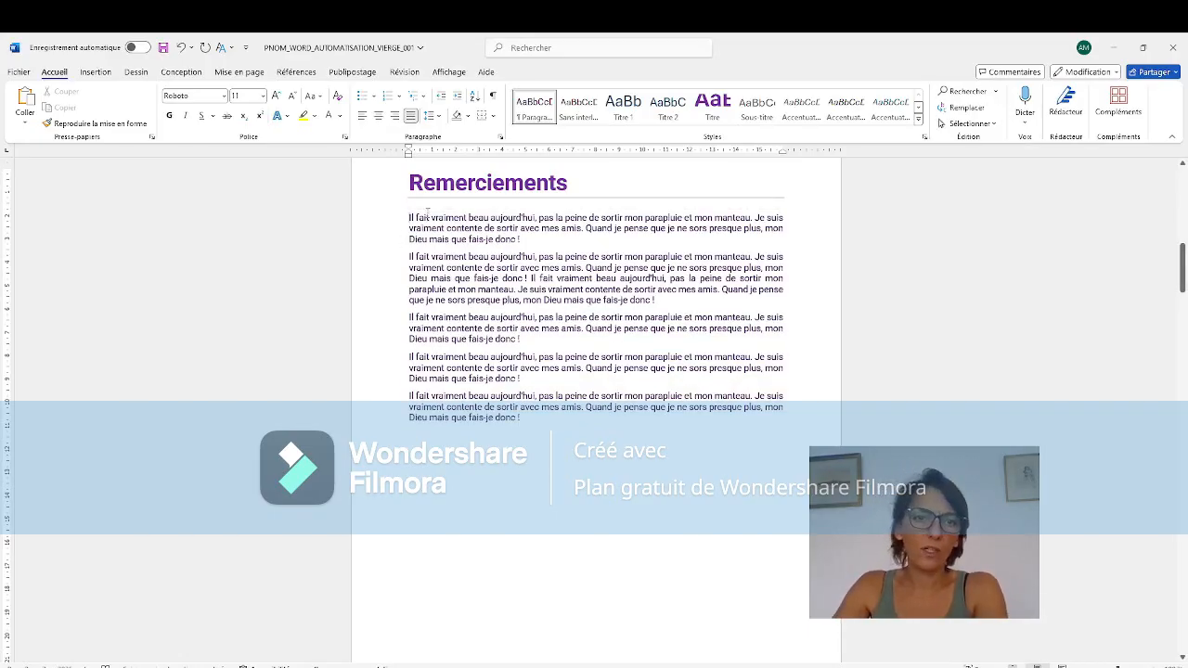
key("BackSpace")
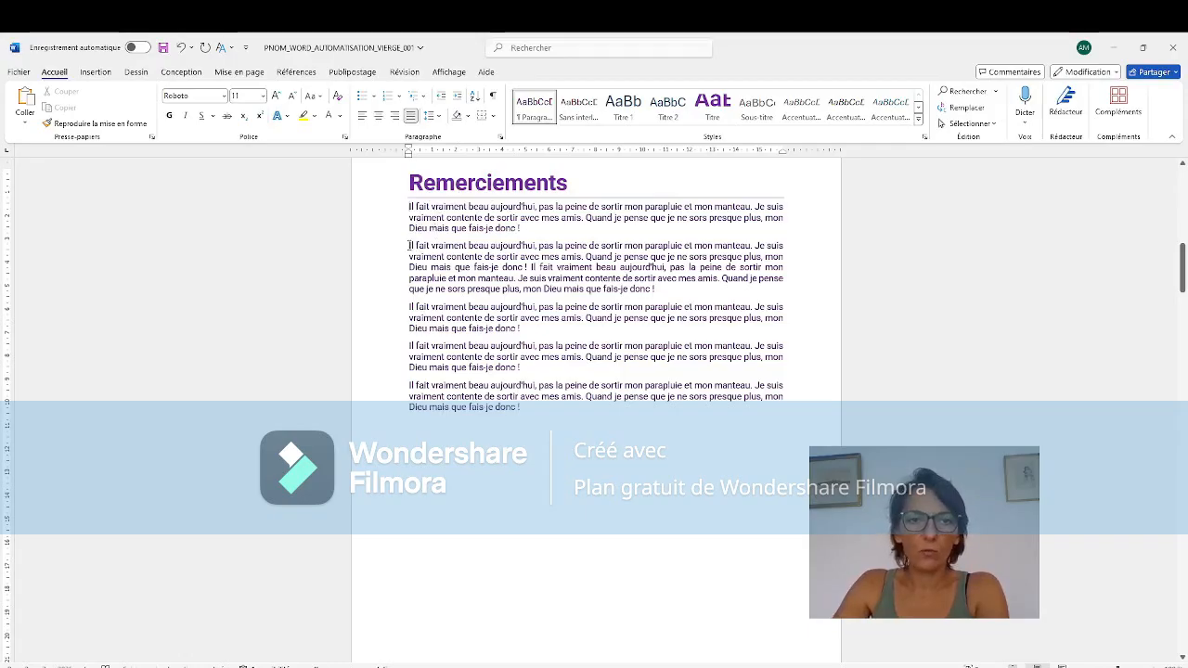
key("Return")
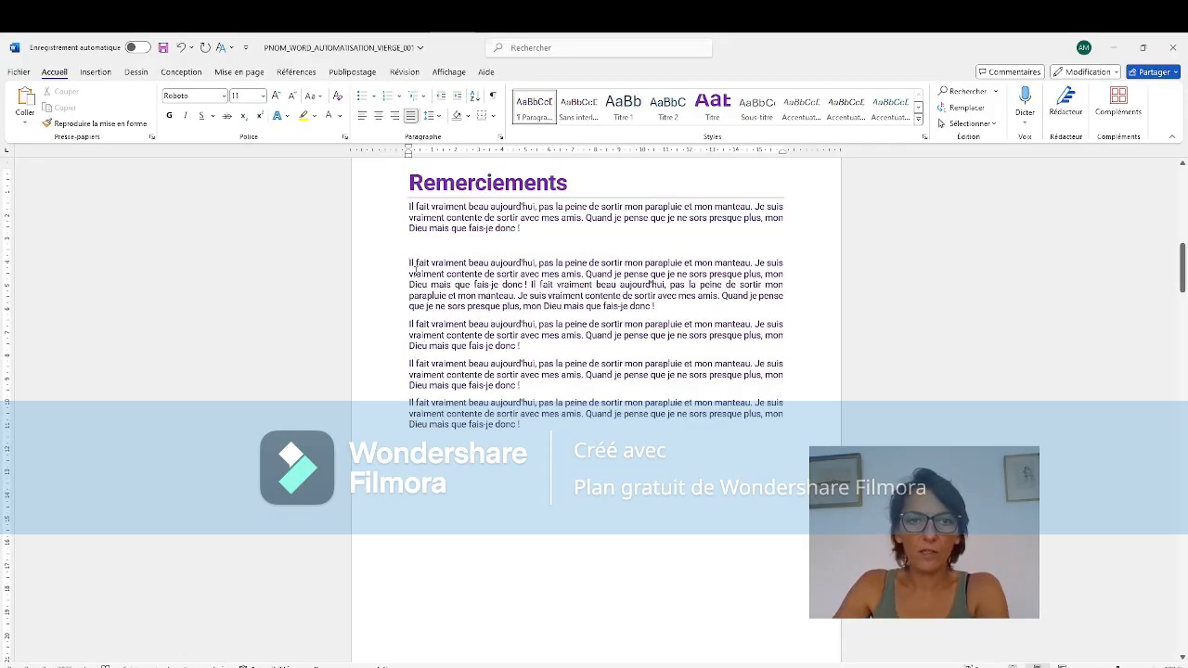
key("BackSpace")
key("shift+Return")
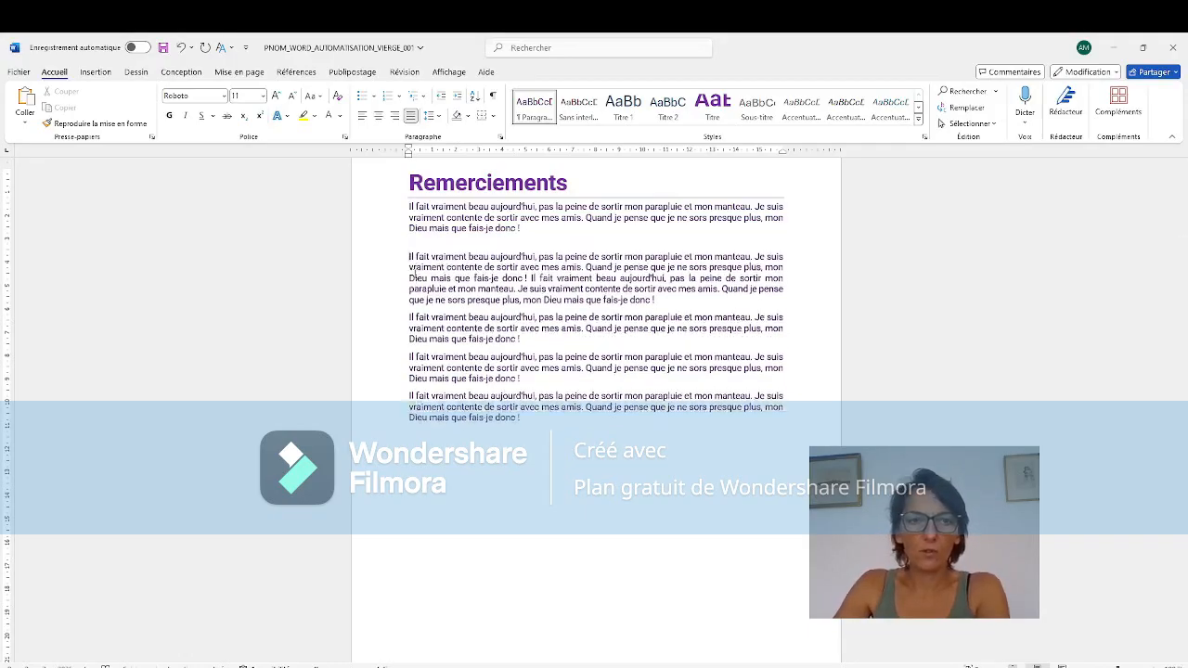
key("BackSpace")
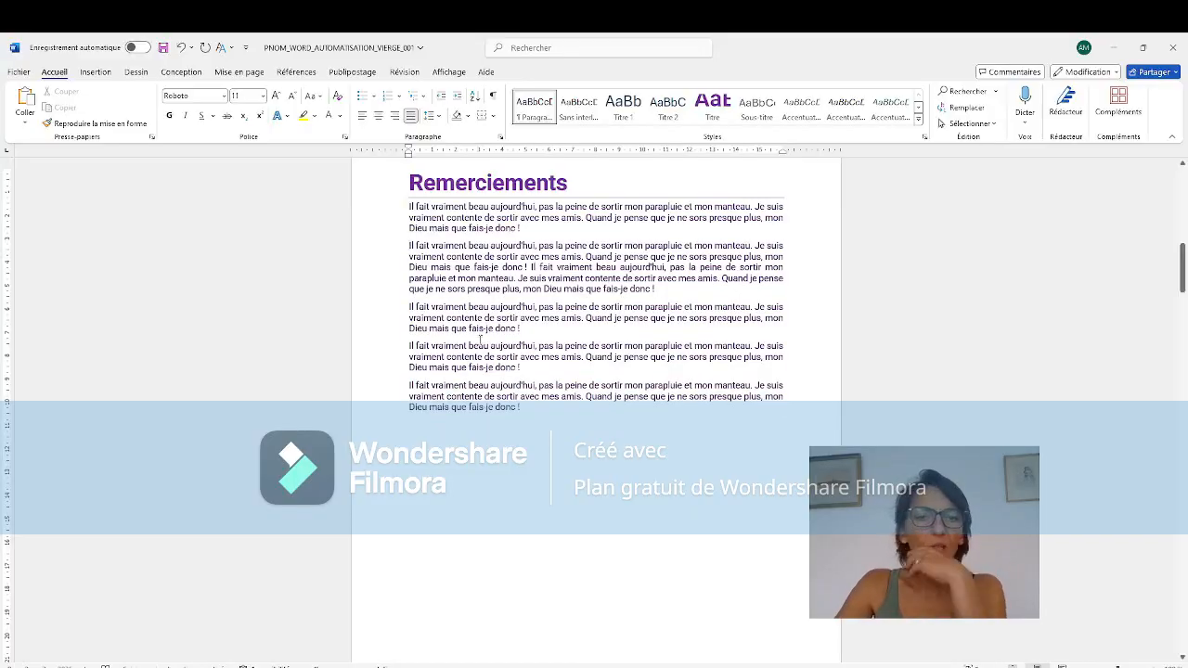
Step: Insert an empty paragraph between the Remerciements heading and its first body paragraph
scroll(448, 353, "down", 2)
scroll(448, 353, "up", 2)
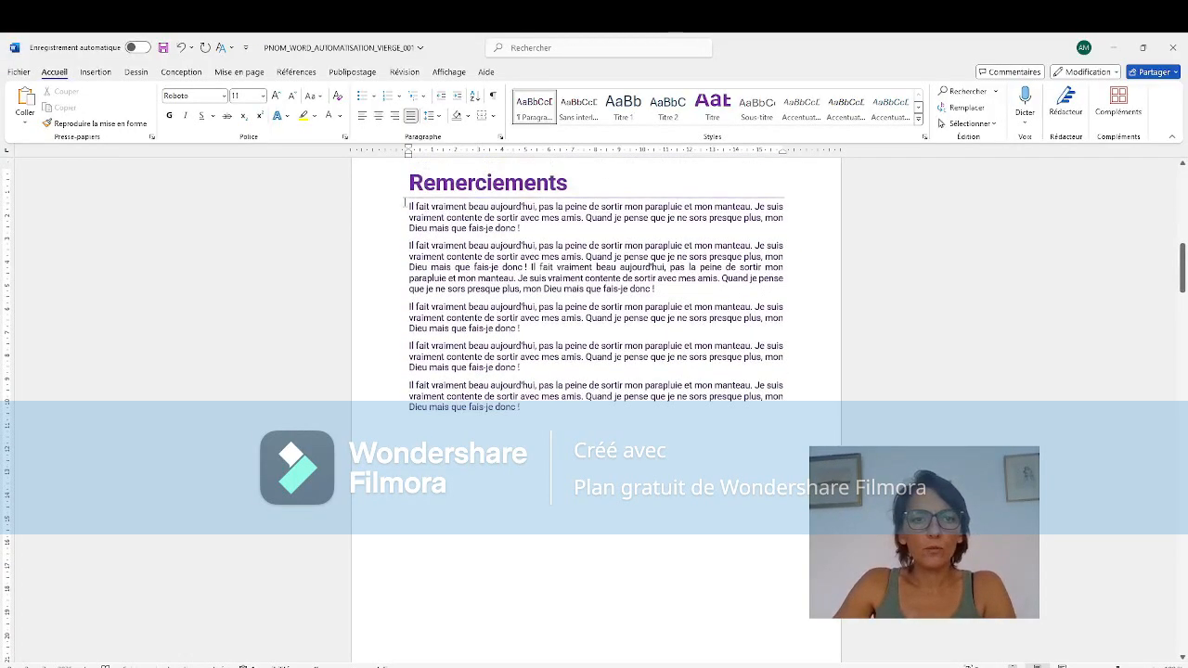
key("Return")
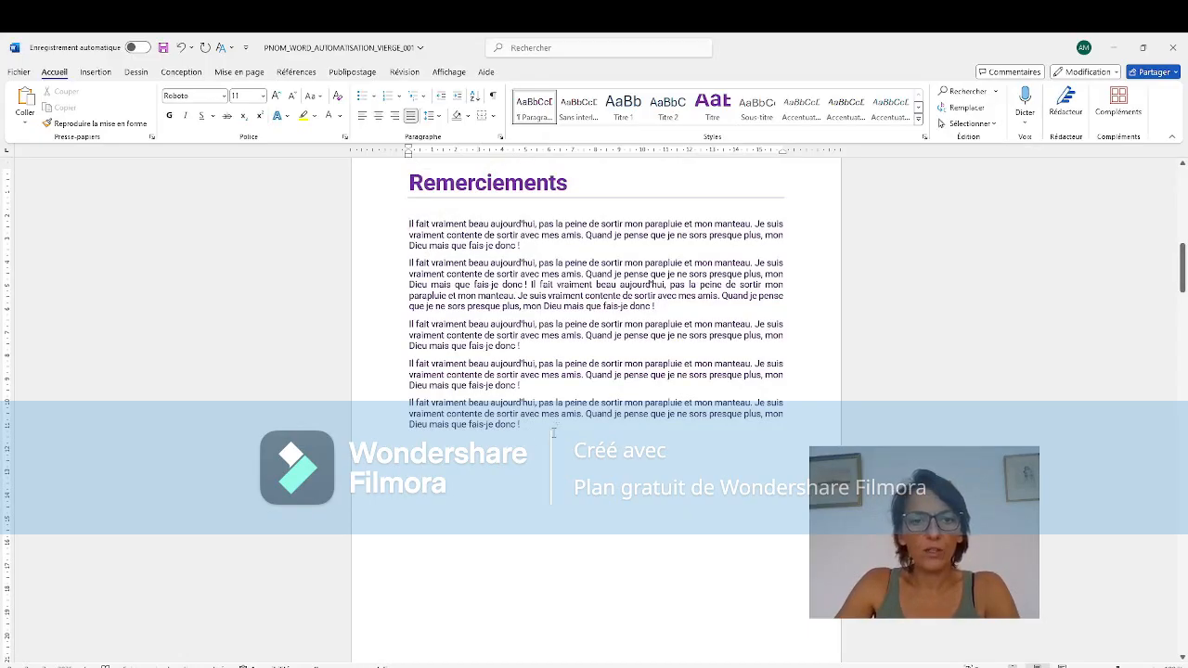
Step: Select the Introduction heading, open the Titre 1 style for modification, and set its font to Roboto
scroll(554, 433, "down", 10)
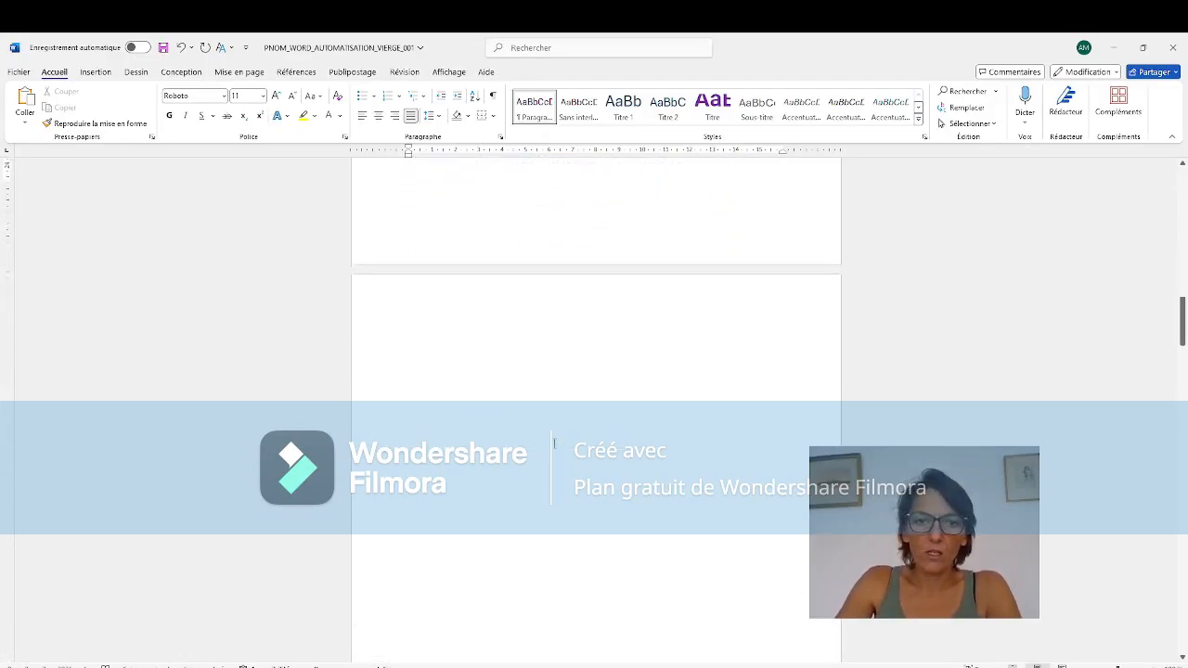
scroll(554, 444, "down", 15)
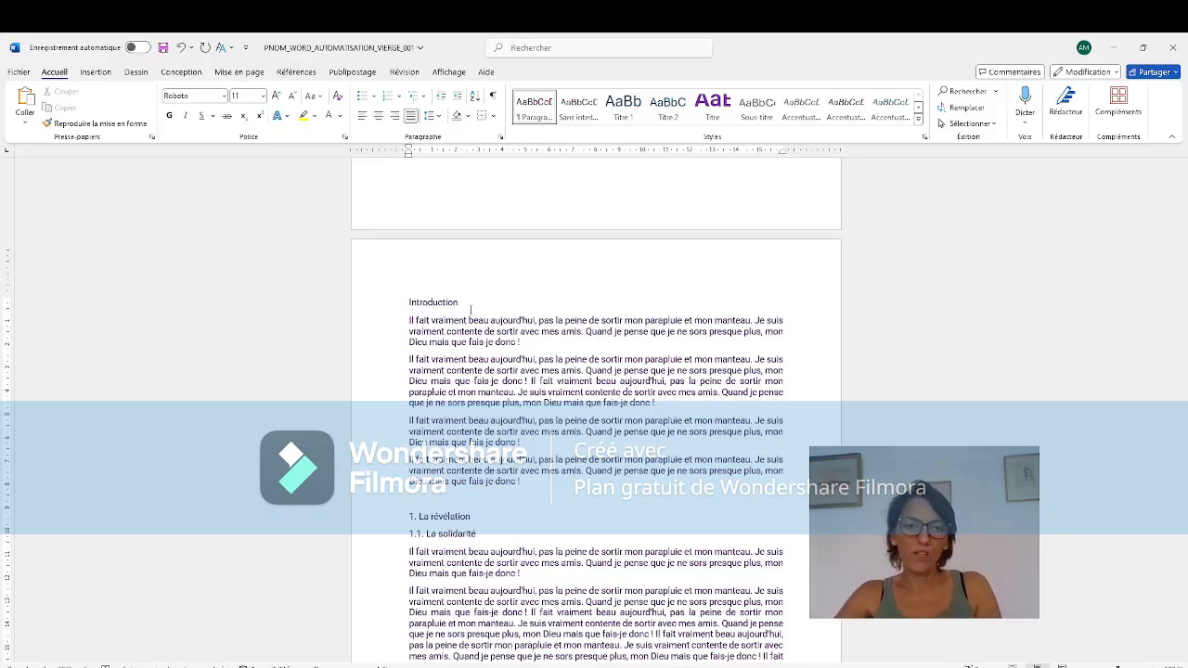
double_click(437, 303)
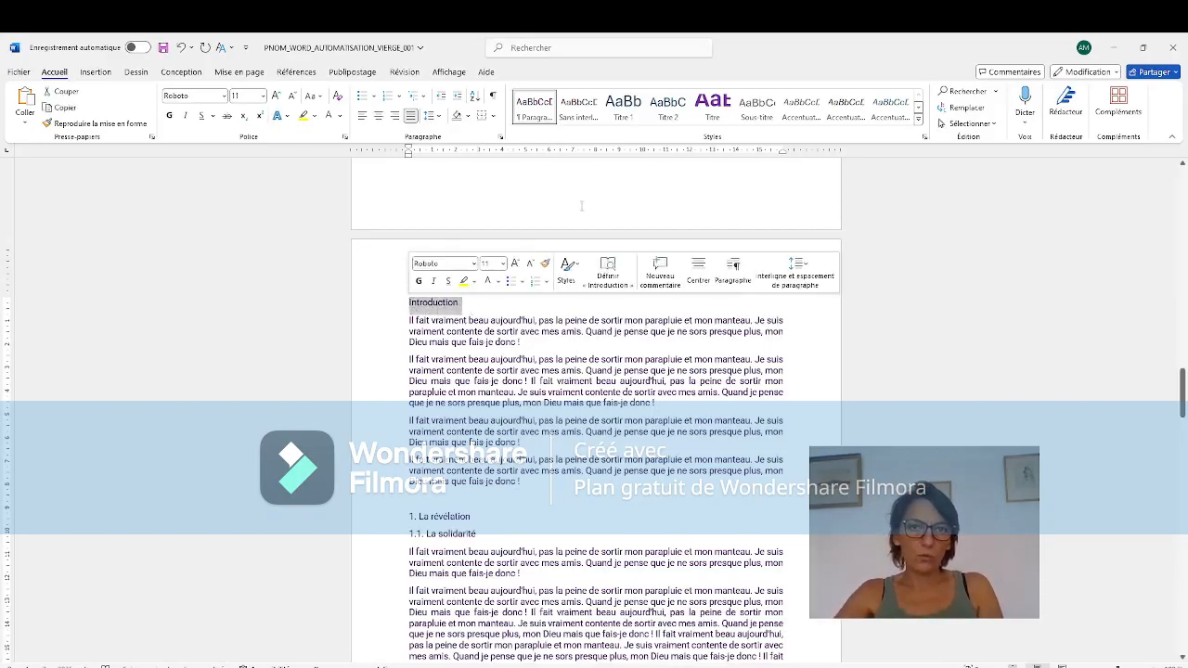
left_click(623, 107)
right_click(622, 106)
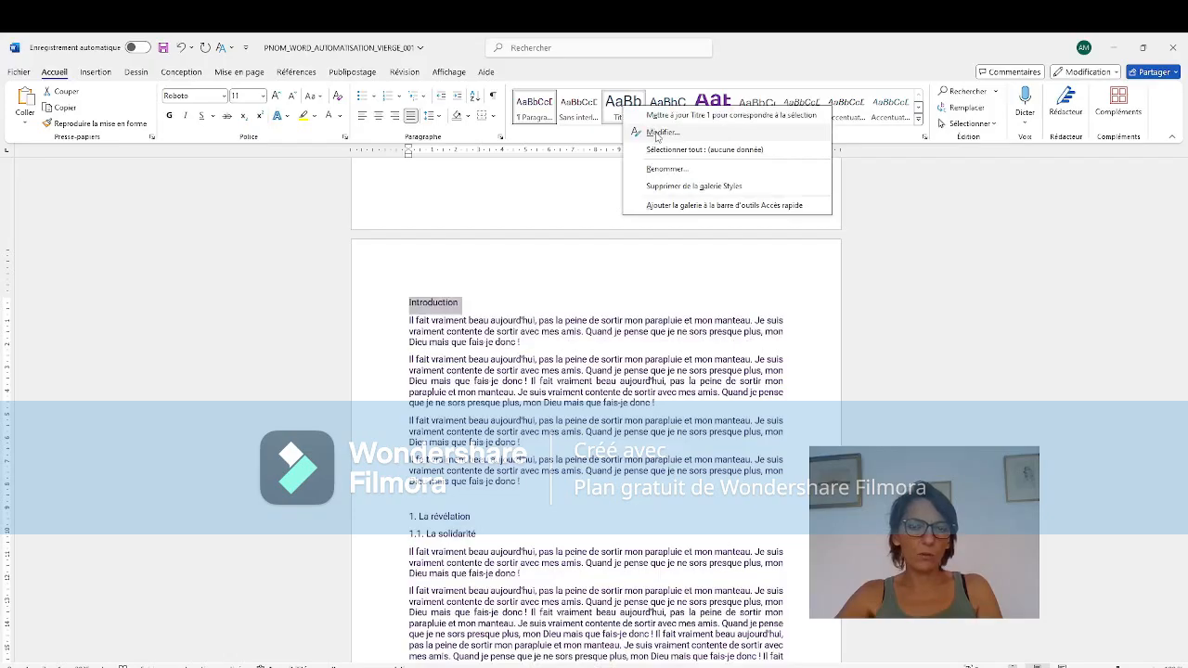
left_click(660, 133)
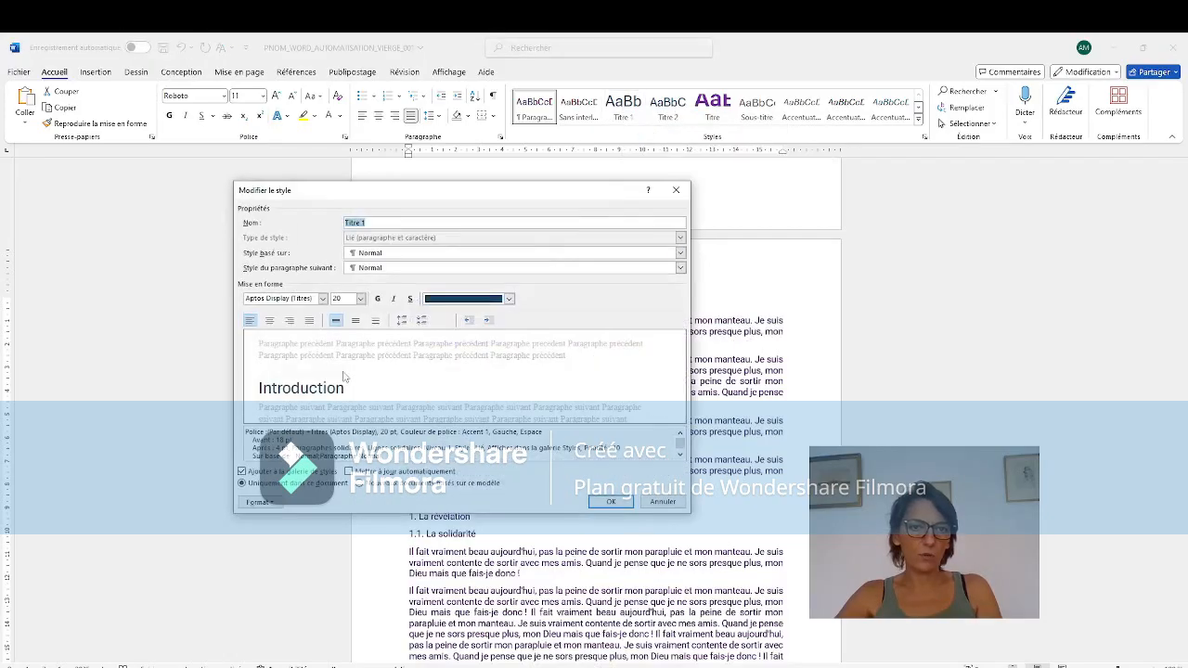
left_click(301, 297)
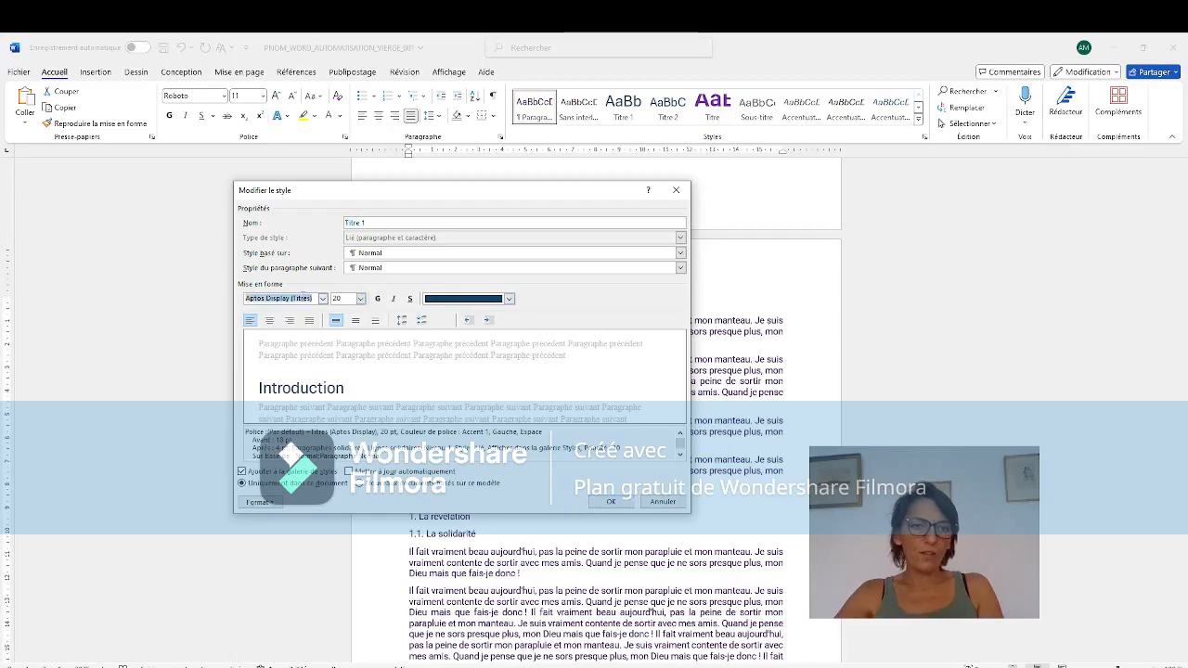
type("Roboto")
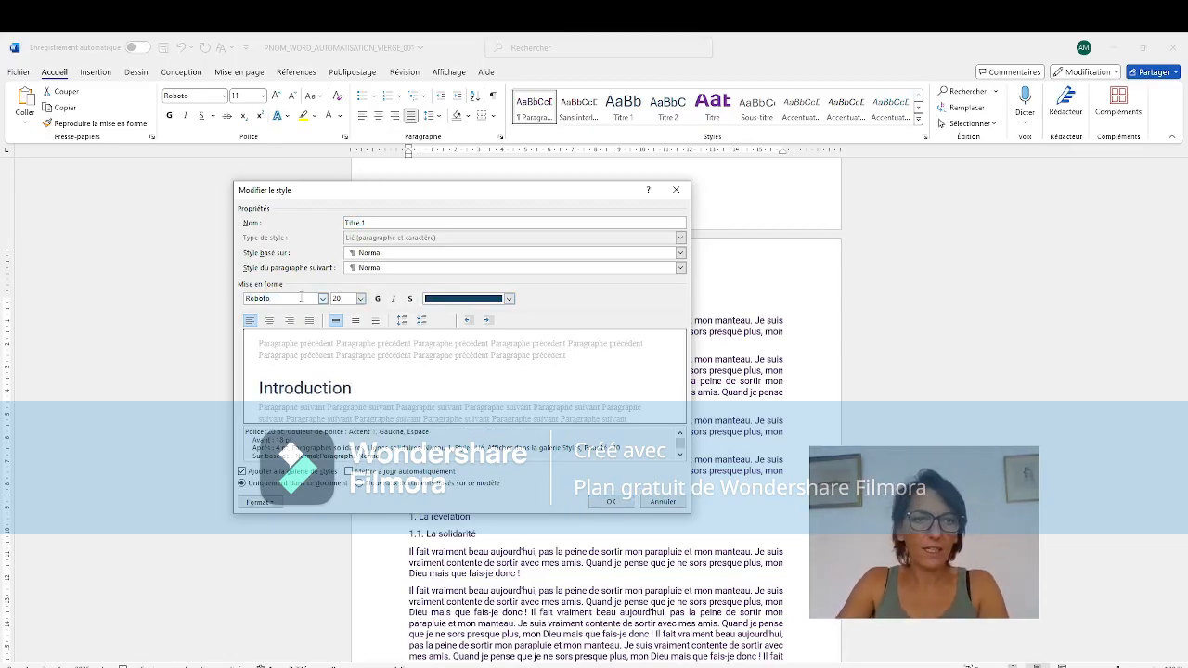
Step: Set the Titre 1 style to size 24, bold, in standard violet
left_click(360, 298)
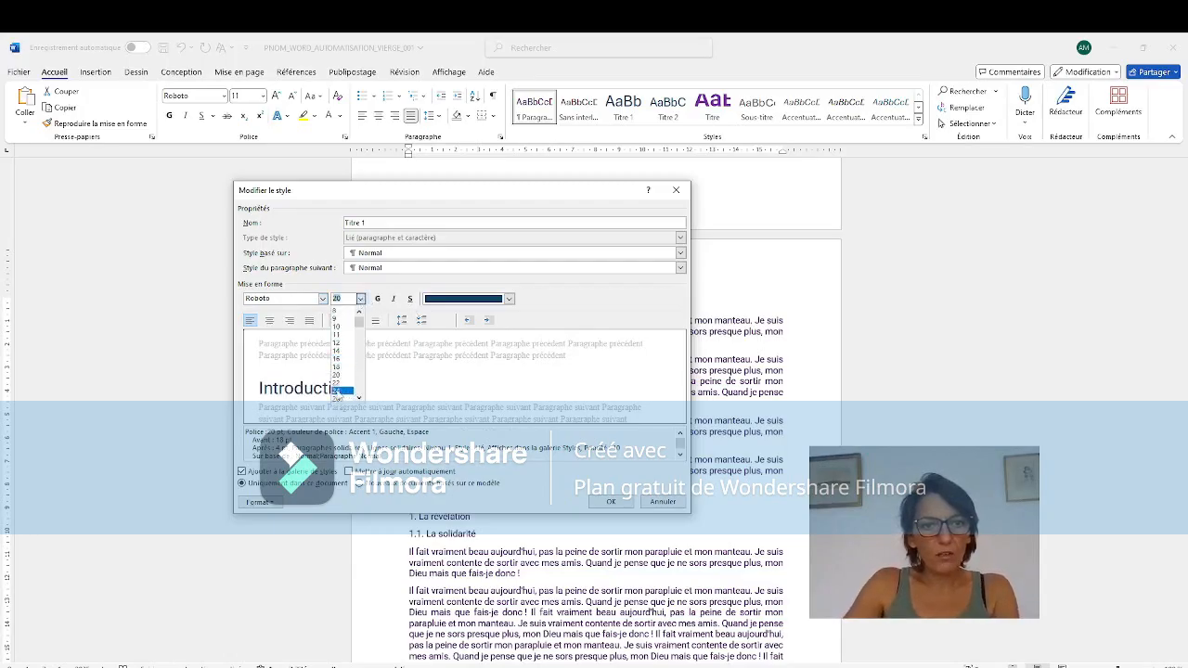
left_click(338, 390)
left_click(377, 299)
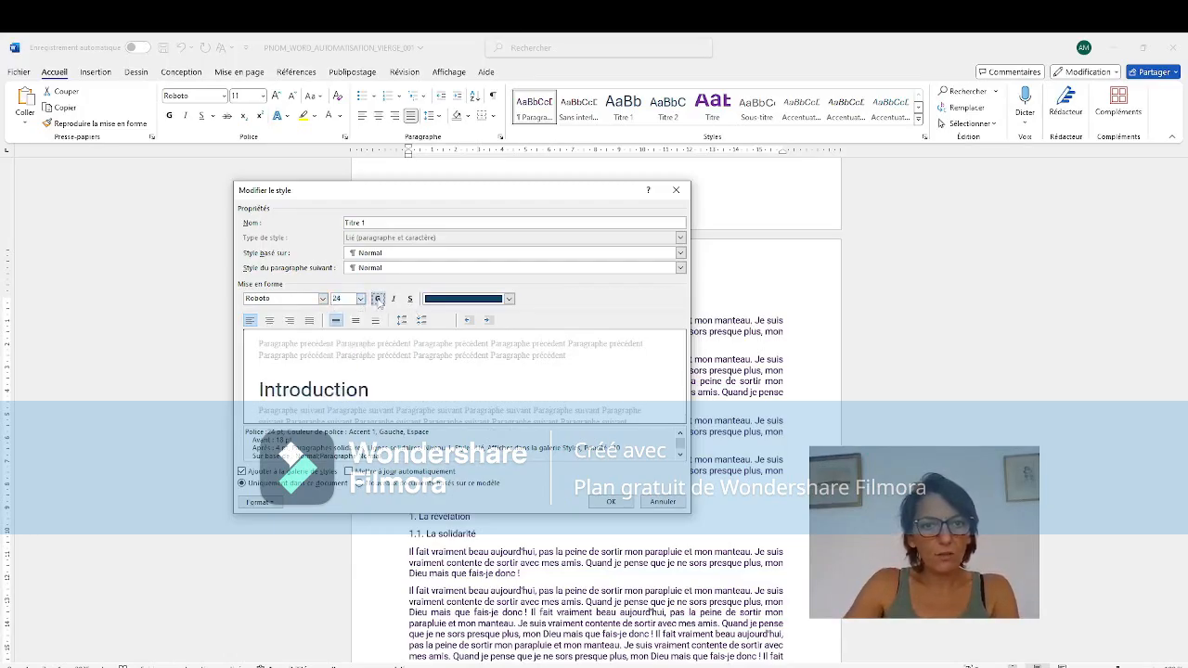
left_click(508, 299)
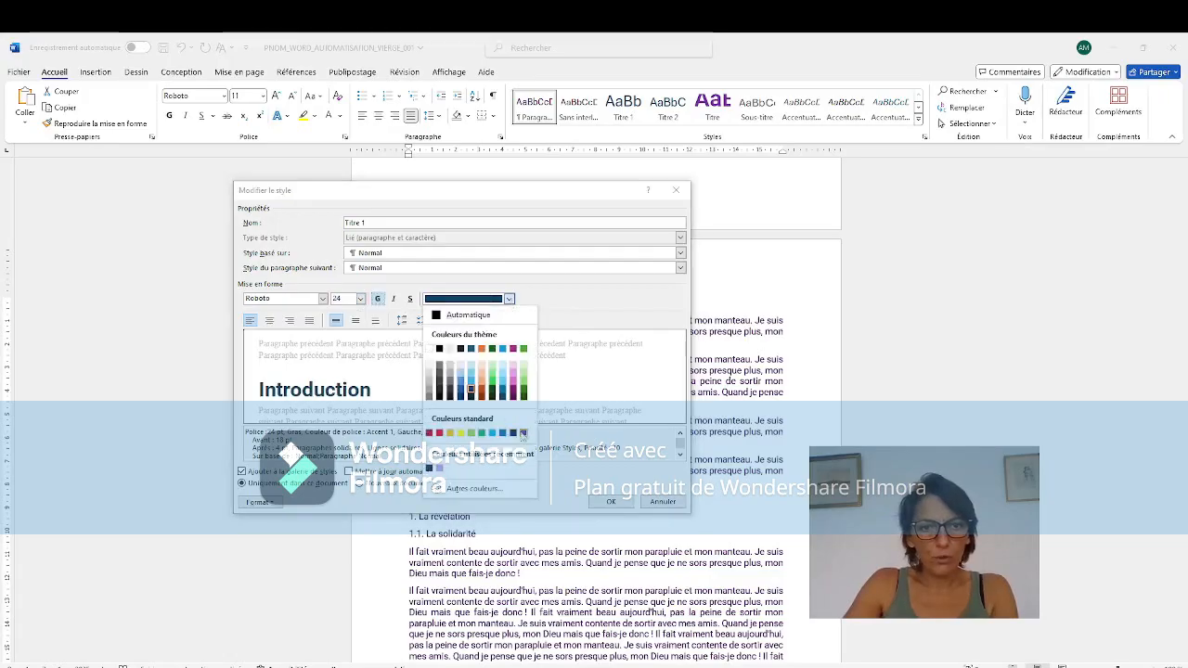
left_click(523, 432)
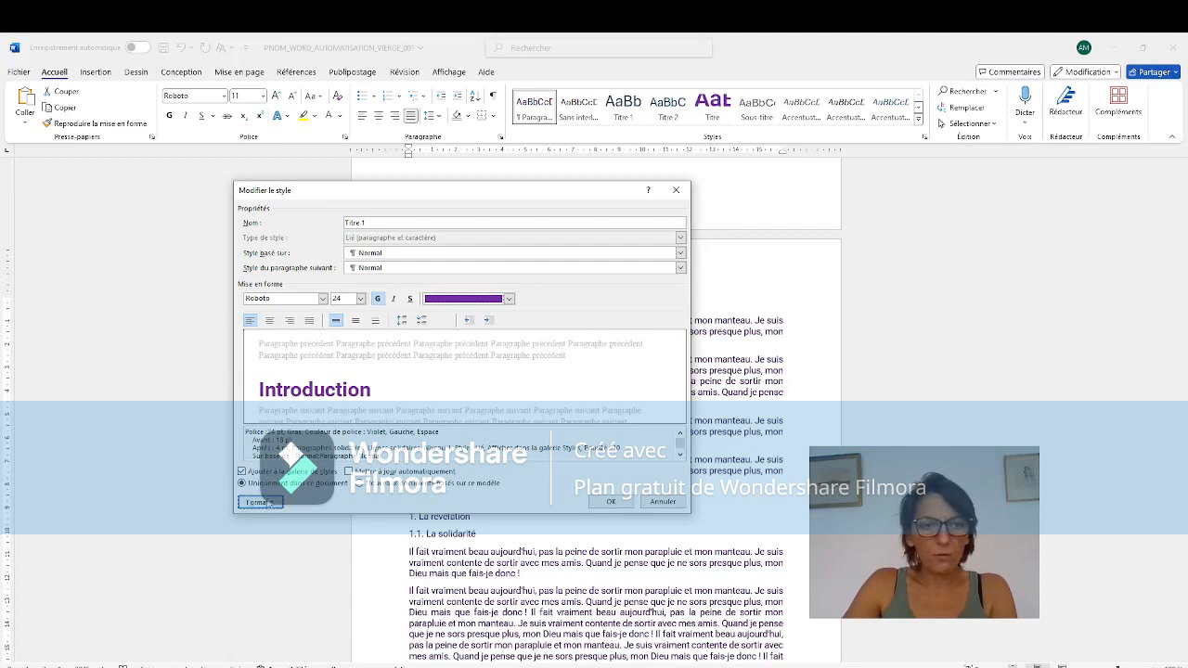
Step: Give the Titre 1 style a background shading fill in the recently used light purple
left_click(265, 503)
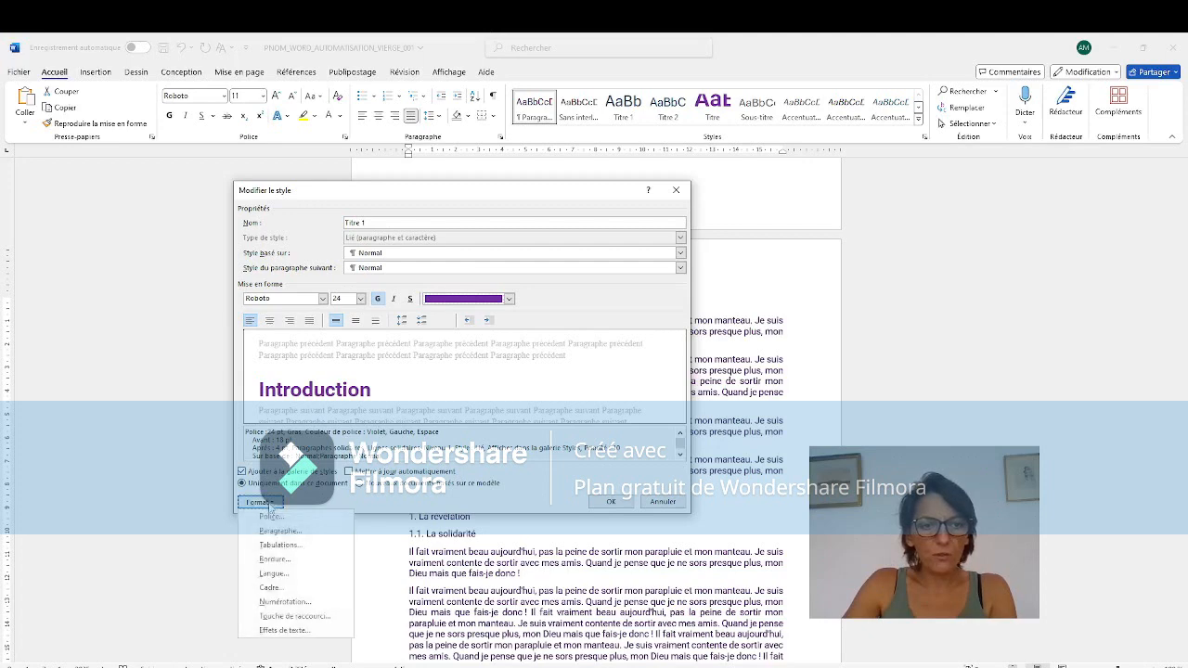
left_click(275, 559)
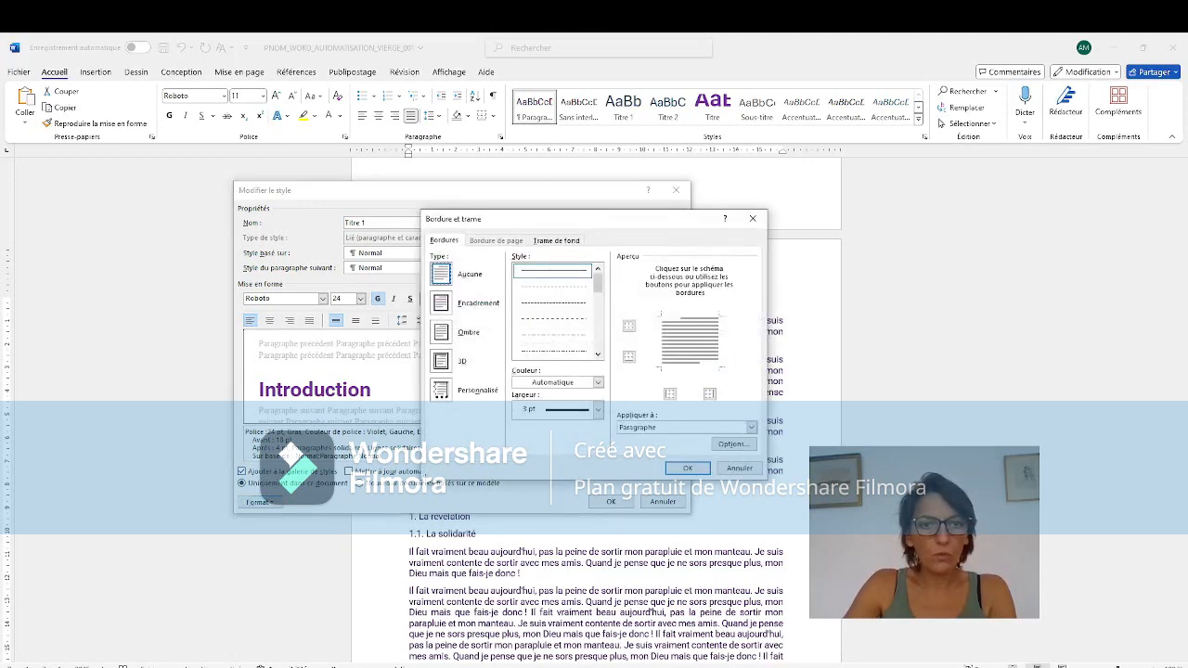
left_click(553, 241)
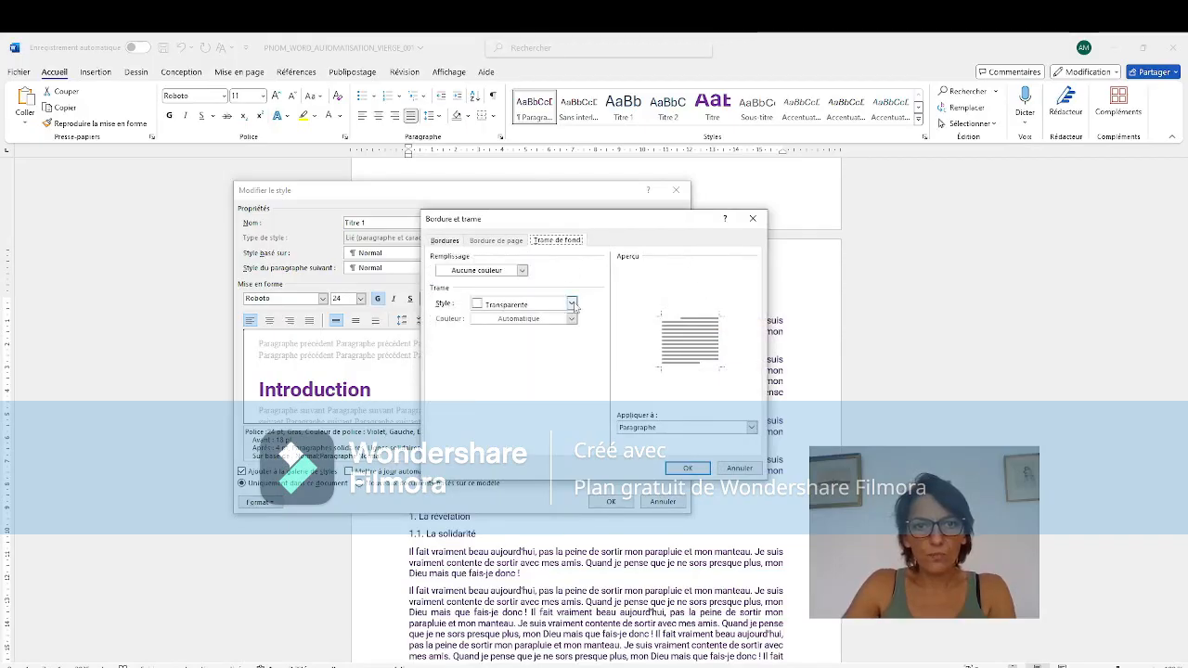
left_click(522, 270)
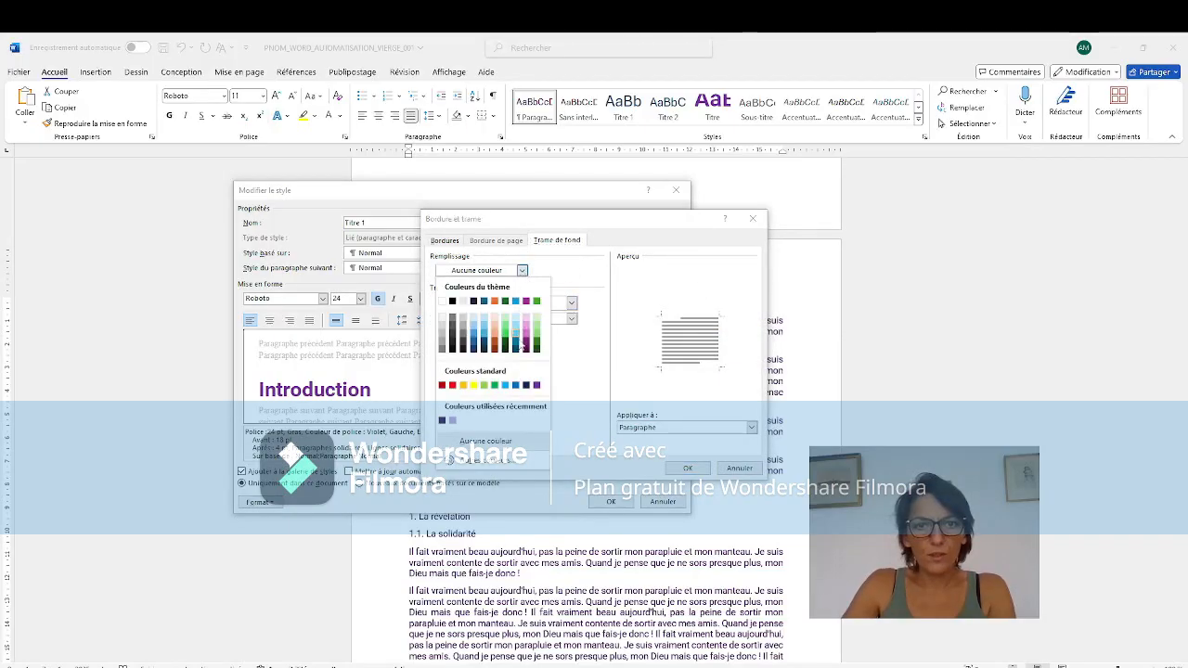
left_click(451, 421)
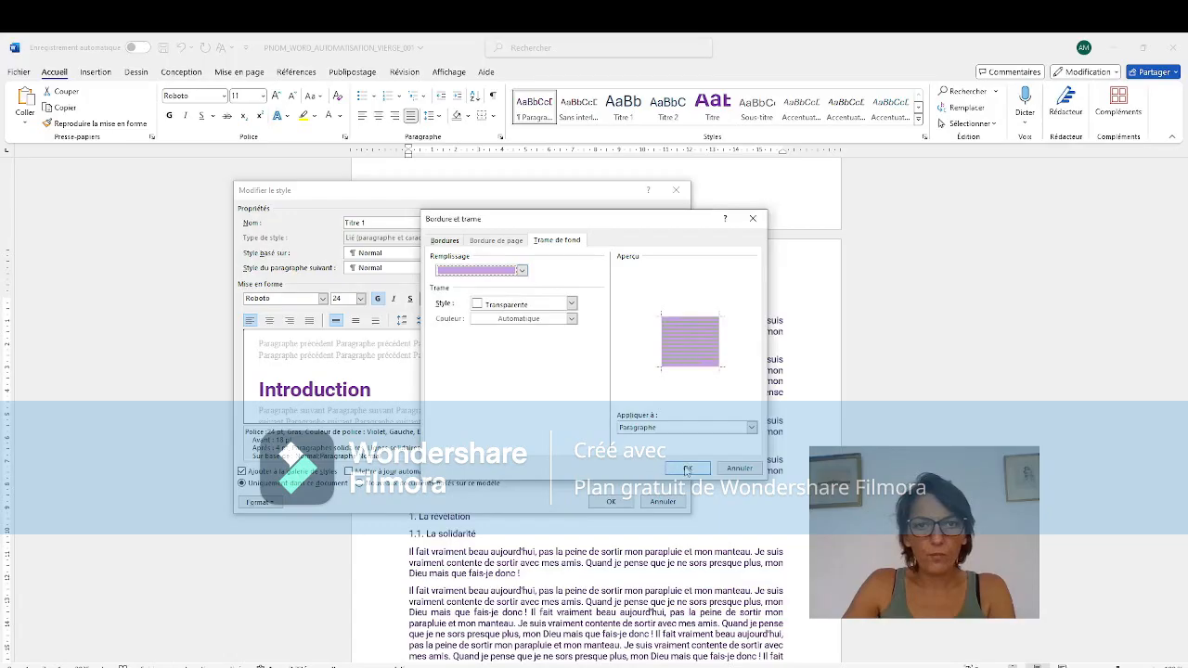
Step: Choose light purple as the border line colour, accept the border and shading settings, and save the Titre 1 style
left_click(445, 242)
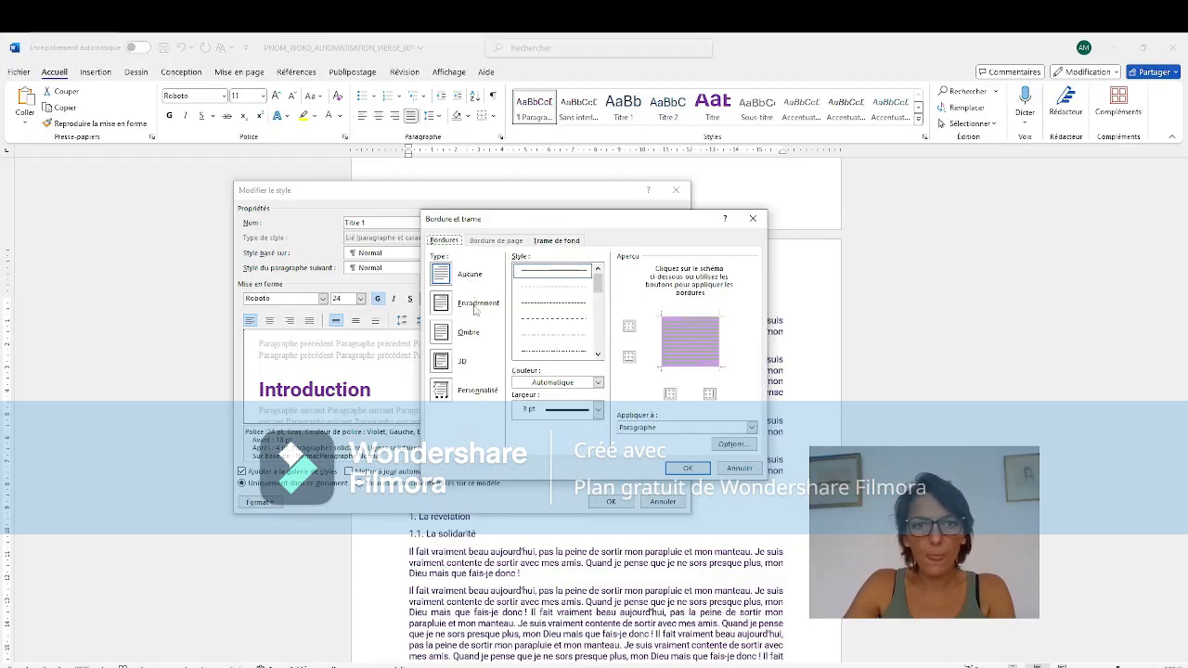
left_click(597, 382)
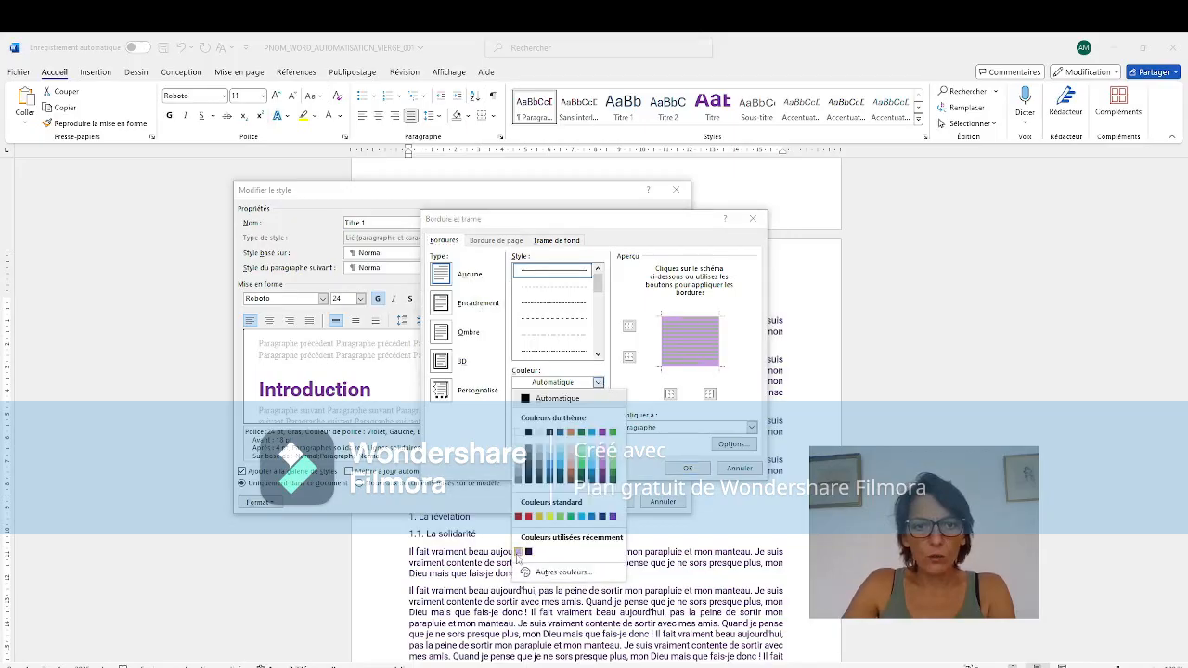
left_click(518, 551)
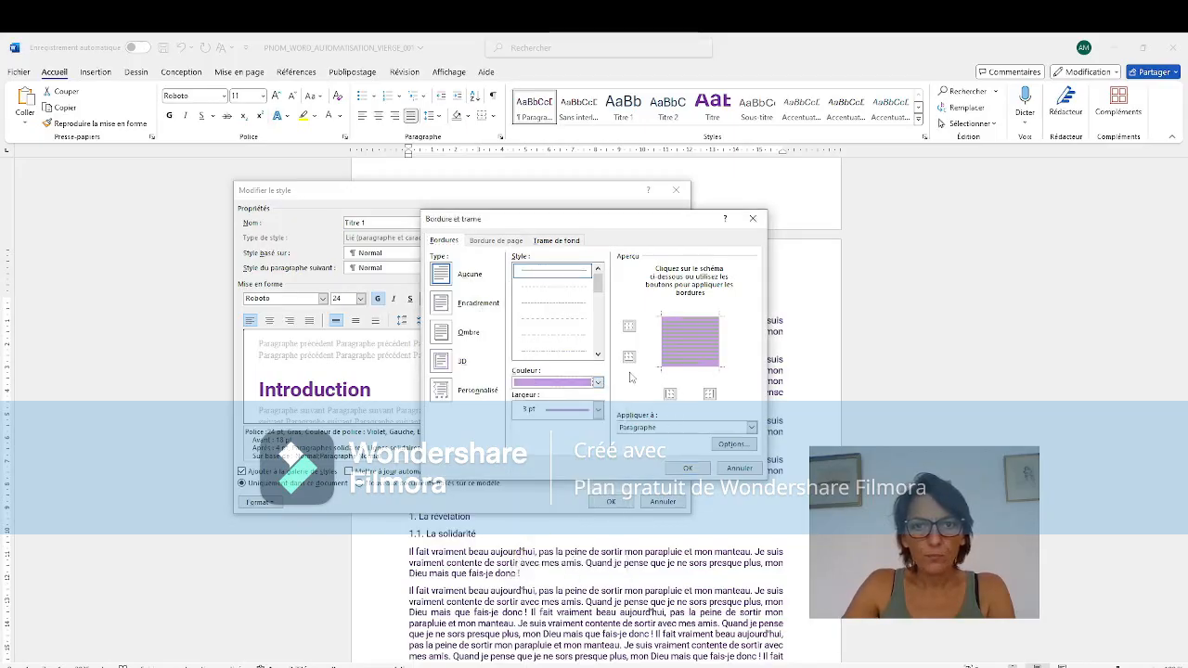
left_click(686, 468)
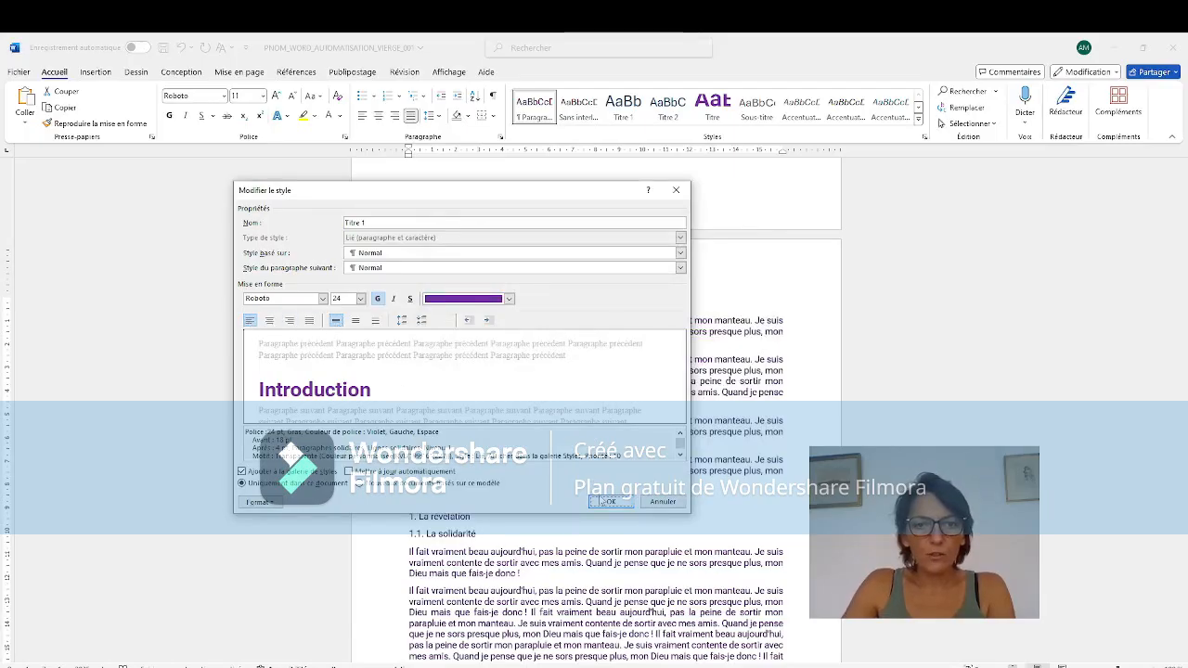
left_click(603, 502)
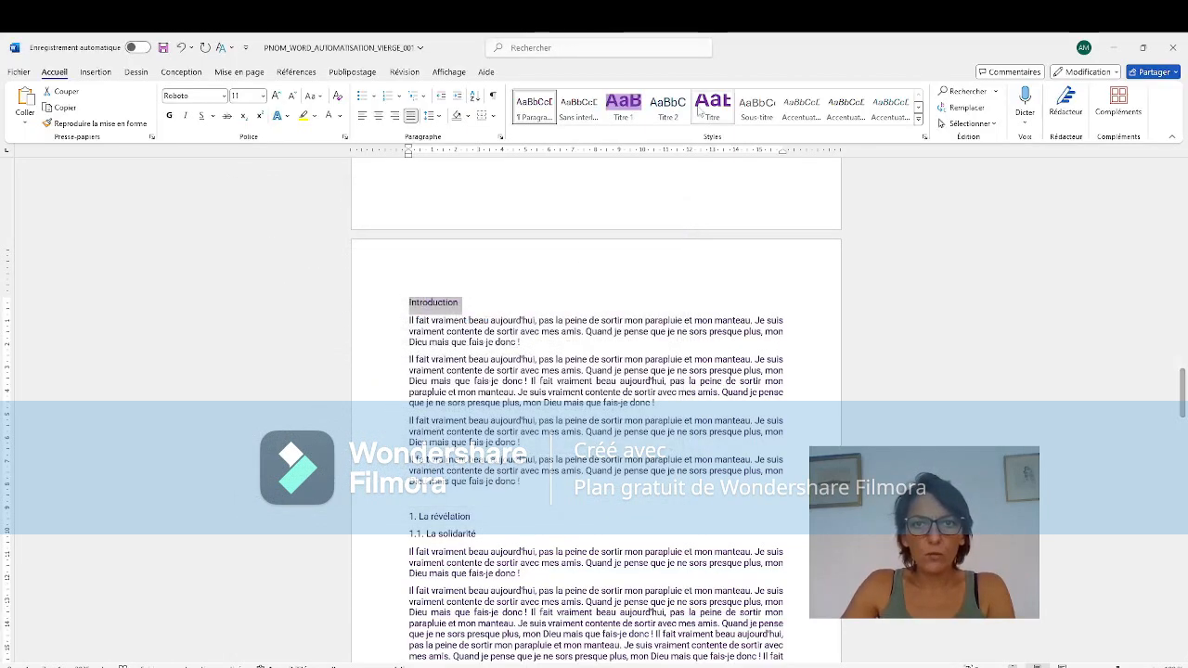
Step: Apply the Titre 1 style to the Introduction and "1. La révélation" headings
left_click(623, 107)
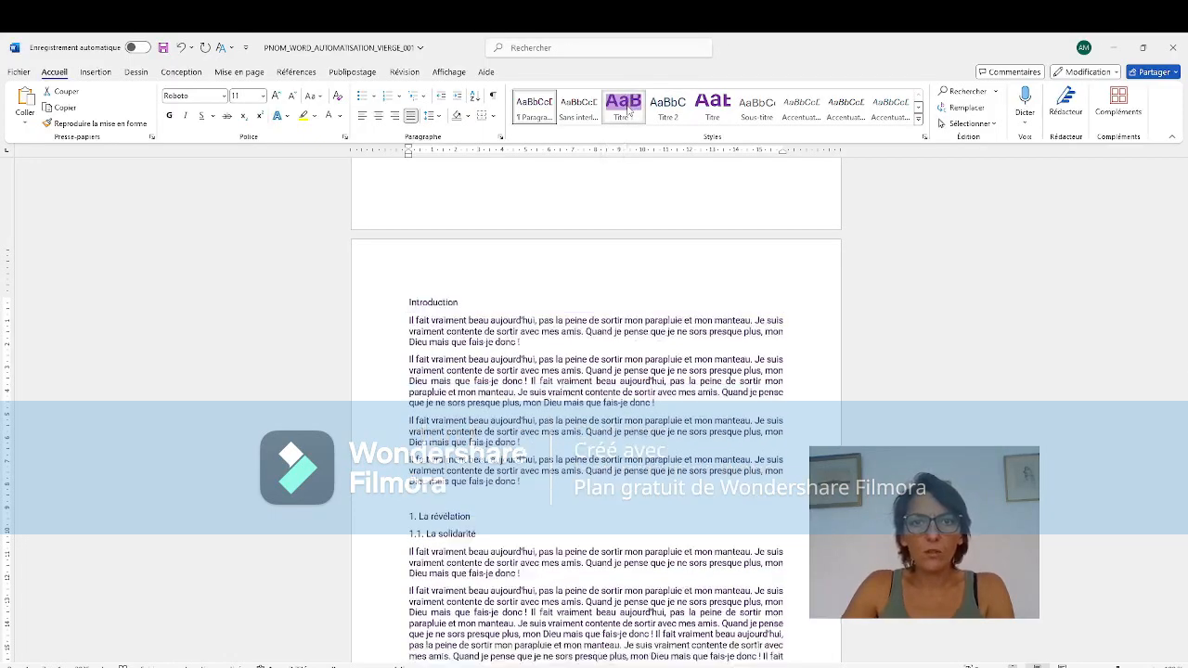
left_click(521, 360)
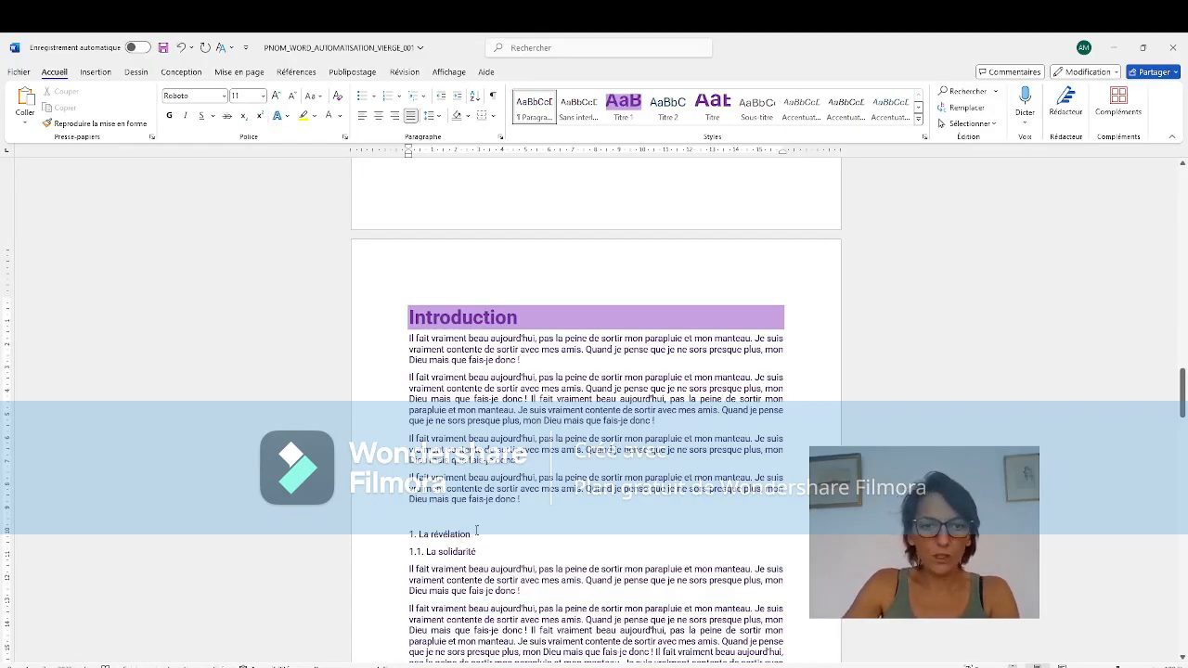
left_click_drag(471, 536, 411, 525)
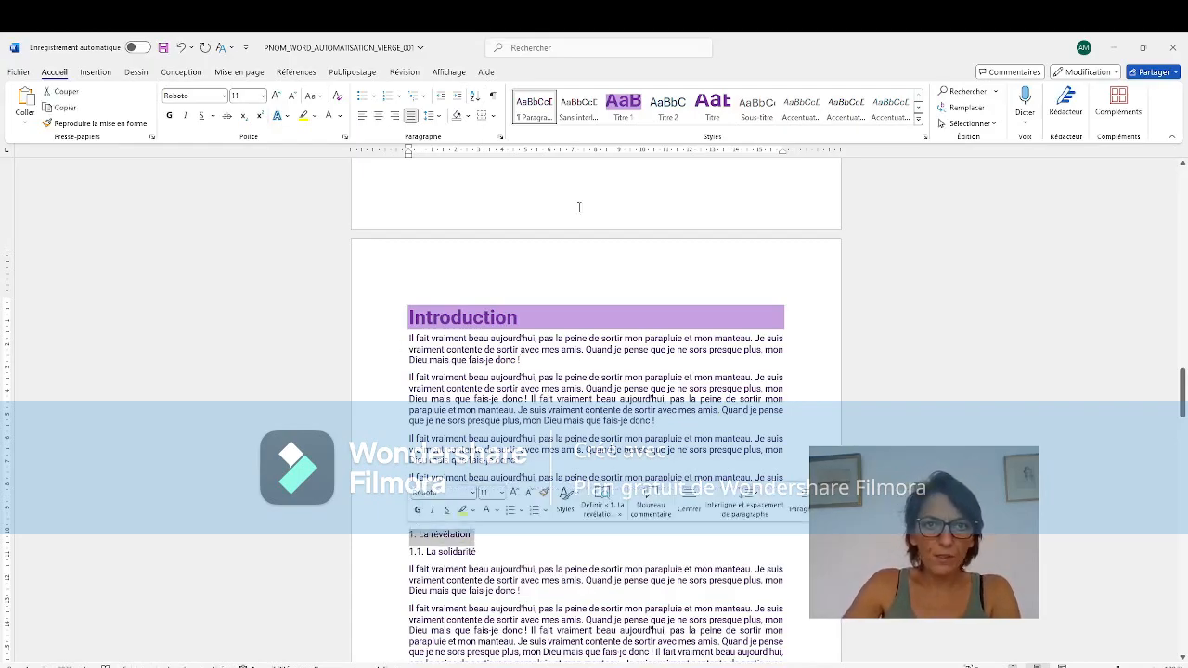
left_click(623, 106)
left_click(558, 405)
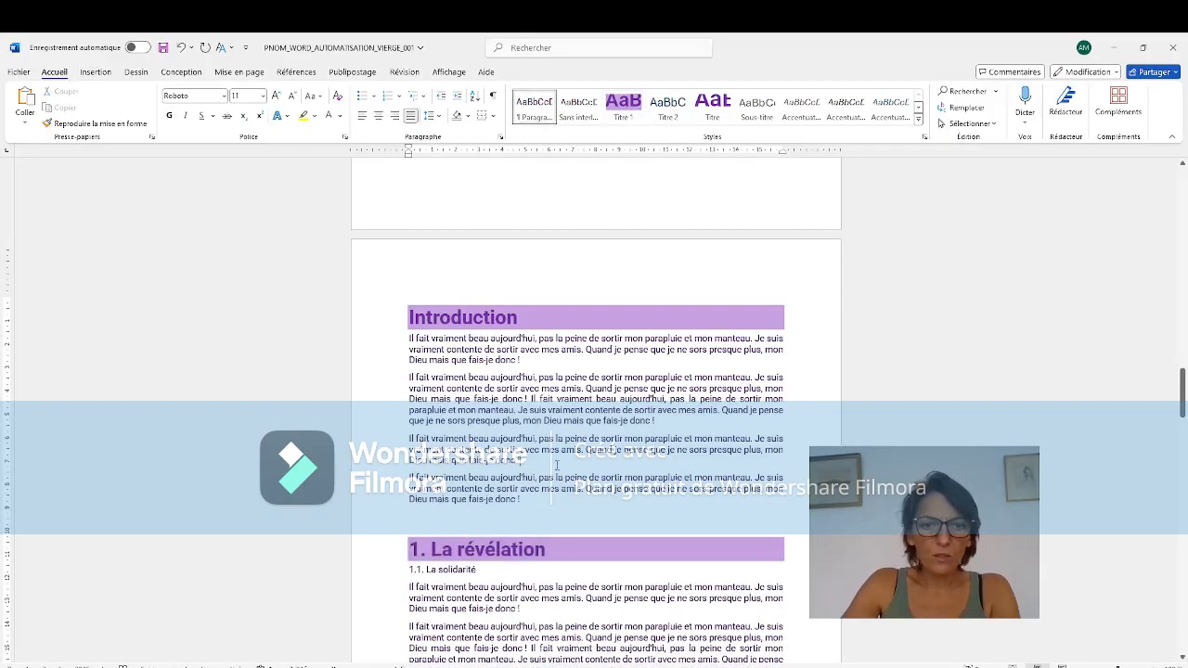
Step: Apply the Titre 1 style to the "2. La délivrance" and "3. L'être à soi" headings
scroll(478, 425, "down", 8)
scroll(478, 426, "down", 15)
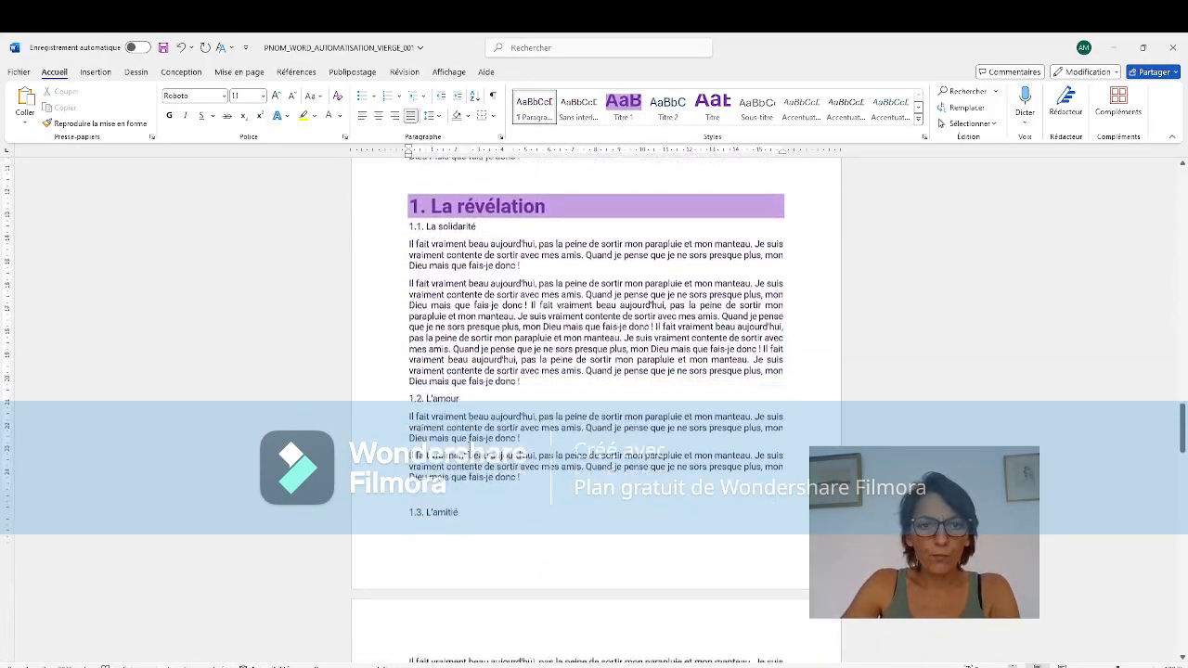
scroll(595, 408, "down", 6)
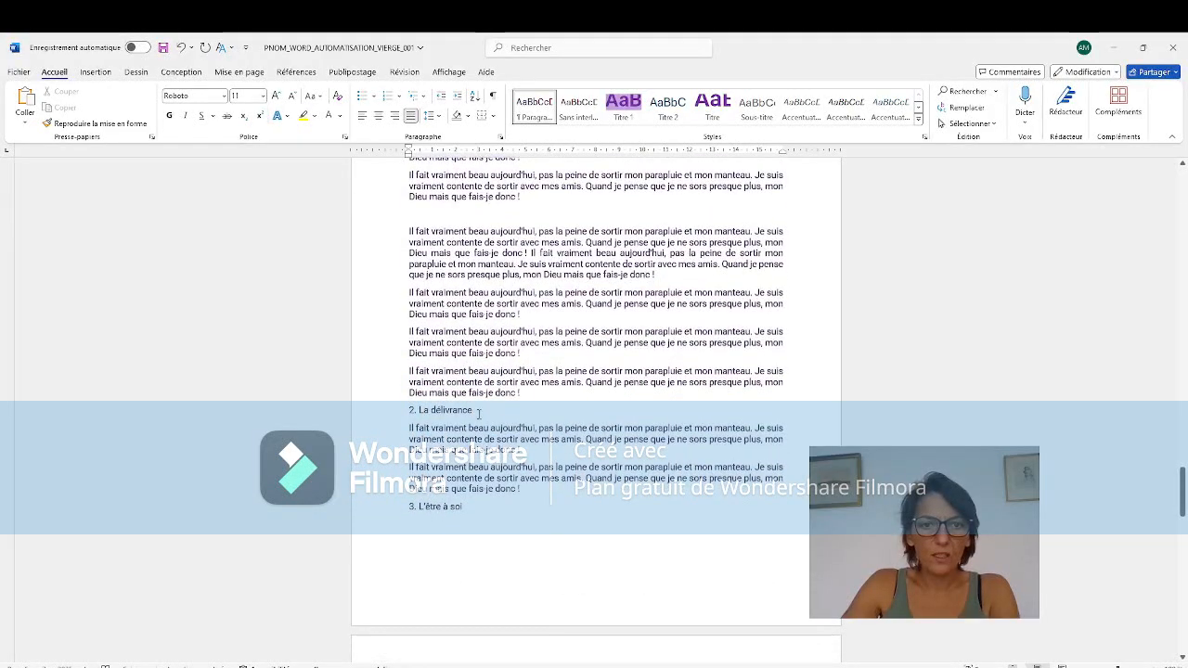
left_click_drag(475, 409, 408, 409)
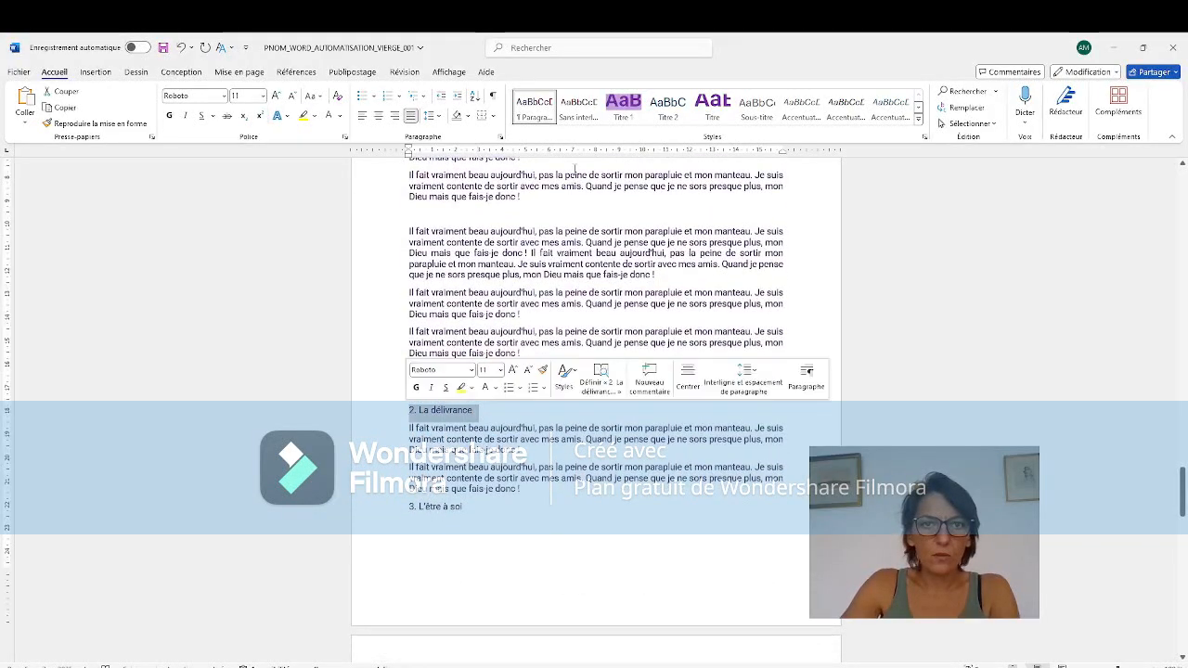
left_click(623, 107)
left_click(508, 507)
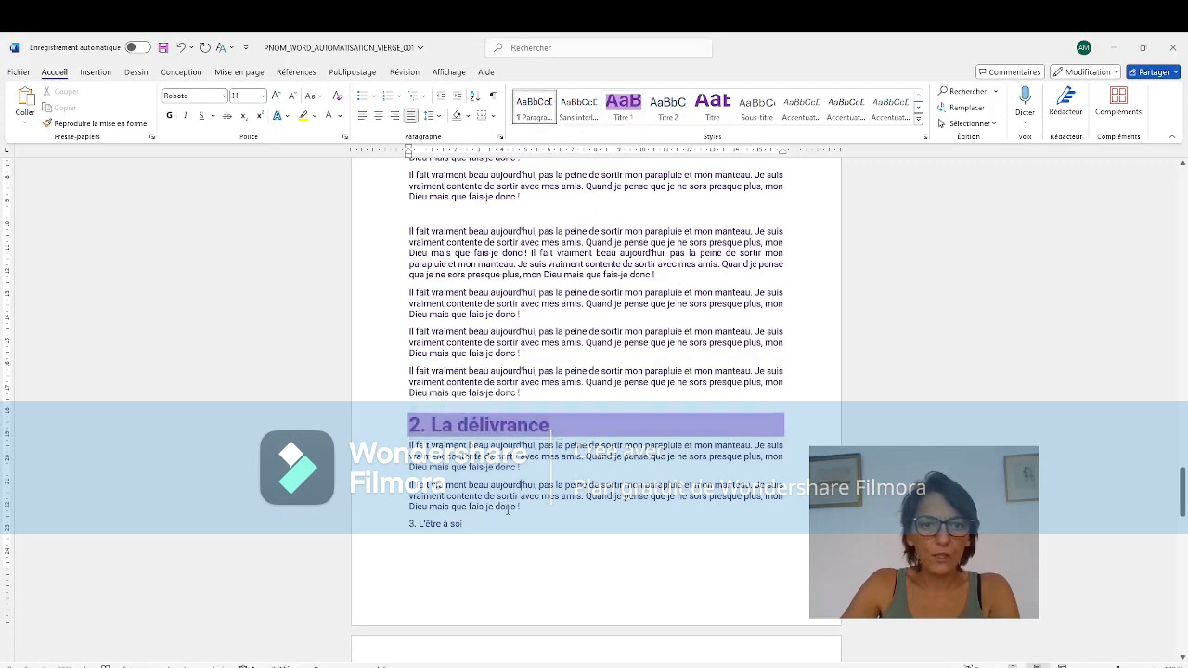
scroll(468, 475, "down", 2)
left_click_drag(464, 464, 420, 464)
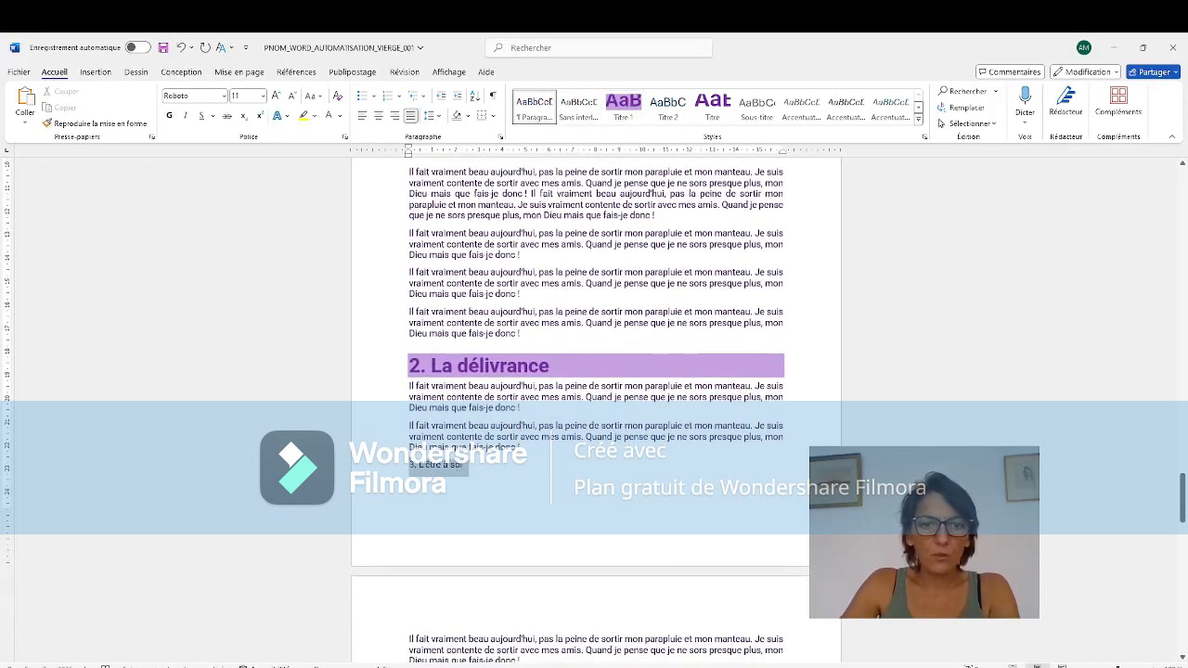
left_click(623, 107)
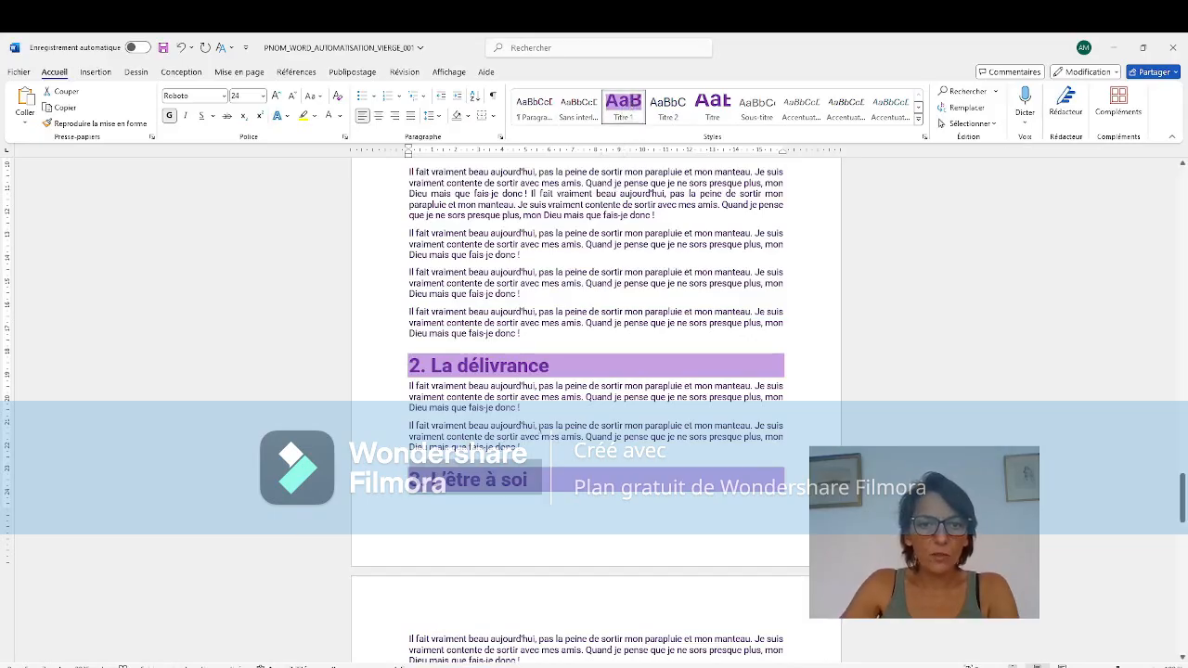
Step: Apply the Titre 1 style to the "4. La révélation" heading
scroll(449, 532, "down", 3)
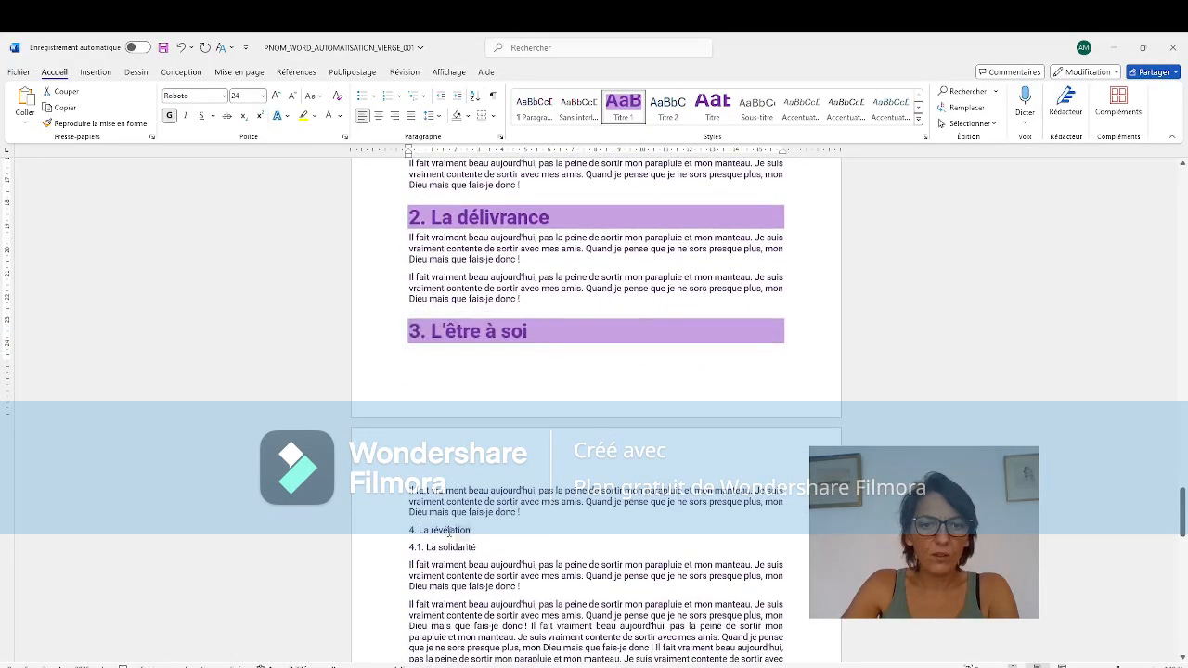
triple_click(449, 532)
left_click(626, 110)
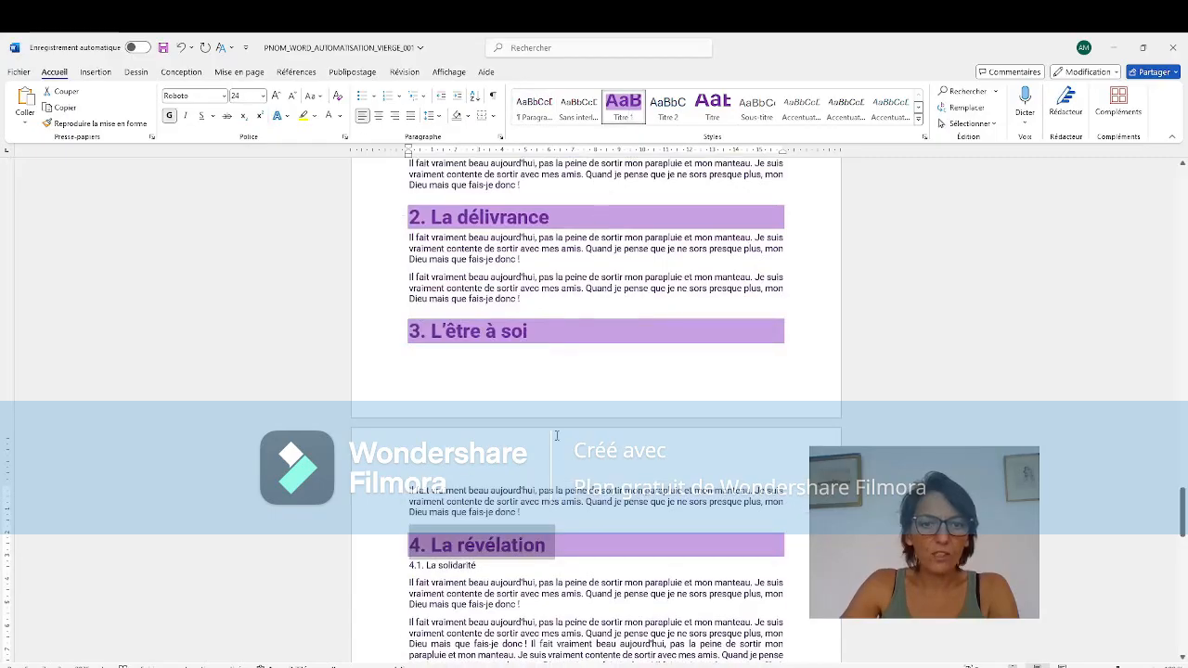
left_click(555, 444)
scroll(555, 445, "up", 5)
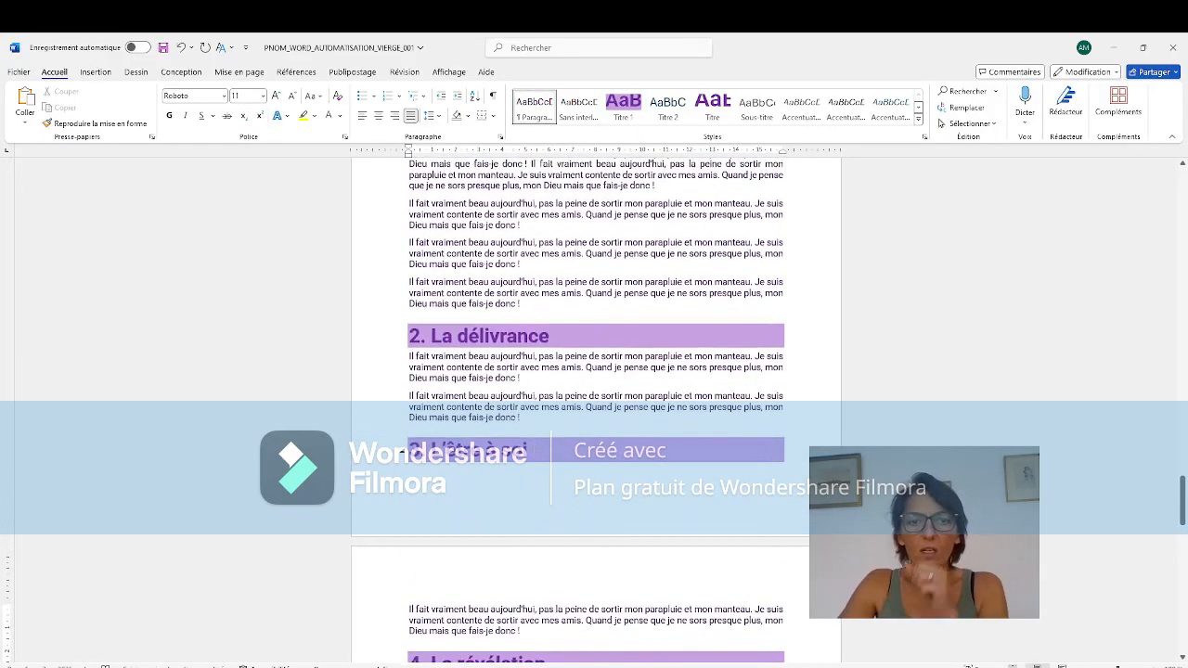
scroll(552, 445, "up", 4)
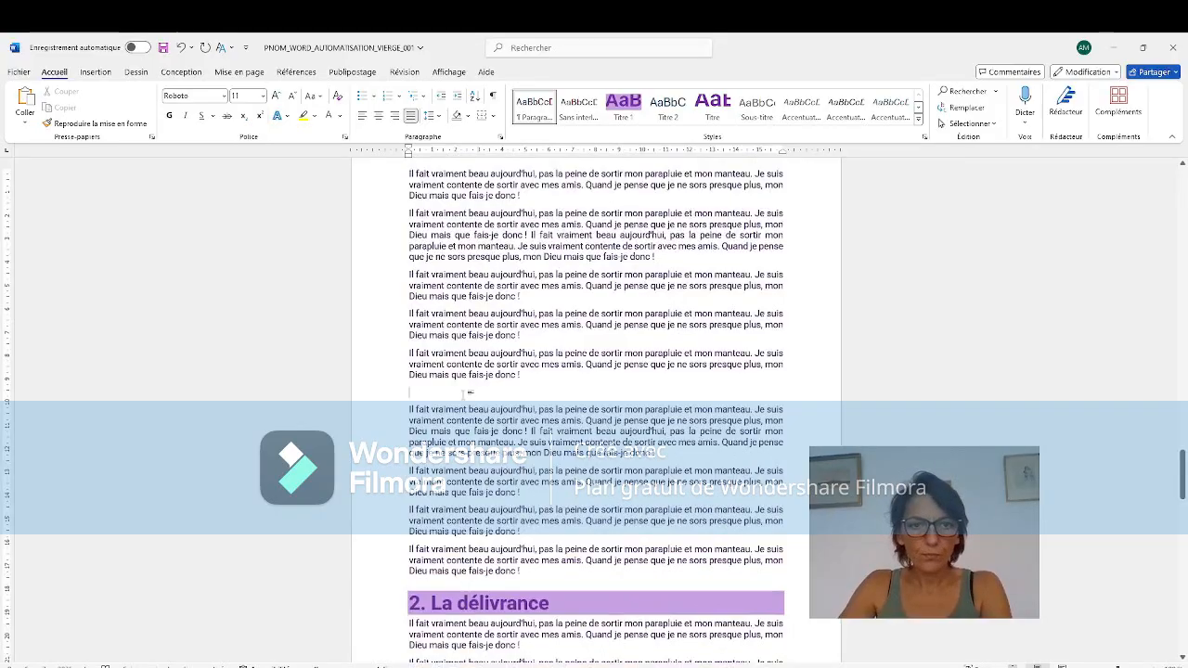
Step: Delete the empty line between the body paragraphs above the "2. La délivrance" heading
key("BackSpace")
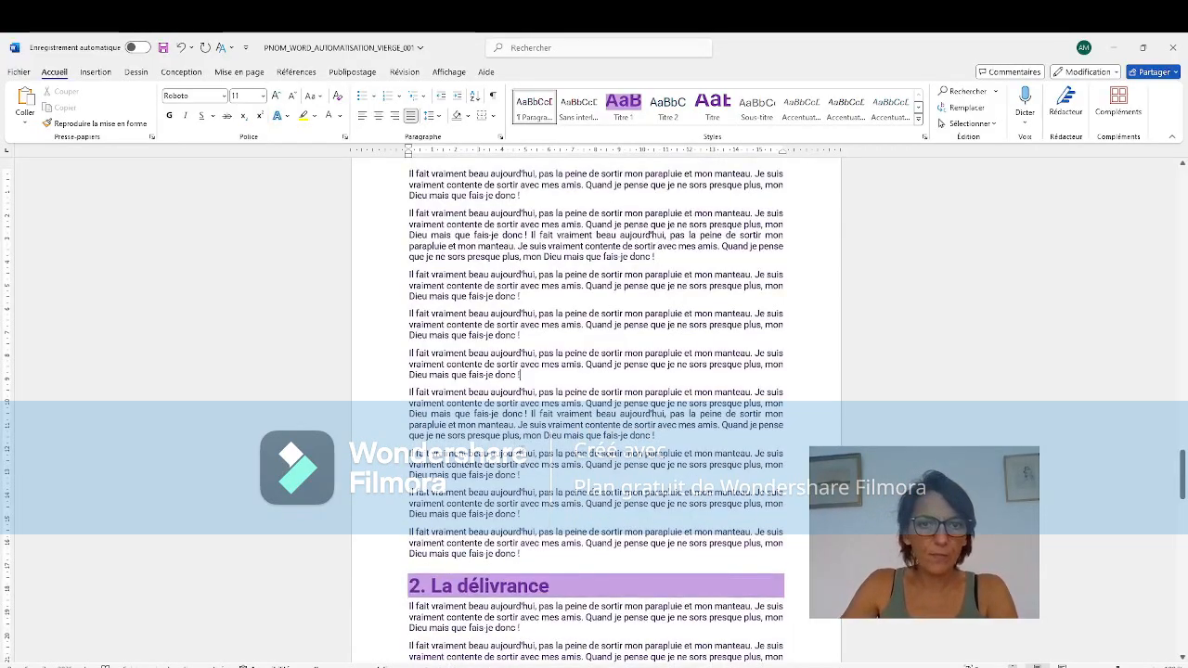
Step: Select the "1.1. La solidarité" subheading and modify the Titre 2 style to Roboto, 18 pt, bold
scroll(463, 394, "up", 3)
scroll(595, 399, "up", 15)
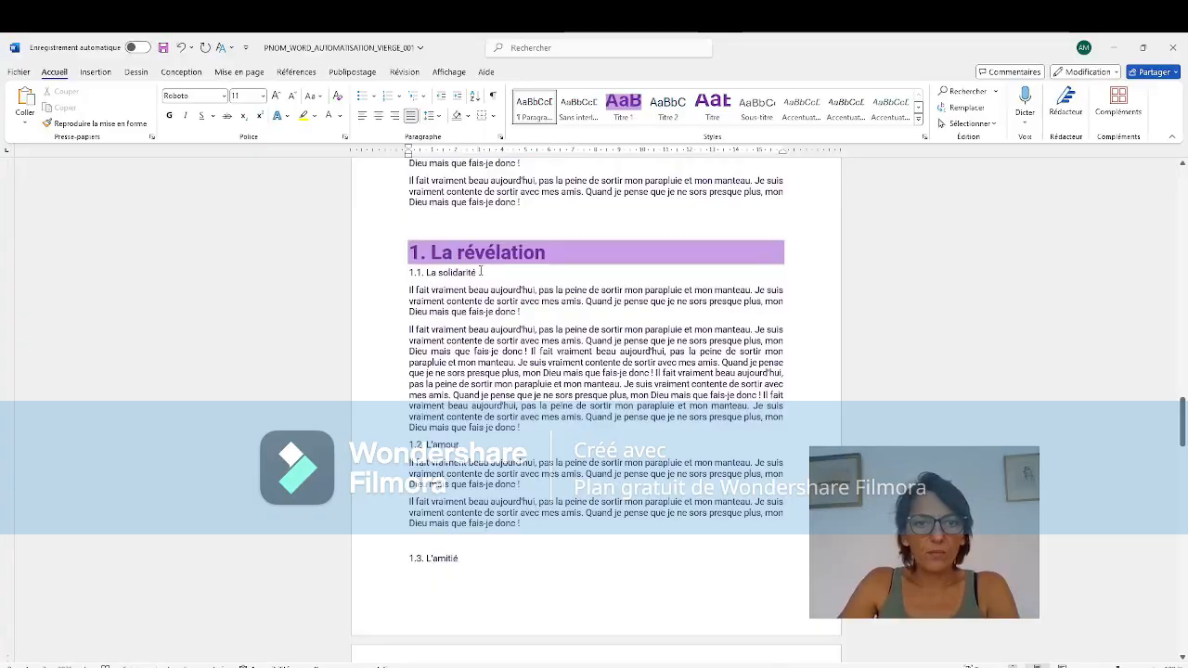
left_click_drag(480, 271, 408, 274)
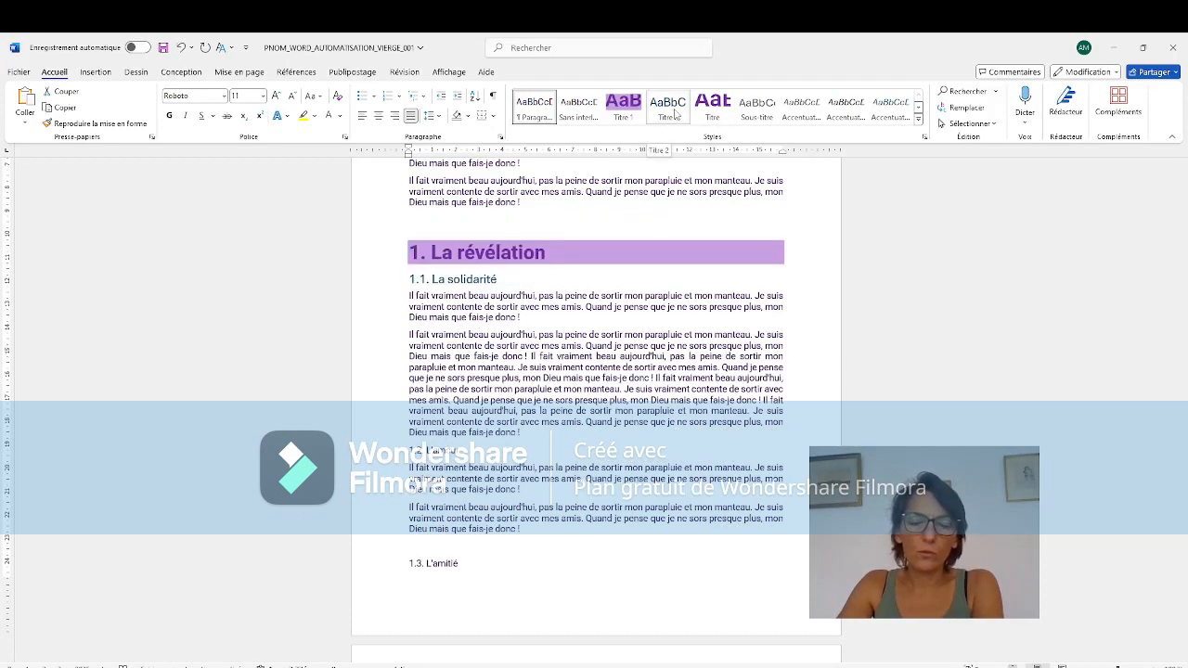
right_click(675, 113)
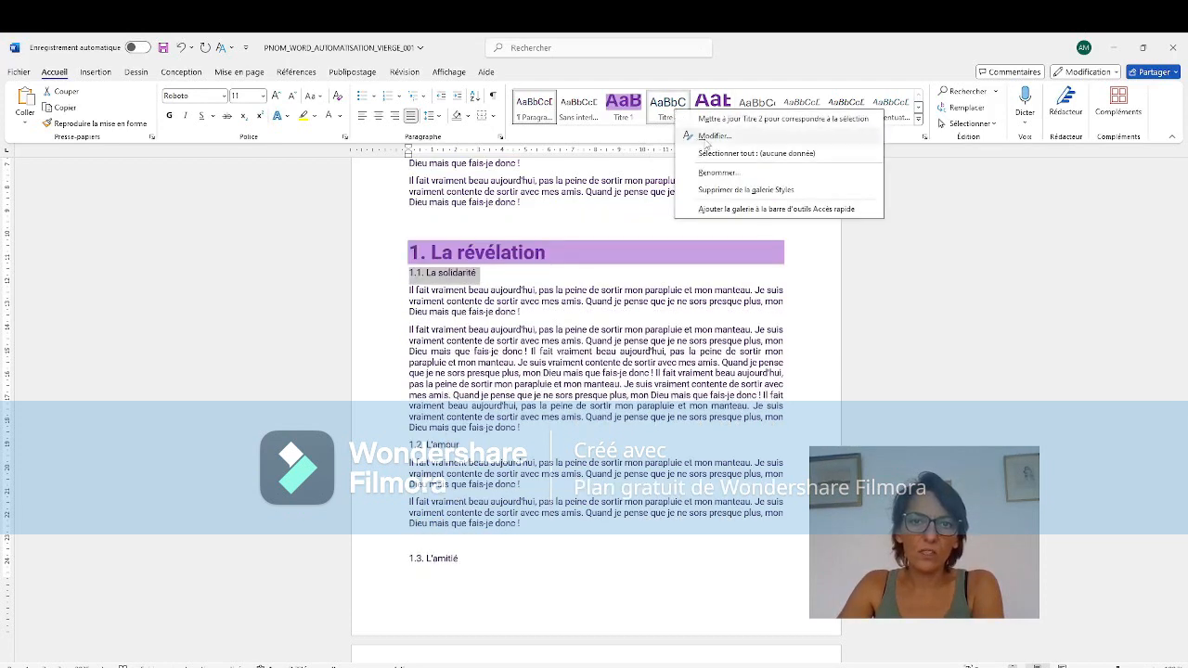
left_click(710, 137)
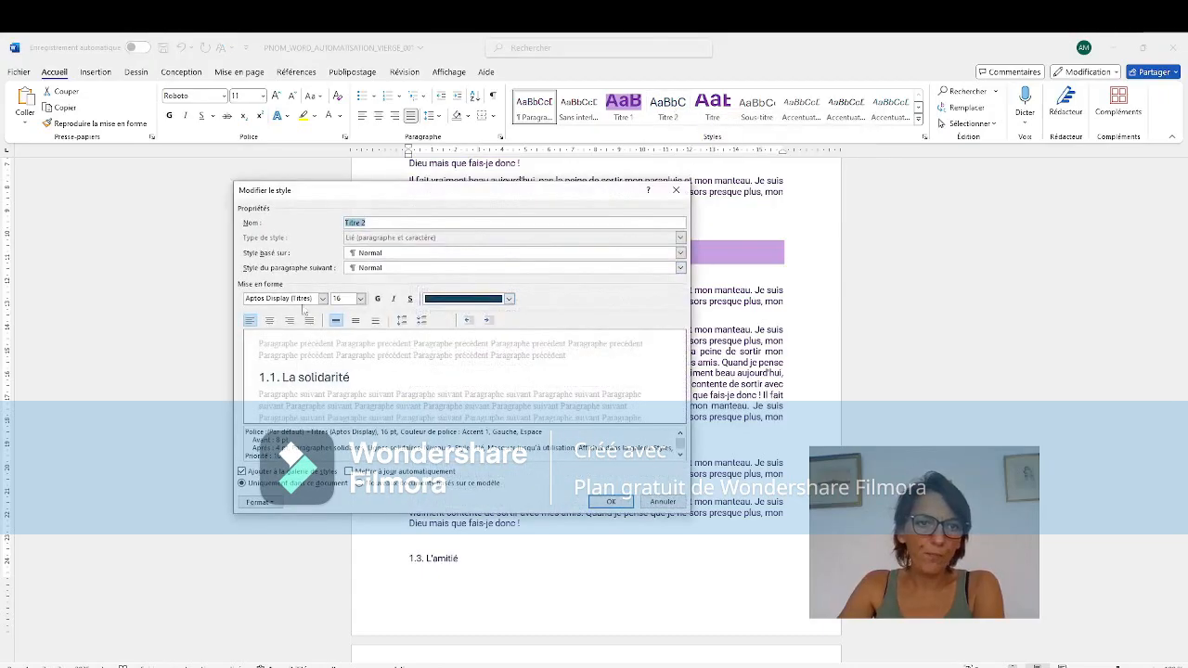
type("Rob")
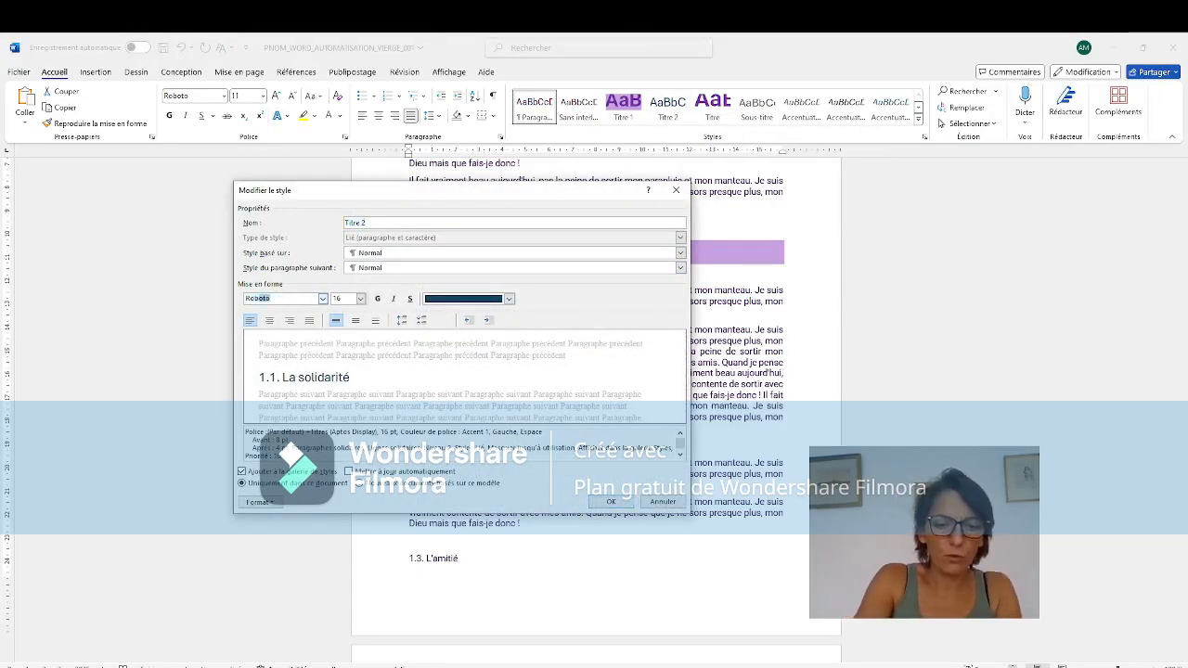
type("oto")
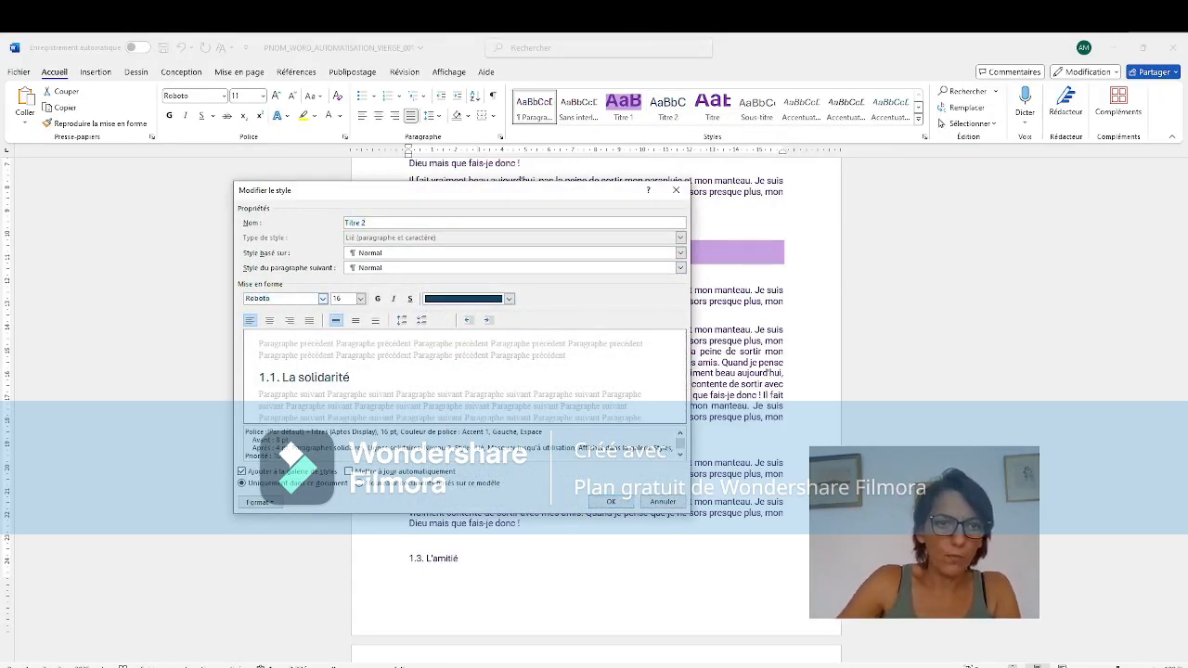
left_click(360, 298)
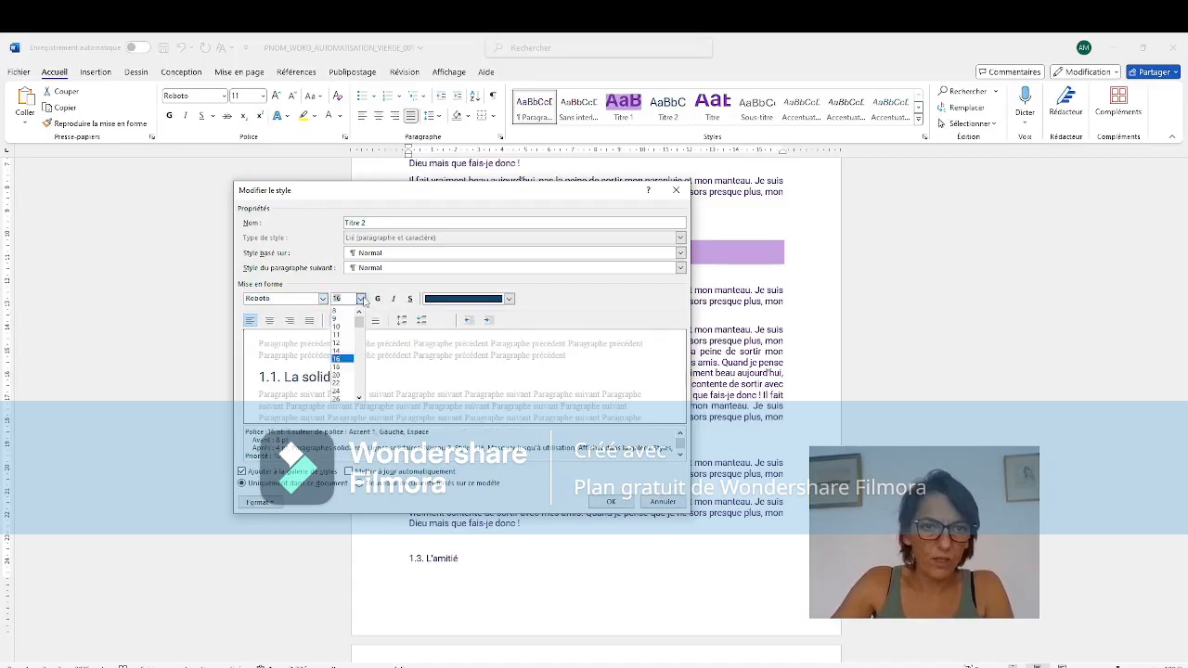
left_click(339, 367)
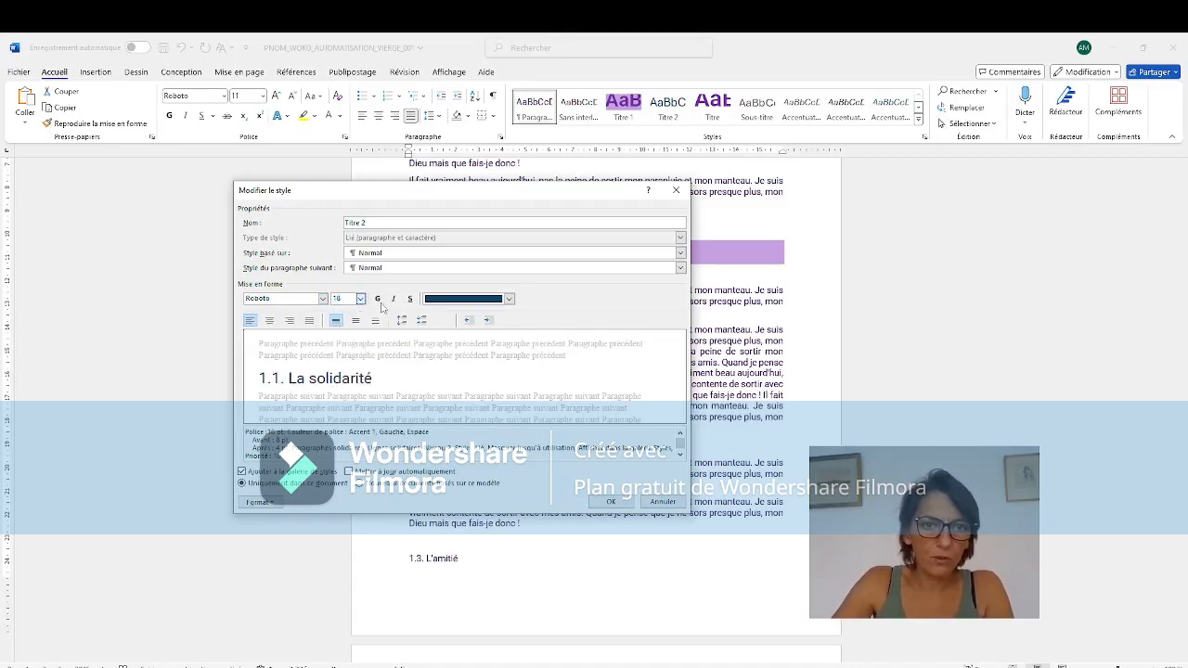
left_click(377, 298)
Step: Set the Titre 2 font colour to a lighter custom shade of the standard violet, RGB 161, 98, 208
left_click(508, 299)
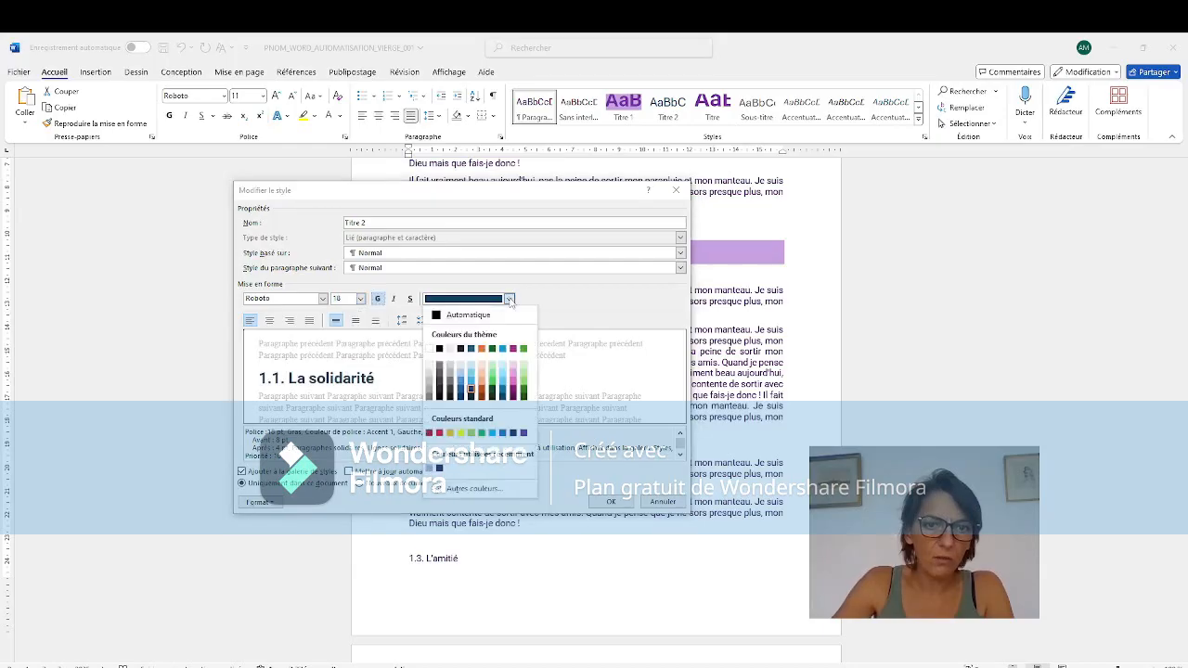
left_click(442, 470)
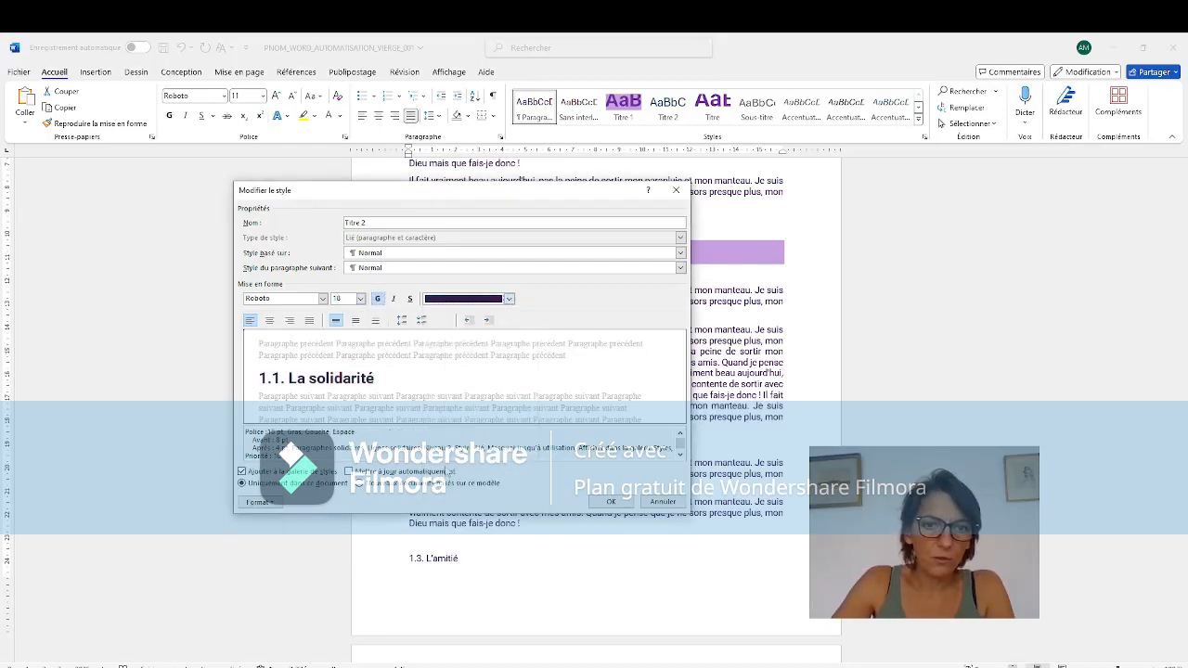
left_click(508, 299)
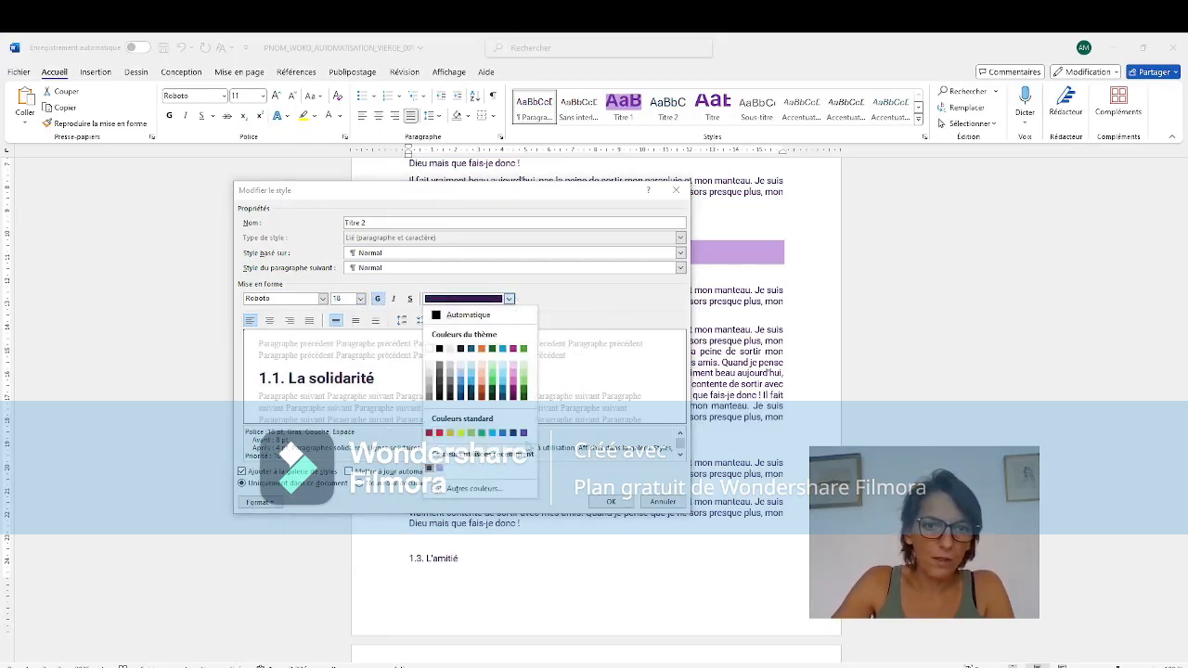
left_click(526, 433)
left_click(508, 298)
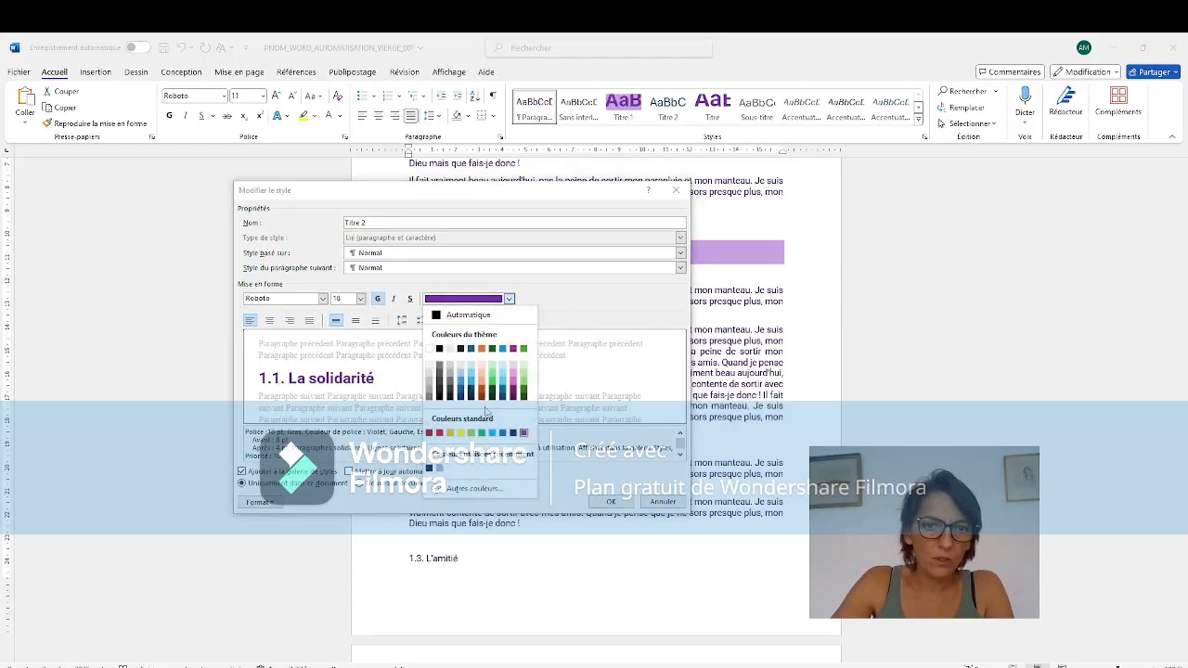
left_click(470, 489)
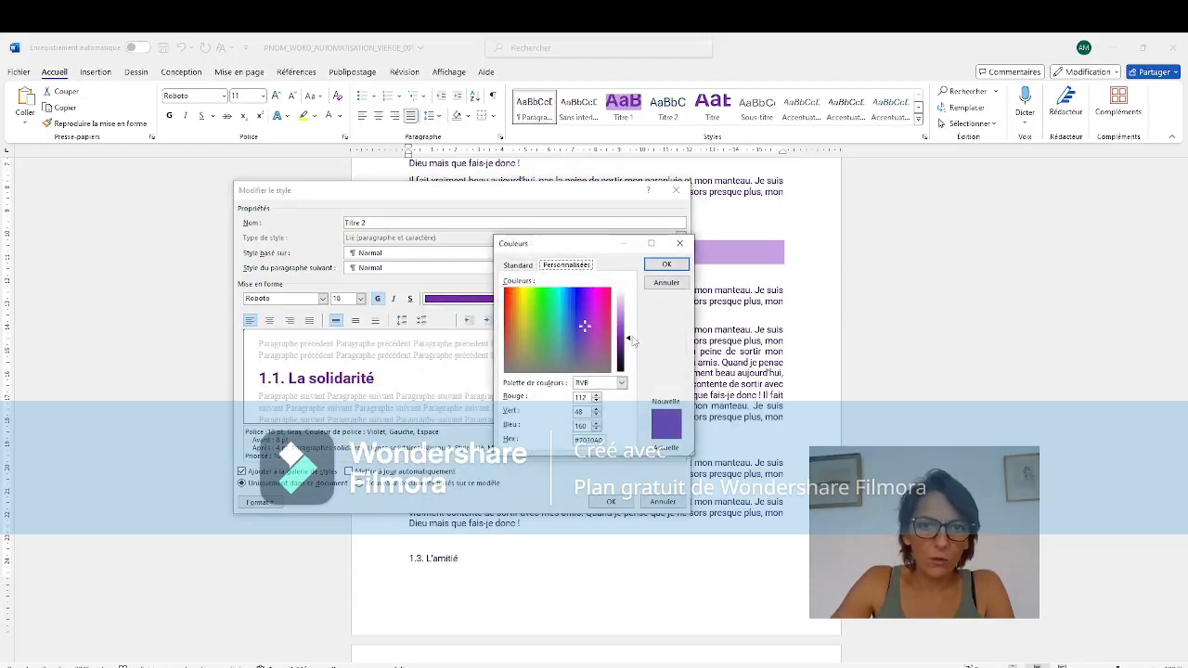
left_click_drag(629, 340, 628, 324)
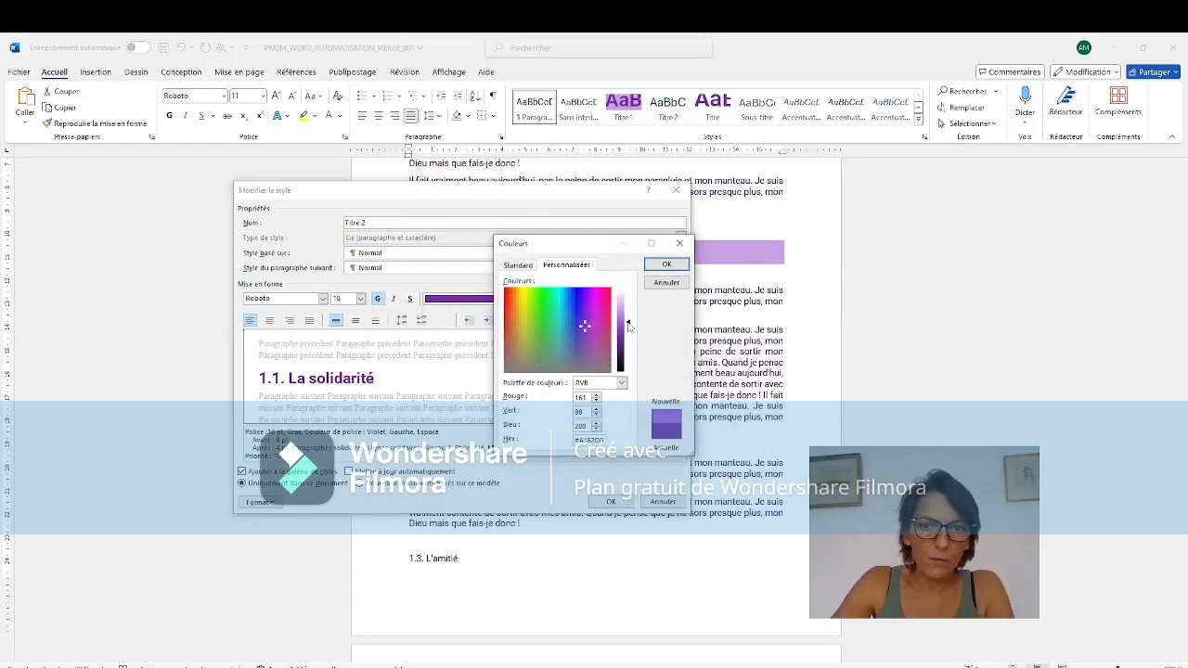
left_click(666, 264)
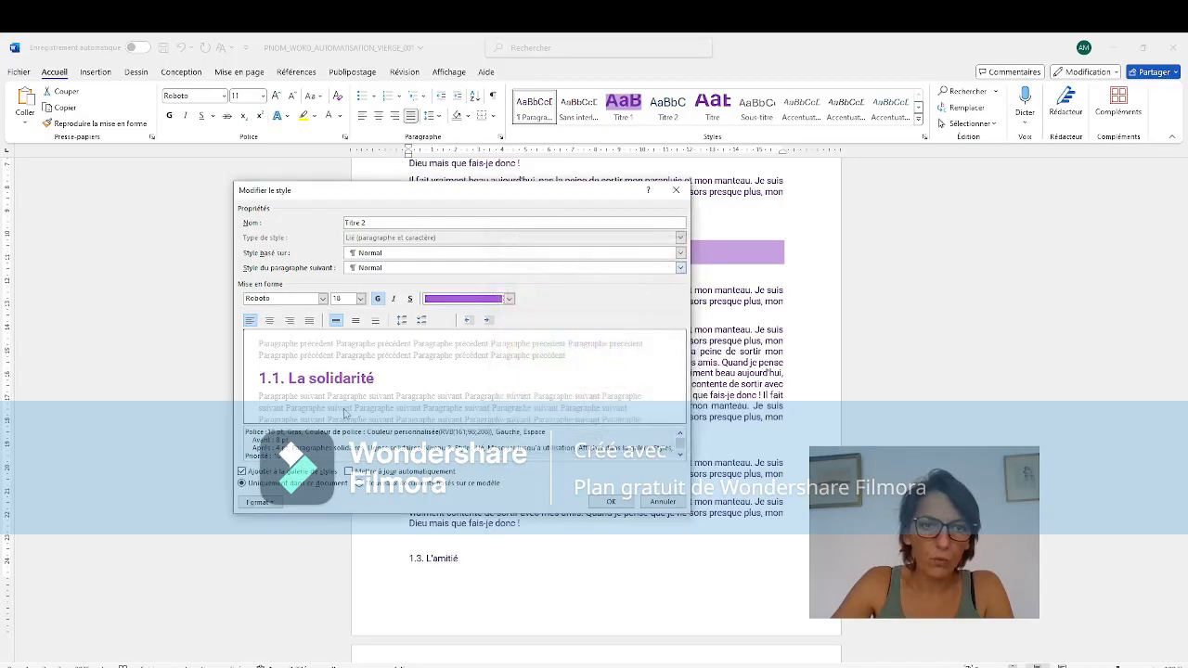
Step: Give the Titre 2 style a paragraph border on the bottom edge only, removing the top, left and right lines
left_click(260, 502)
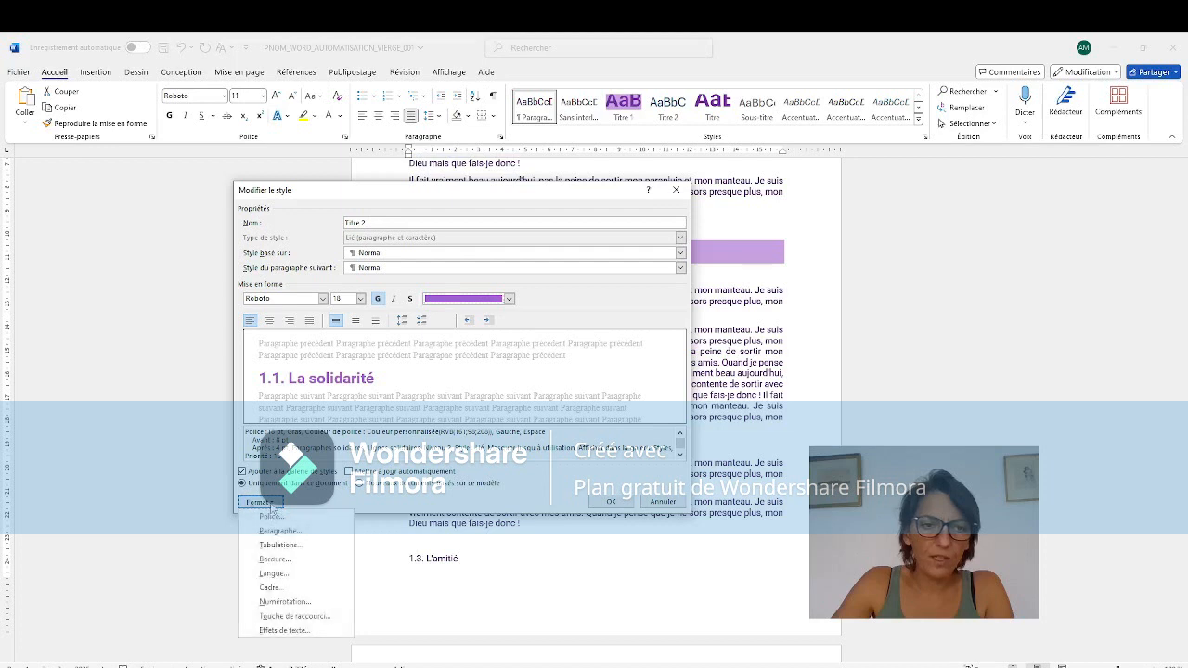
left_click(275, 559)
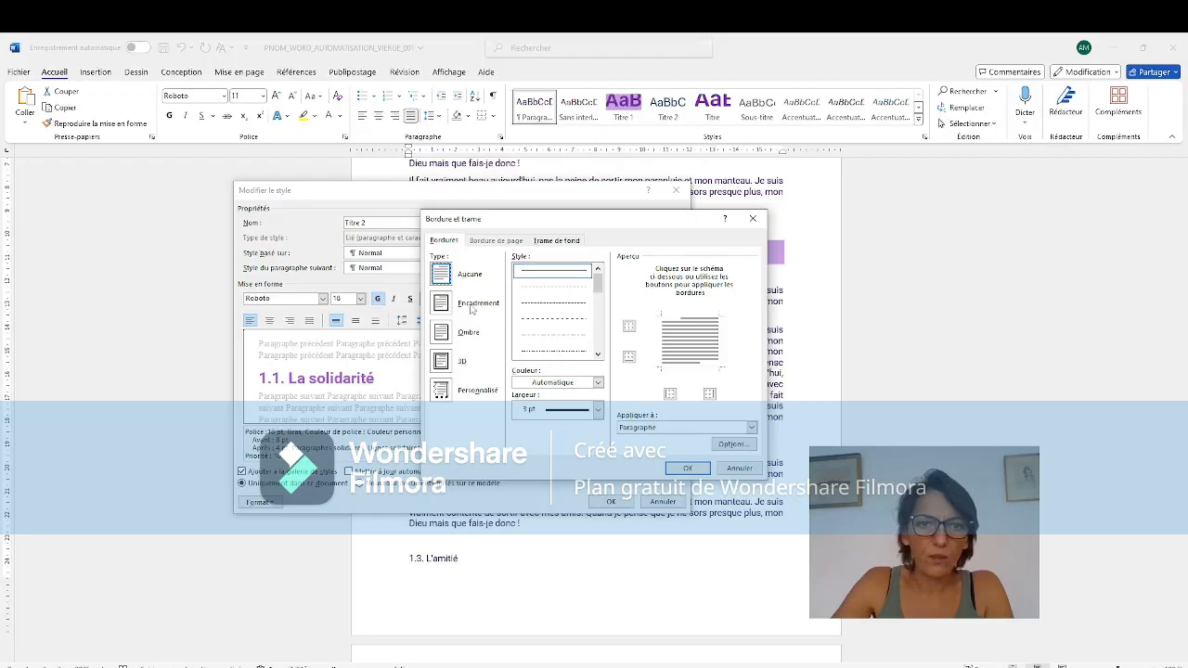
left_click(442, 304)
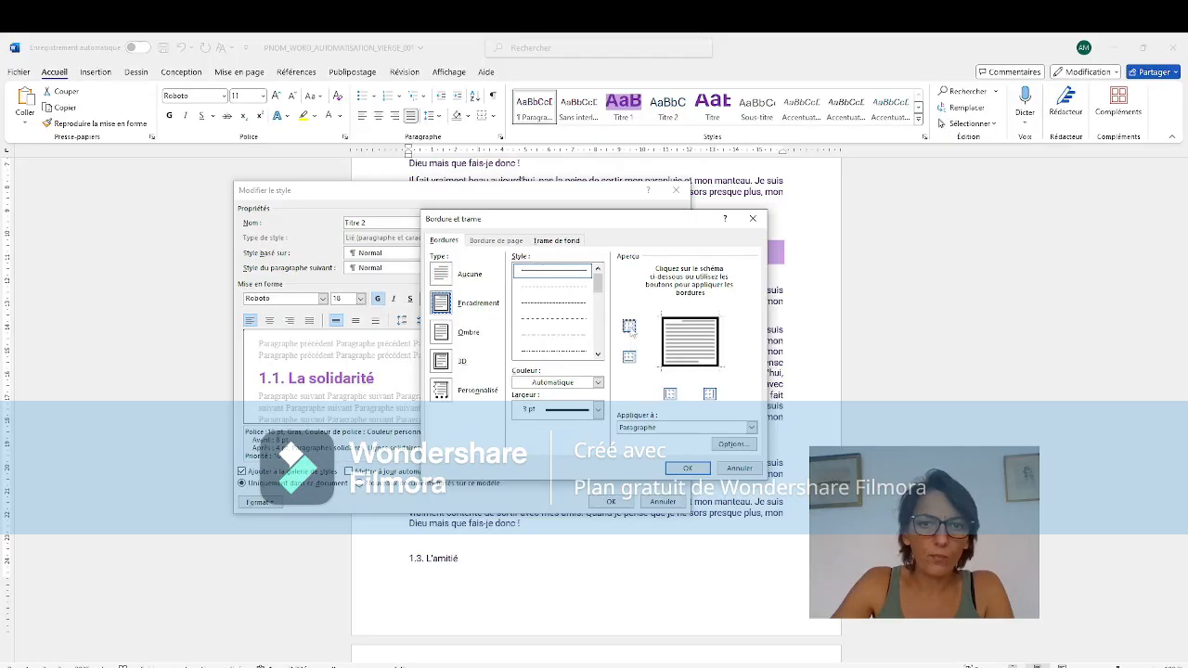
left_click(629, 326)
left_click(670, 395)
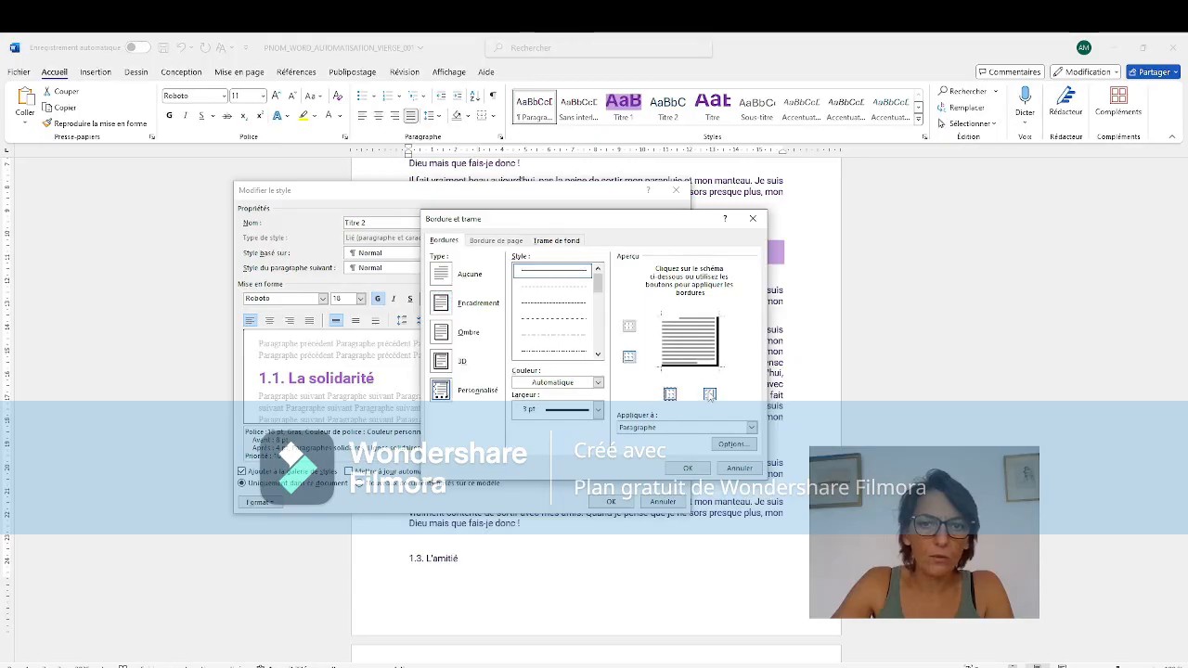
left_click(710, 394)
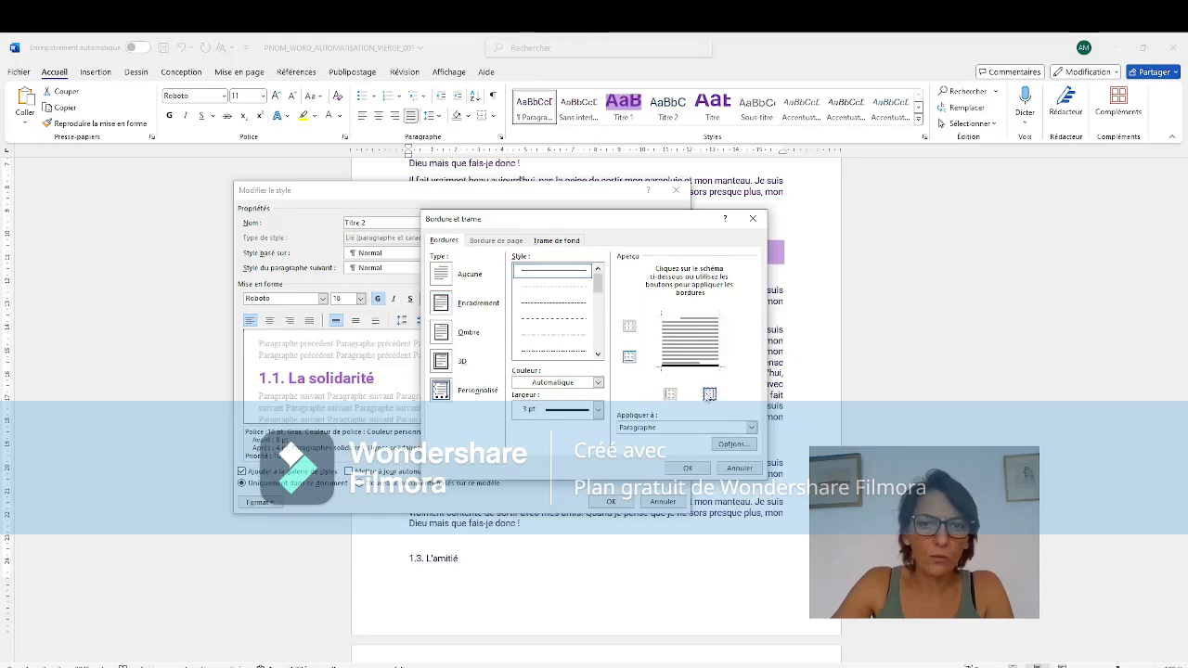
Step: Choose the recently used light violet as the border colour, accept the border settings and save the Titre 2 style
left_click(567, 383)
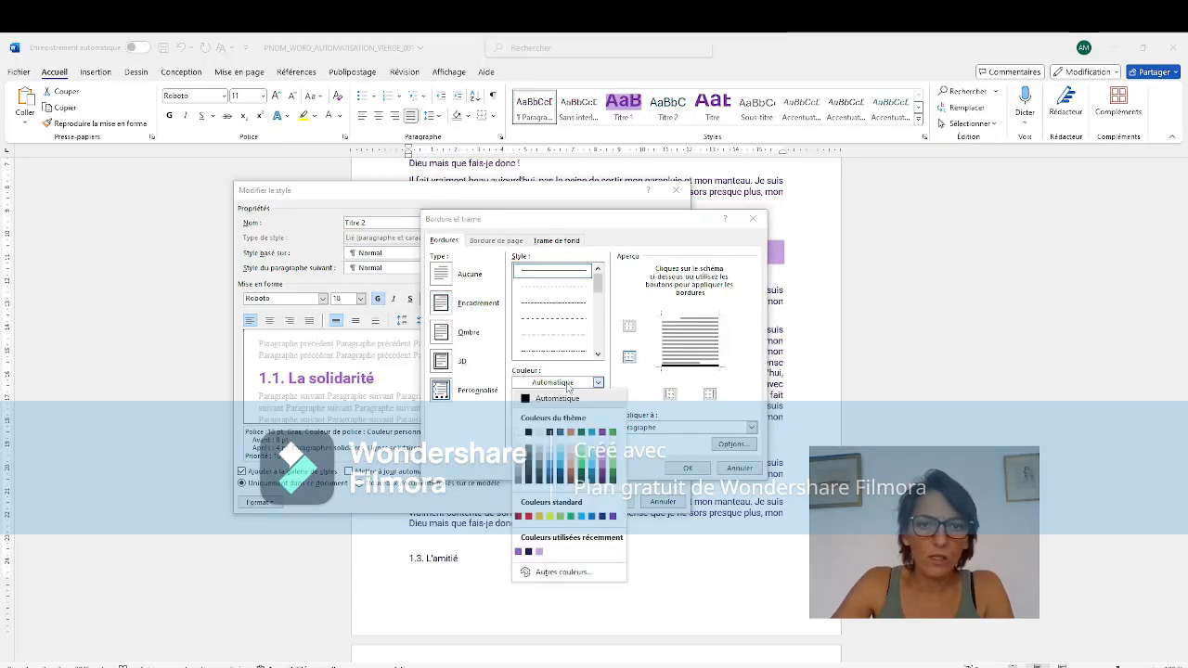
left_click(517, 552)
left_click(687, 468)
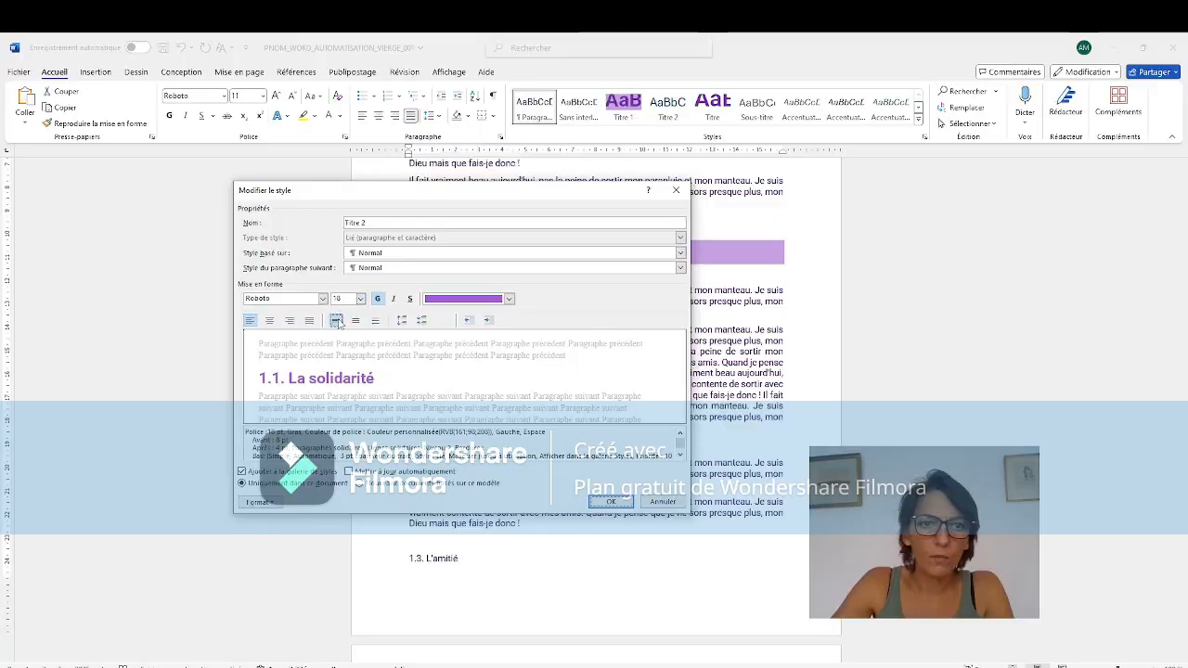
left_click(612, 503)
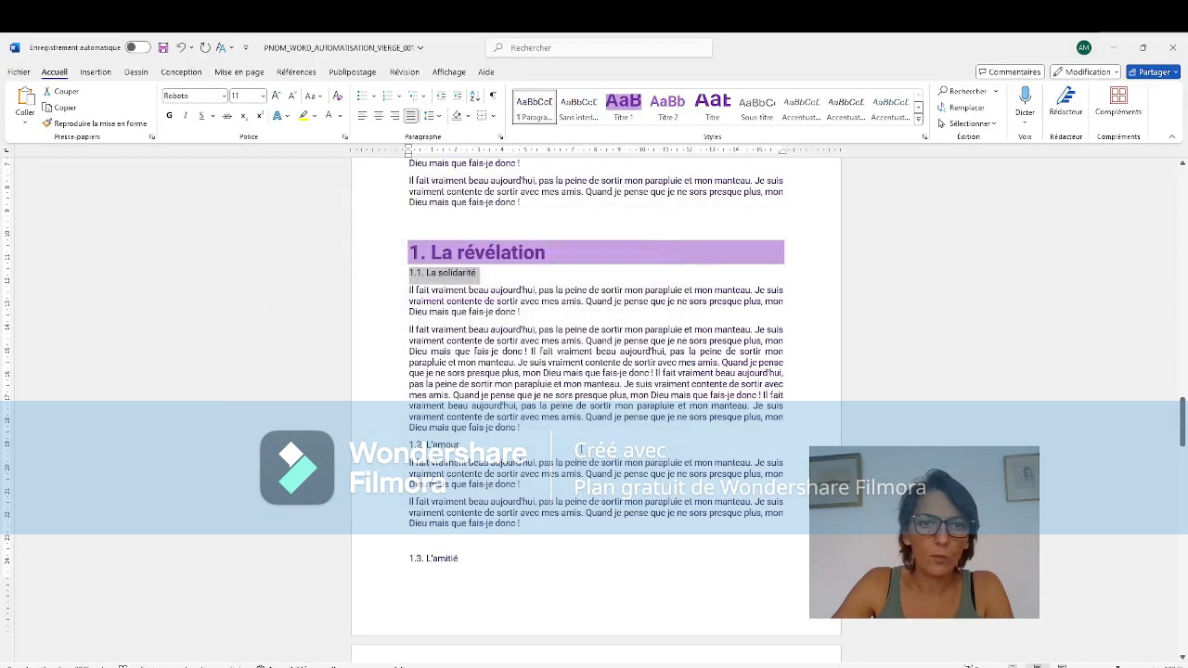
Step: Apply the Titre 2 style to the "1.1. La solidarité" subheading and place the cursor at its end
left_click(664, 118)
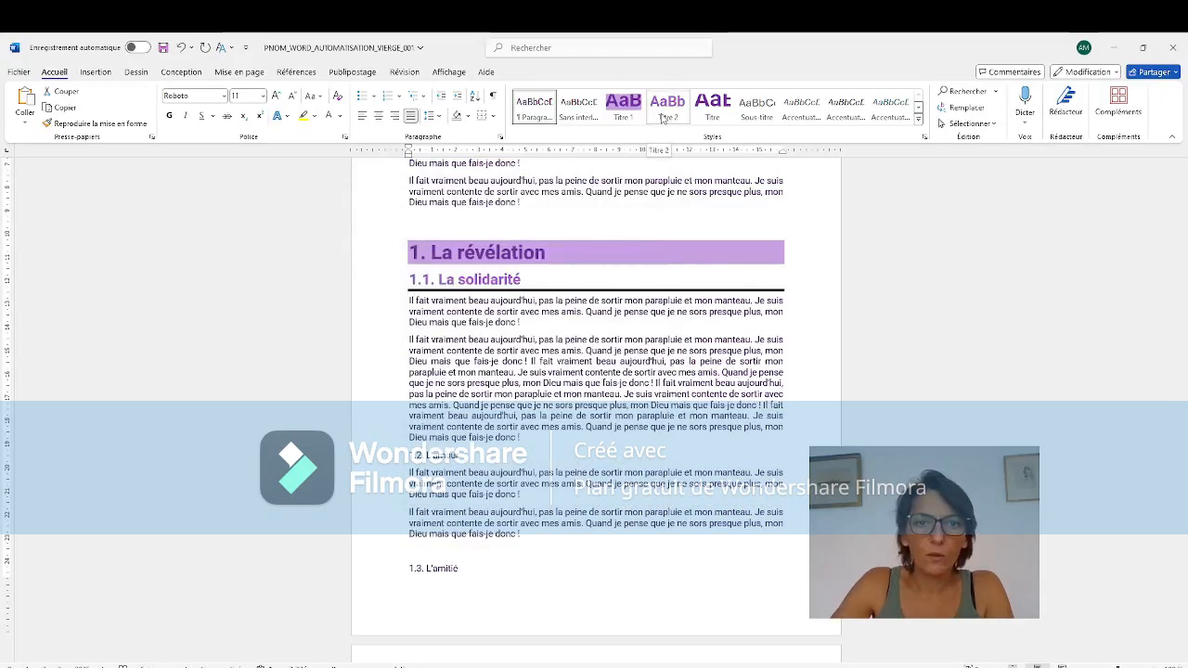
triple_click(493, 283)
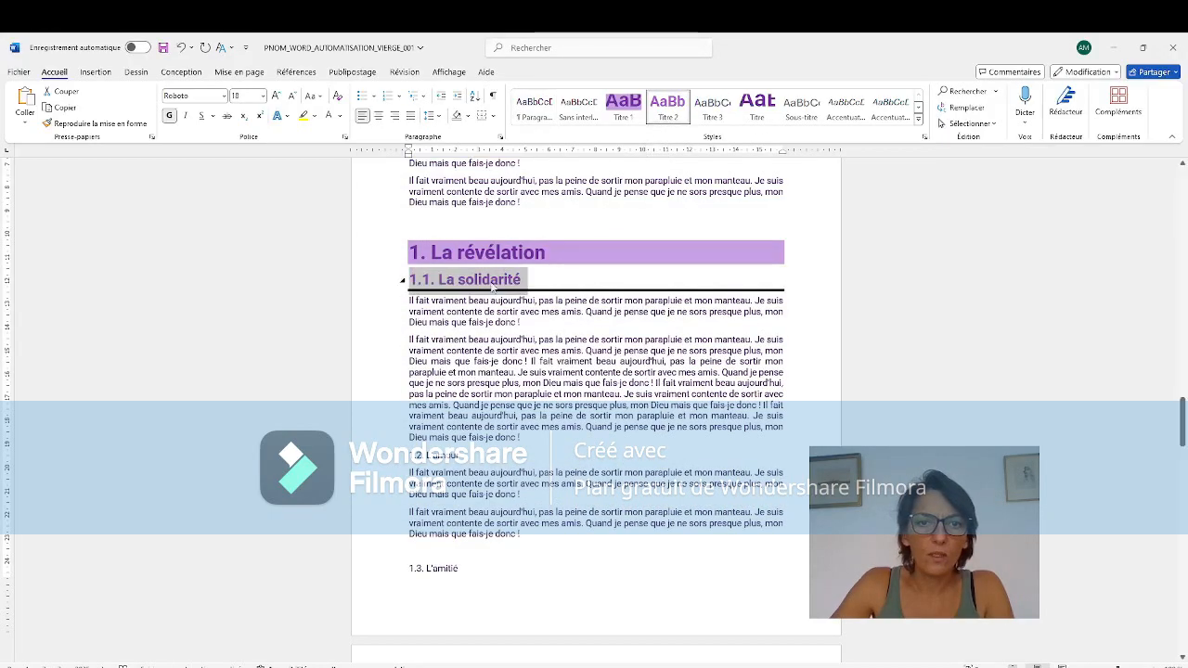
left_click(522, 279)
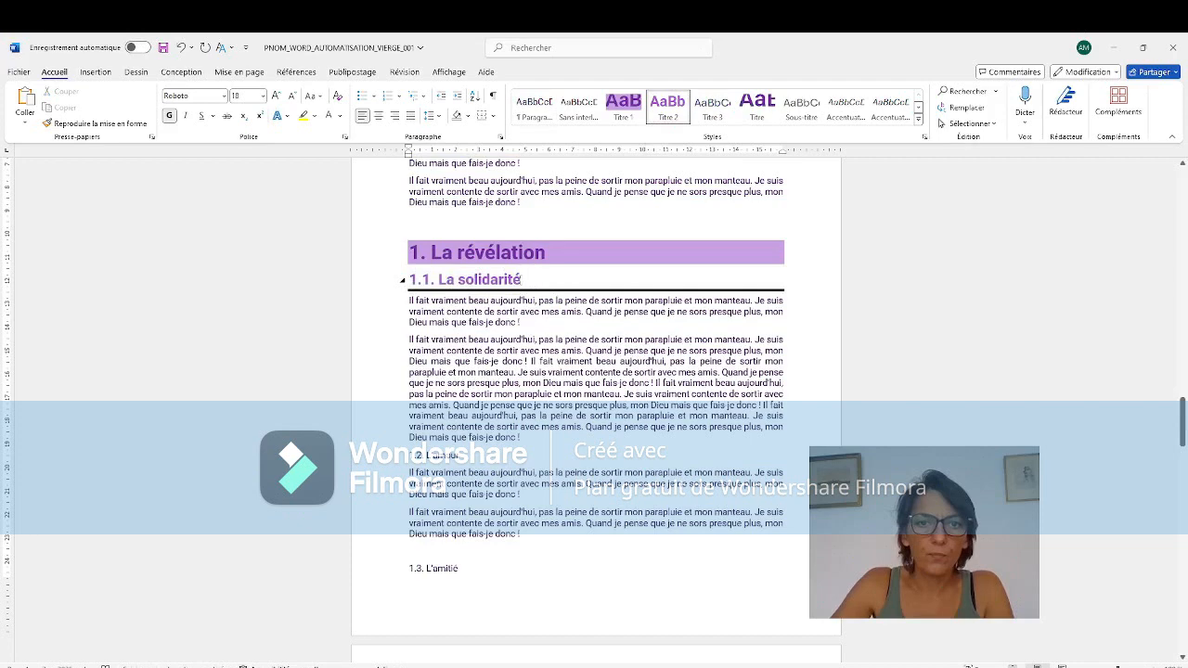
Step: Try to recolour the existing bottom border of the Titre 2 style in the recently used light violet
right_click(670, 110)
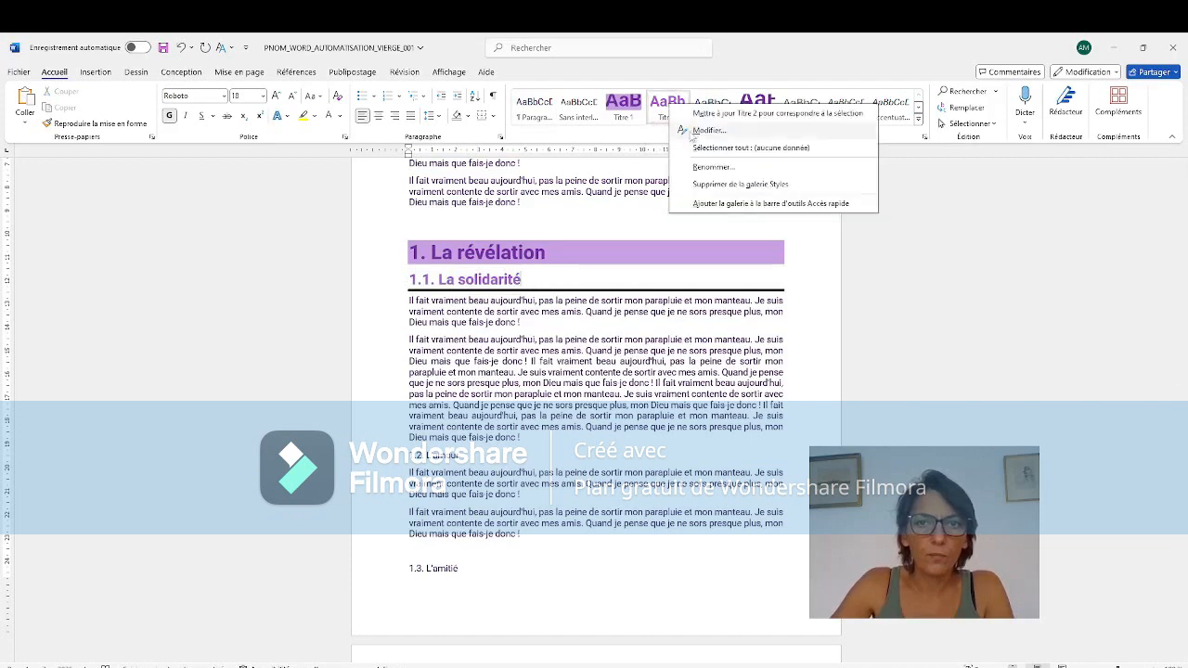
left_click(694, 130)
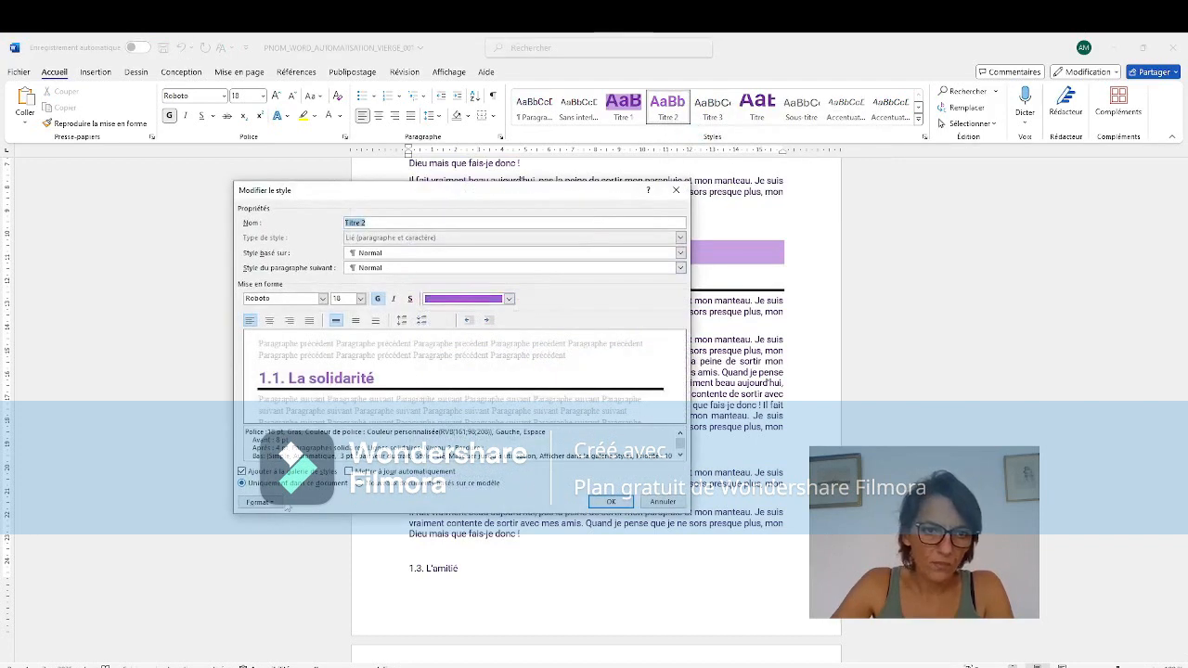
left_click(273, 504)
left_click(275, 558)
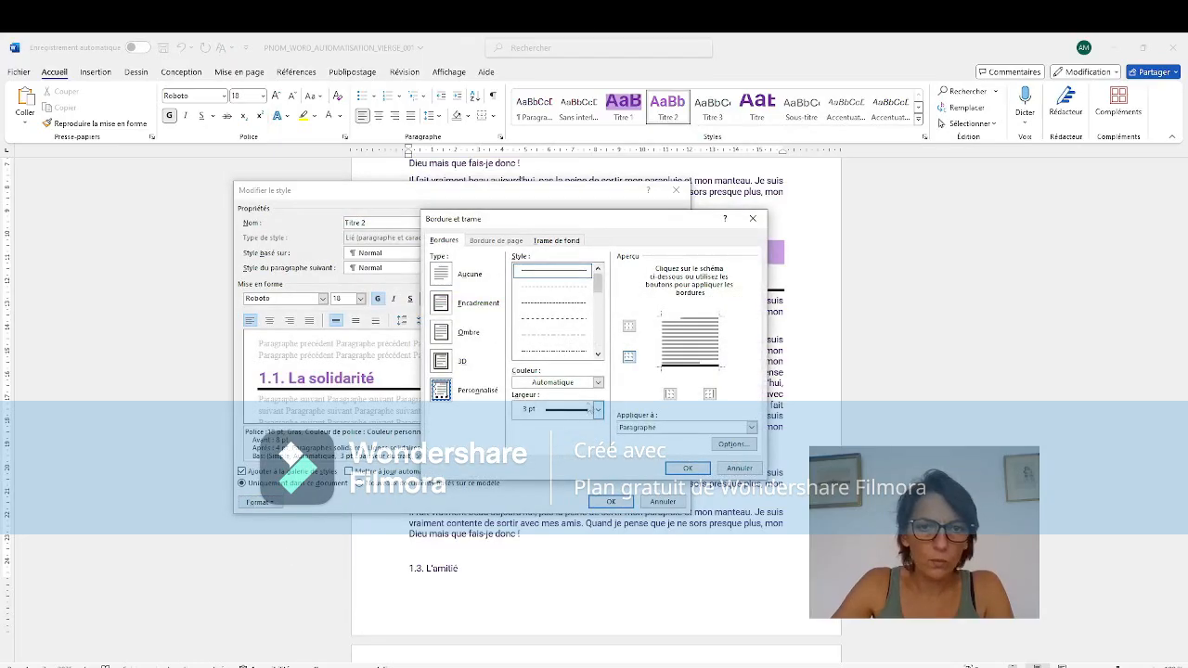
left_click(597, 382)
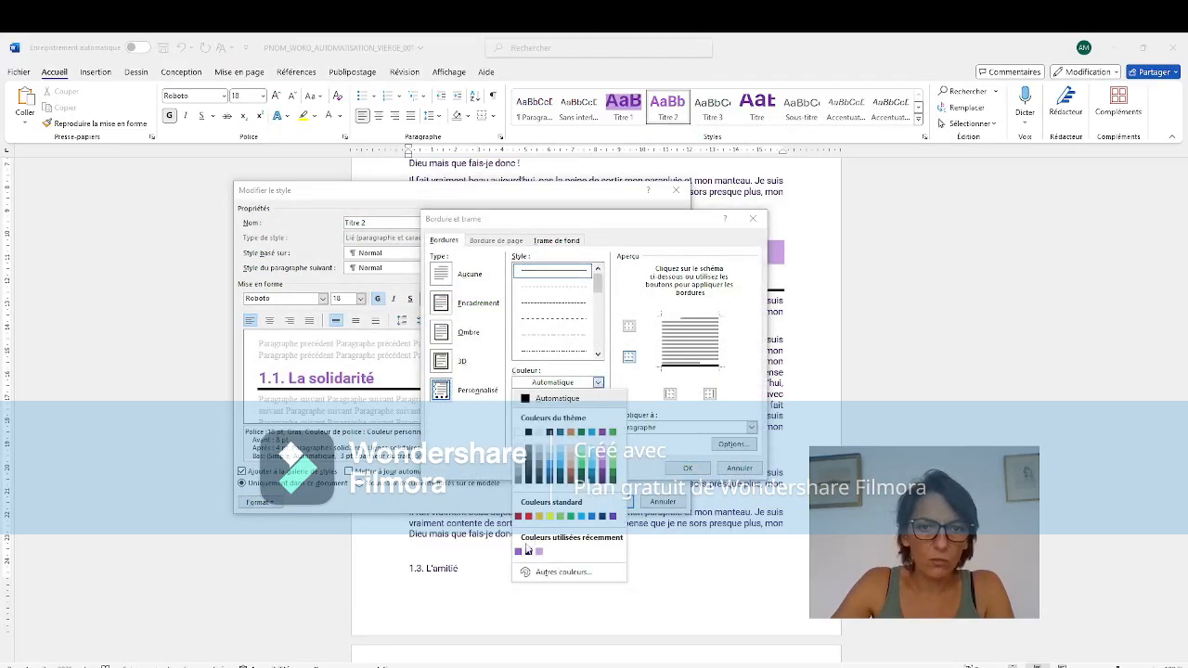
left_click(527, 551)
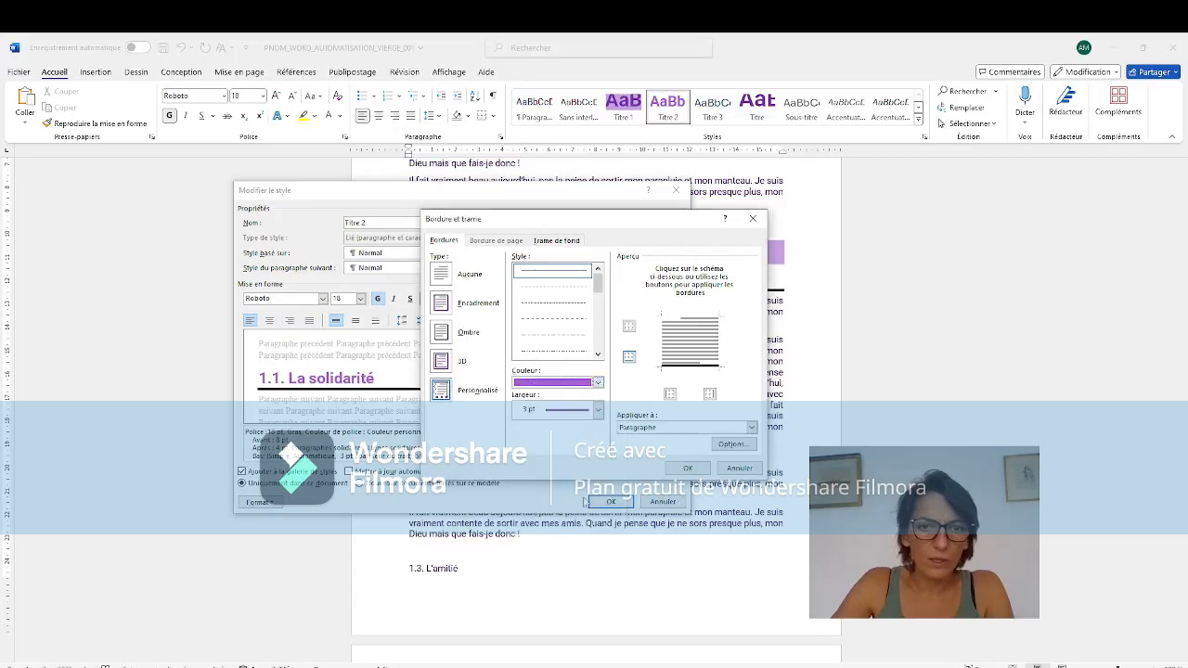
left_click(688, 468)
left_click(610, 502)
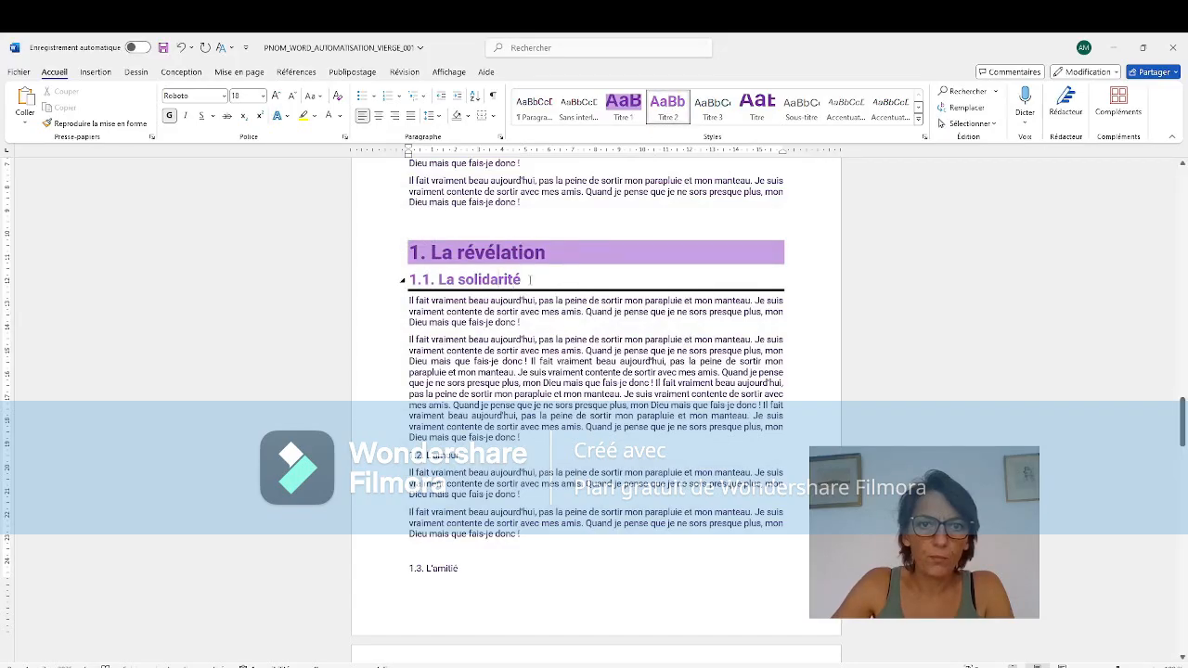
Step: Try again to colour the Titre 2 style's bottom border with the first recently used violet, accept the border settings and save the style
right_click(670, 104)
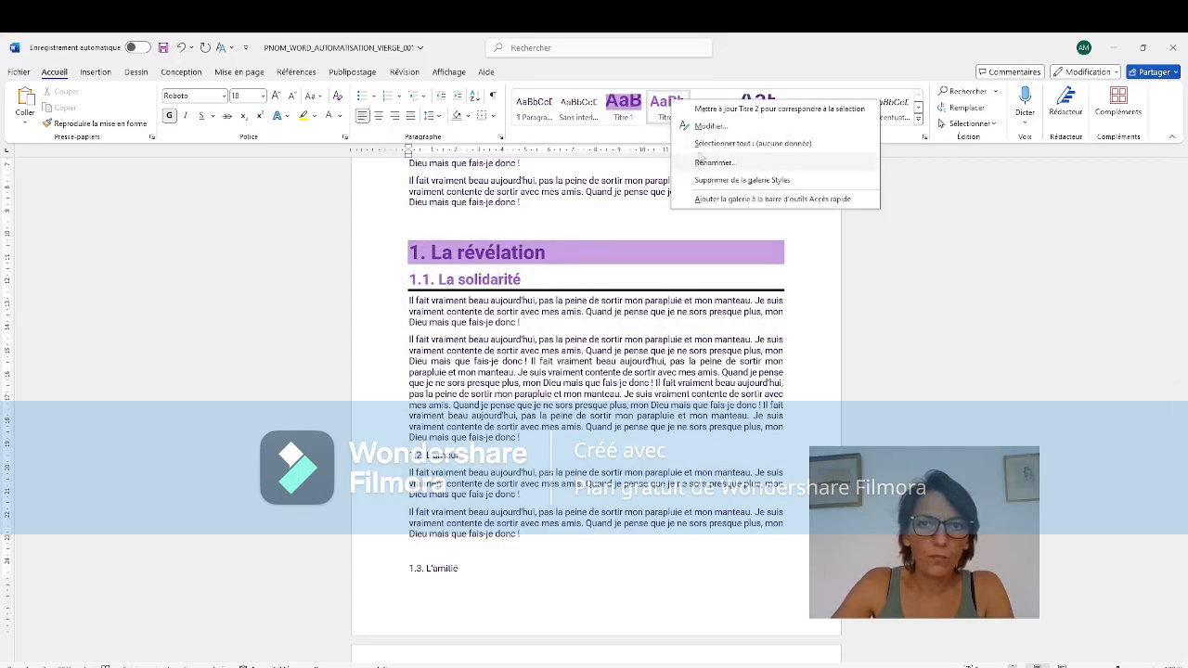
left_click(709, 125)
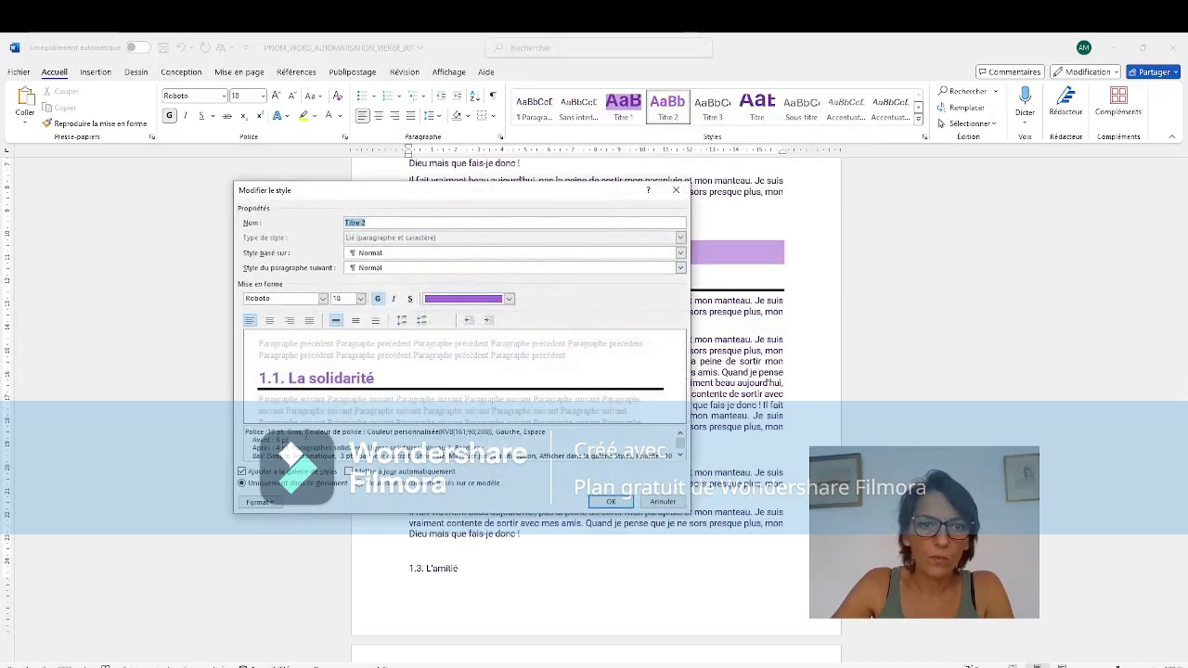
left_click(258, 501)
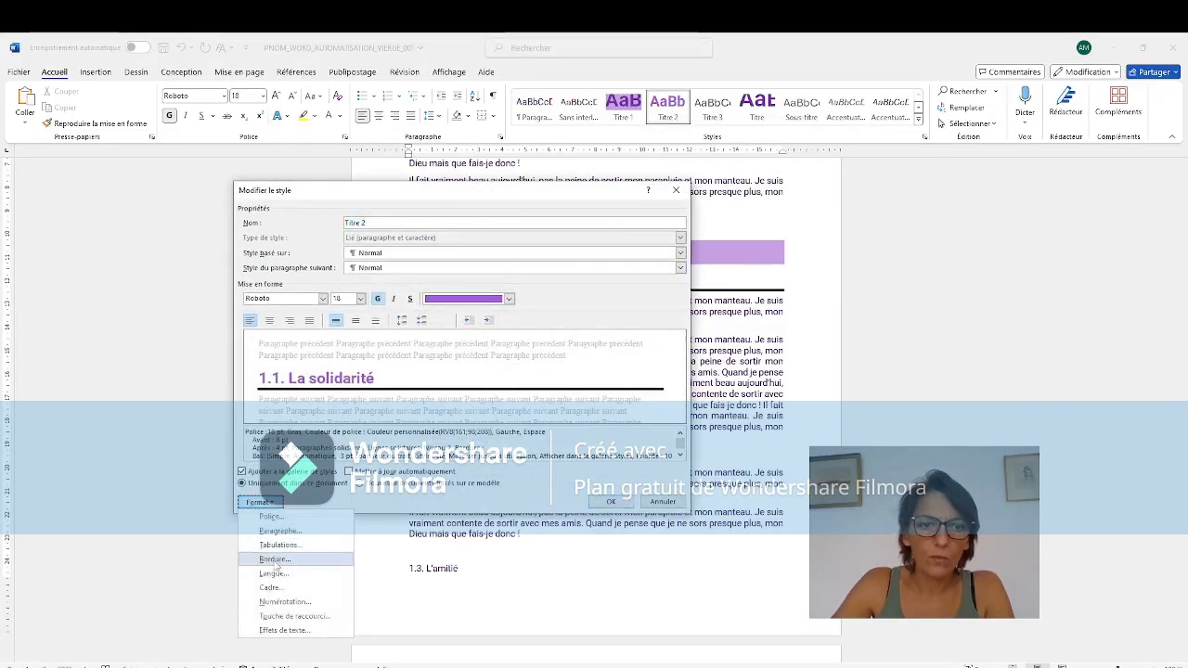
left_click(274, 559)
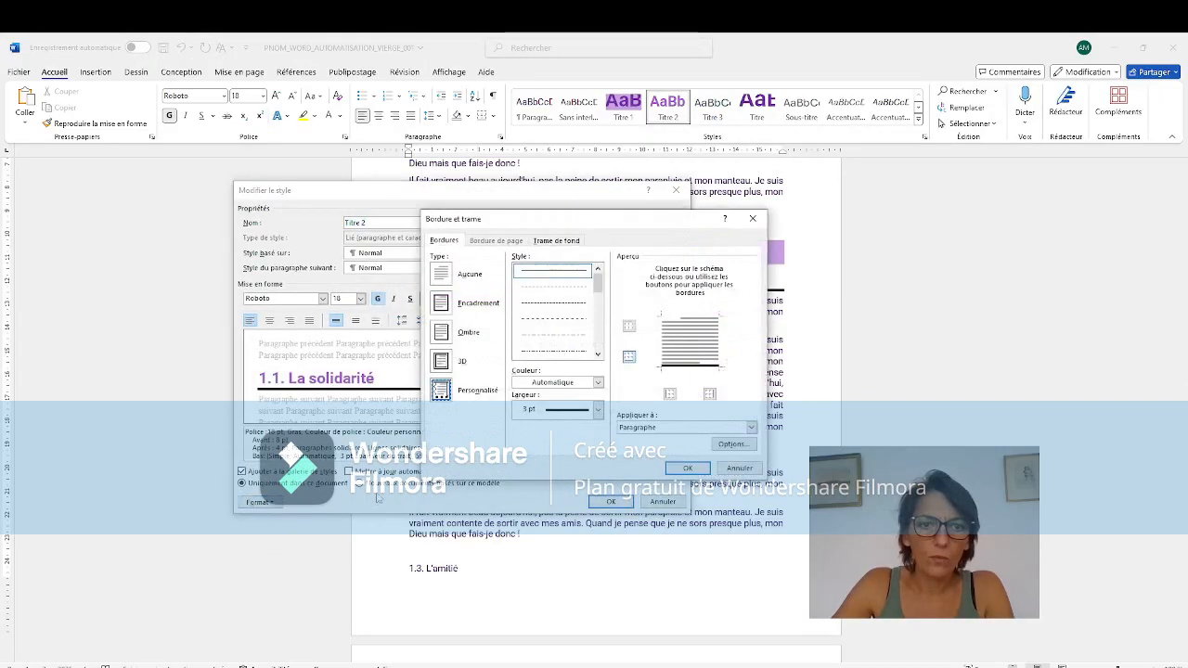
left_click(598, 382)
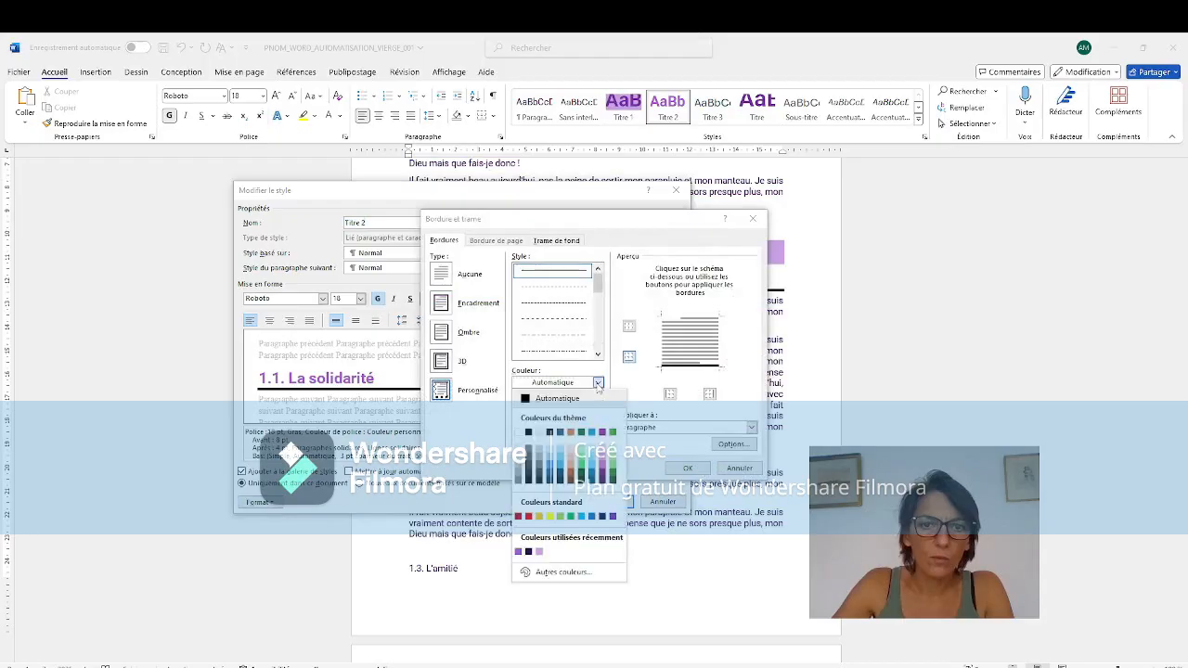
left_click(518, 551)
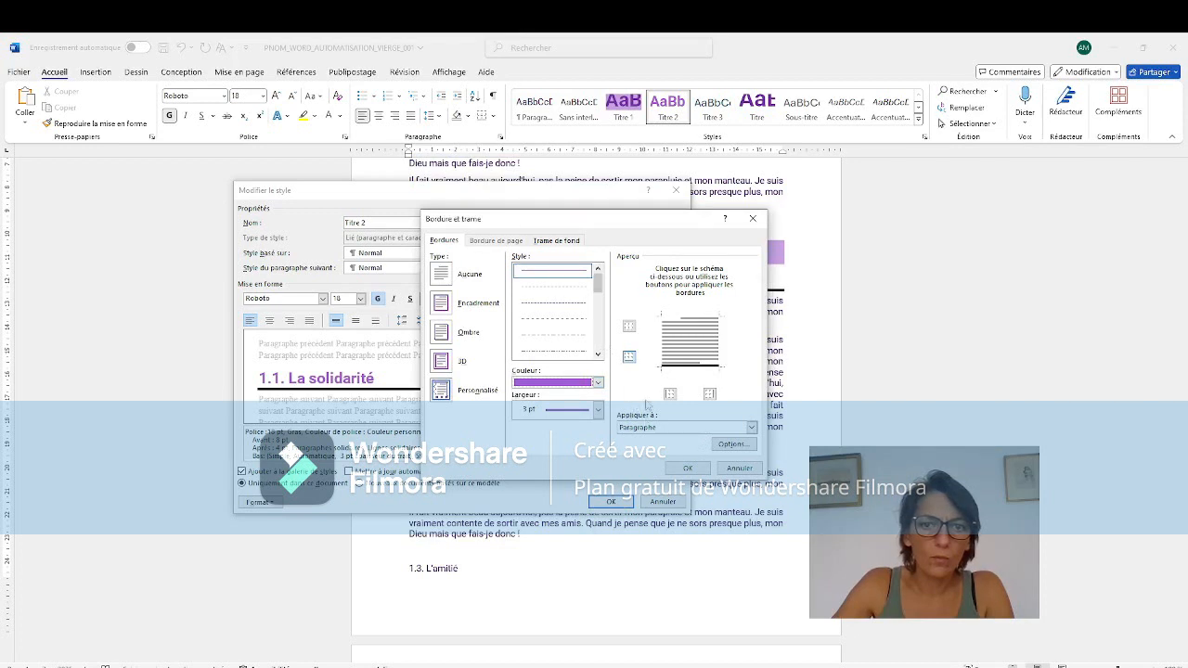
left_click(687, 469)
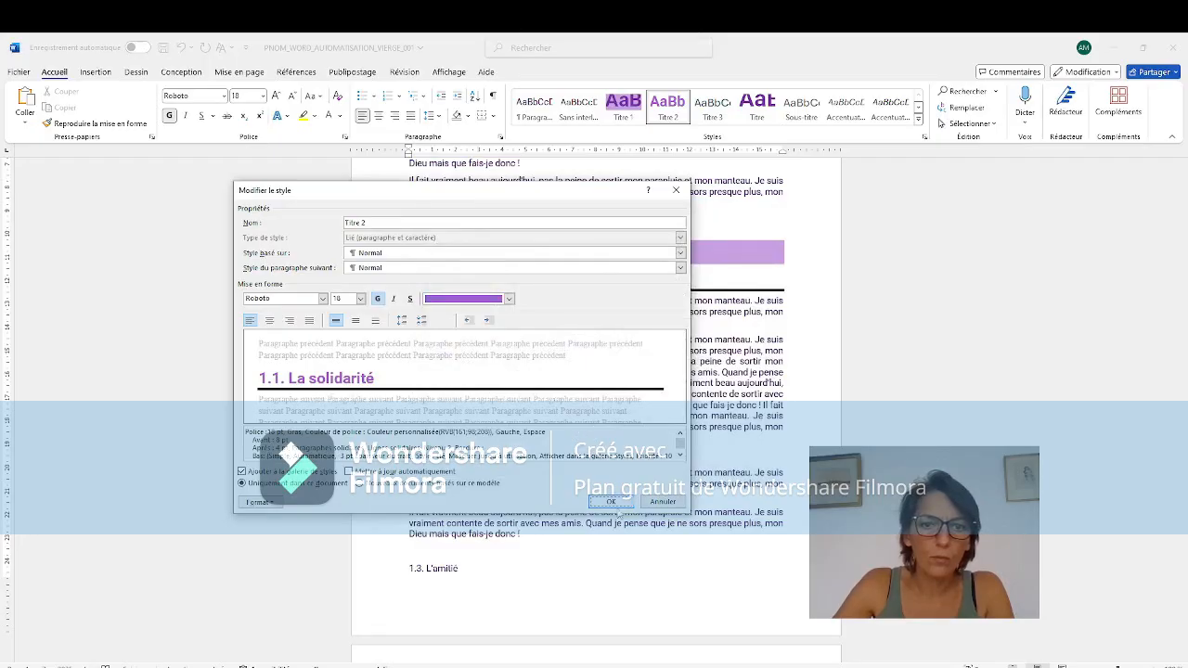
left_click(610, 500)
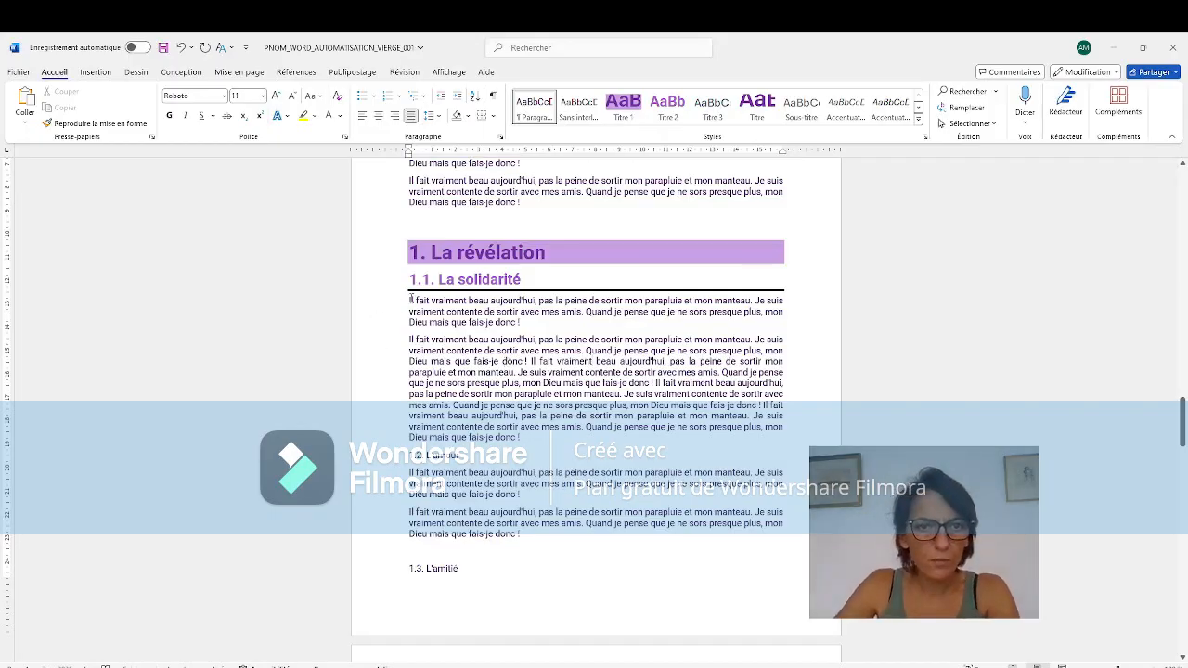
key("Return")
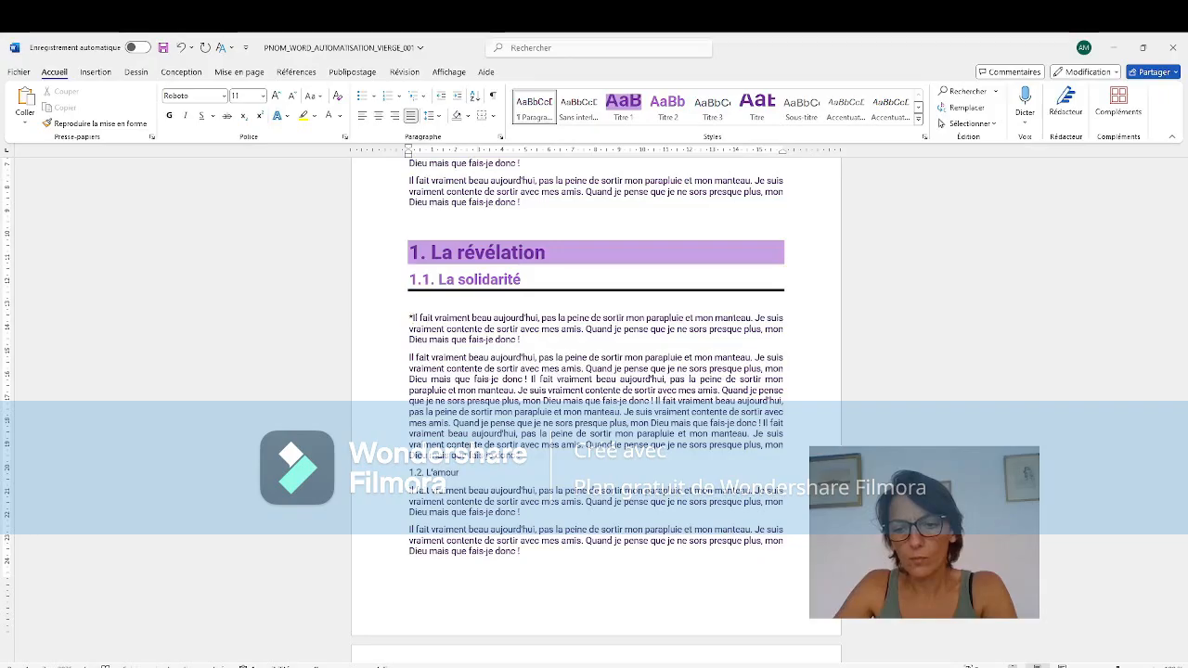
key("BackSpace")
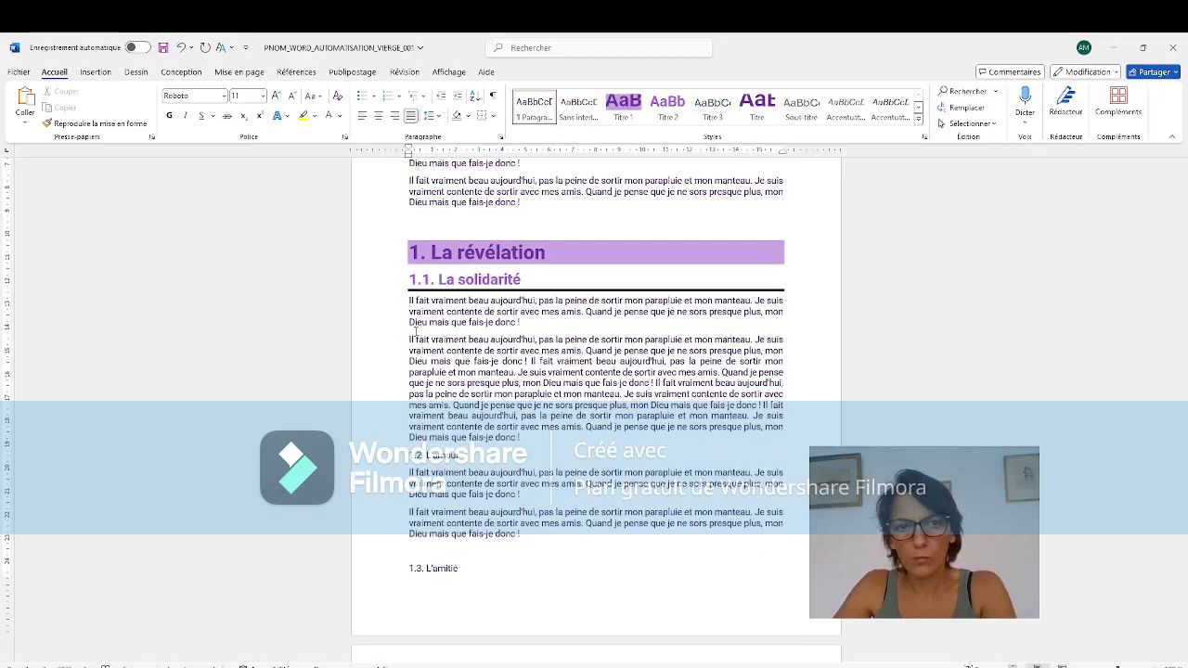
key("ctrl+z")
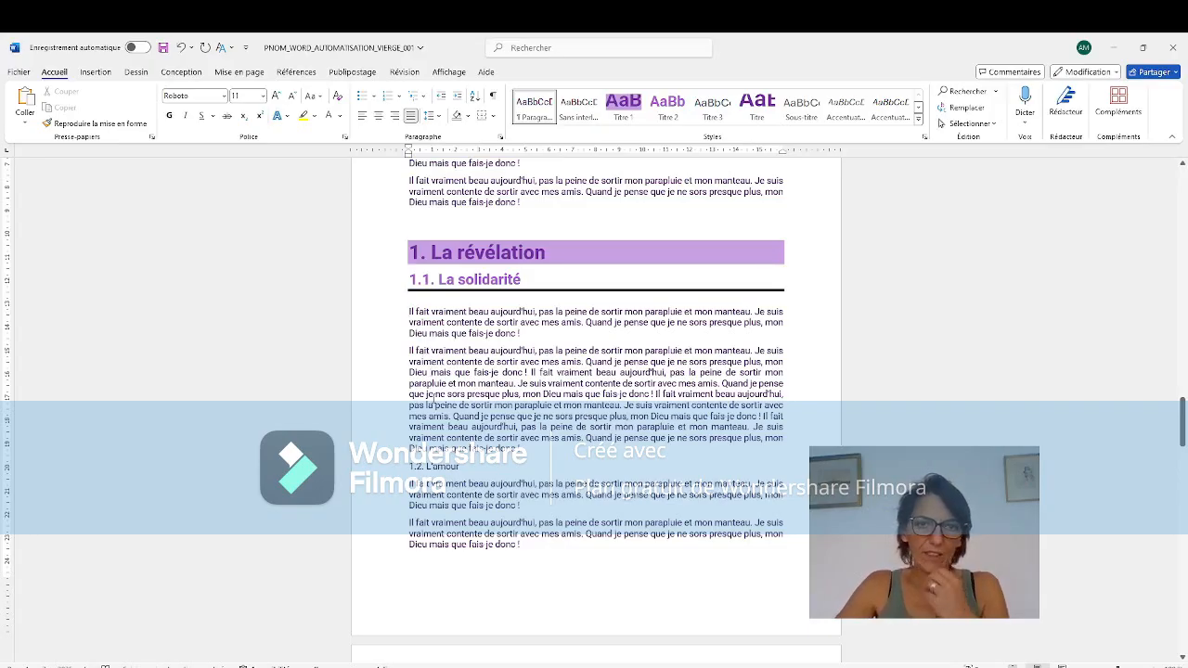
key("BackSpace")
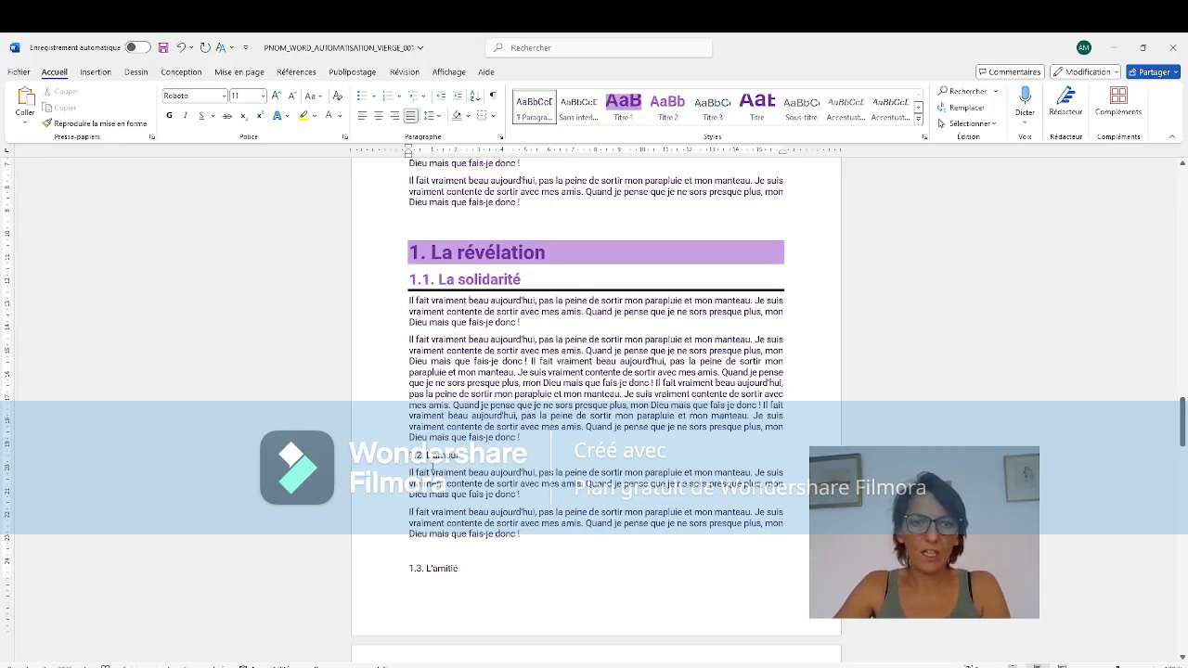
Step: Apply the Titre 2 style to the "1.2. L'amour" and "1.3. L'amitié" subheadings
left_click_drag(462, 456, 409, 456)
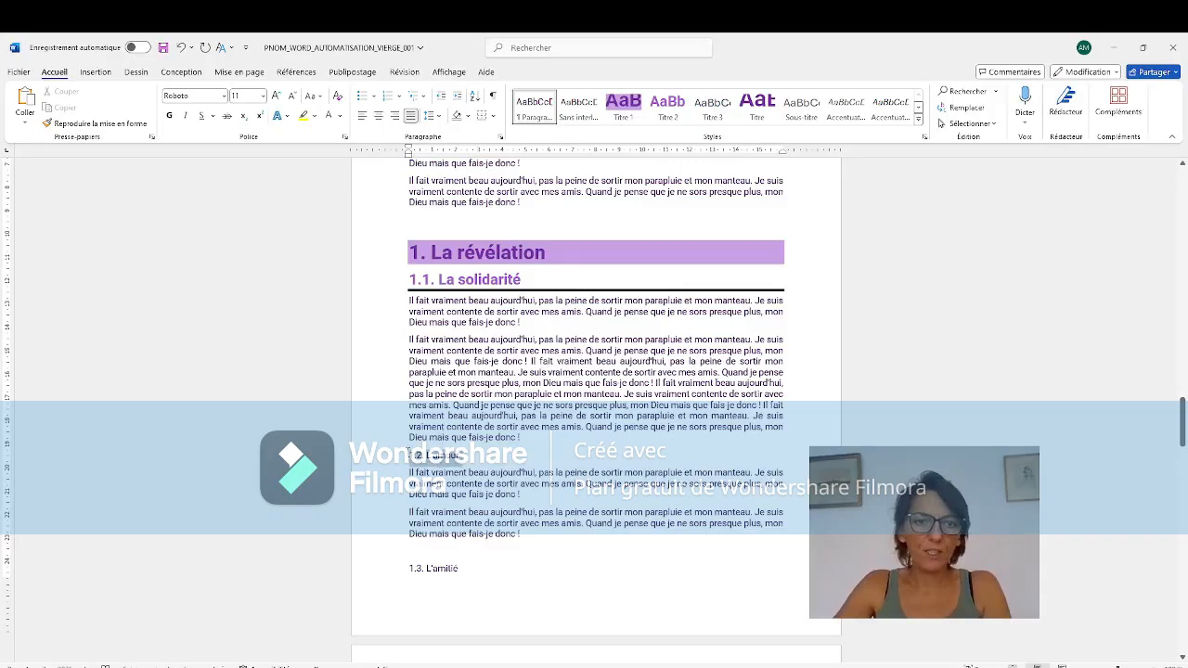
left_click(667, 117)
scroll(450, 545, "down", 5)
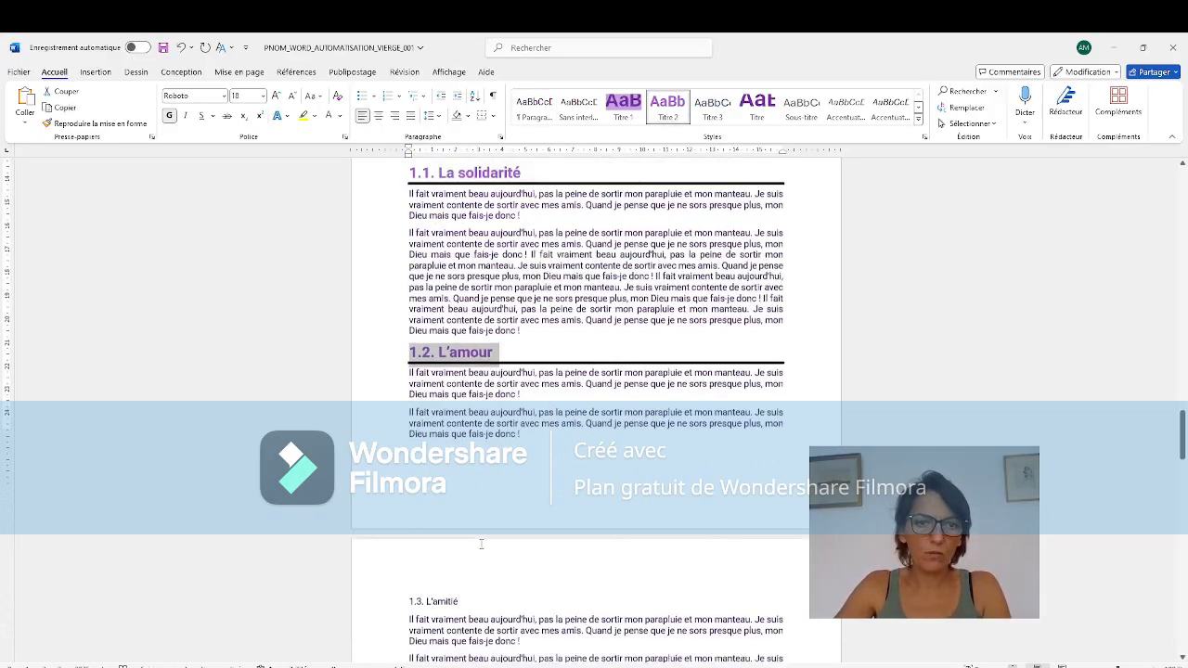
left_click_drag(458, 471, 408, 470)
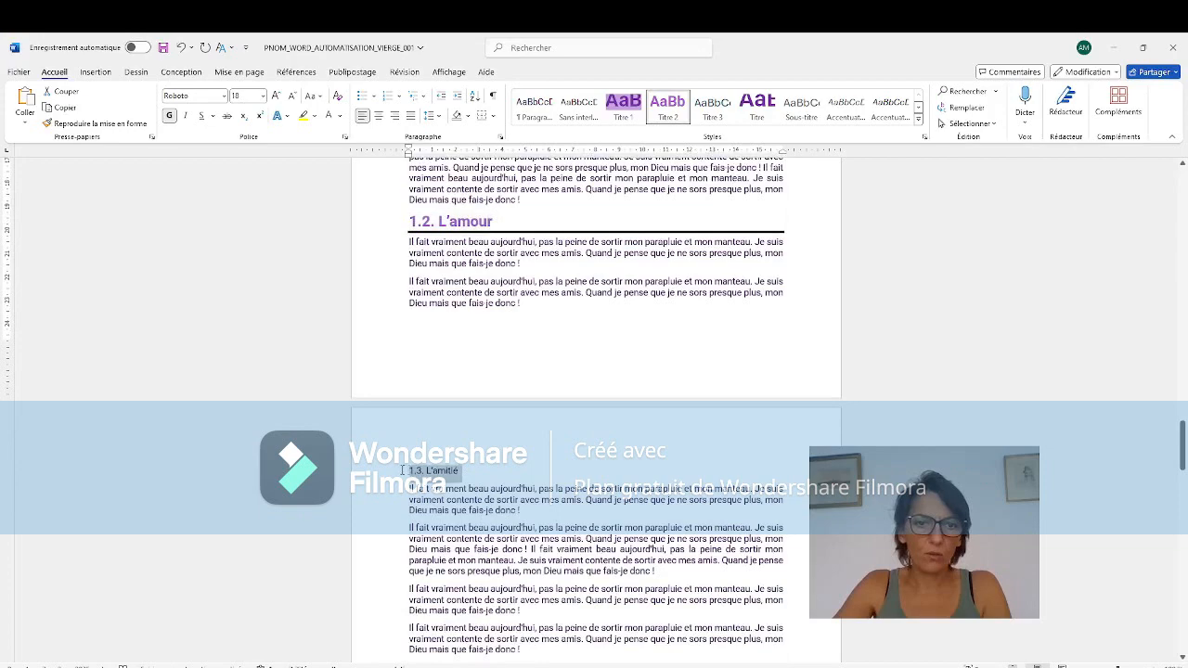
left_click(667, 117)
scroll(461, 521, "down", 7)
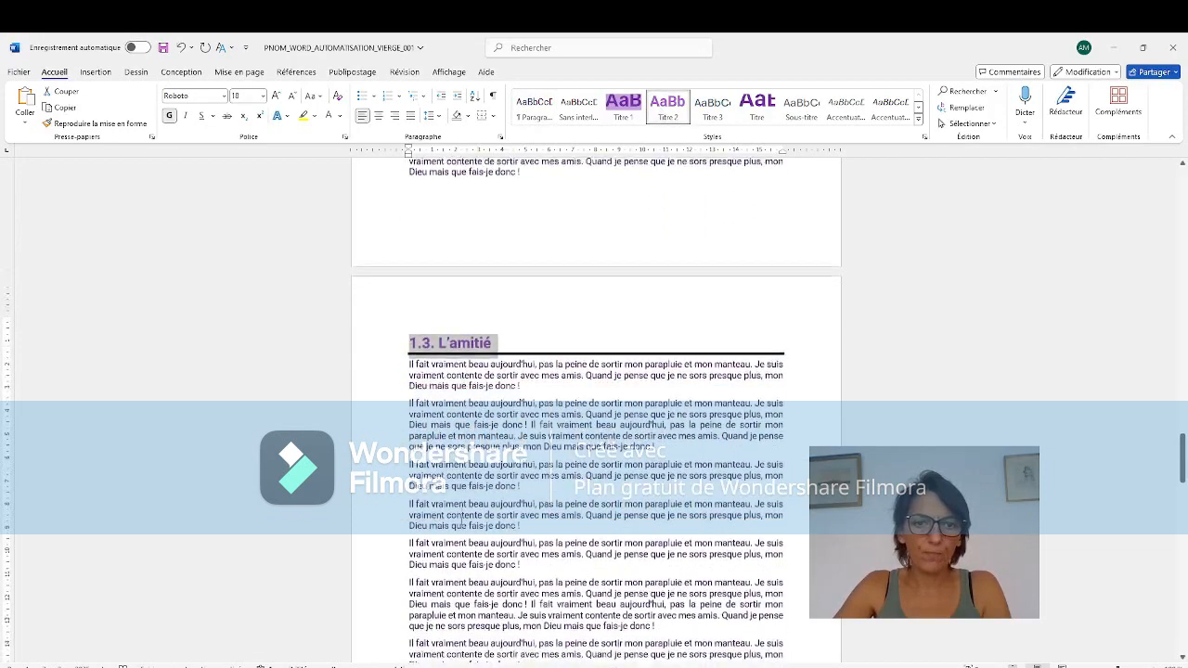
Step: Apply the Titre 2 style to the "4.1. La solidarité", "4.2. L'amour" and "4.3. L'amitié" subheadings
scroll(456, 561, "down", 8)
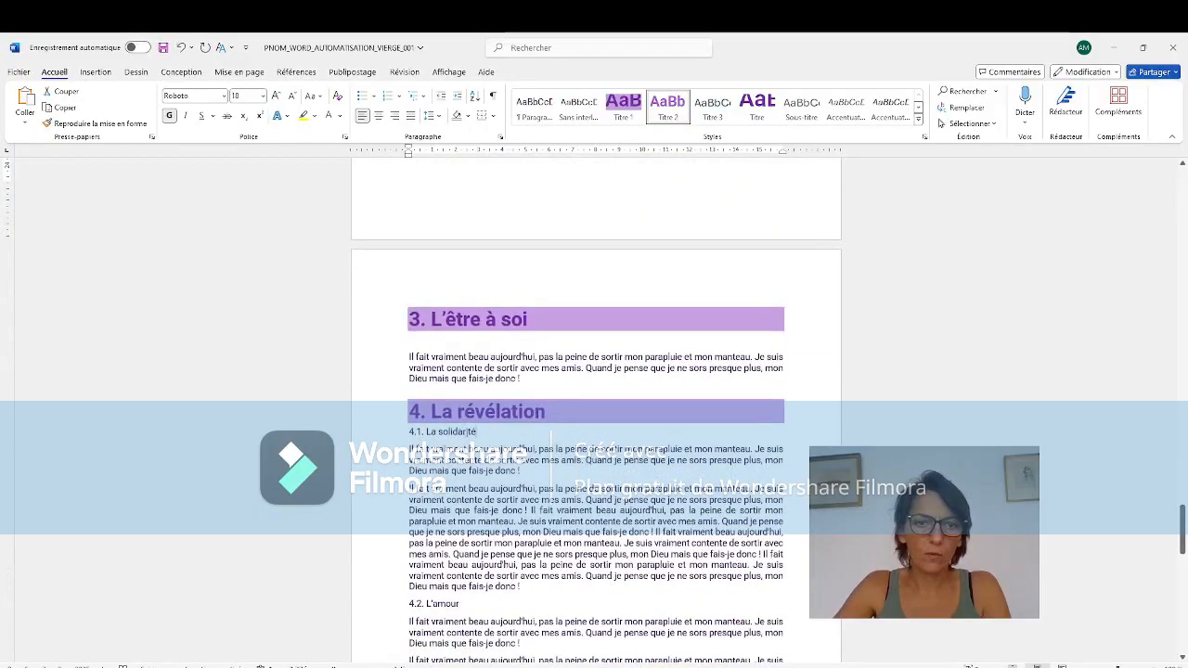
left_click_drag(483, 433, 408, 433)
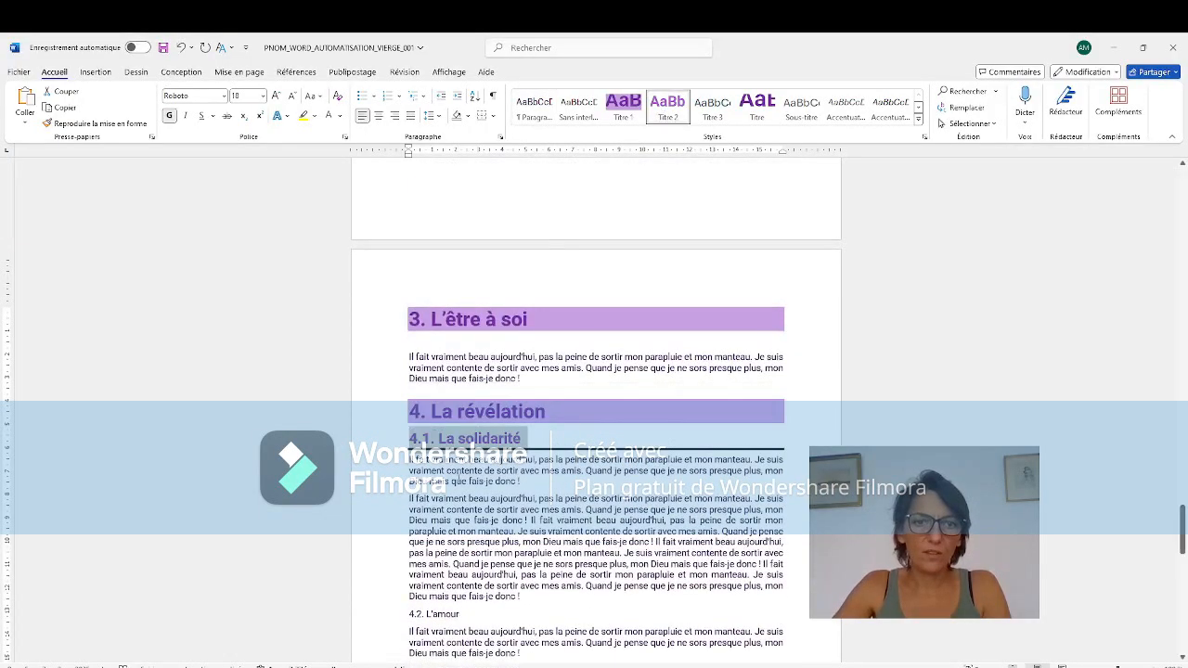
left_click(662, 110)
scroll(482, 470, "down", 3)
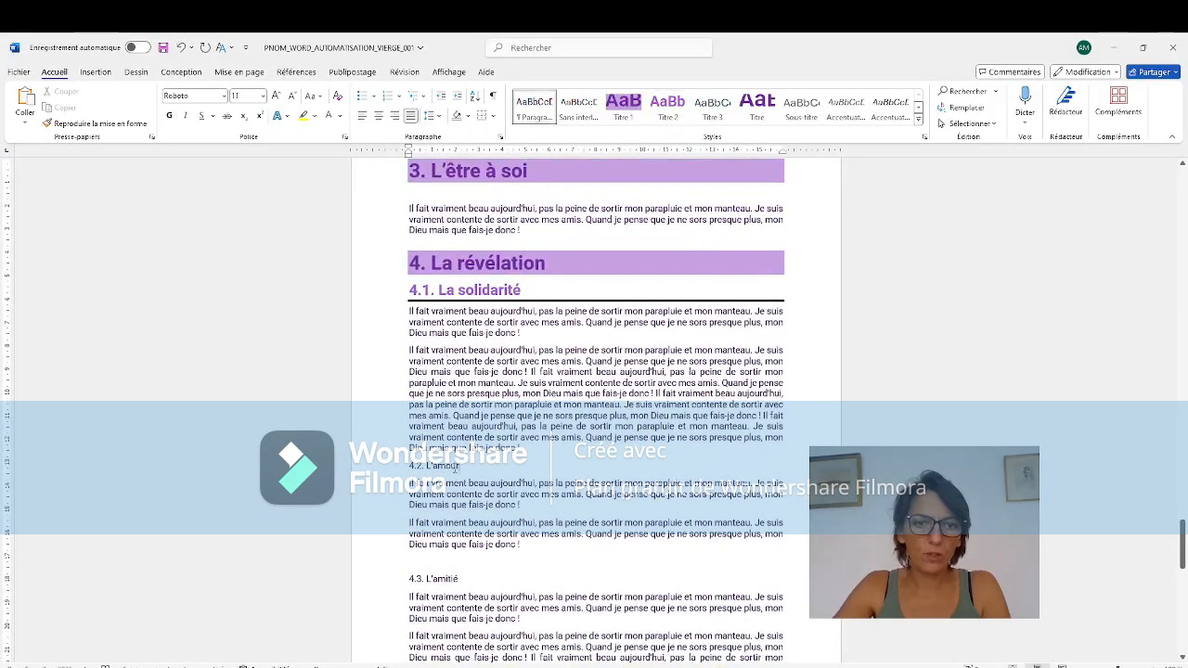
left_click_drag(481, 470, 409, 468)
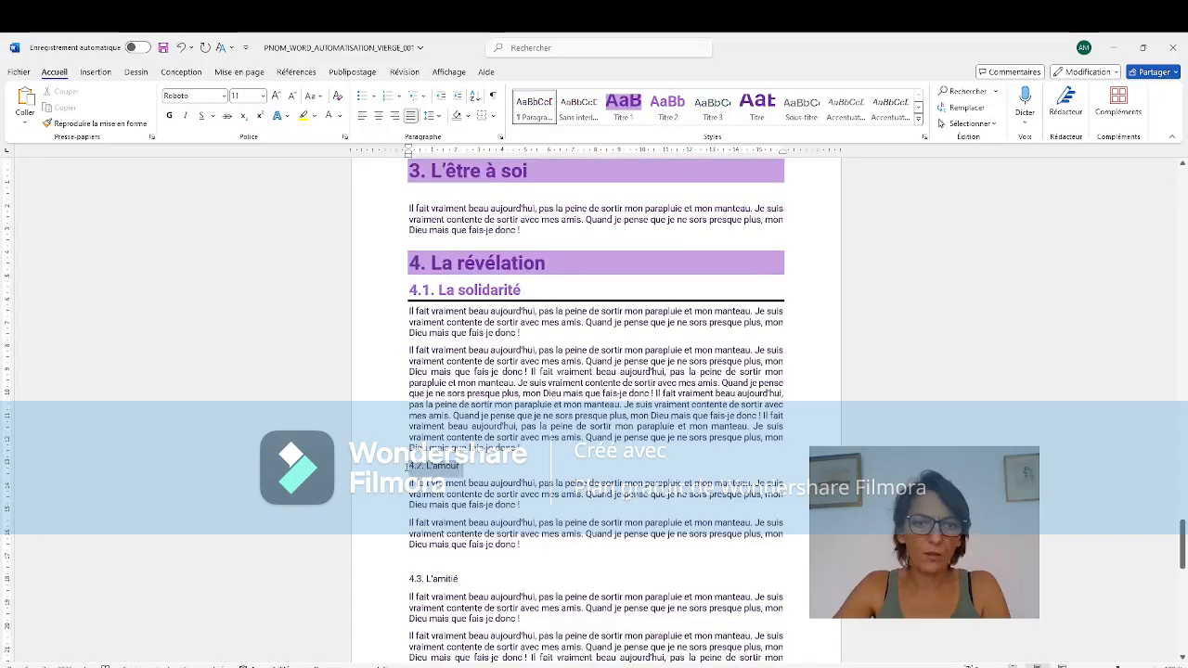
left_click(662, 110)
left_click_drag(456, 586, 415, 586)
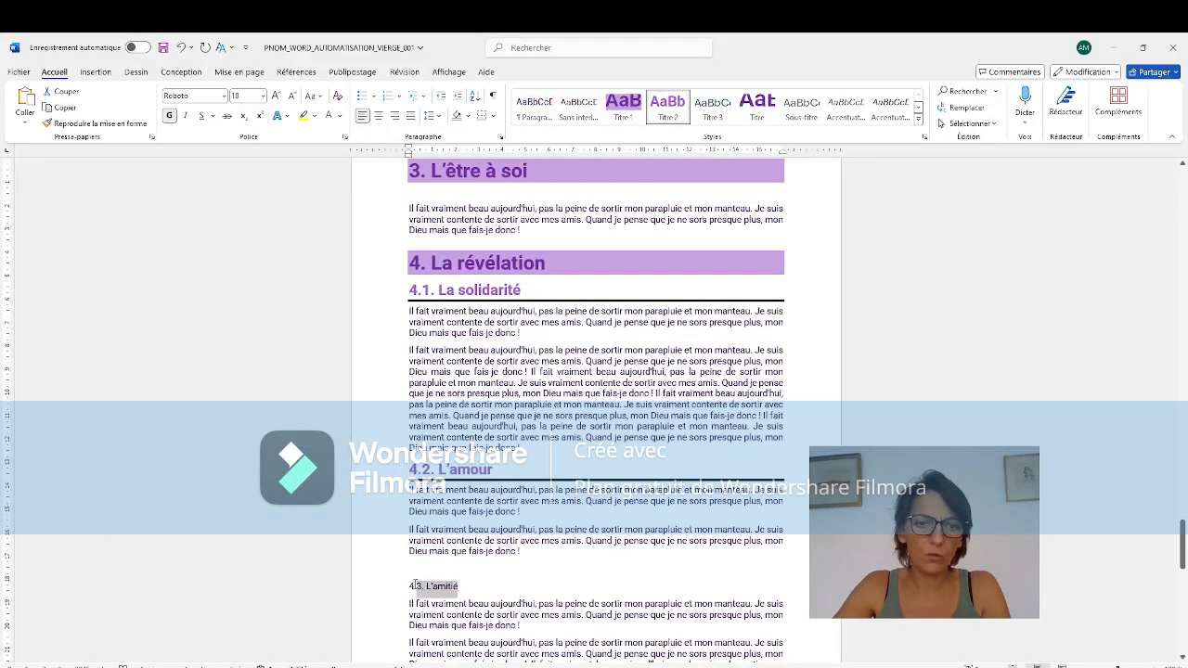
left_click(662, 110)
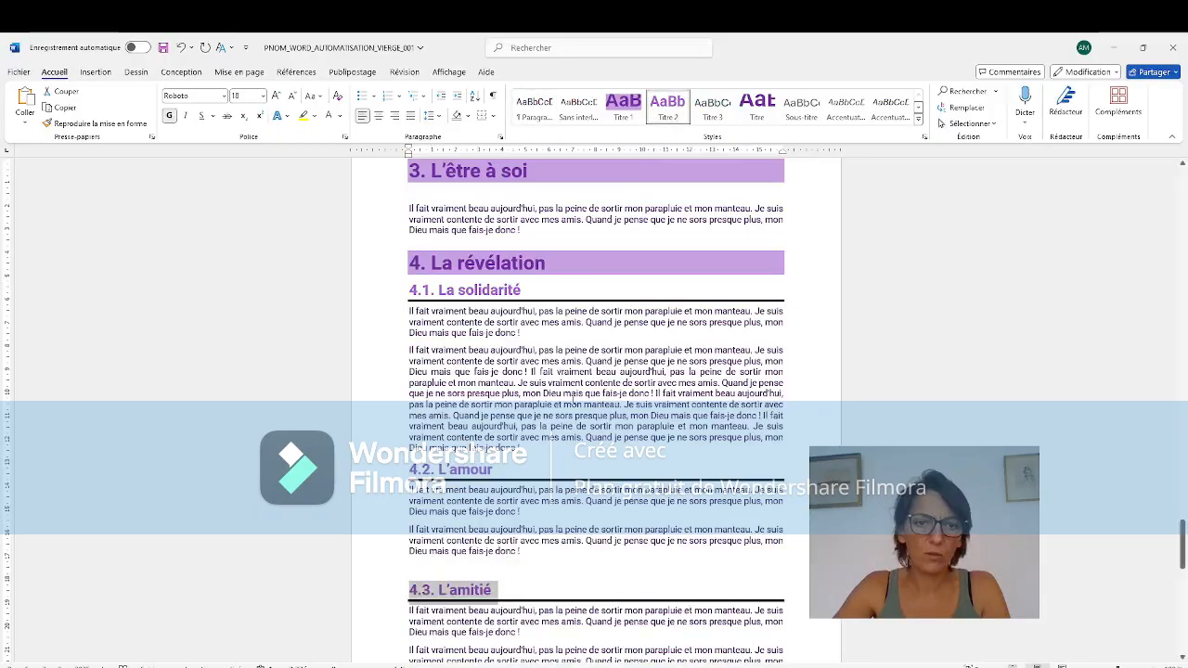
Step: Delete the empty line between the third and fourth paragraphs on the document's last page
scroll(521, 537, "down", 2)
scroll(521, 537, "down", 12)
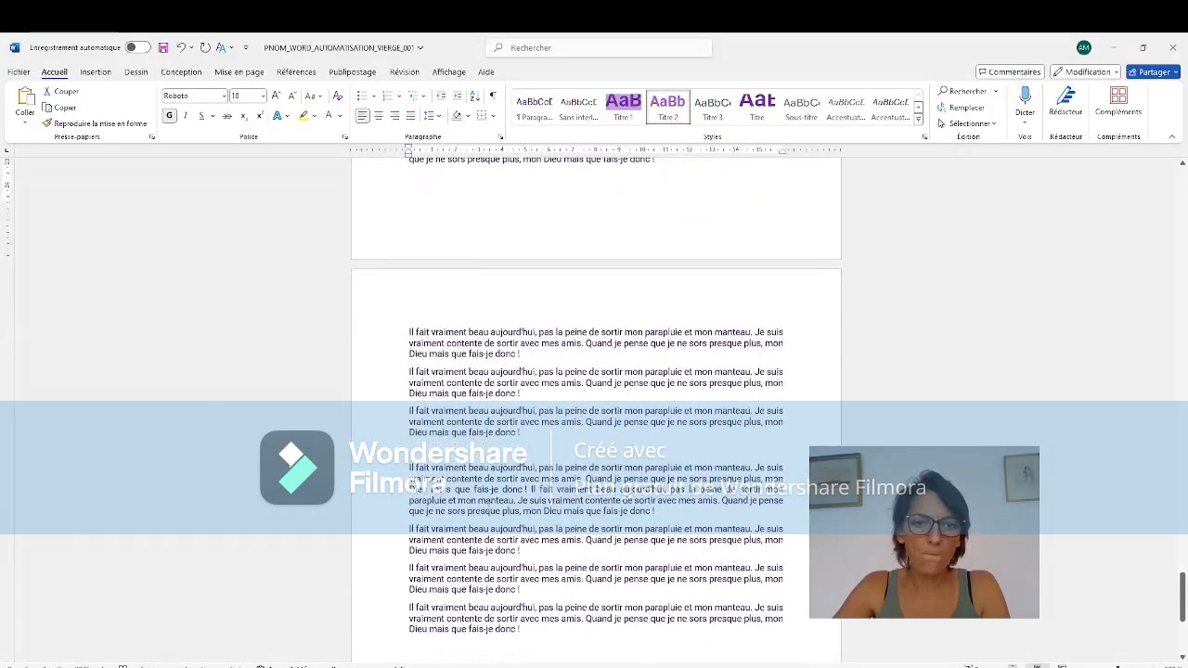
left_click(431, 358)
key("BackSpace")
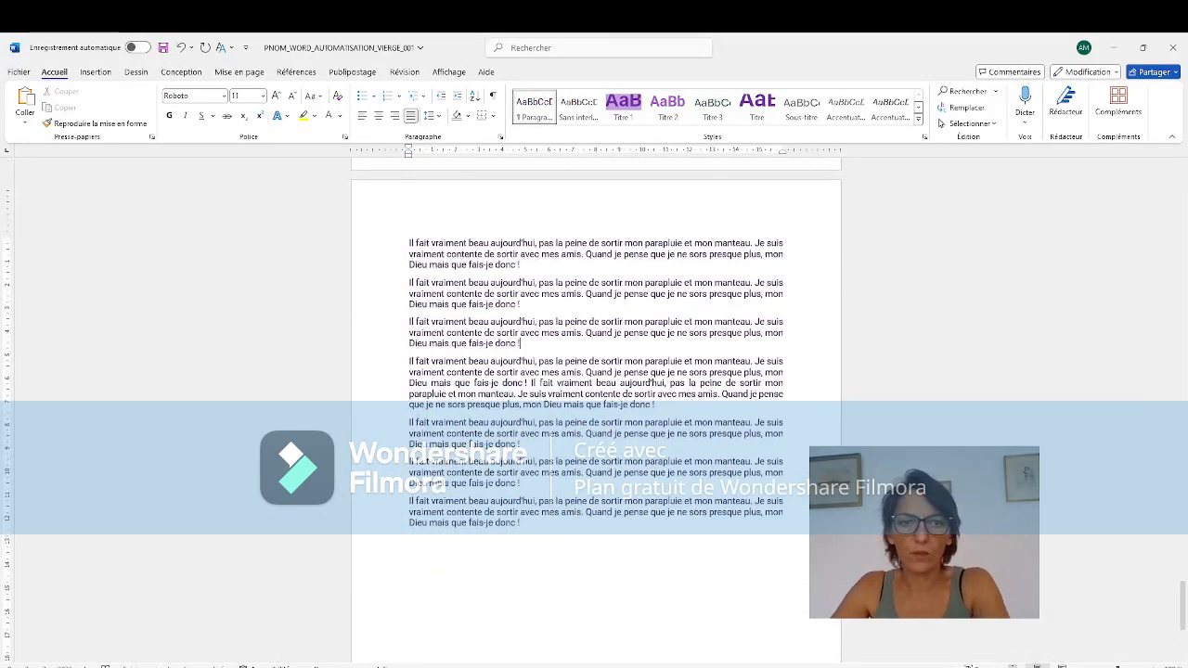
Step: Insert a page break after the Introduction text and remove the empty line left above the "1. La révélation" heading
scroll(459, 547, "down", 2)
scroll(459, 547, "up", 15)
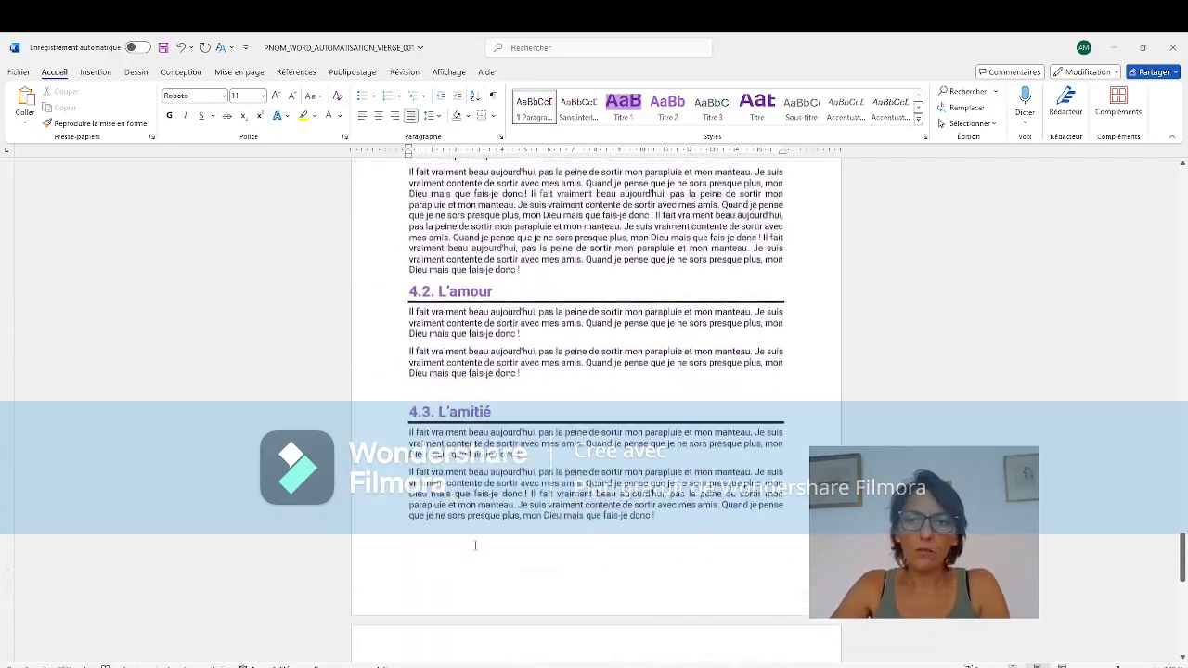
scroll(459, 547, "up", 15)
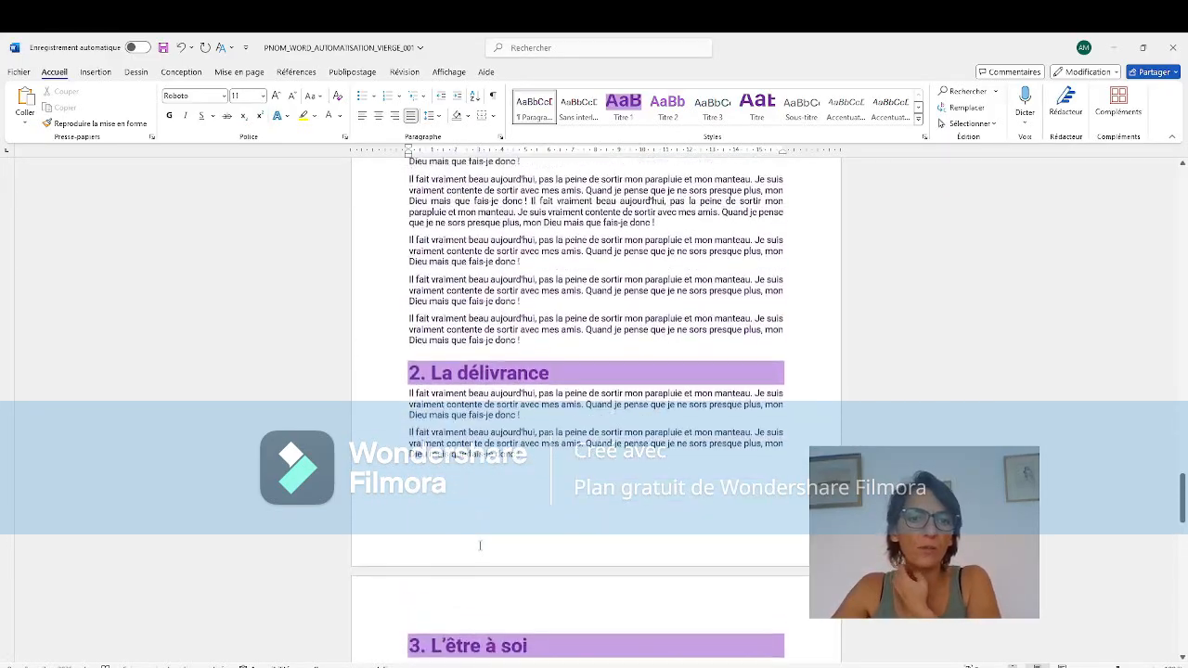
scroll(594, 408, "up", 15)
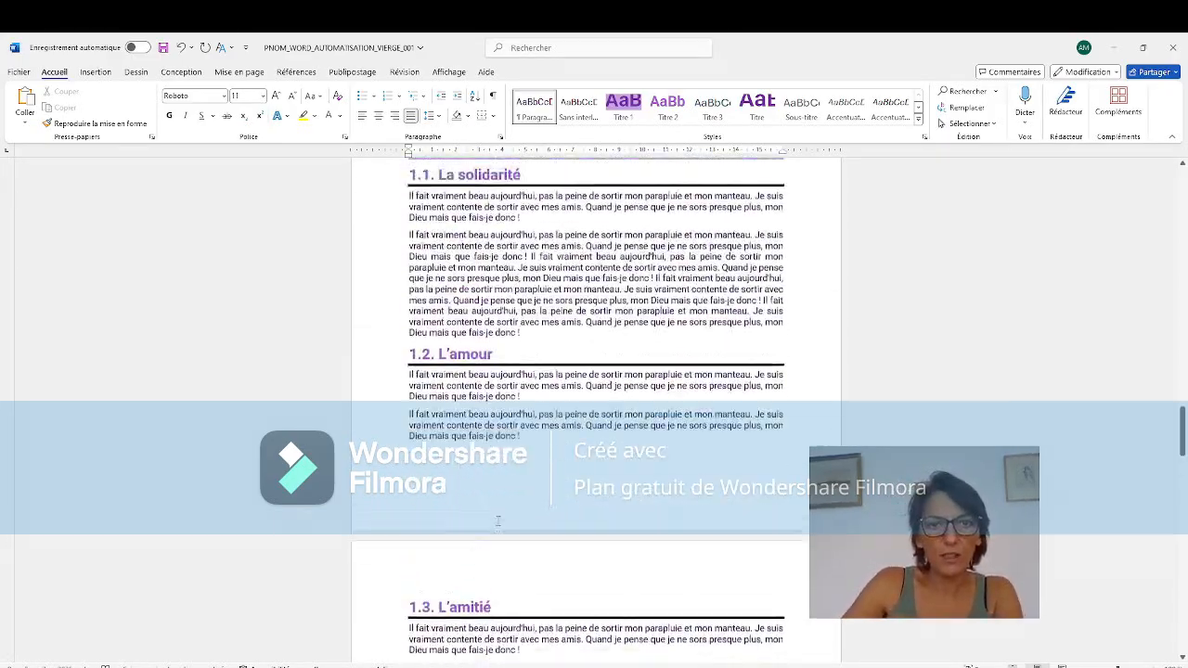
scroll(594, 408, "up", 3)
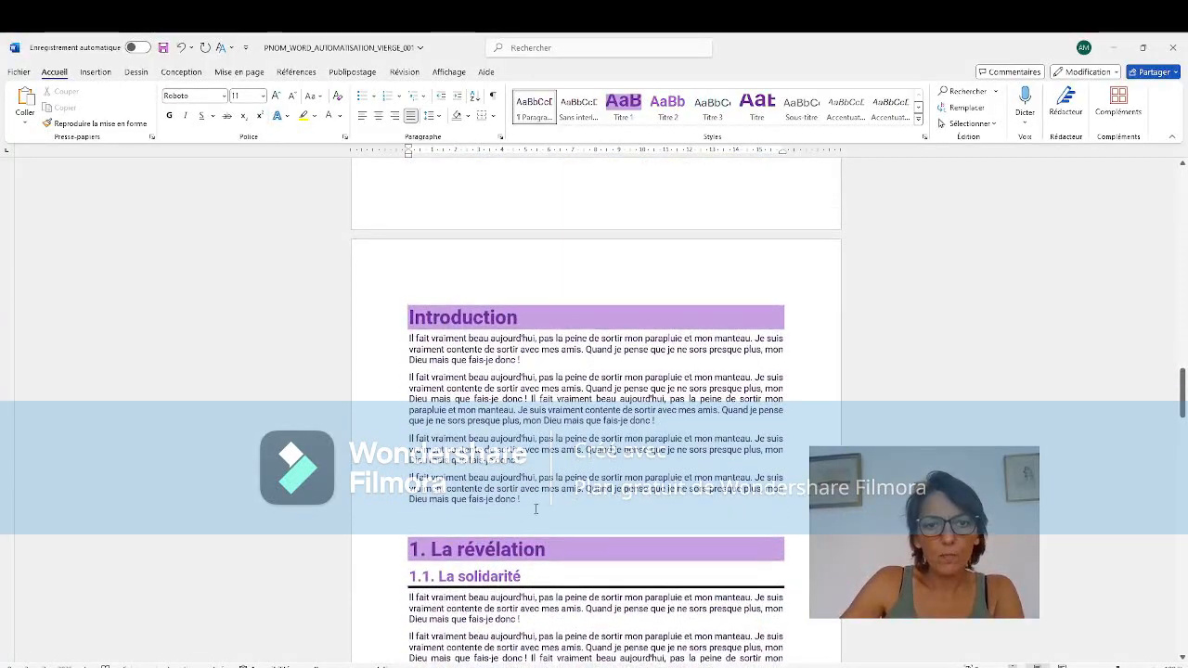
left_click(546, 500)
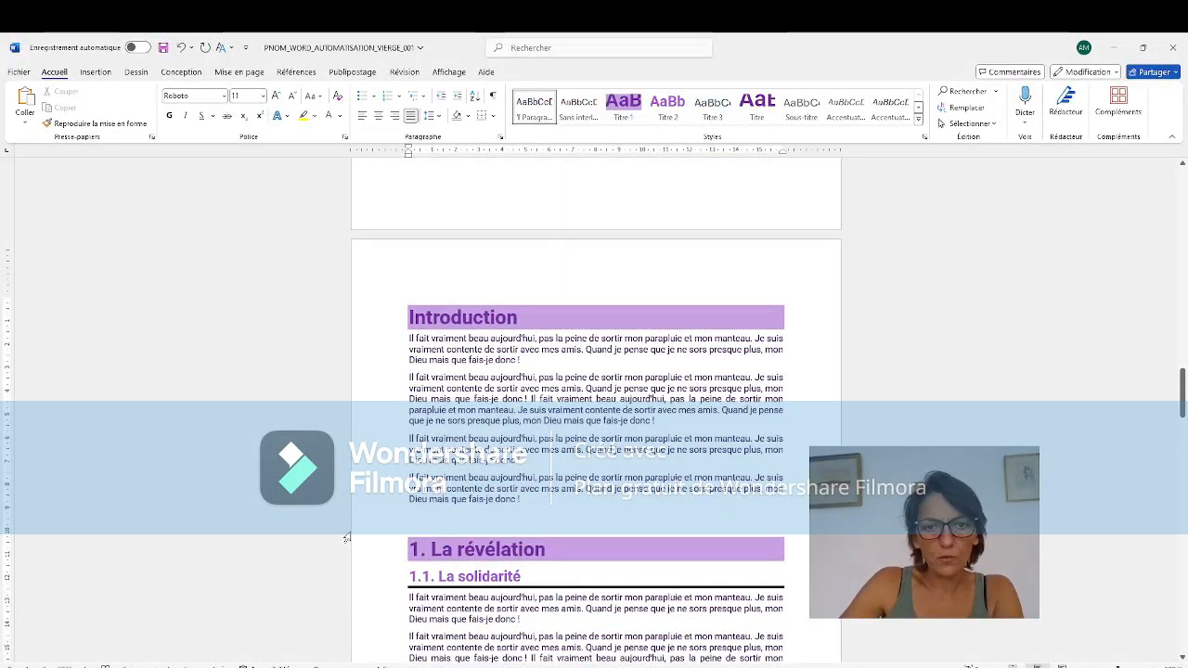
left_click(94, 71)
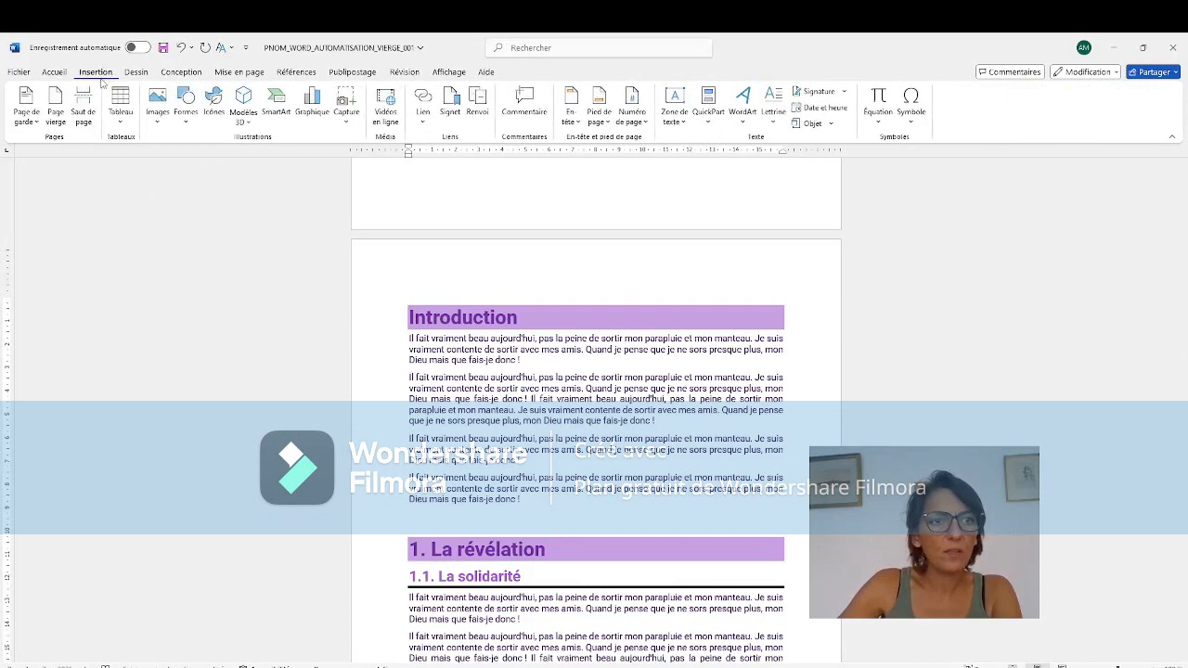
left_click(83, 113)
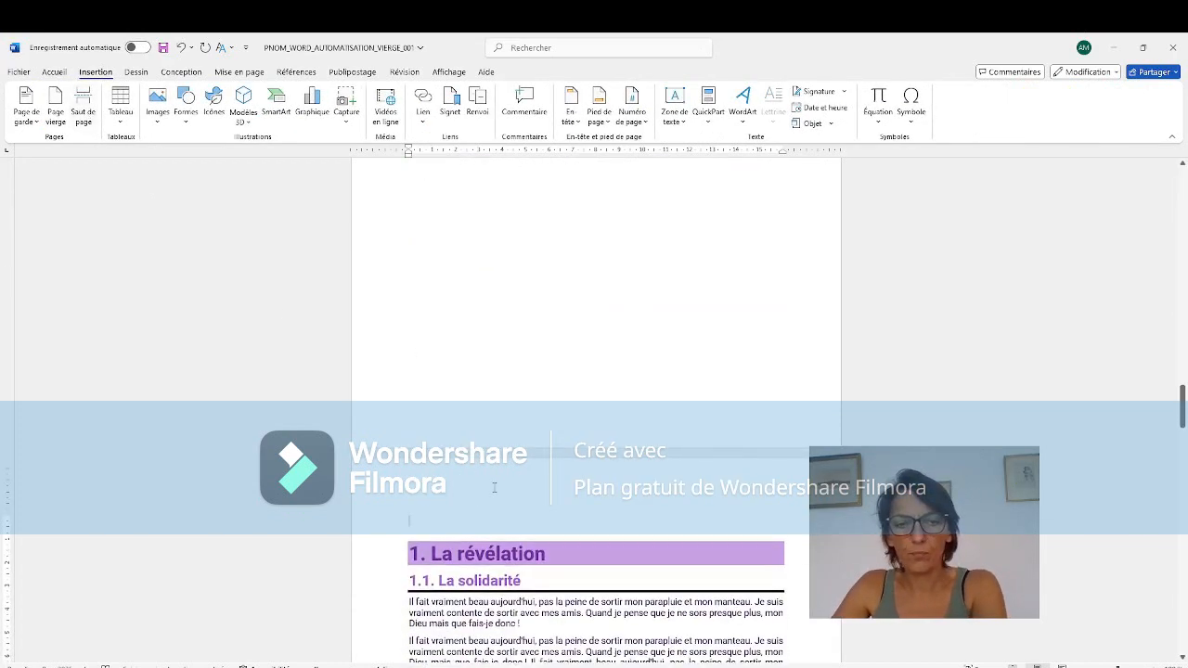
scroll(520, 512, "up", 10)
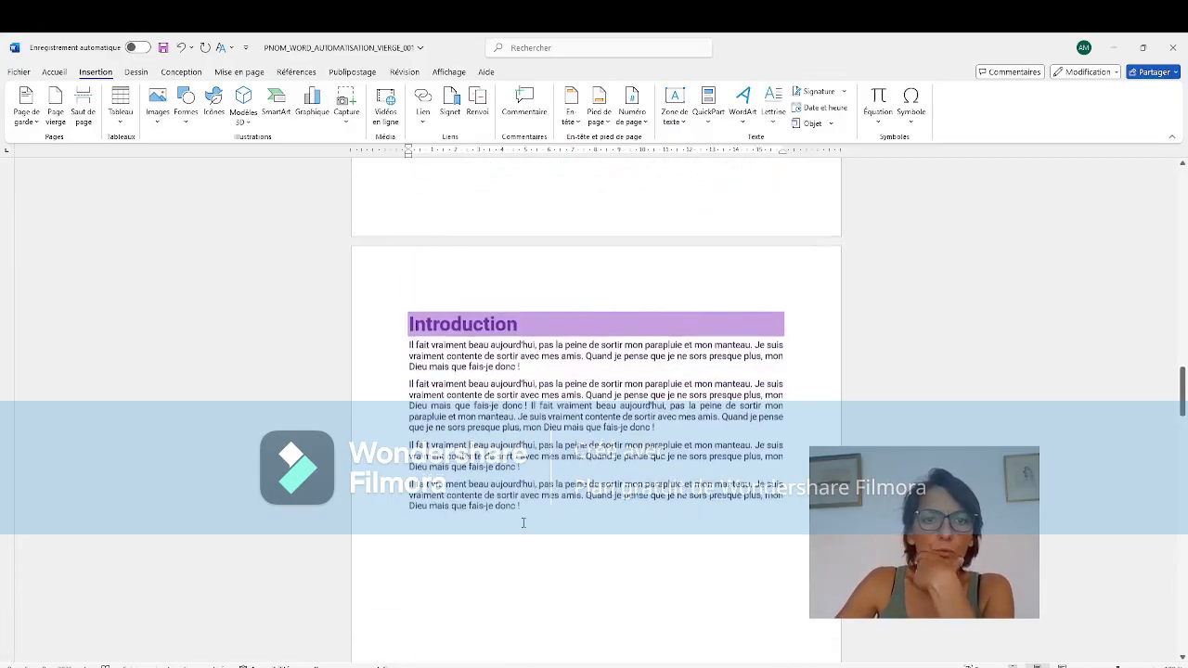
scroll(522, 523, "down", 8)
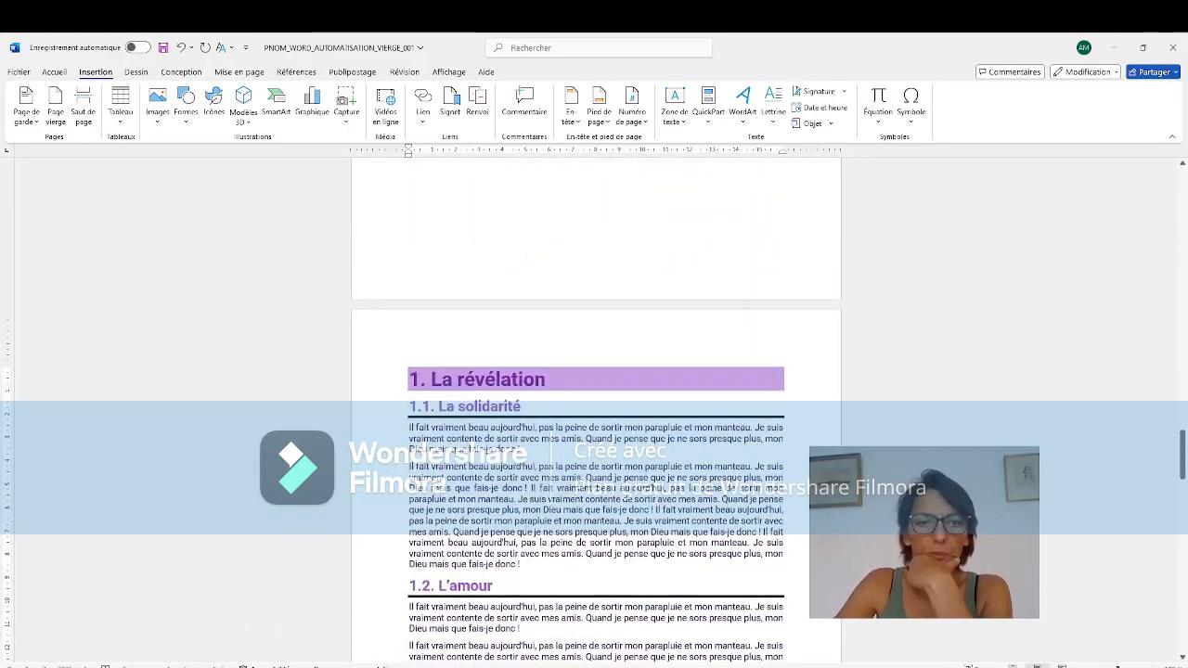
scroll(522, 520, "down", 10)
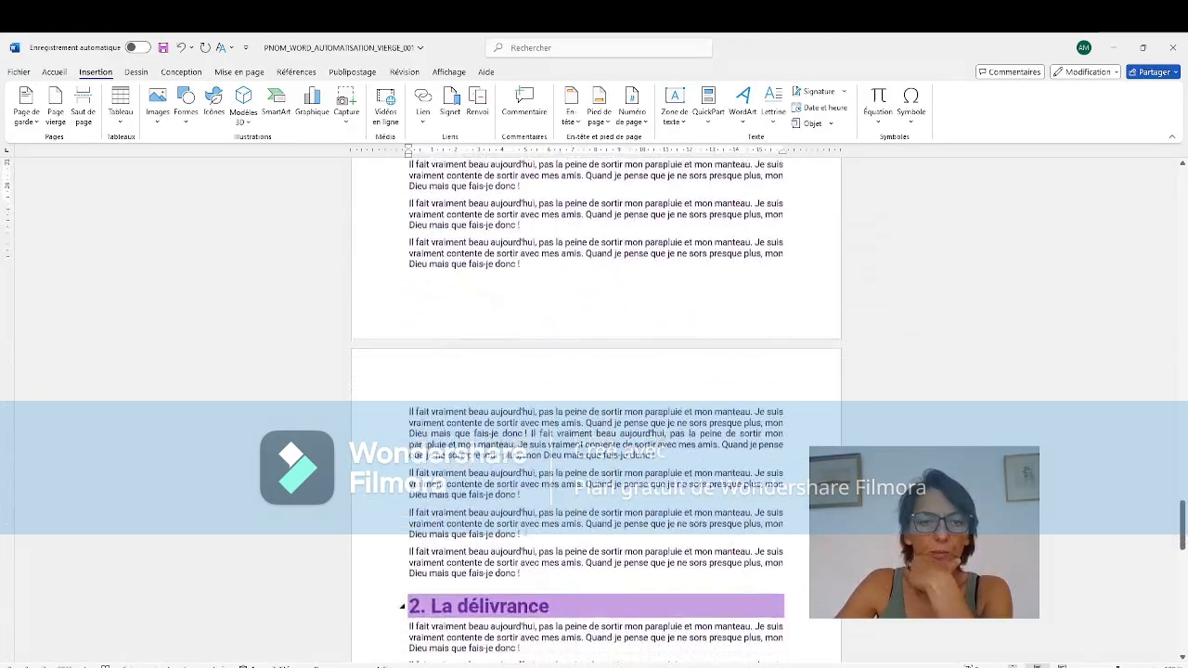
scroll(522, 519, "down", 10)
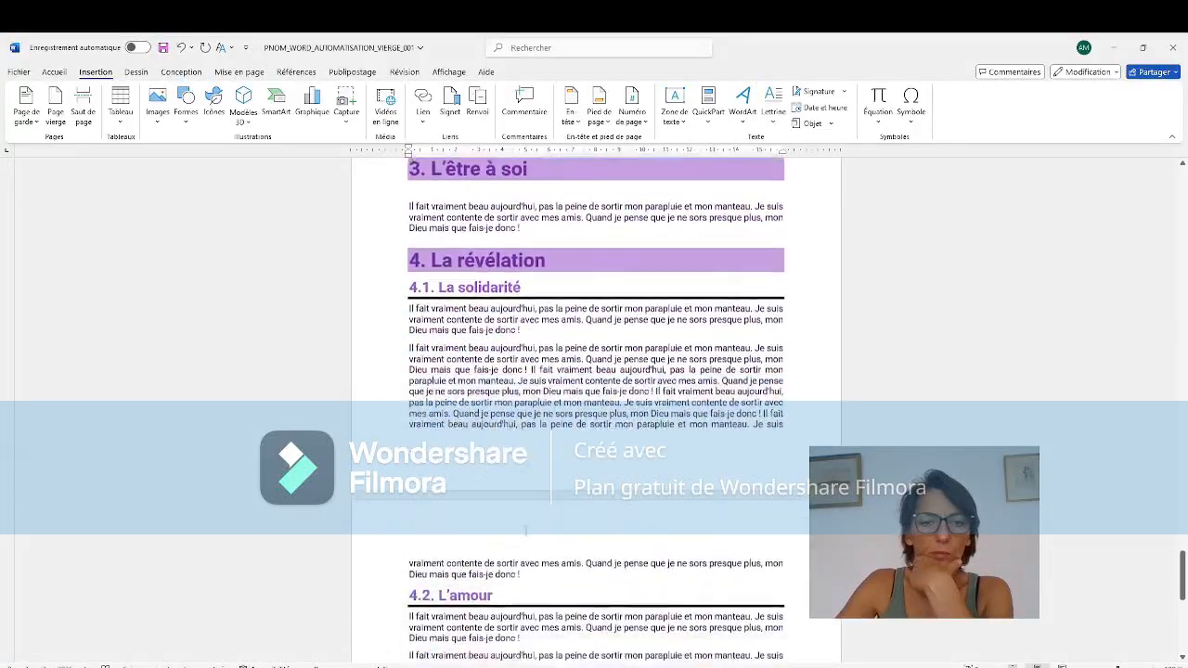
Step: Save the document
scroll(525, 531, "down", 8)
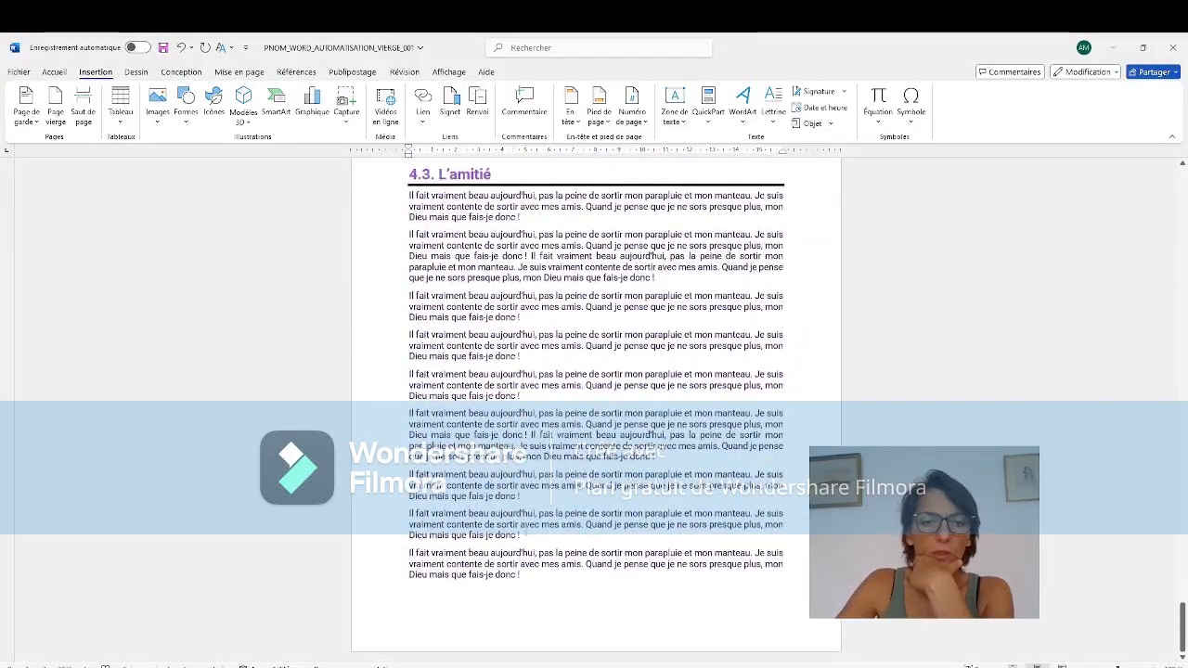
scroll(525, 533, "up", 15)
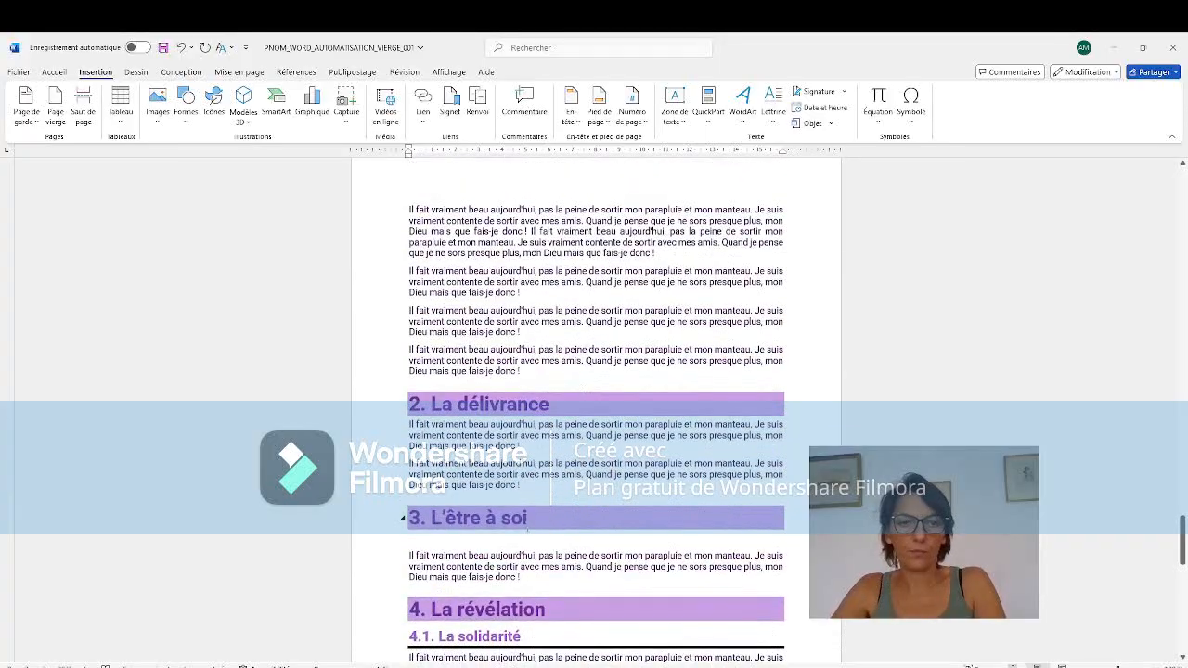
key("ctrl+s")
Step: Start a custom table of contents on the blank page and set it to show 4 heading levels
scroll(367, 489, "up", 15)
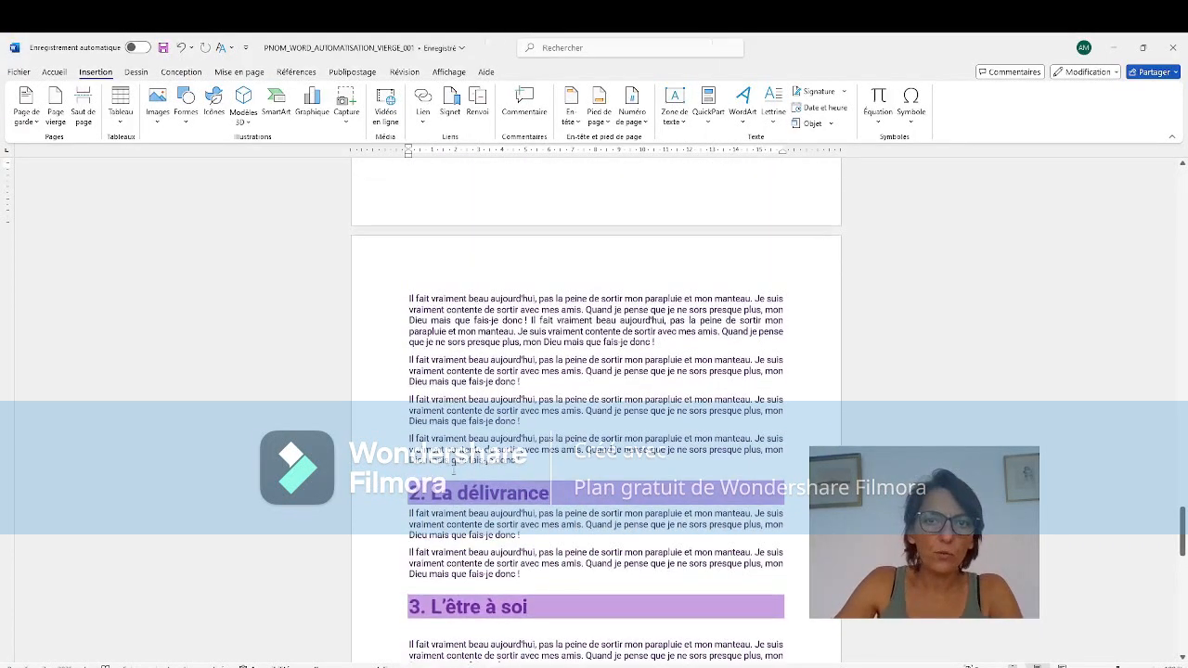
scroll(539, 485, "up", 10)
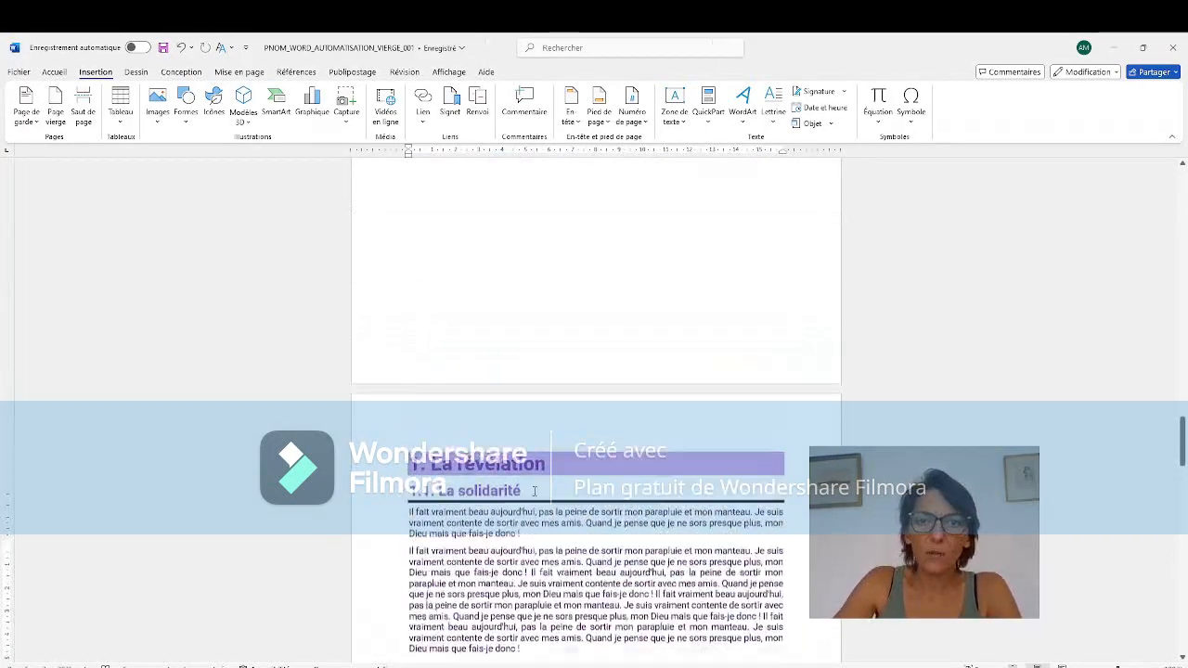
scroll(529, 490, "up", 6)
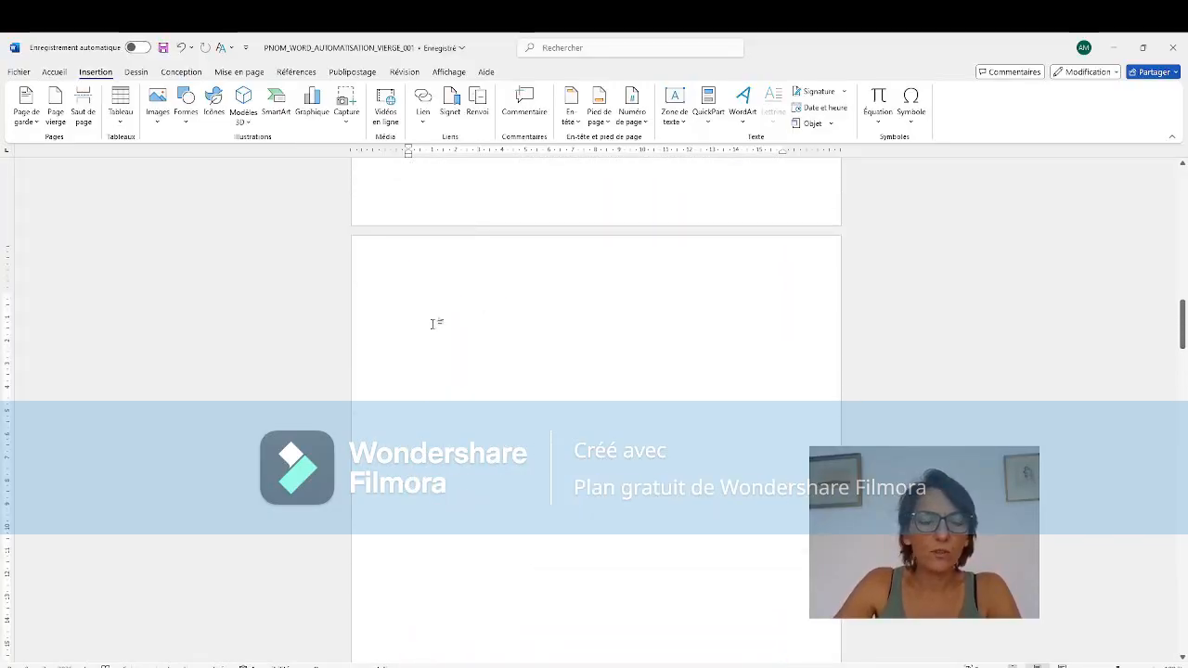
left_click(296, 73)
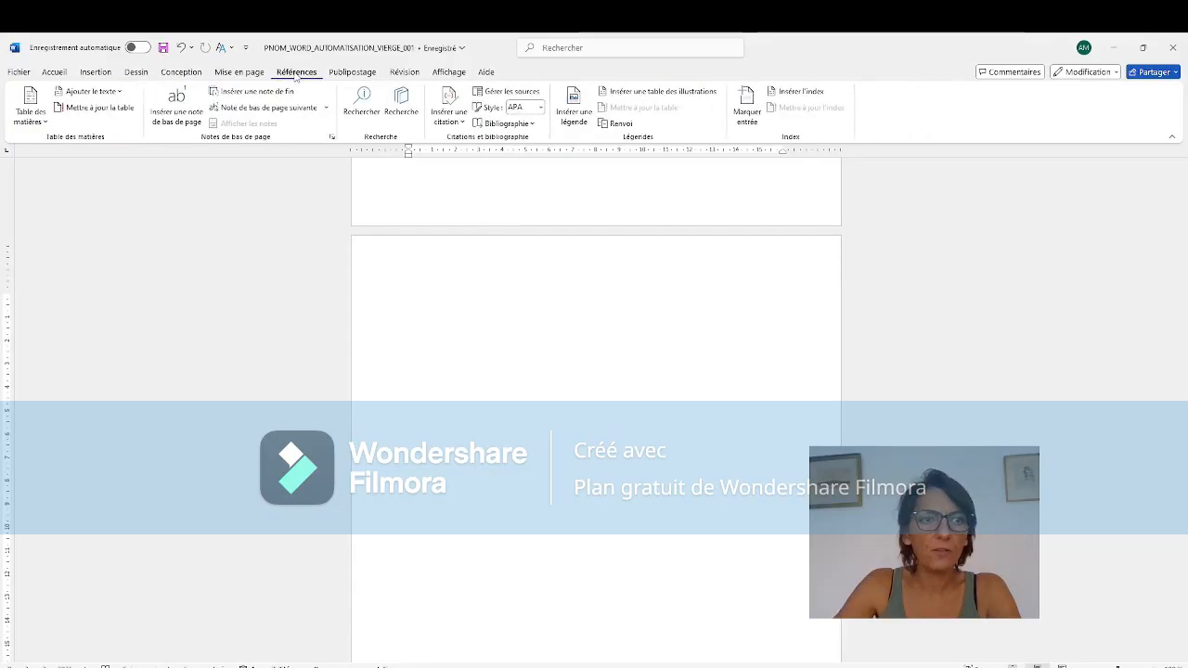
left_click(39, 122)
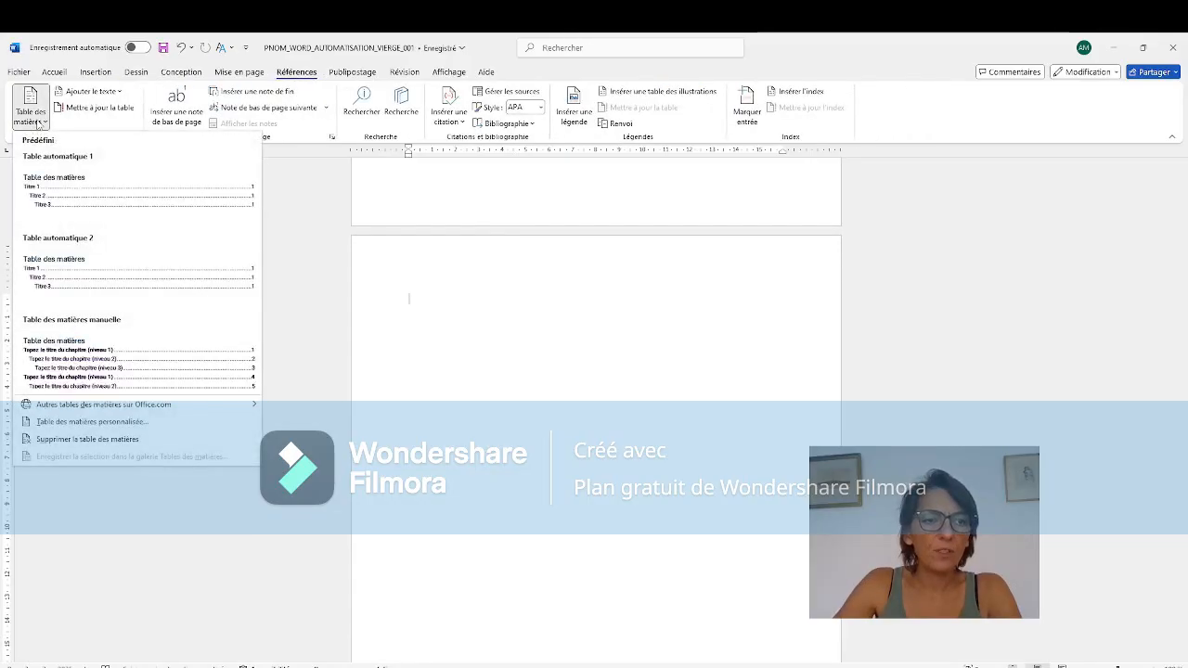
left_click(109, 425)
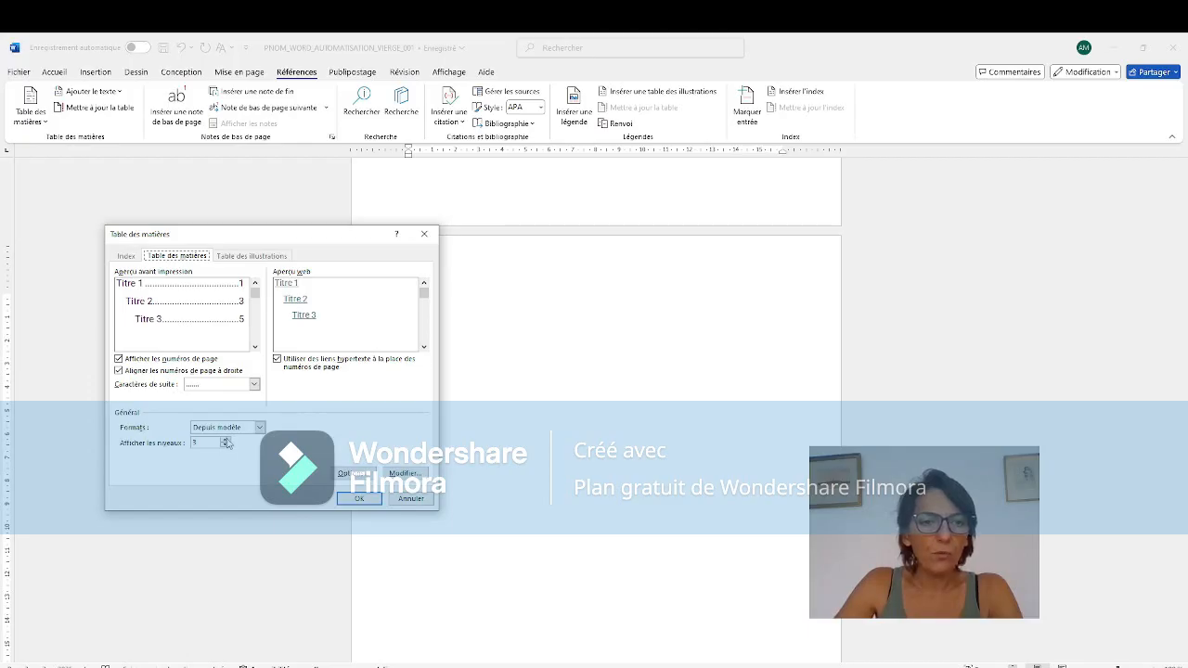
left_click(225, 439)
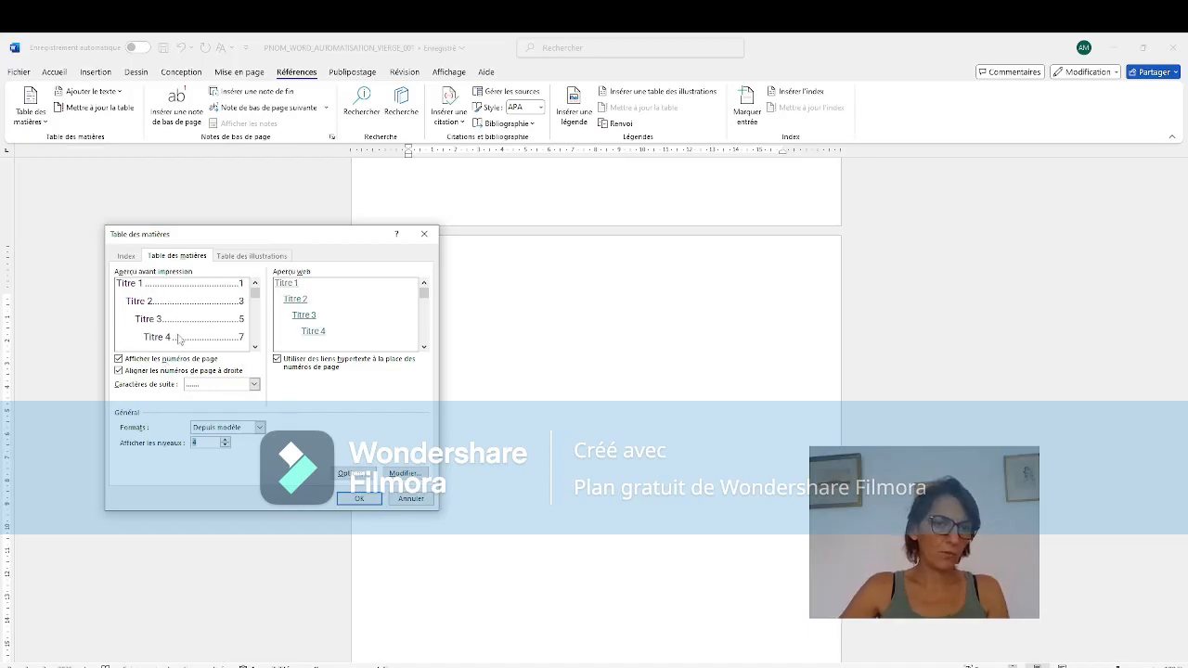
left_click(223, 445)
left_click(224, 445)
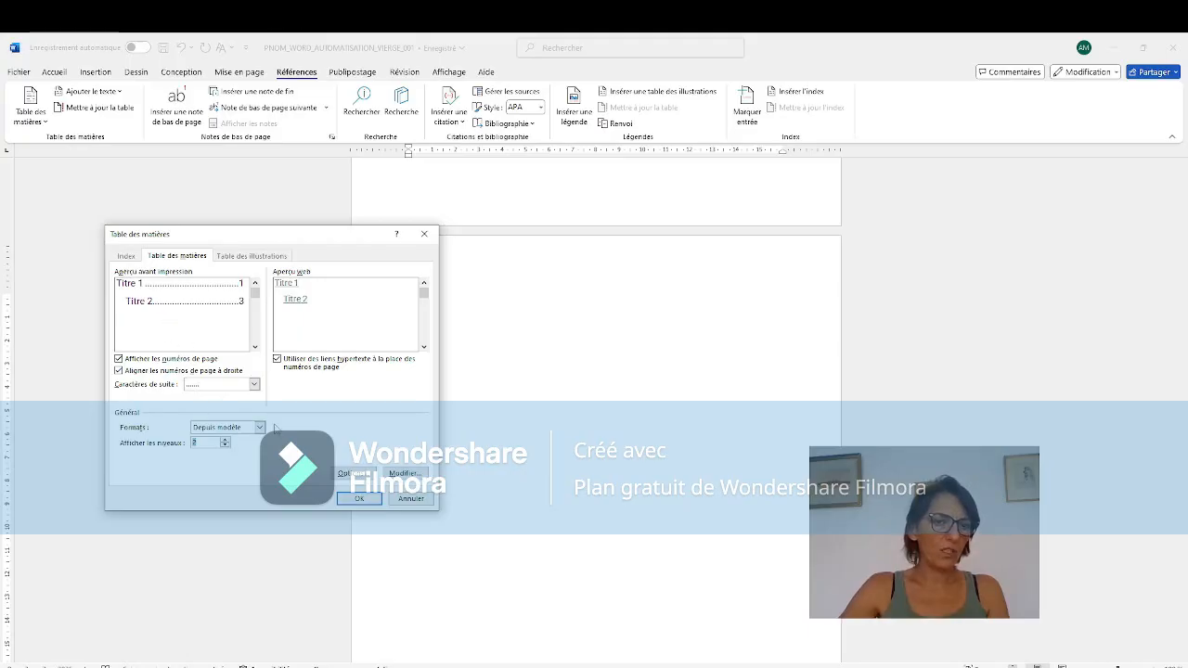
left_click(224, 441)
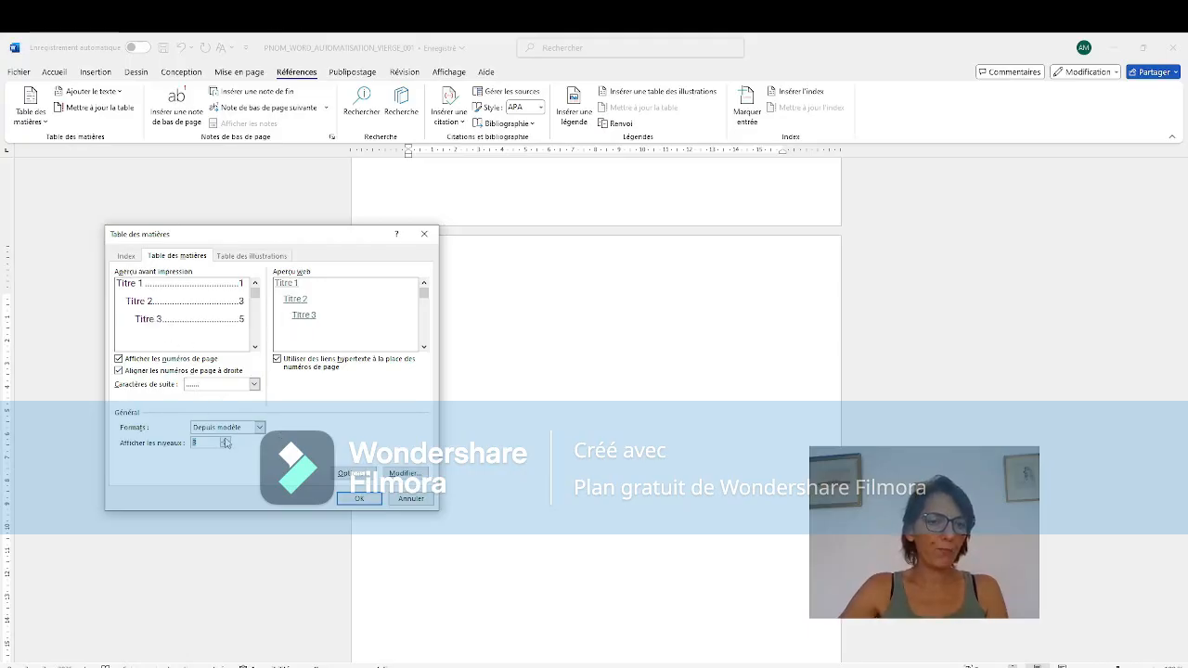
left_click(225, 441)
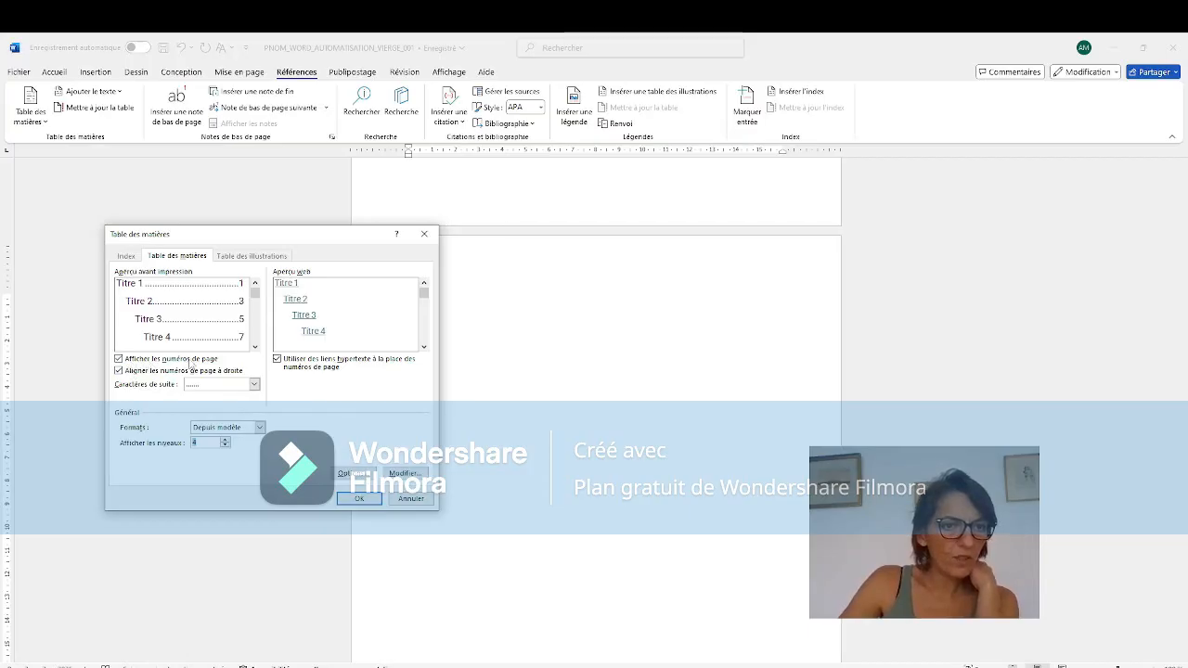
Step: Try the underline leader for the table of contents, and choose the dashed leader
left_click(253, 384)
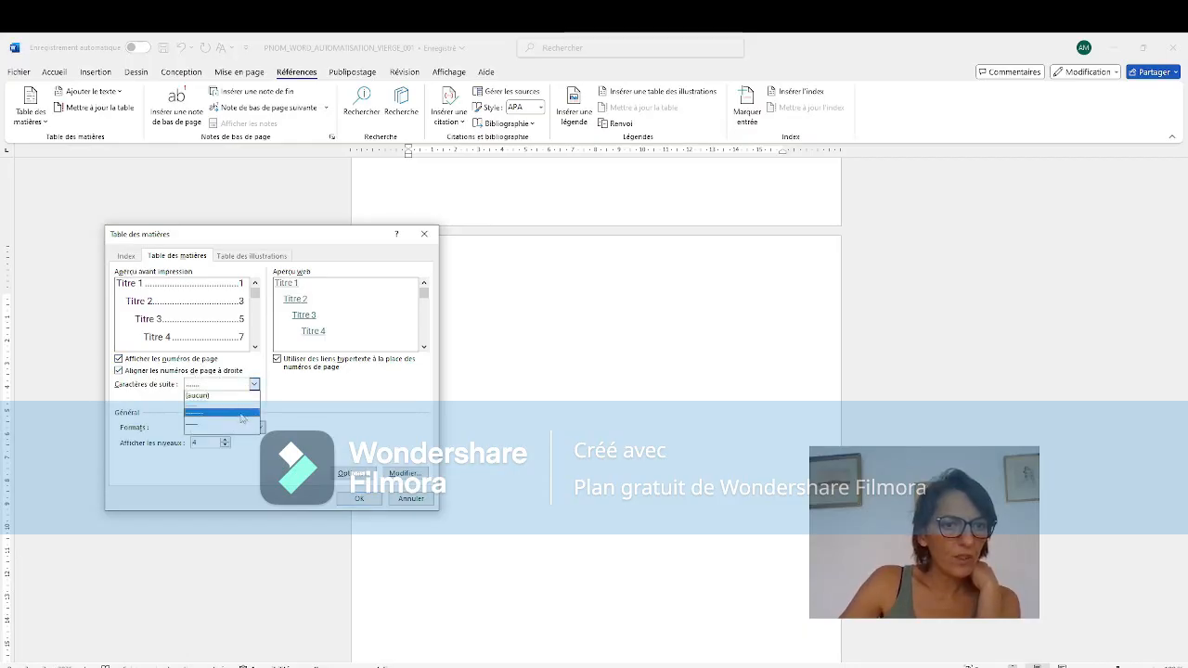
left_click(241, 415)
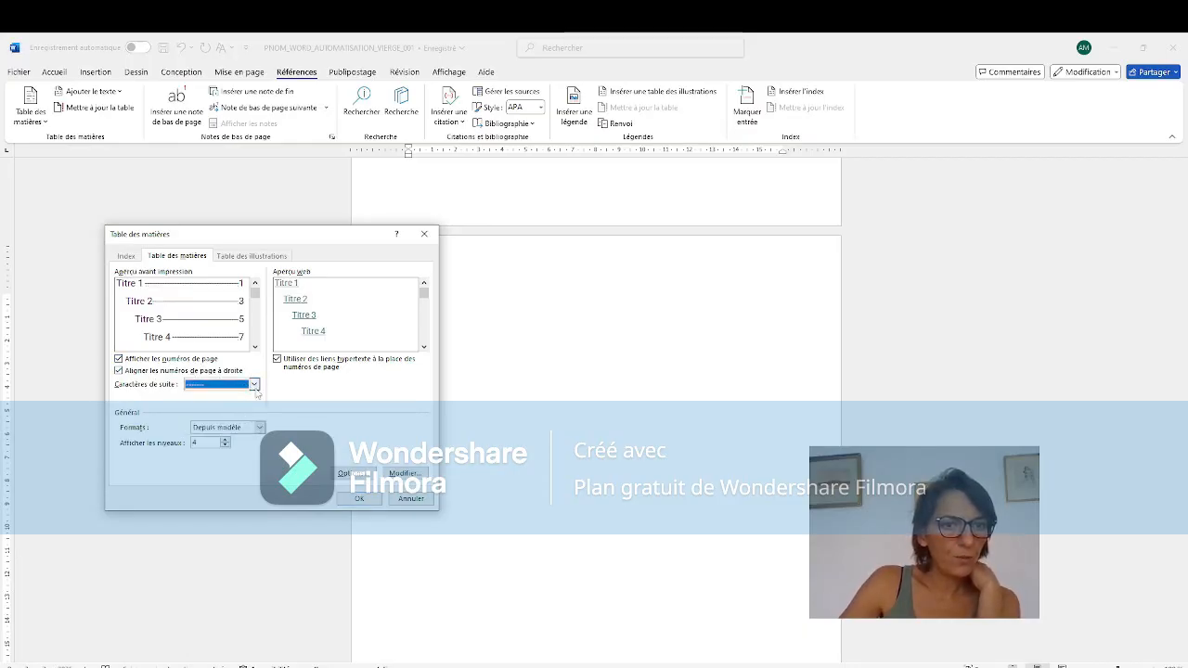
left_click(253, 385)
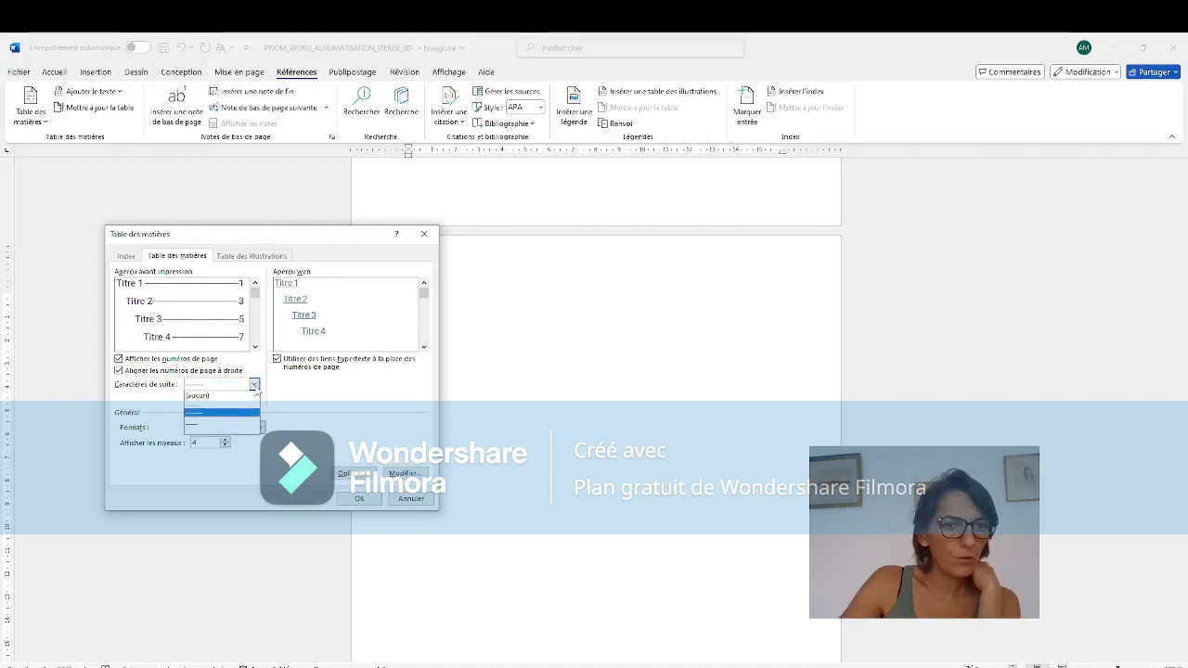
left_click(223, 425)
left_click(254, 386)
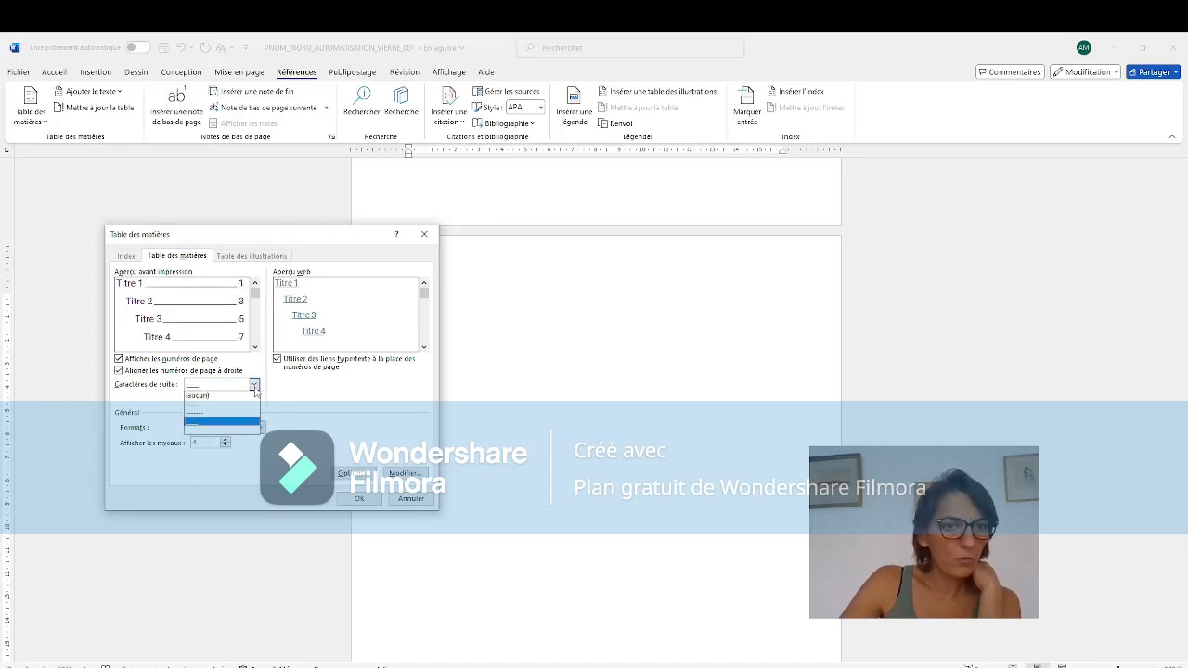
left_click(227, 412)
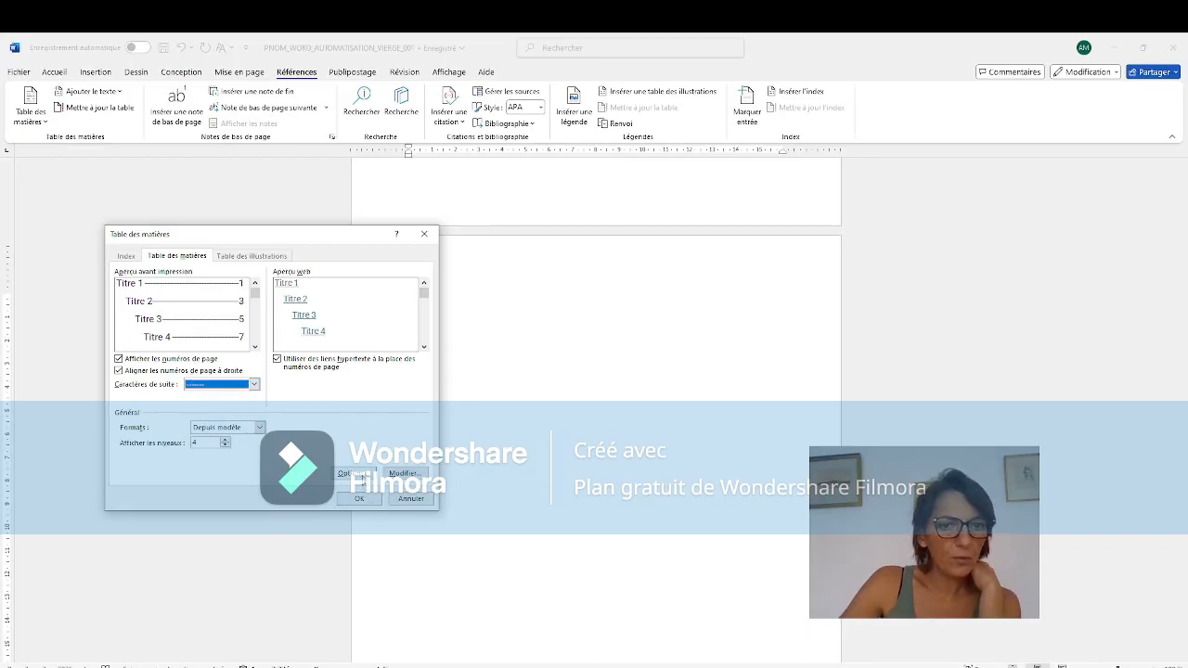
Step: Check which styles build the table of contents and insert the table with the current settings
left_click(356, 474)
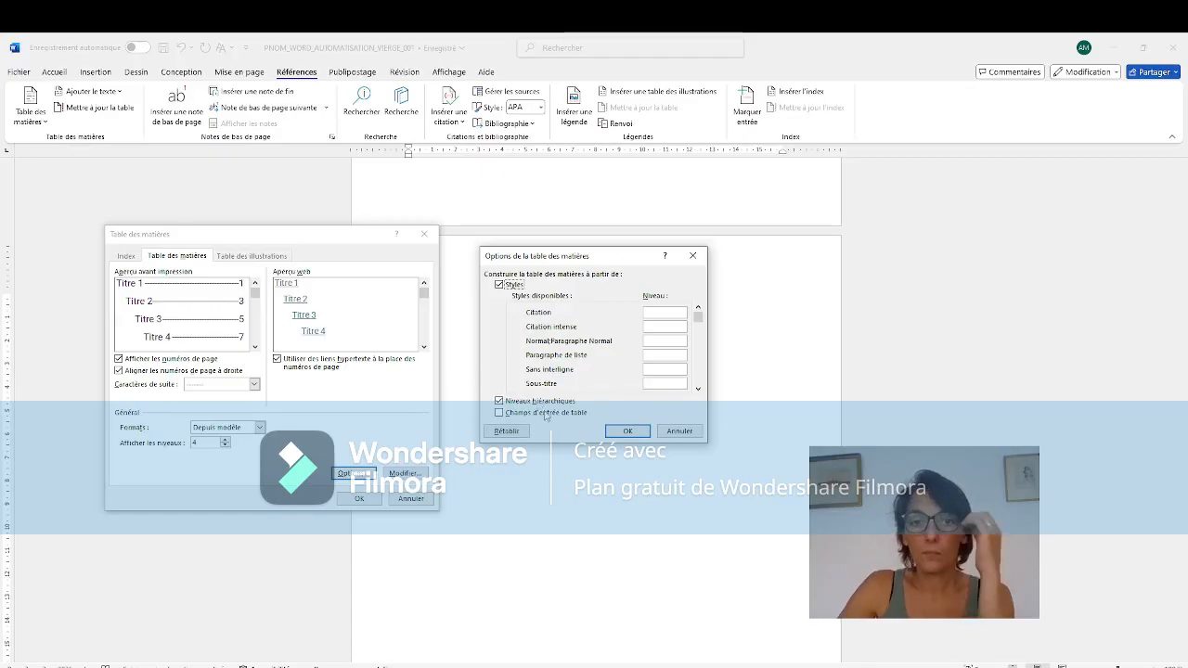
left_click(627, 431)
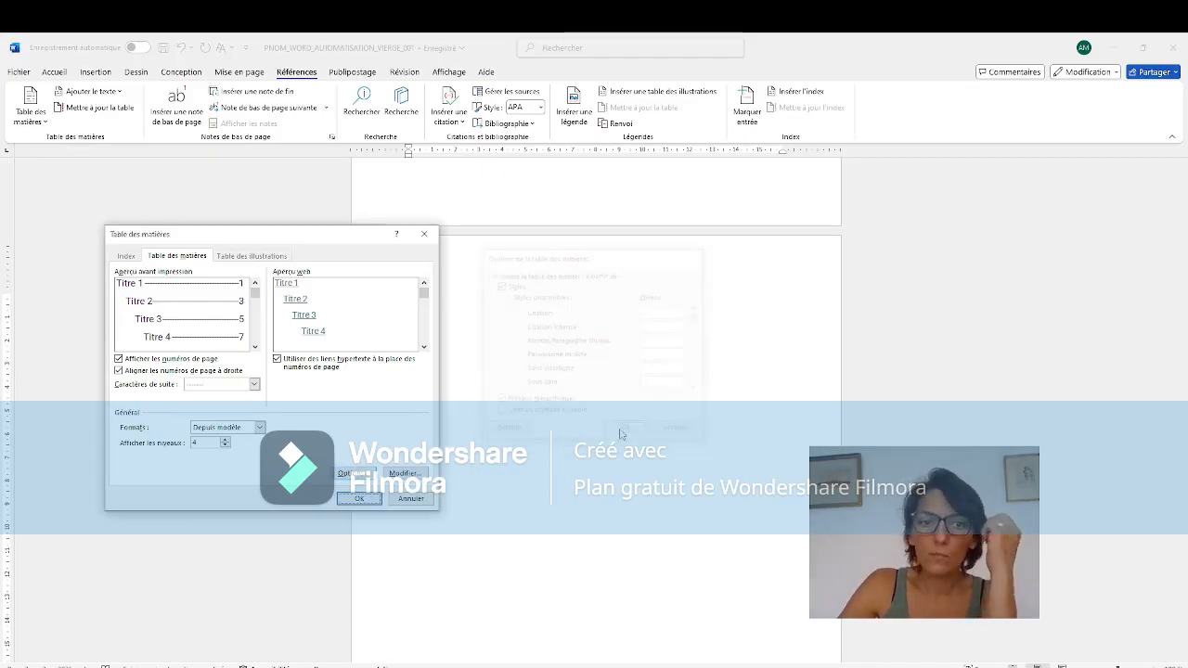
left_click(362, 500)
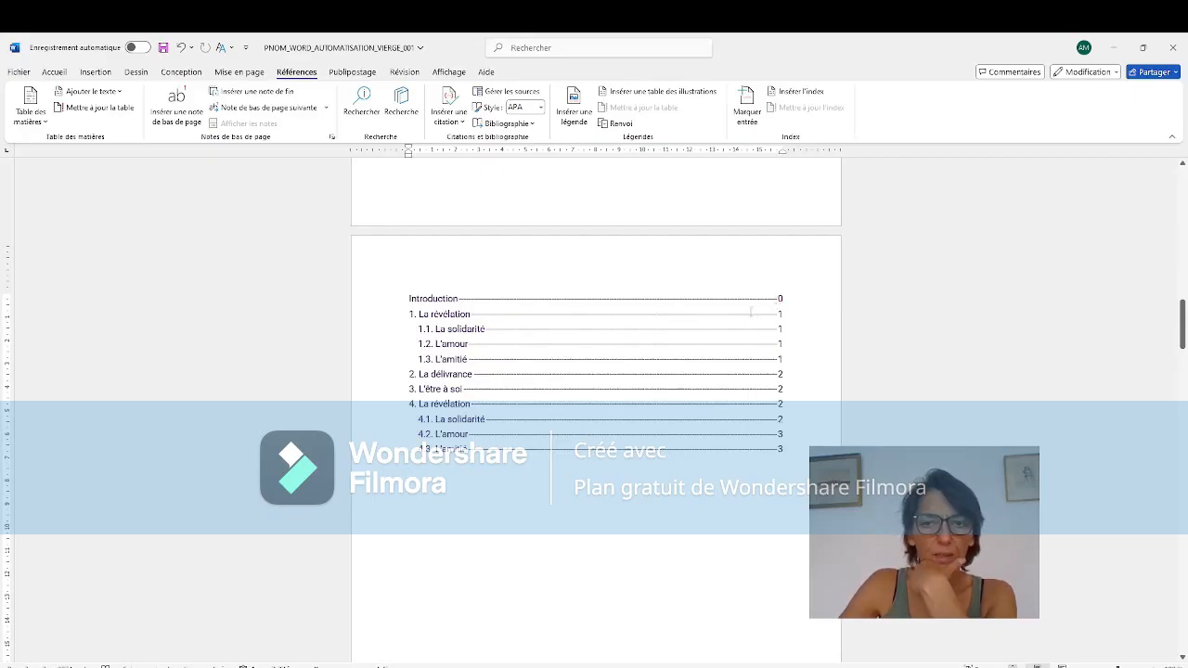
Step: Compare the inserted table of contents with the headings in the document, and undo its insertion
scroll(503, 476, "down", 10)
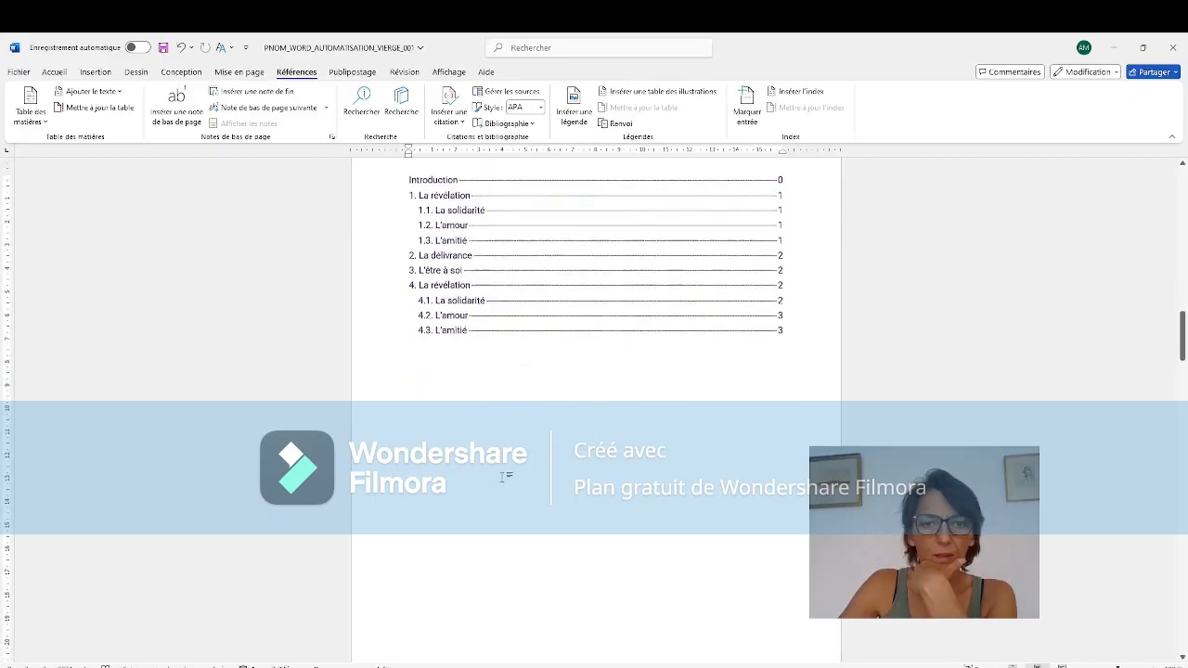
scroll(501, 479, "down", 10)
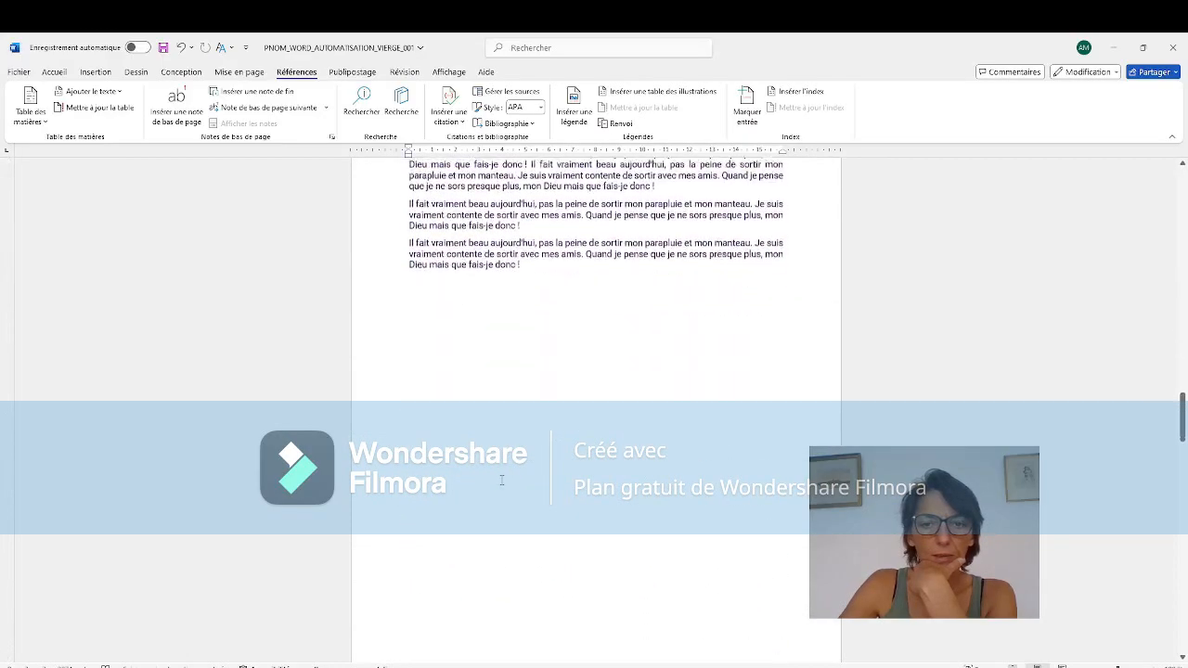
scroll(501, 479, "up", 10)
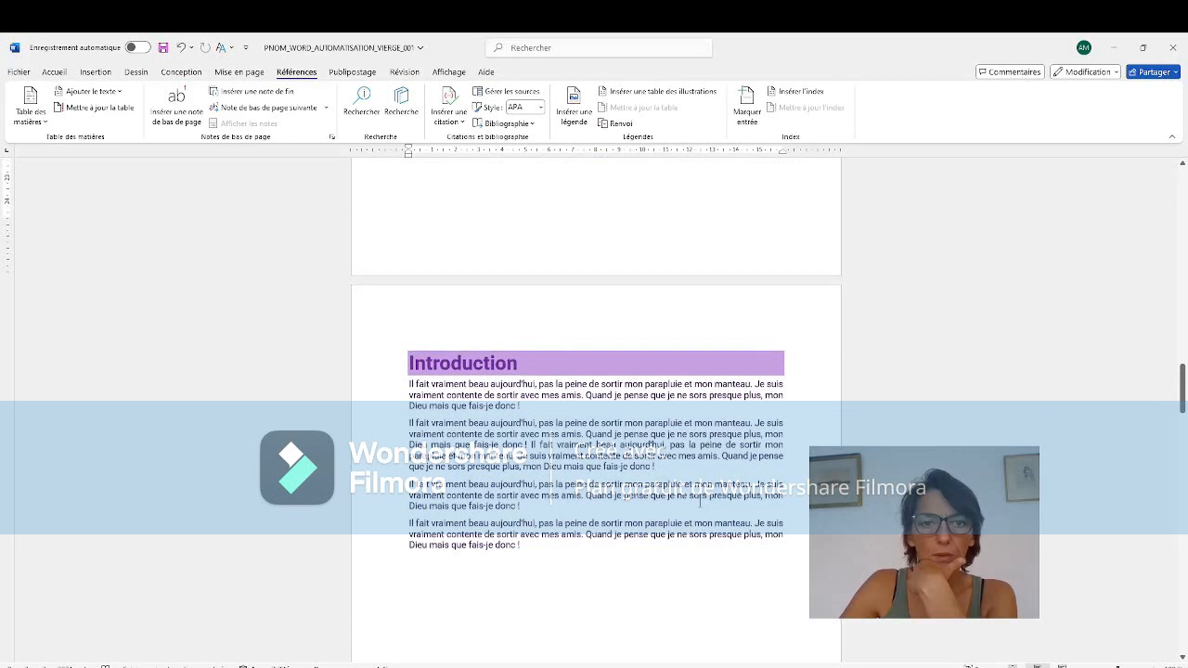
scroll(698, 499, "up", 10)
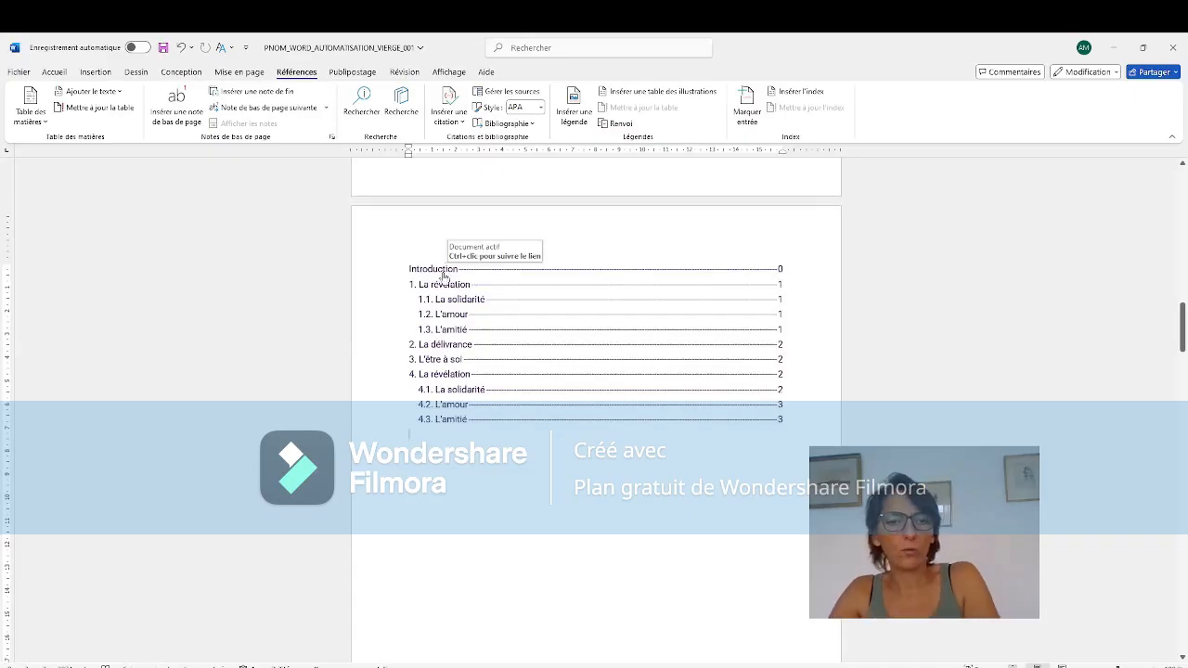
key("ctrl+z")
Step: Insert a custom table of contents with 3 levels, the Depuis modèle format, dotted leaders and right-aligned page numbers
left_click(33, 118)
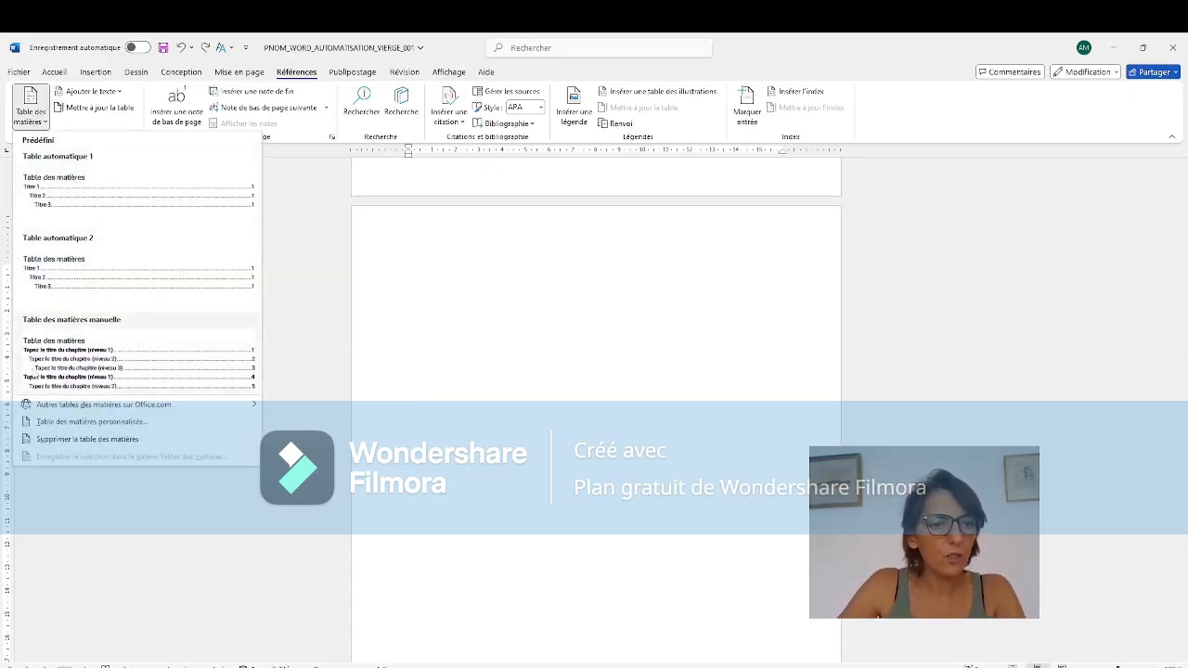
left_click(91, 421)
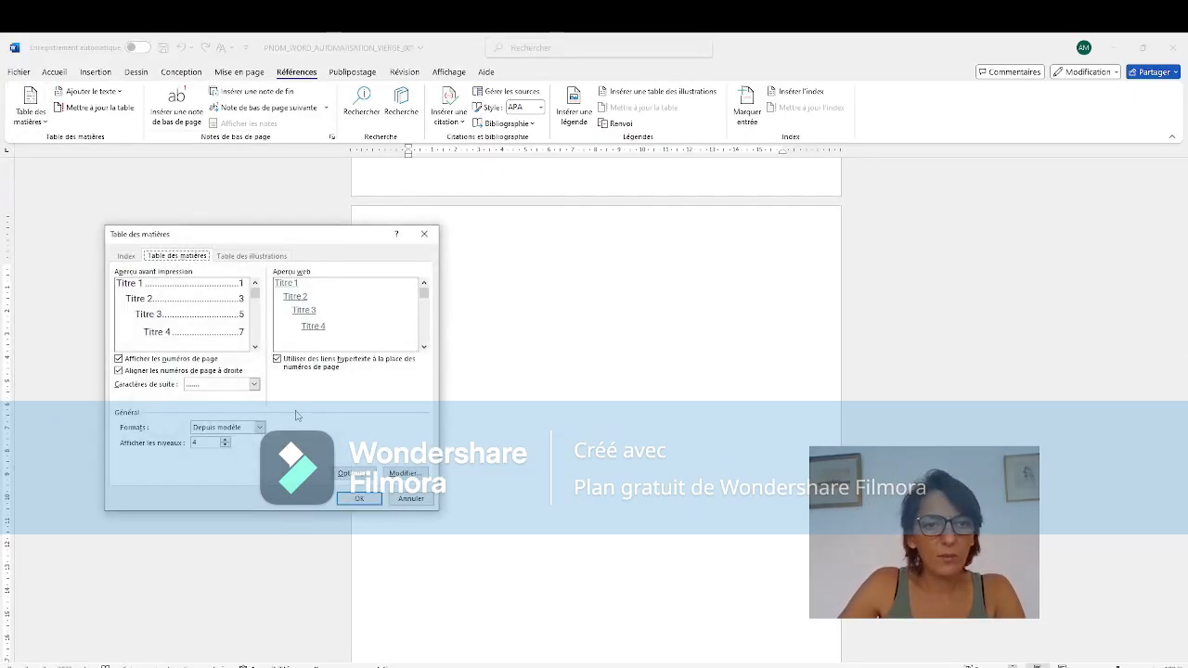
left_click(224, 445)
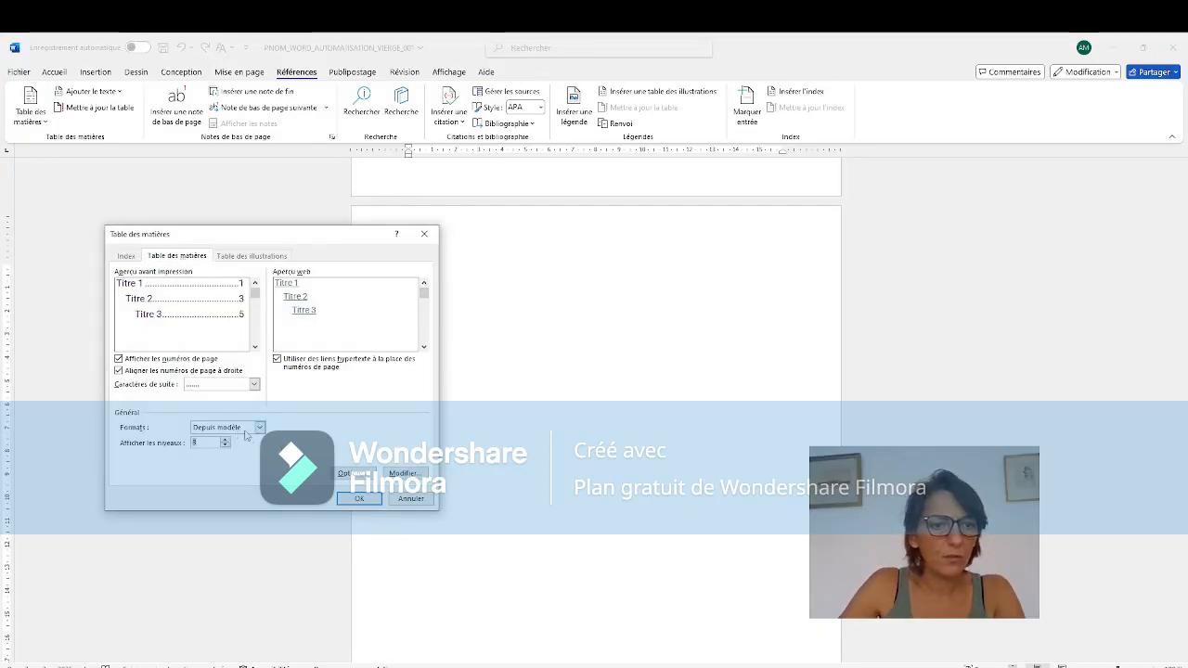
left_click(260, 428)
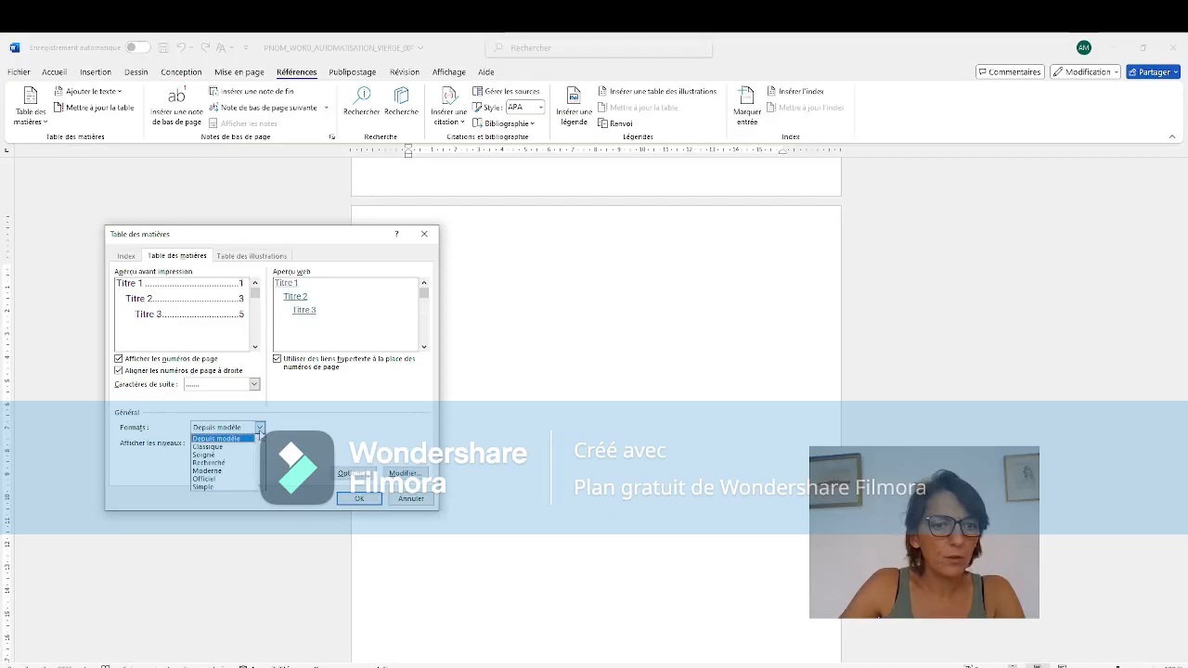
left_click(309, 417)
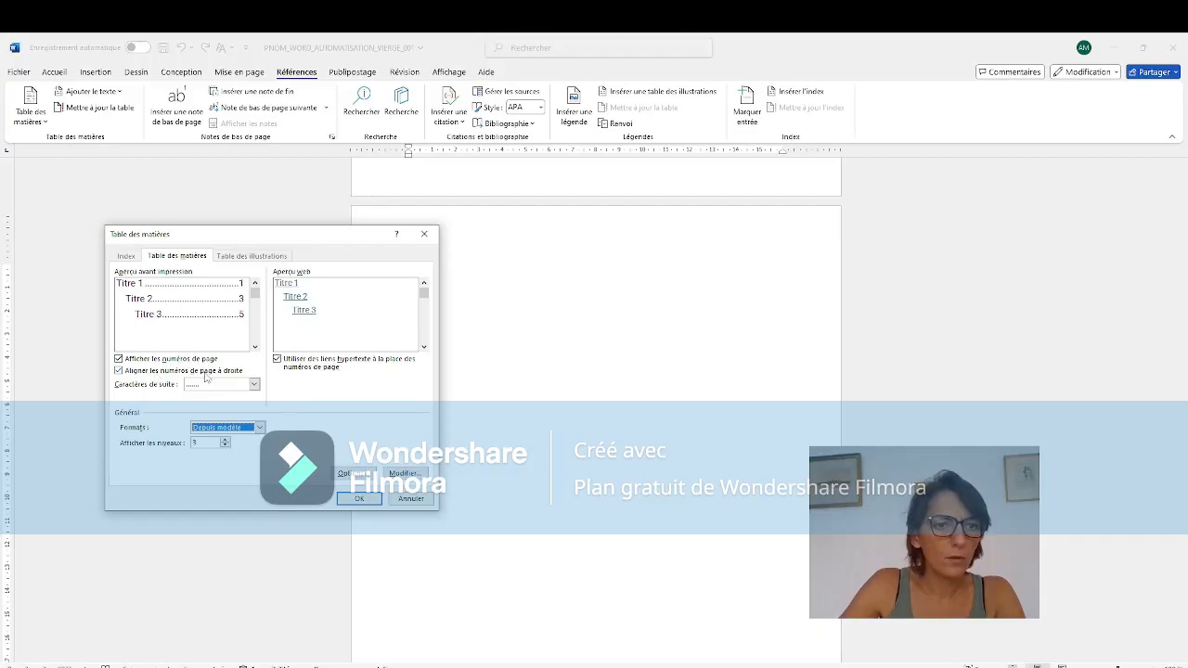
left_click(357, 499)
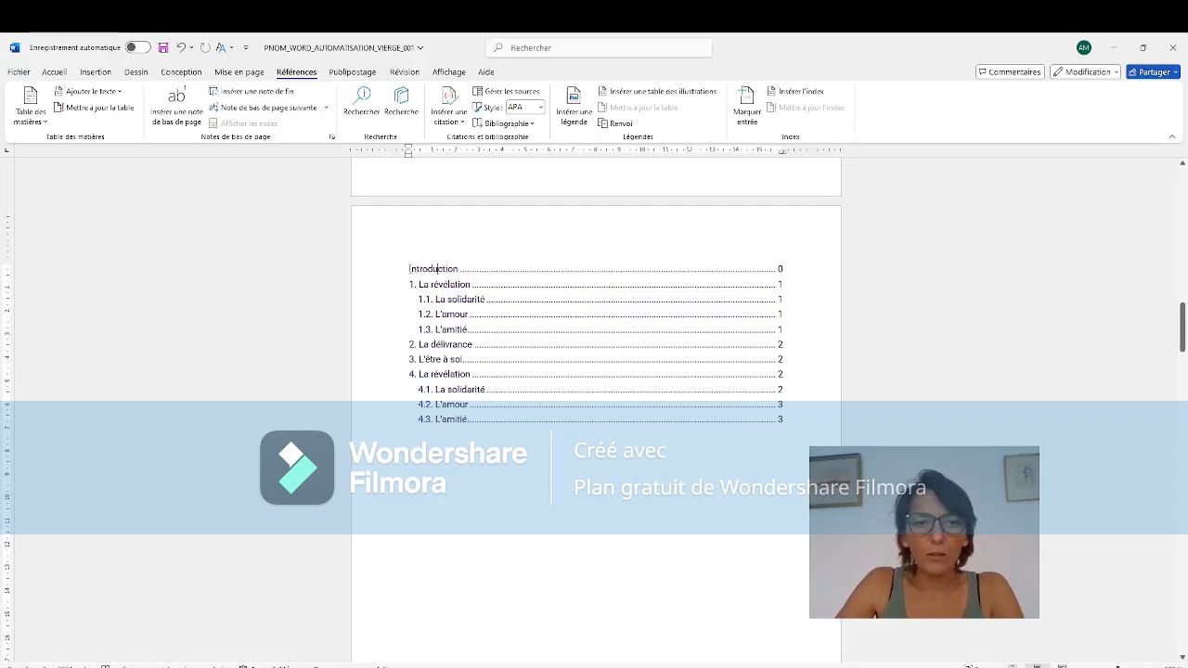
Step: Make the chapter-level entries of the table of contents bold by formatting the whole Introduction line
left_click(437, 268)
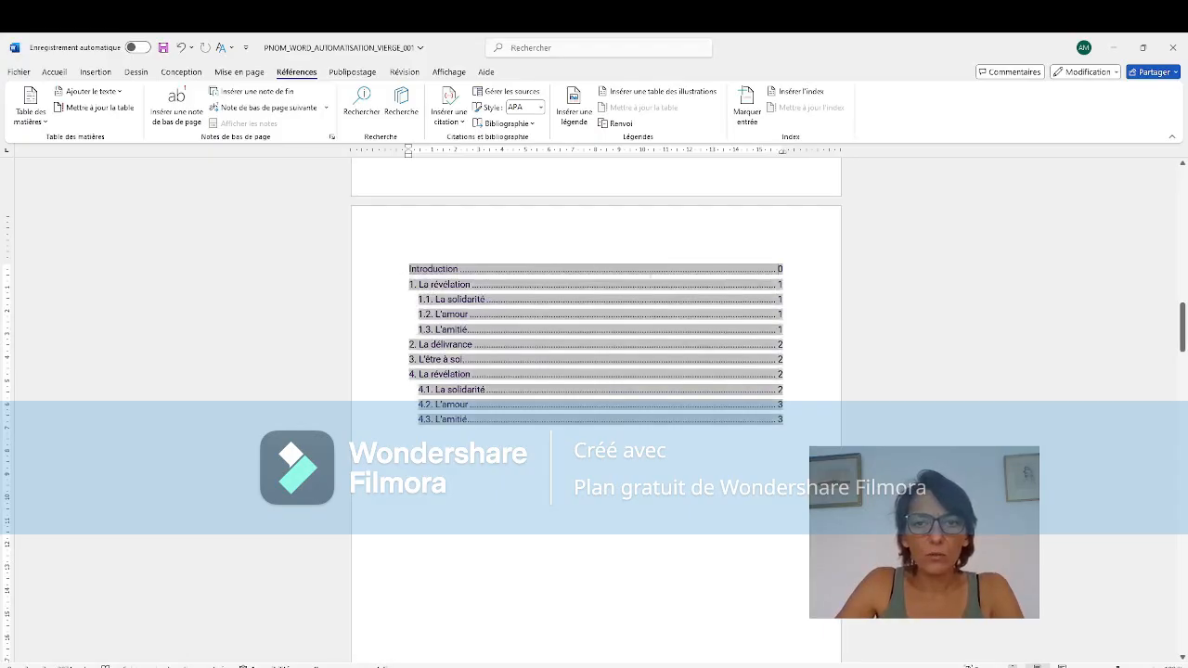
left_click_drag(707, 268, 408, 269)
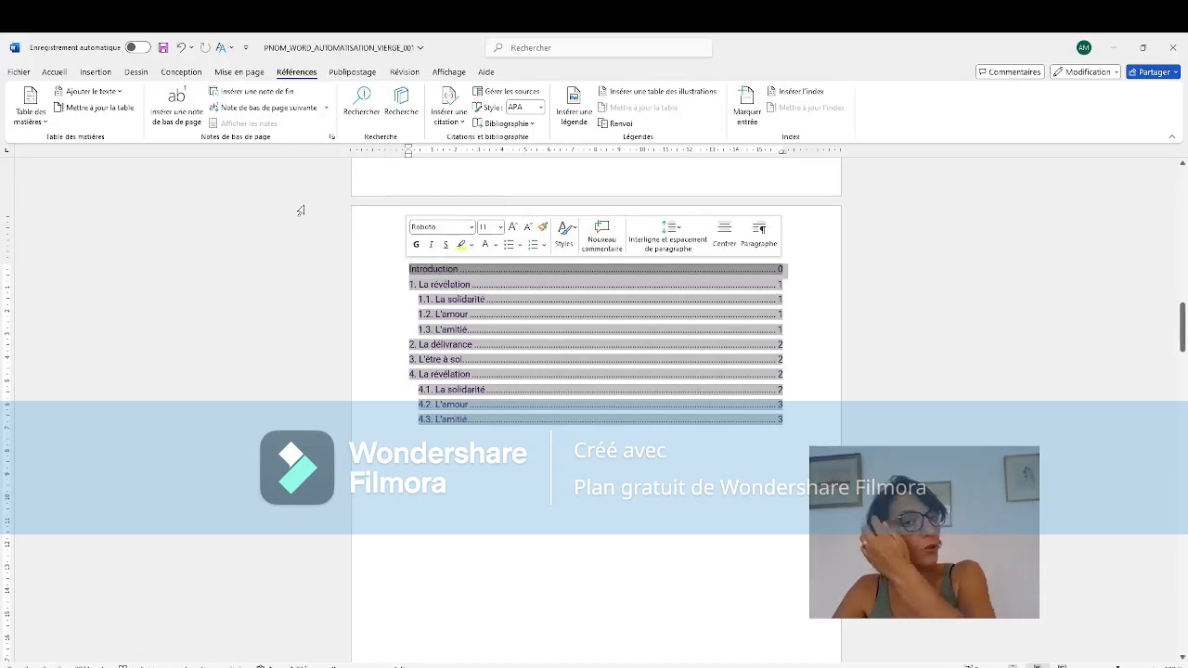
left_click(53, 73)
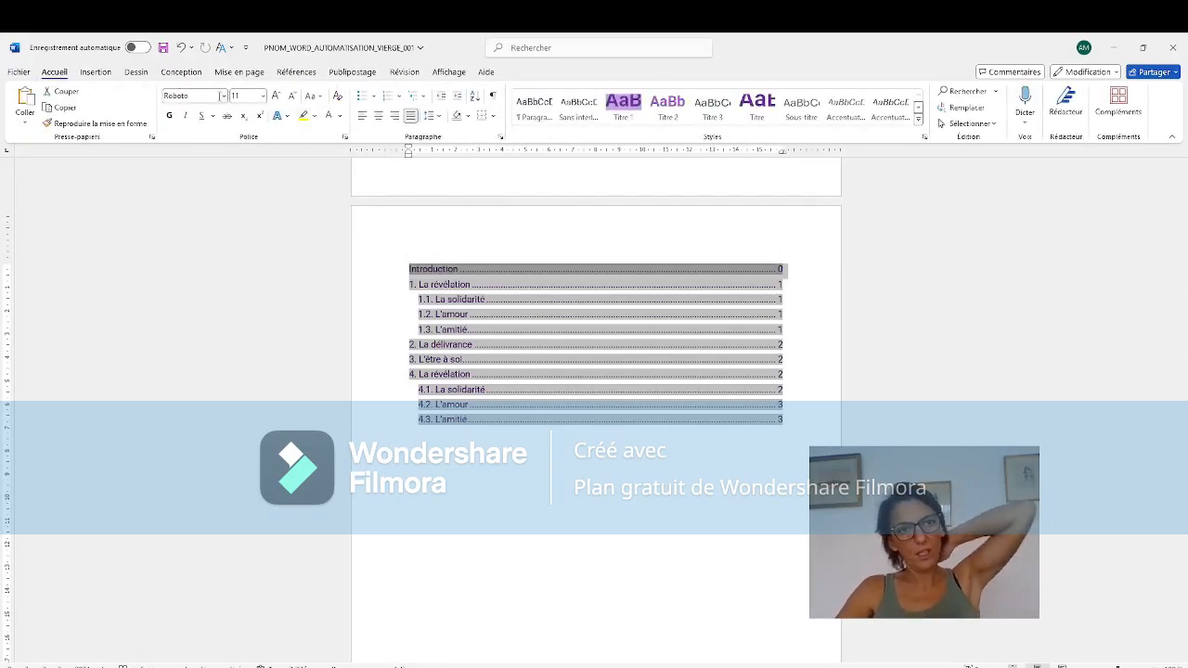
left_click(170, 116)
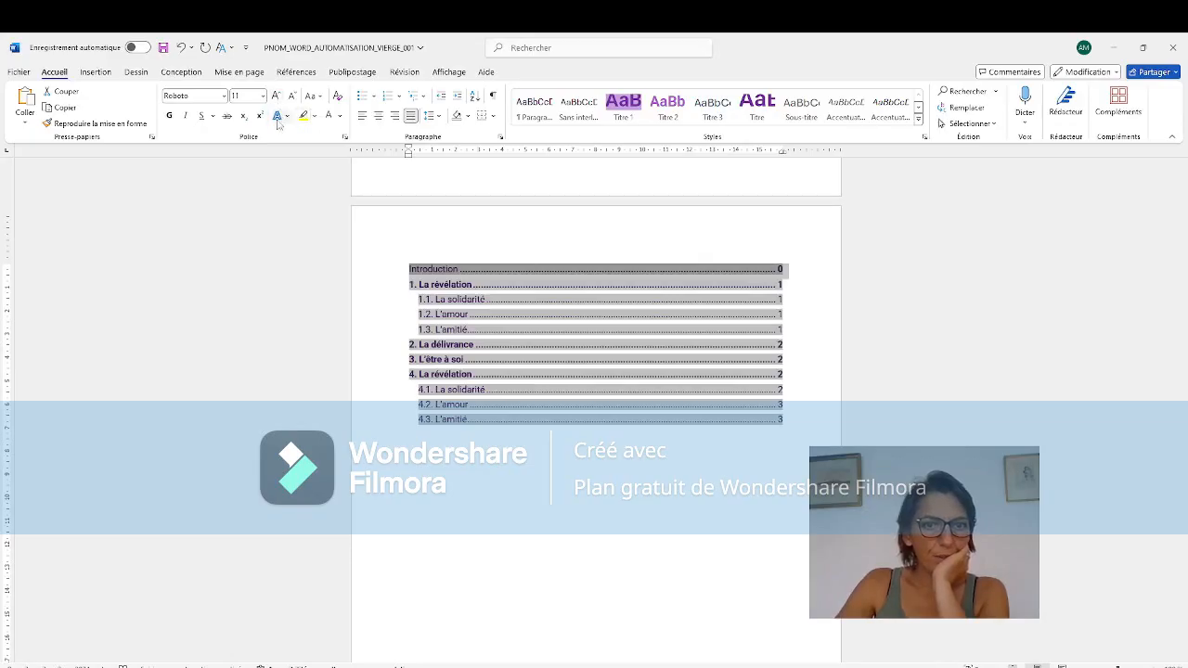
left_click(438, 431)
double_click(477, 274)
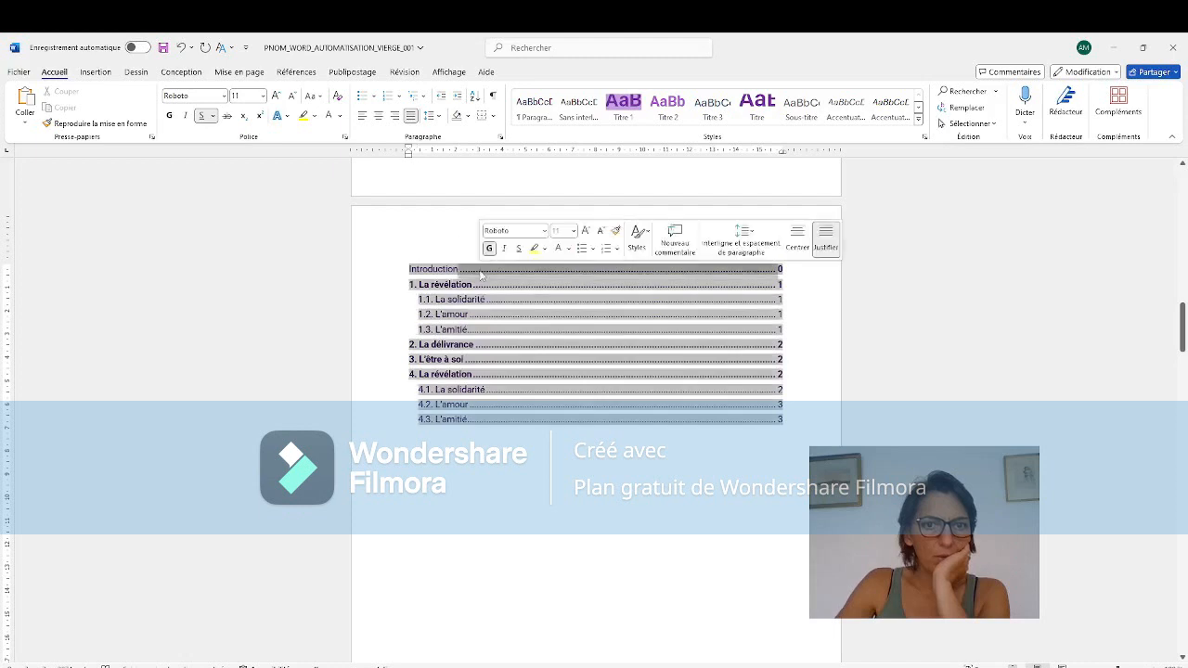
left_click(507, 479)
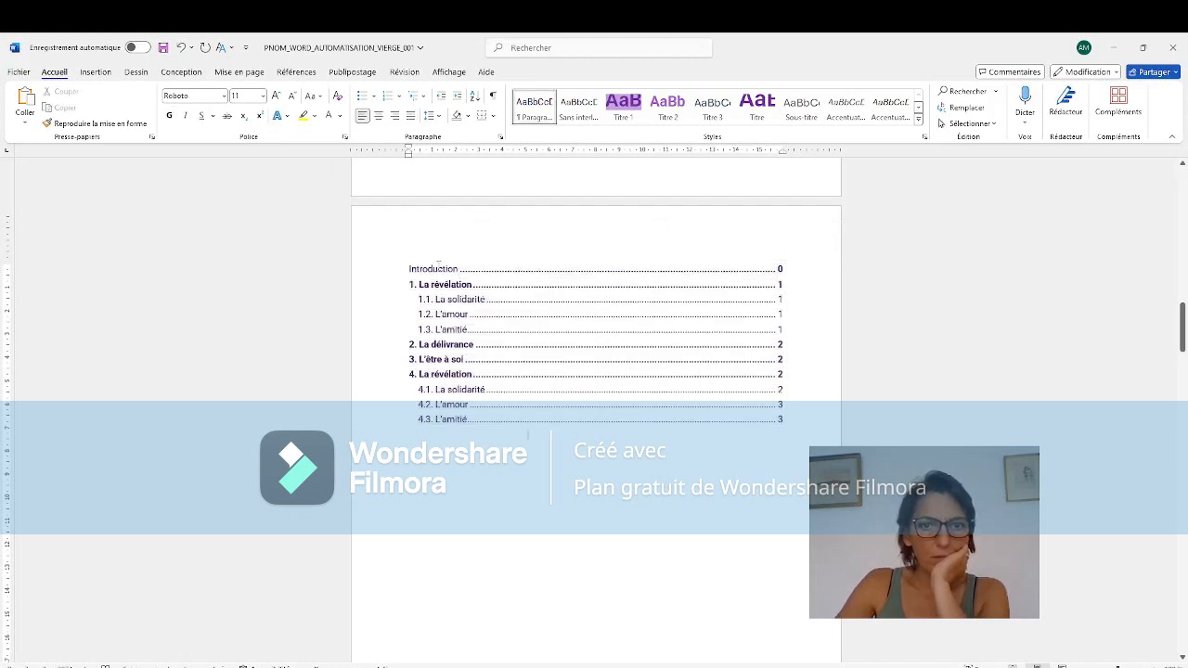
Step: Make the Introduction entry's title text bold in the table of contents, like the other chapter entries
left_click_drag(412, 268, 459, 269)
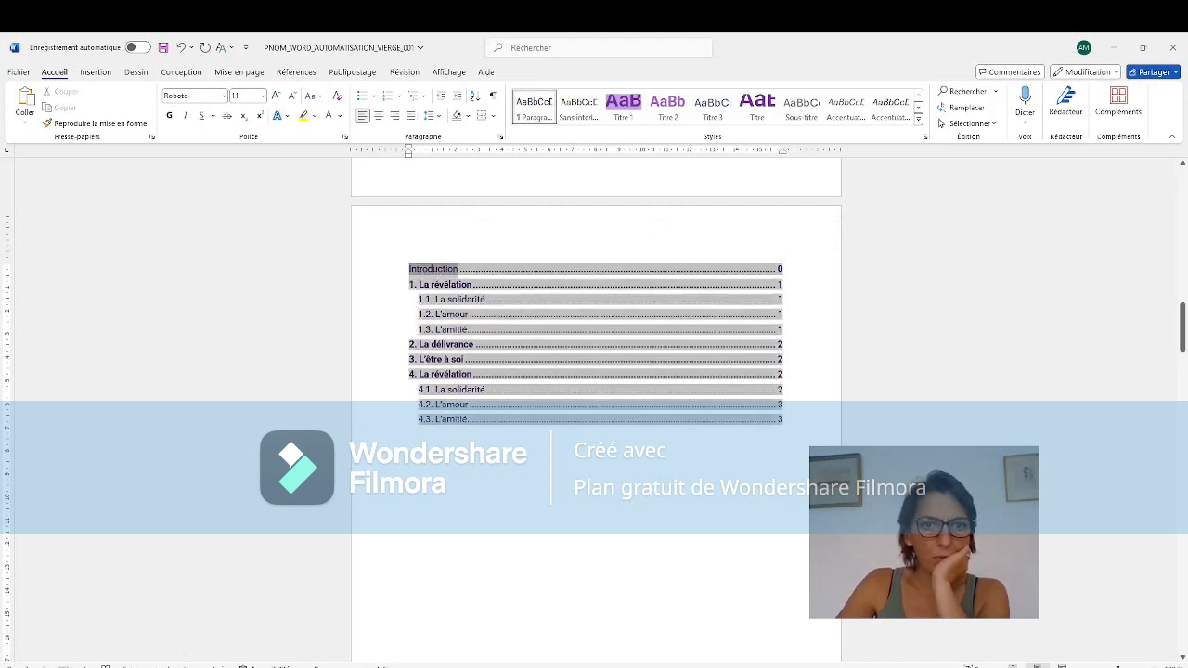
scroll(497, 465, "down", 10)
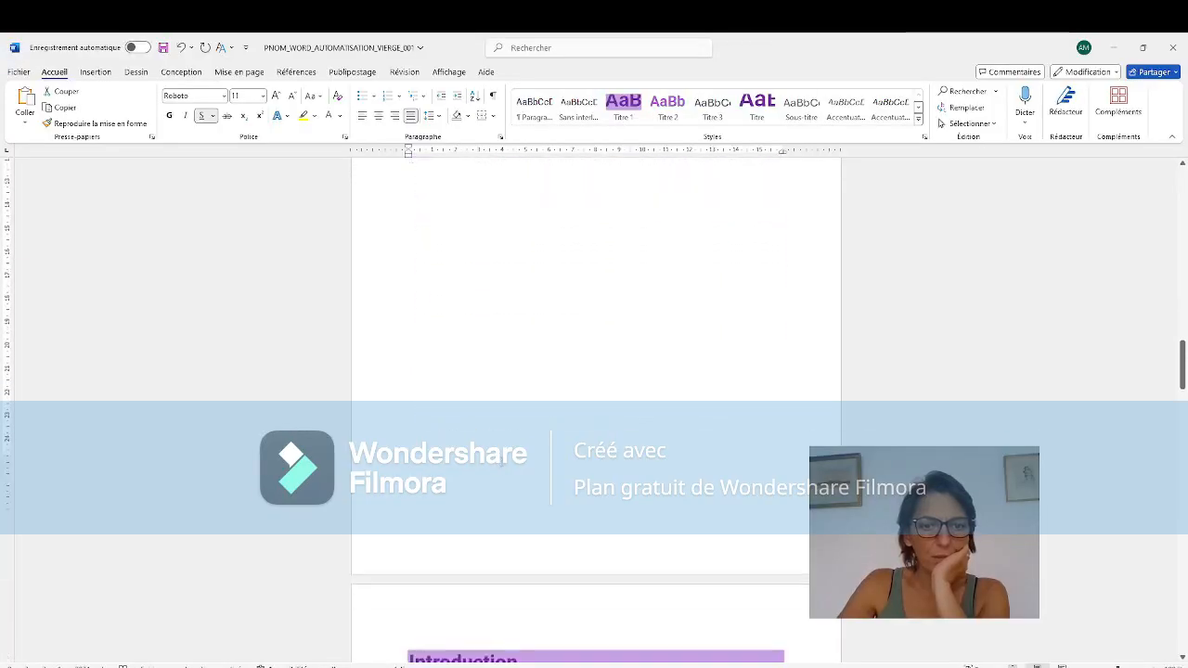
left_click(526, 393)
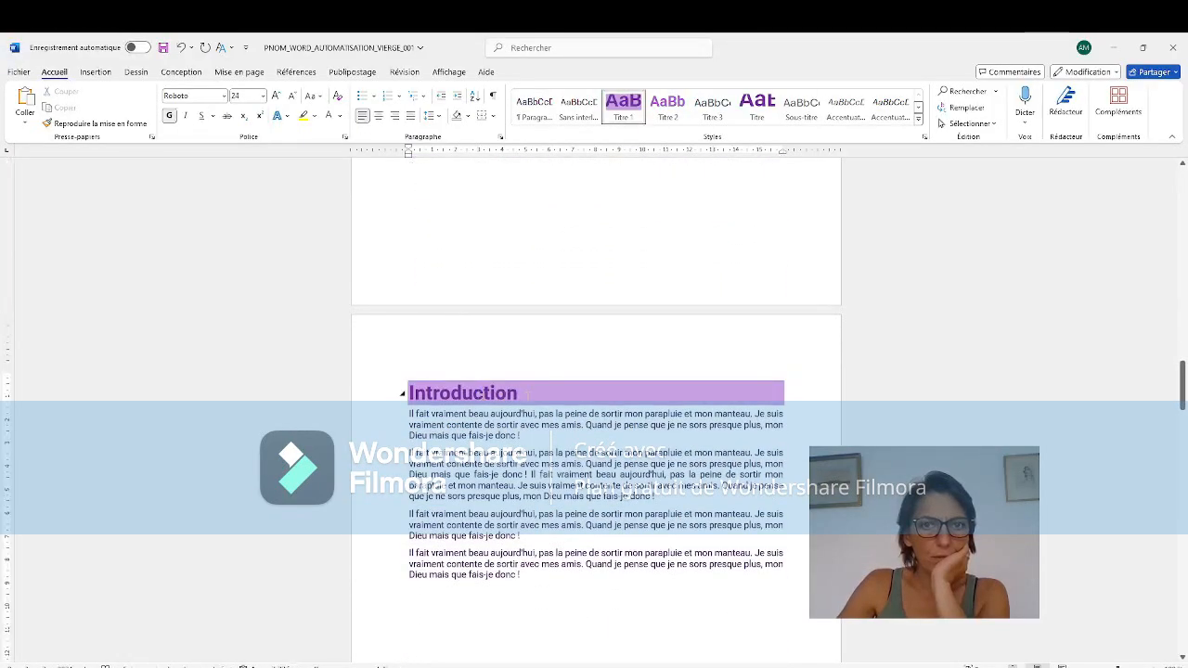
scroll(516, 360, "up", 8)
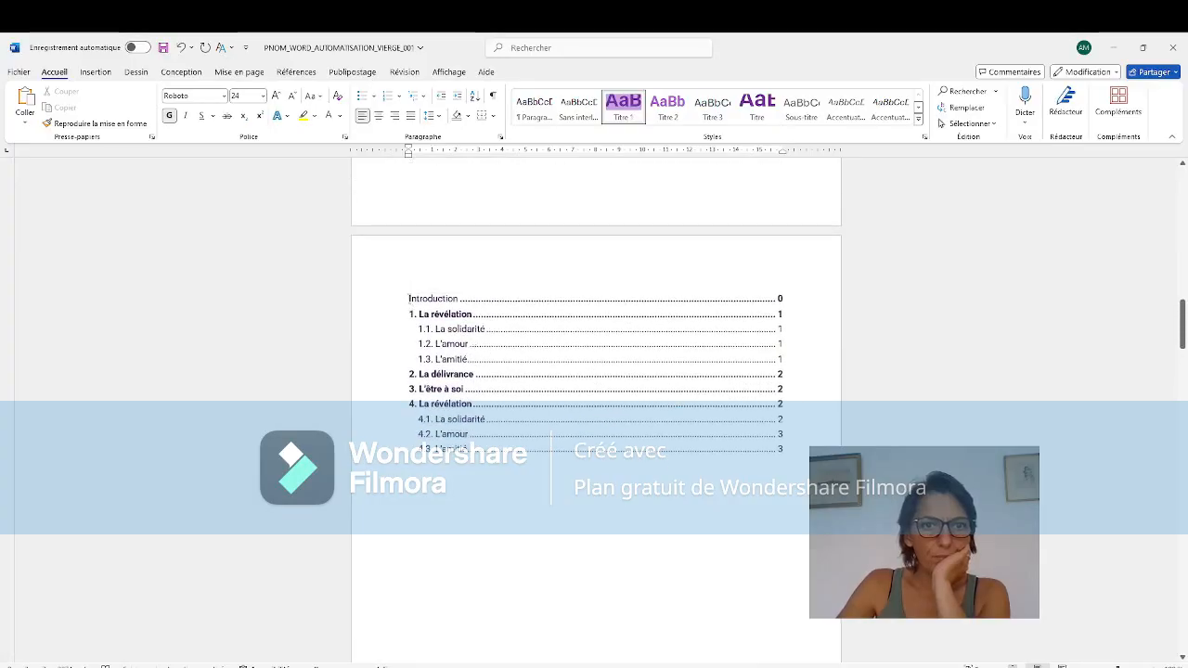
left_click_drag(409, 298, 458, 300)
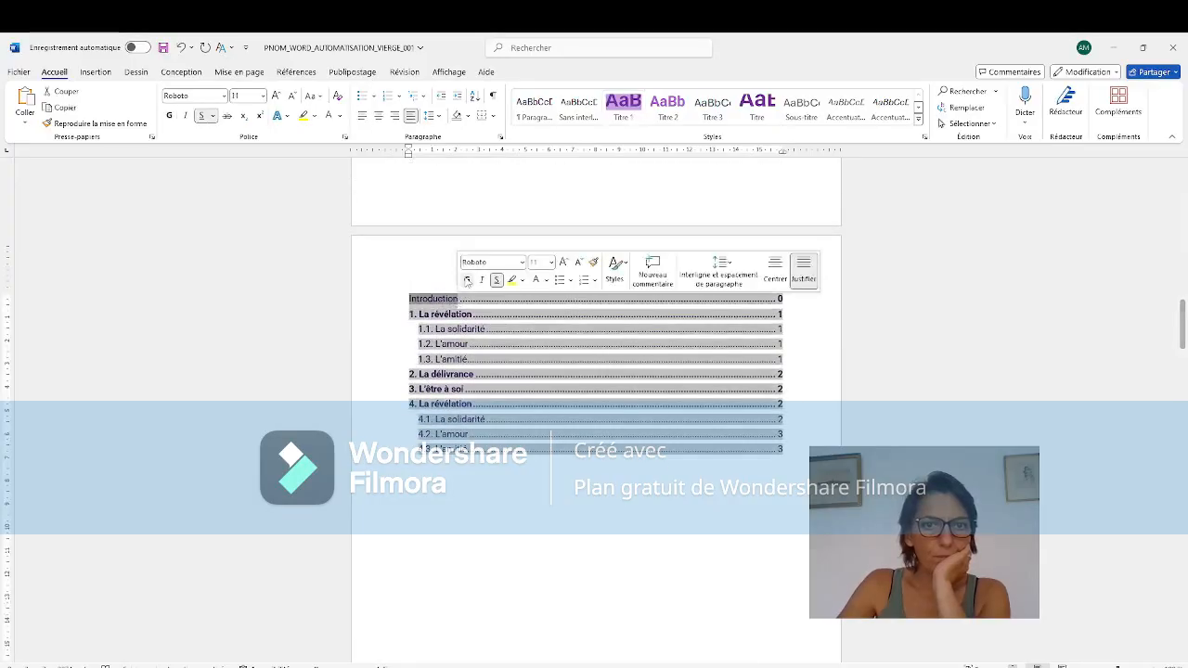
key("ctrl+g")
left_click(394, 220)
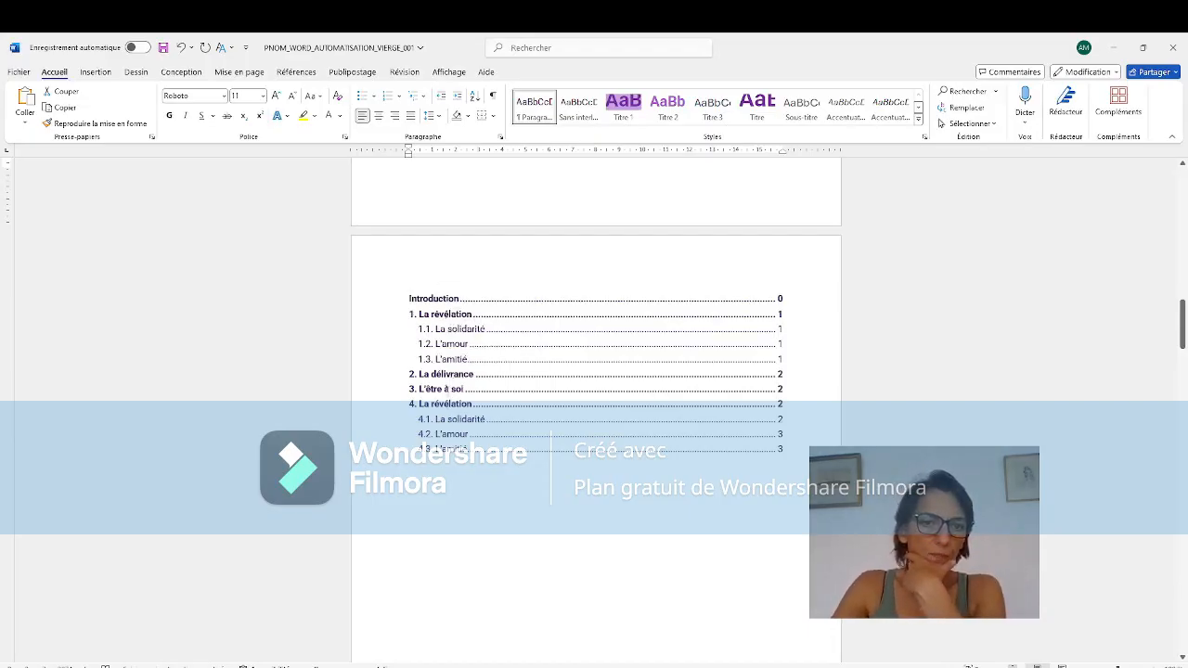
Step: Toggle bold on the 1.1. La solidarité line and colour the second-level entries of the table of contents violet
triple_click(419, 327)
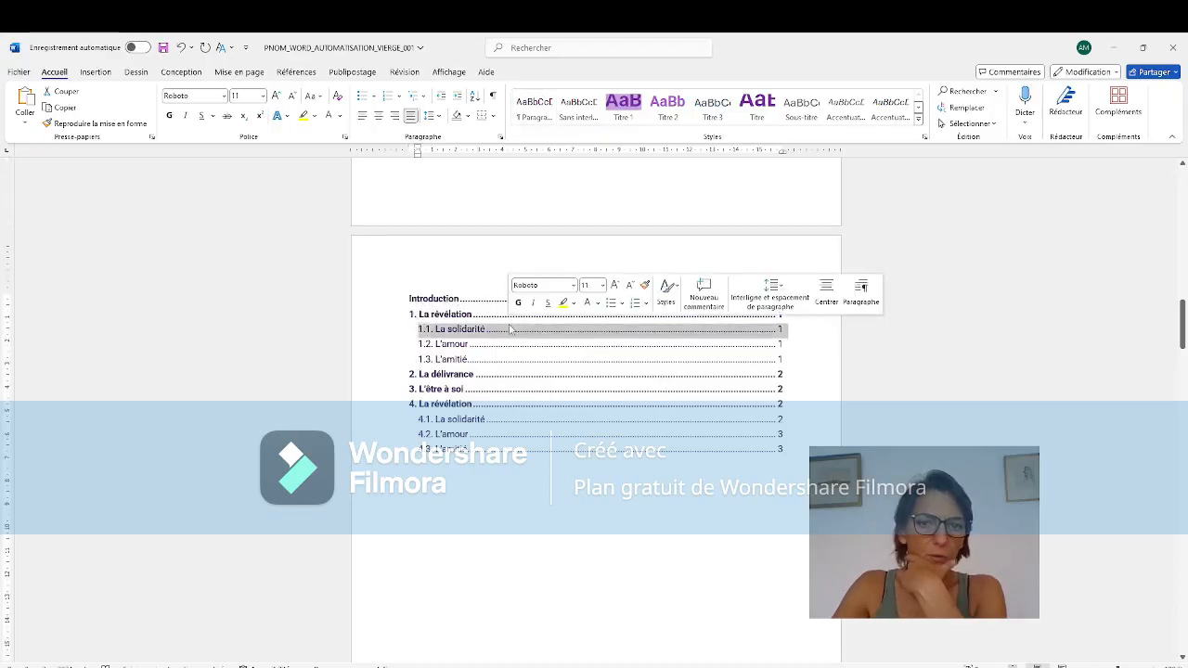
left_click(169, 116)
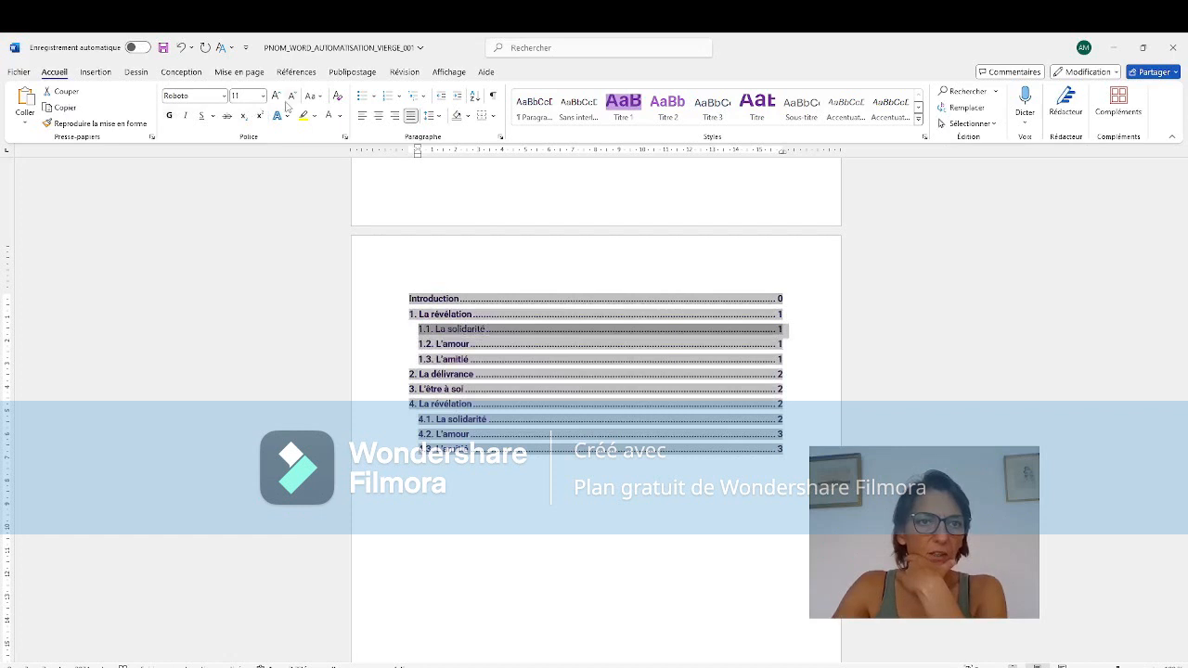
left_click(339, 116)
left_click(326, 315)
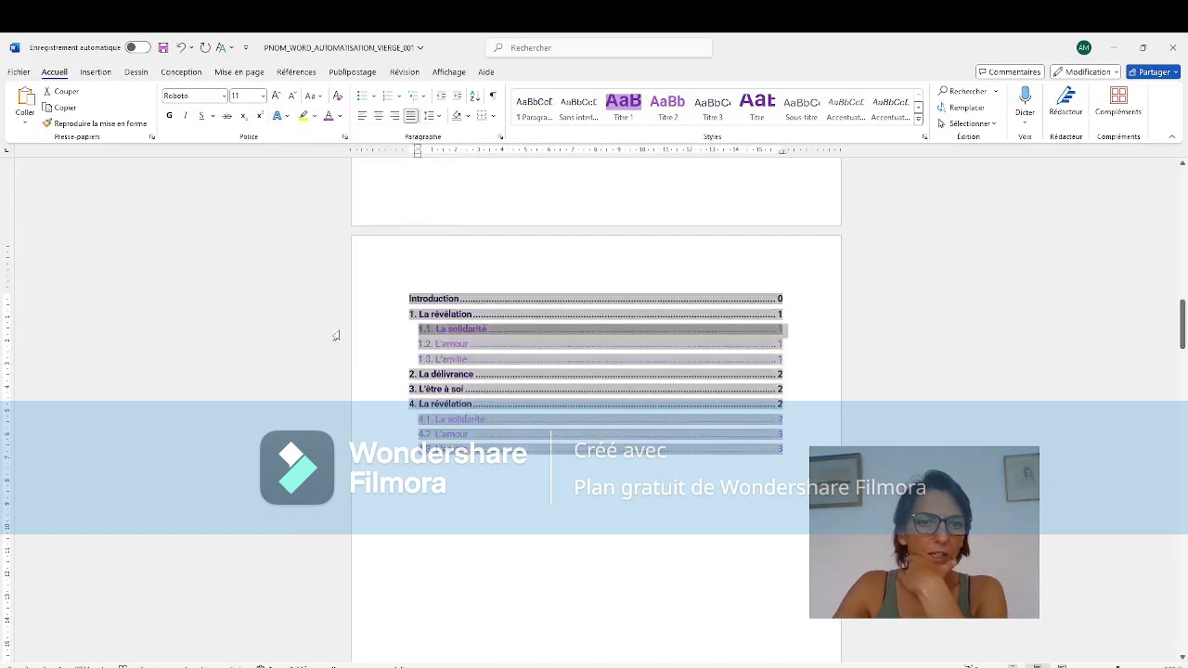
left_click(444, 542)
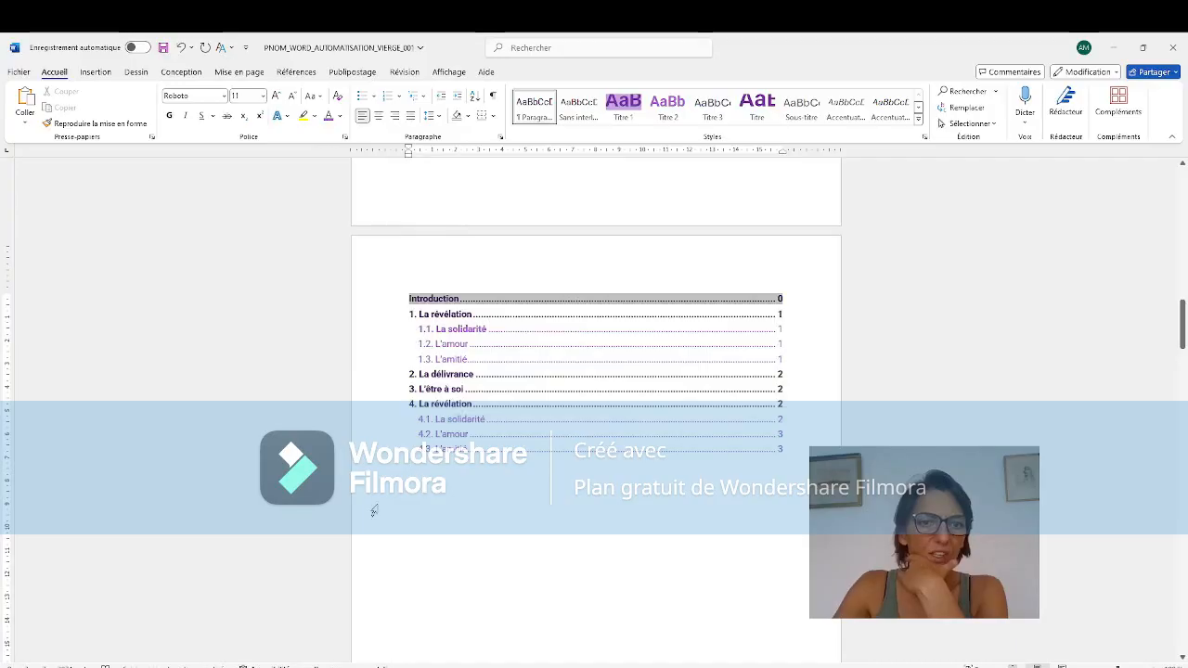
left_click(473, 345)
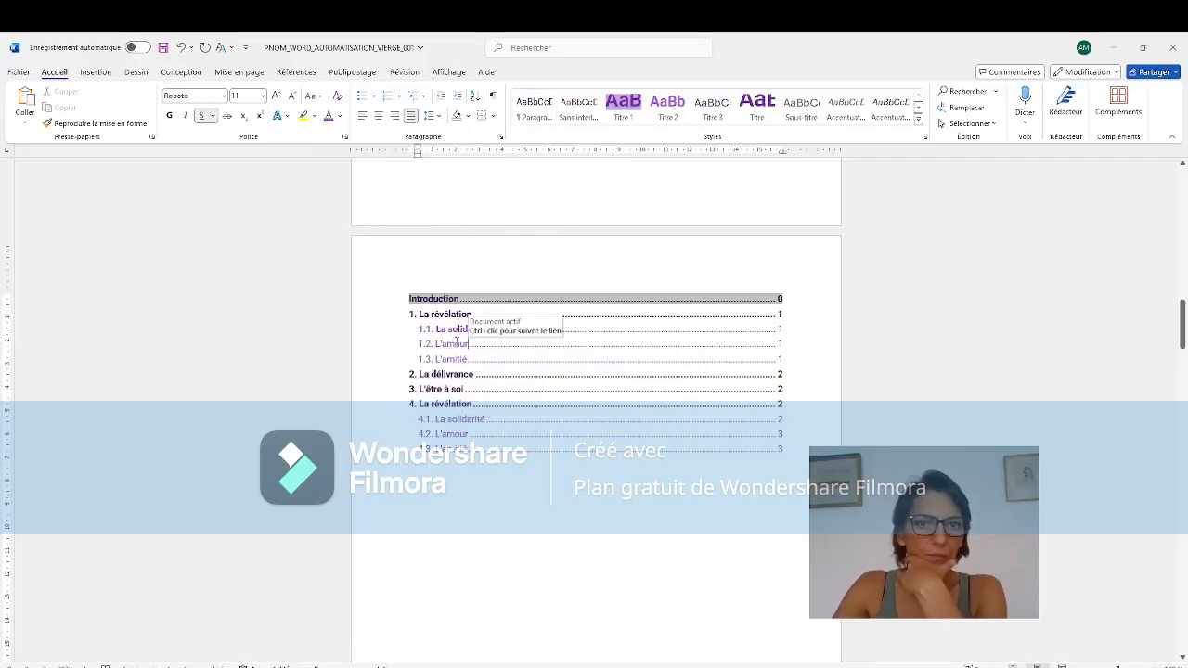
left_click(463, 331)
left_click(474, 345)
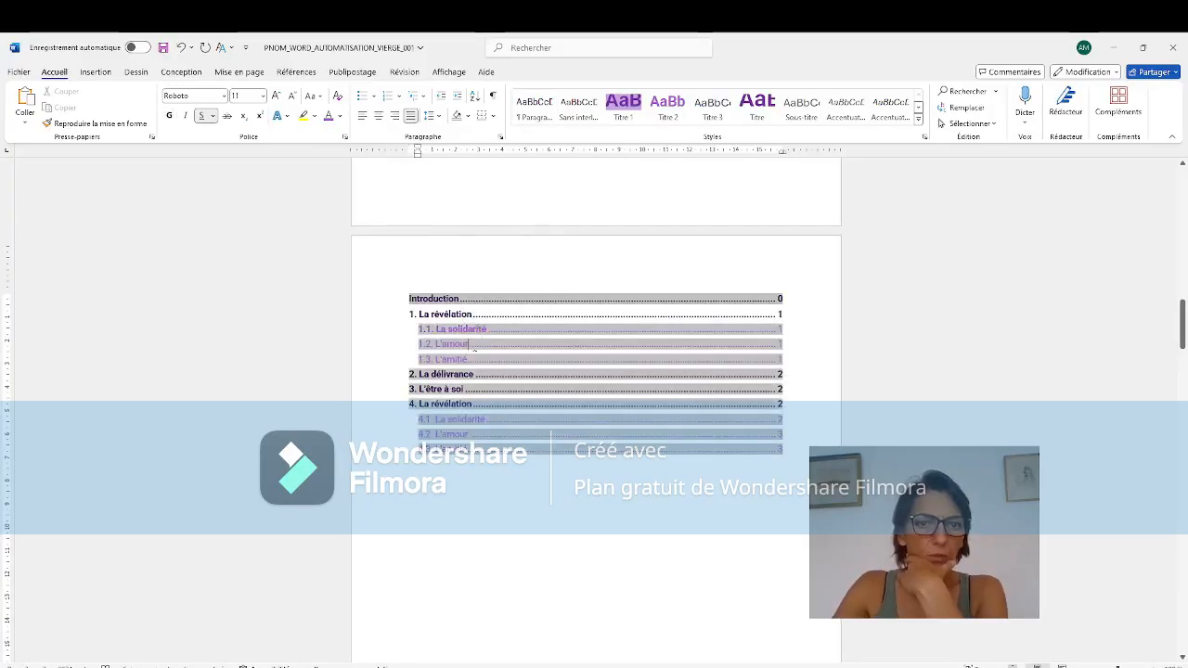
left_click(508, 468)
scroll(492, 470, "down", 10)
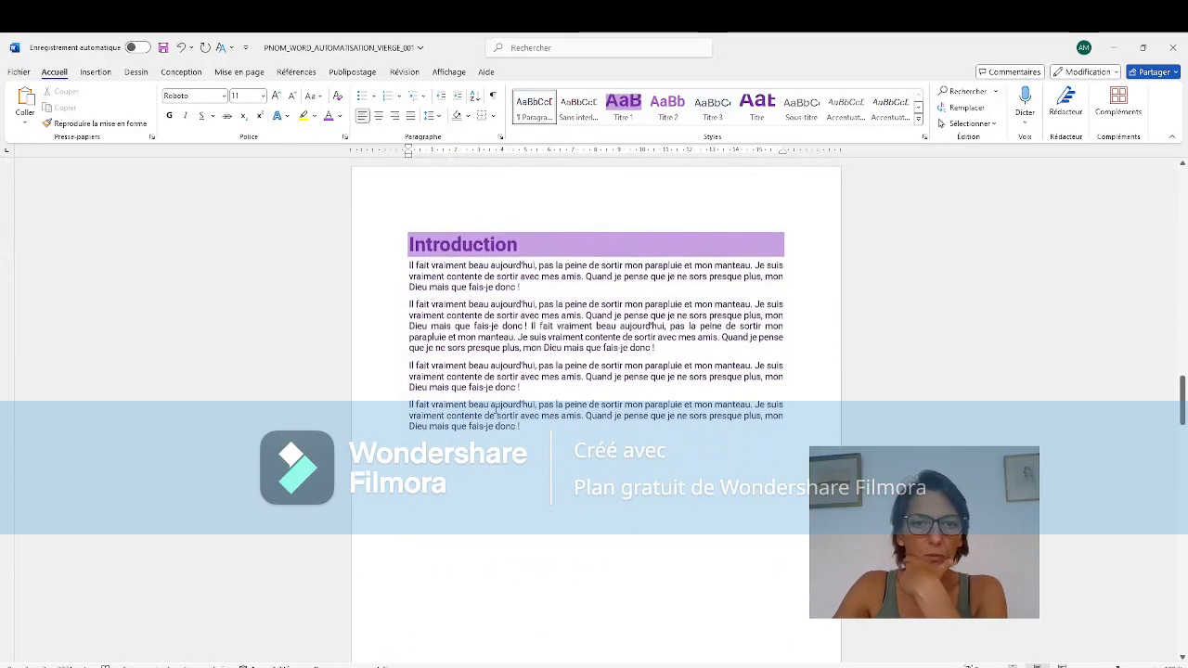
scroll(496, 408, "up", 8)
Step: Reapply bold from the 1.1. La solidarité line so the violet second-level entries of the table of contents are bold
left_click(482, 389)
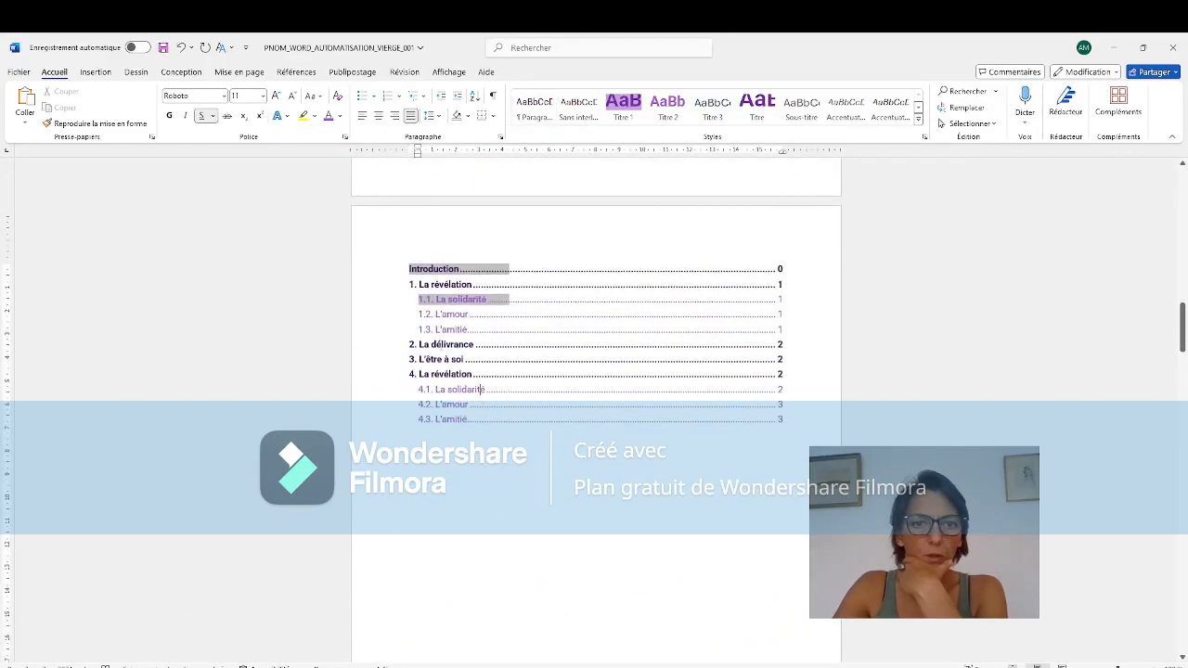
left_click_drag(482, 389, 575, 298)
left_click(468, 300)
left_click_drag(697, 299, 697, 300)
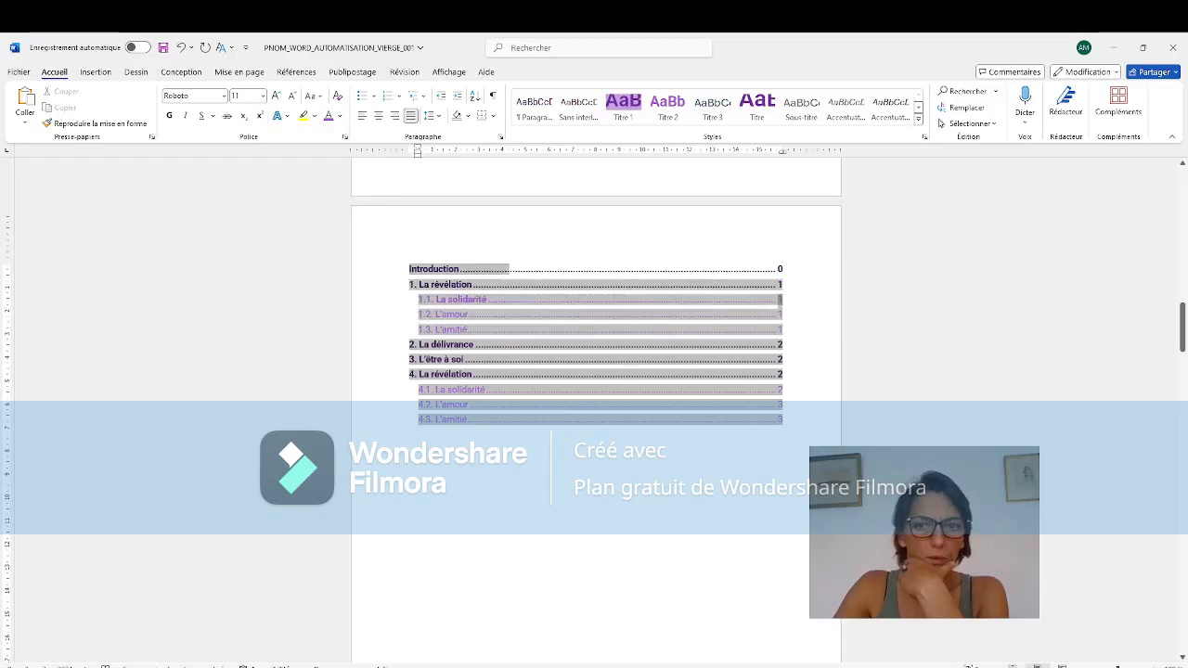
left_click_drag(782, 300, 414, 299)
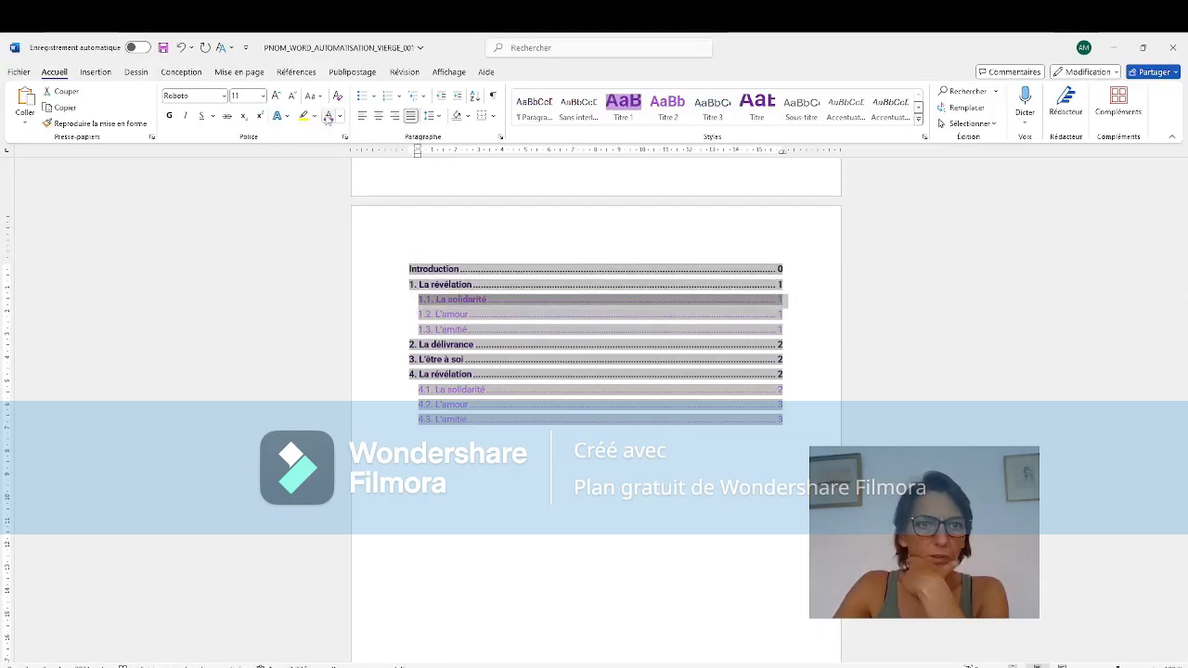
left_click(169, 116)
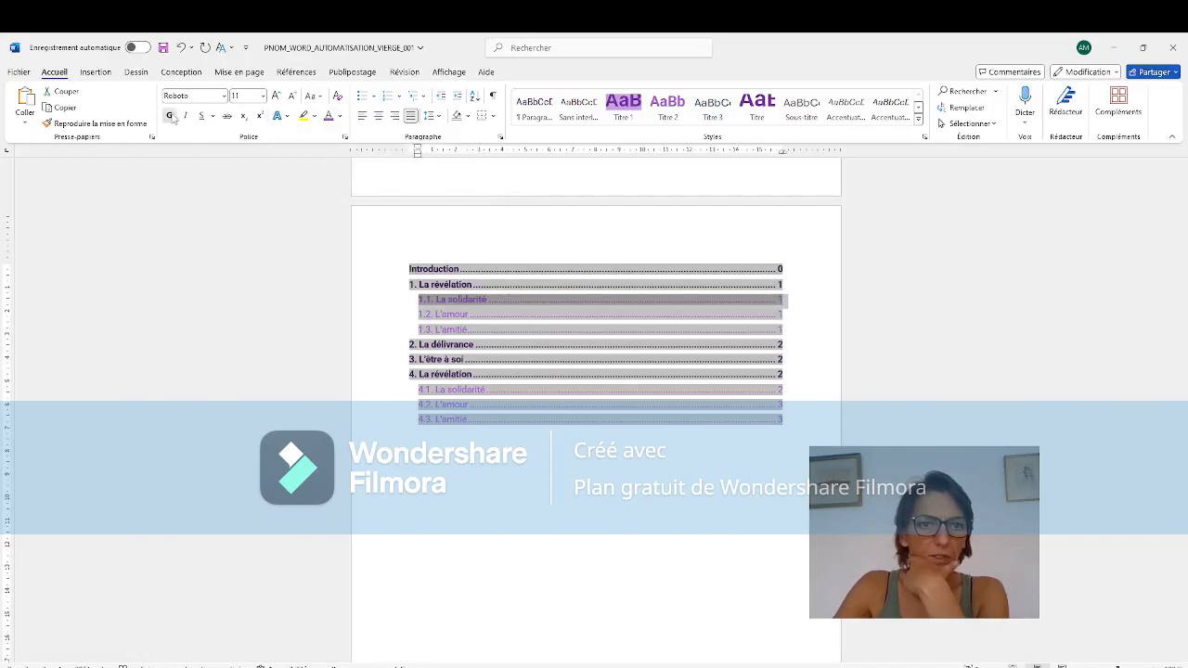
left_click(170, 116)
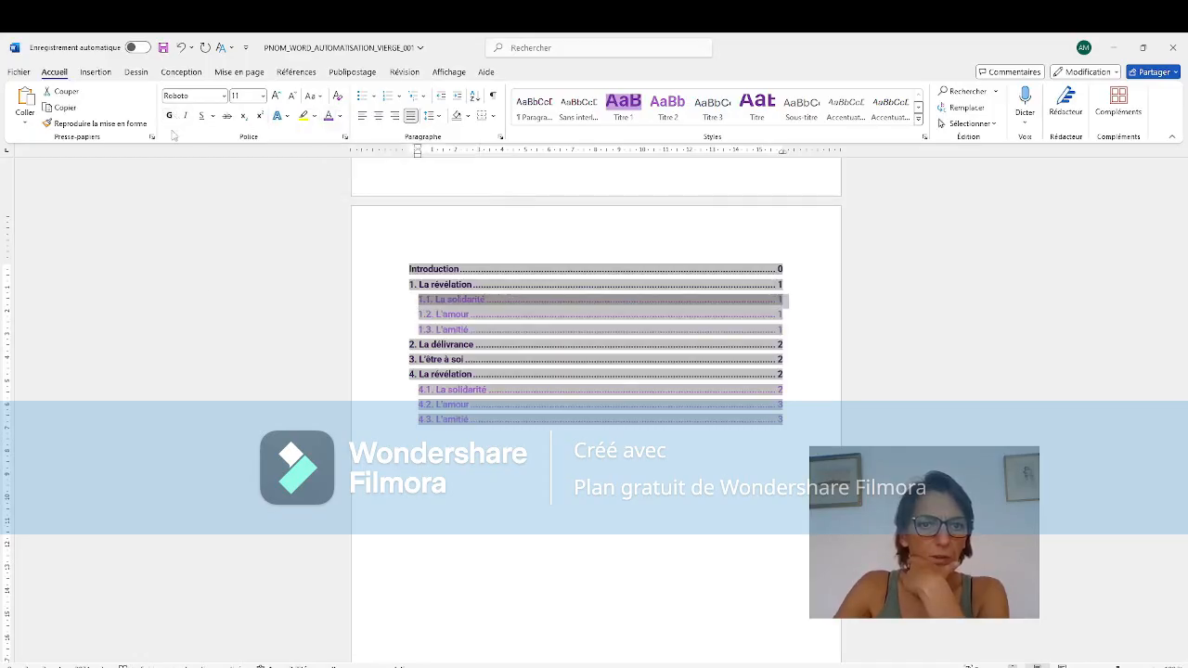
left_click(395, 515)
left_click(483, 572)
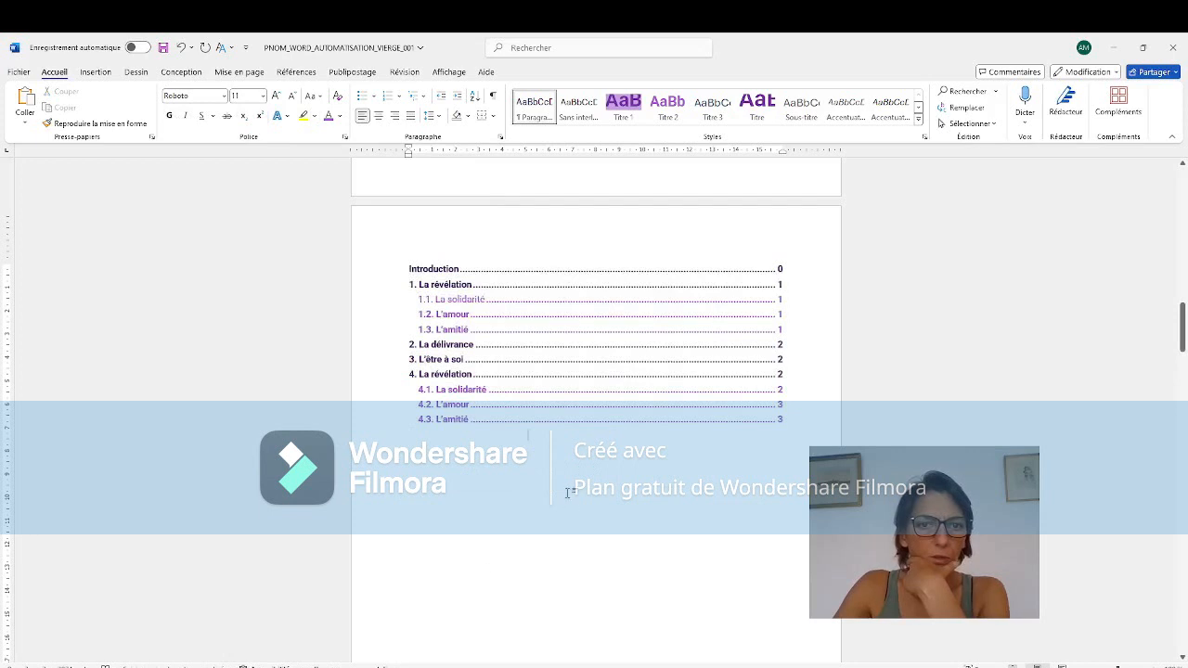
Step: Review the formatting of the table of contents entries and the Introduction page that follows
left_click(487, 302)
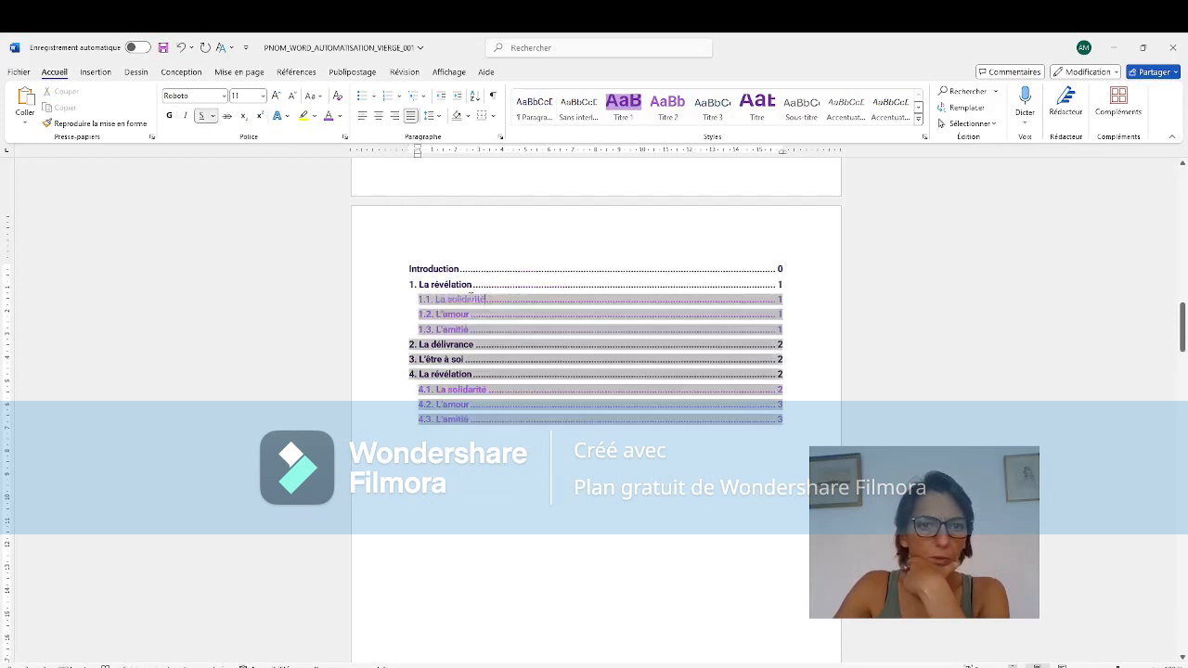
left_click(457, 479)
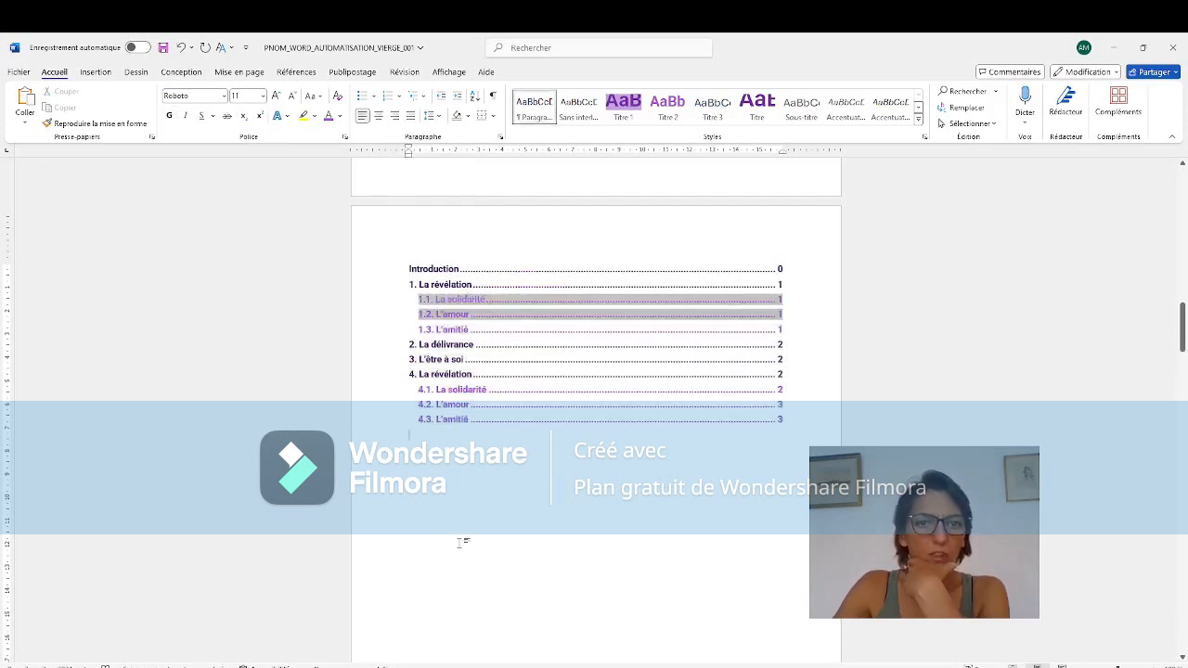
scroll(464, 501, "down", 3)
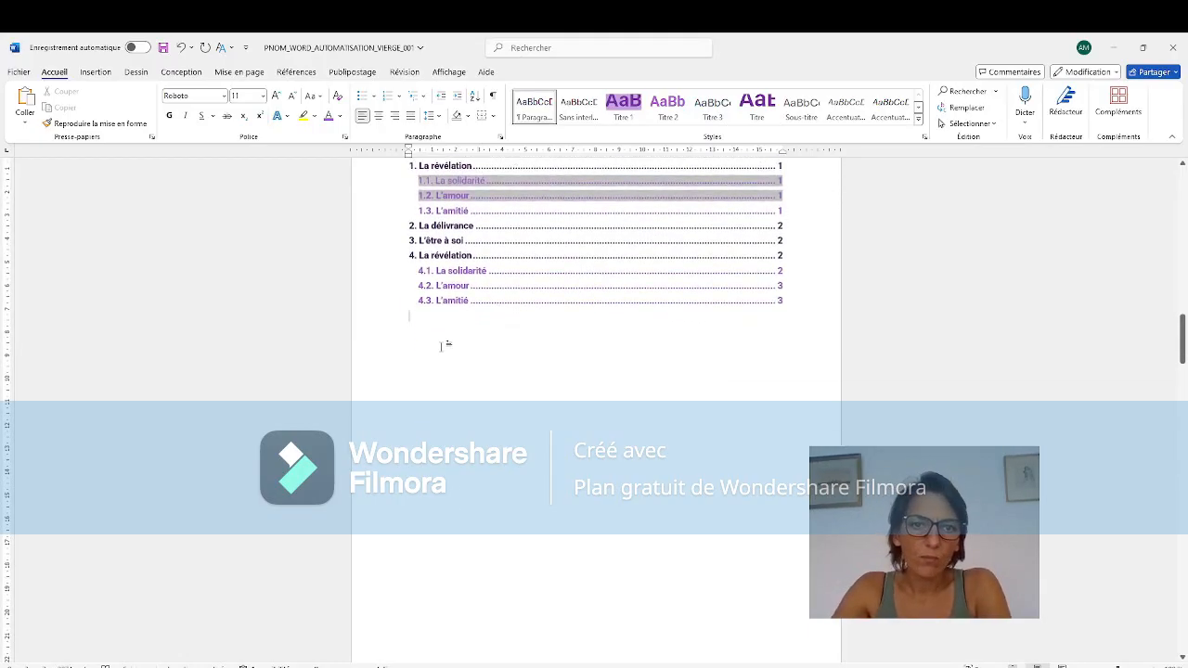
scroll(498, 424, "down", 10)
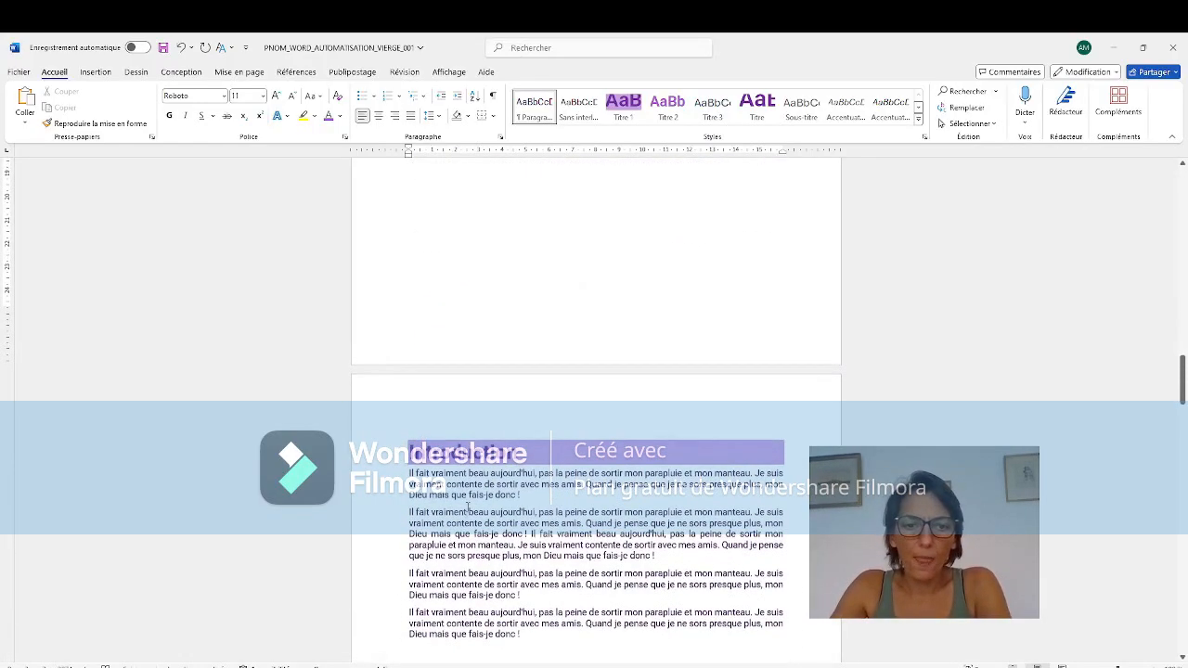
scroll(467, 506, "up", 12)
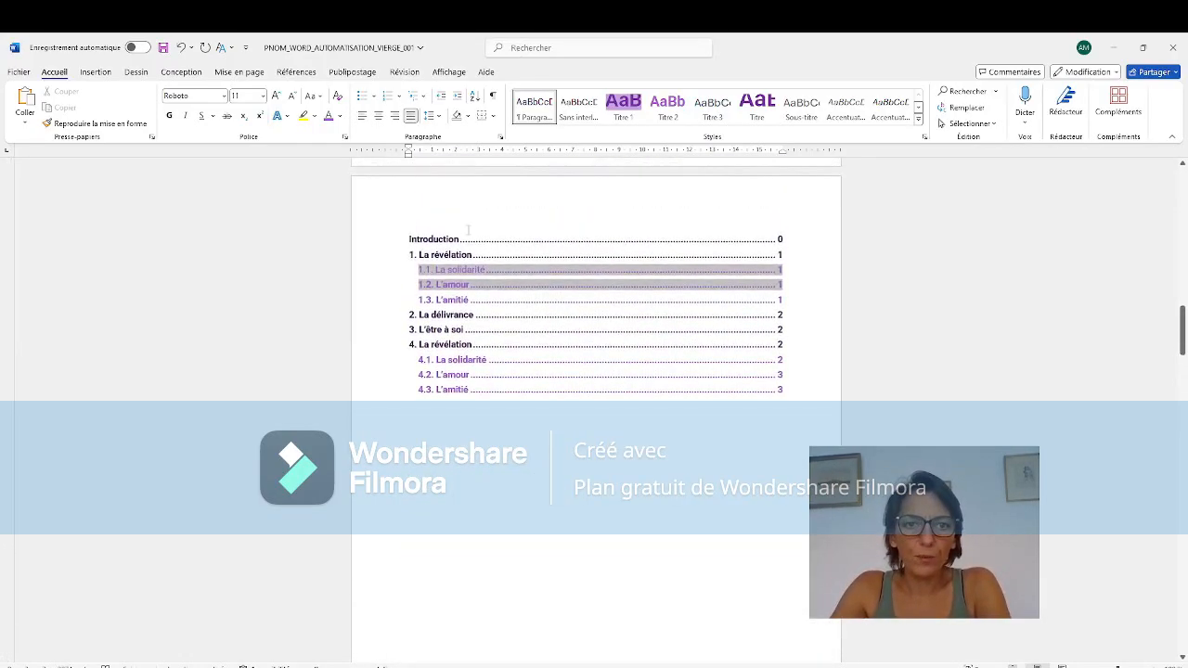
left_click(495, 345)
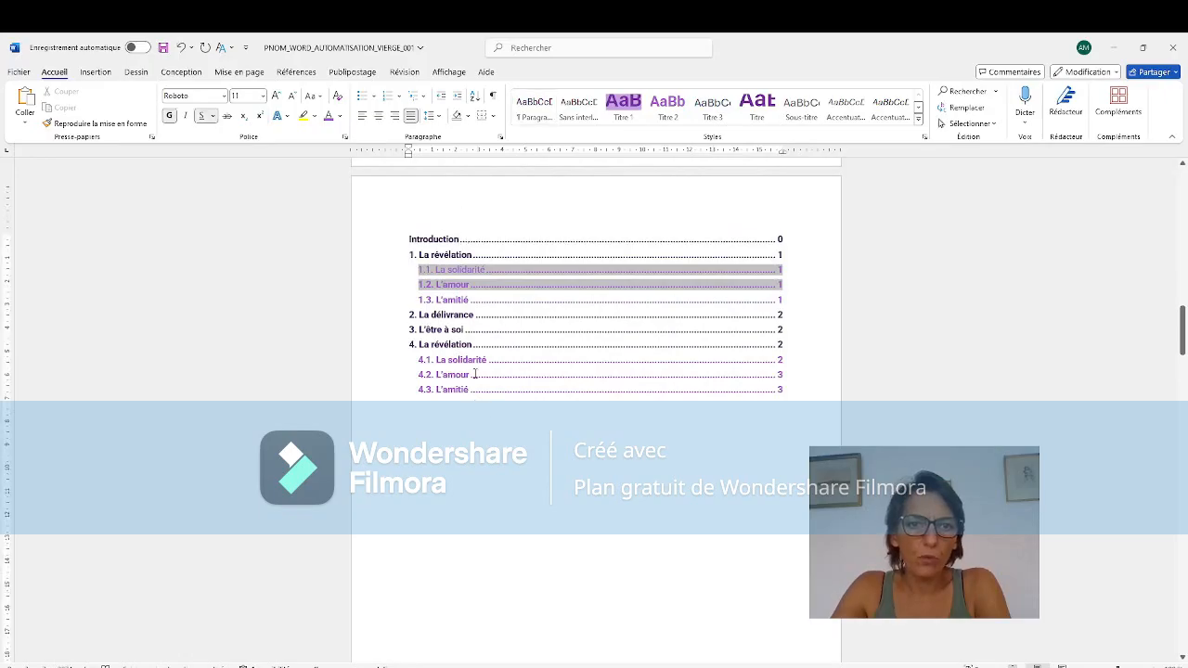
left_click(500, 436)
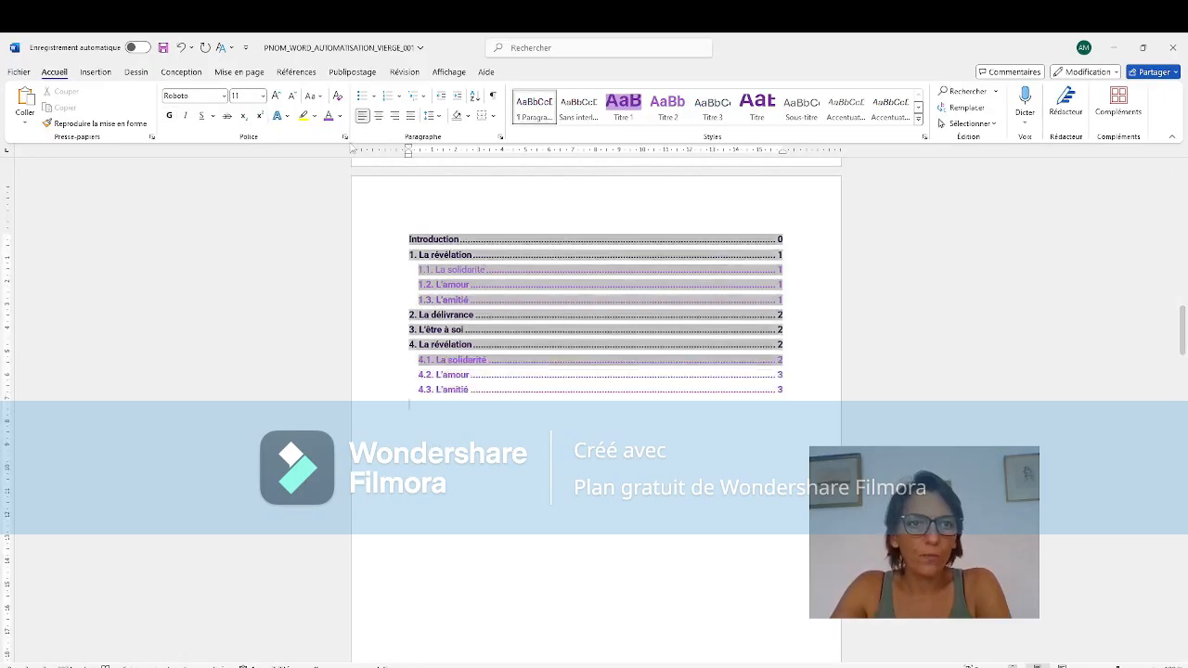
Step: Show the formatting marks and check the breaks after the table of contents and the first-page footer area of Section 2
left_click(493, 96)
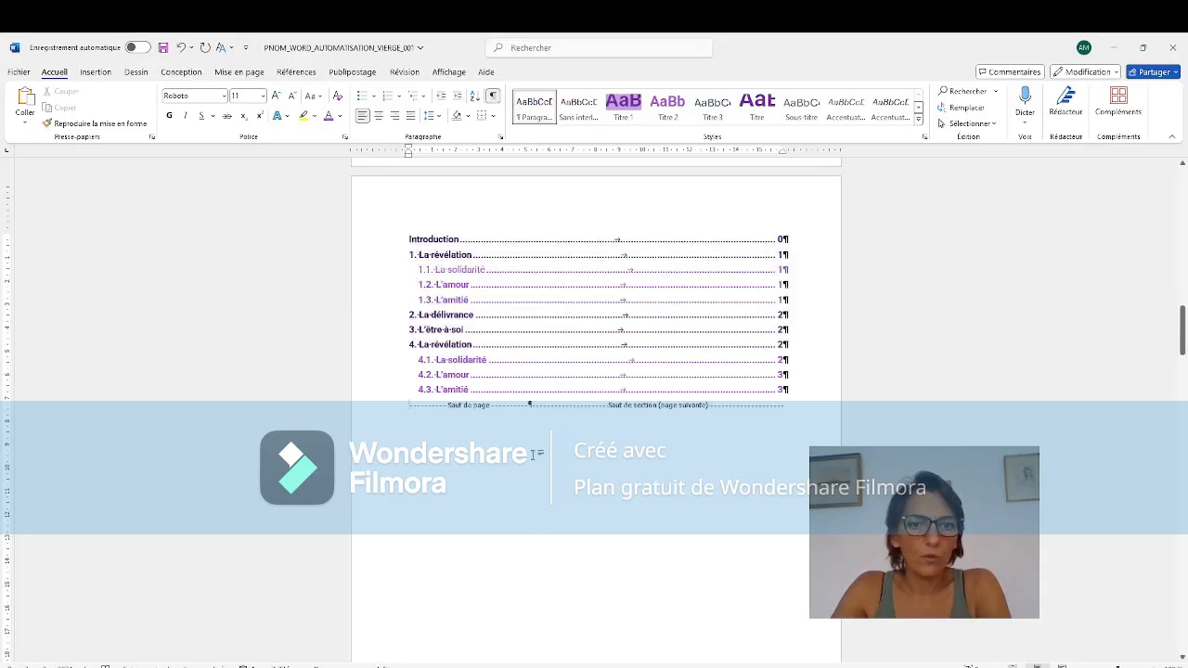
scroll(498, 485, "down", 5)
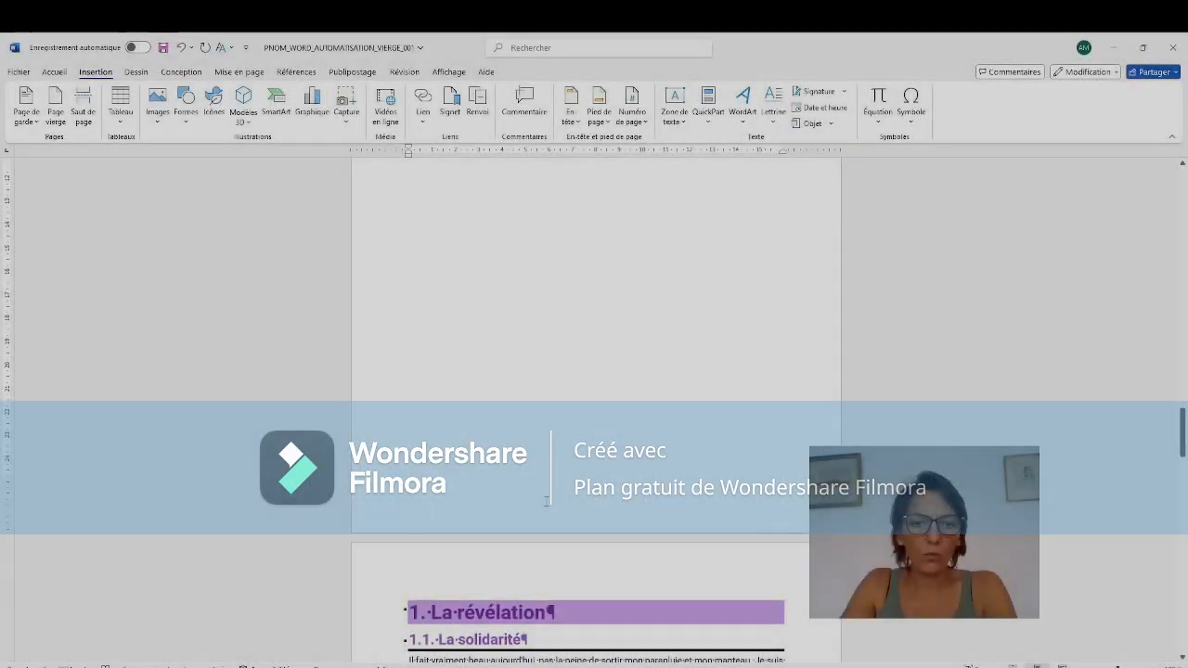
double_click(547, 501)
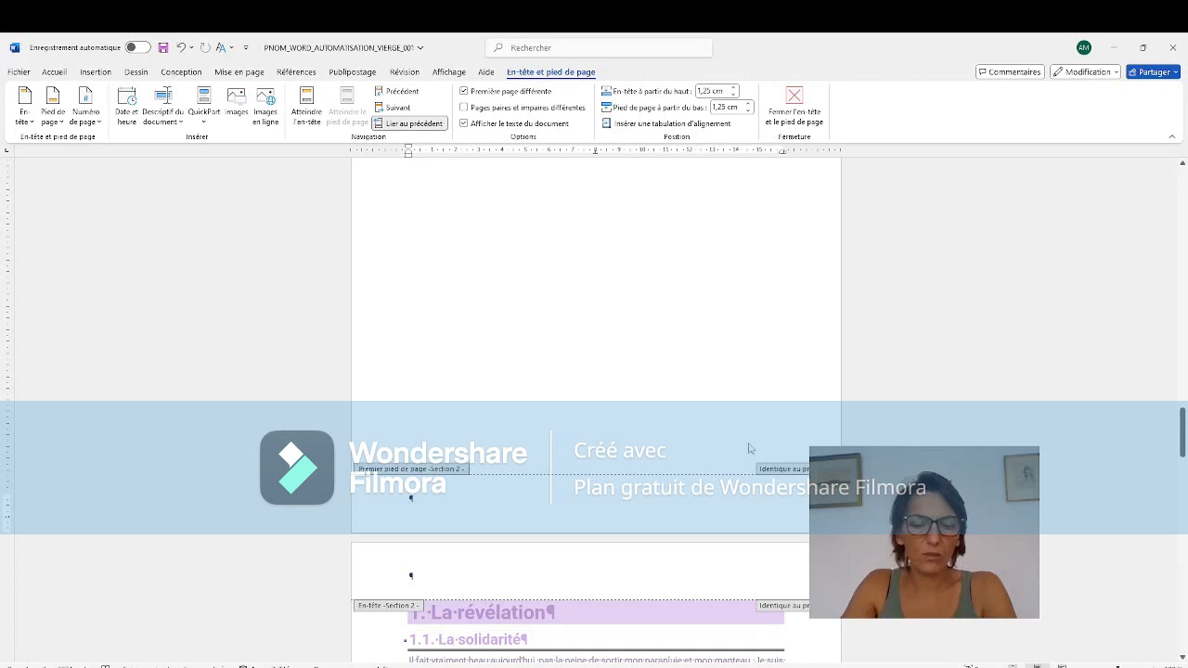
double_click(410, 429)
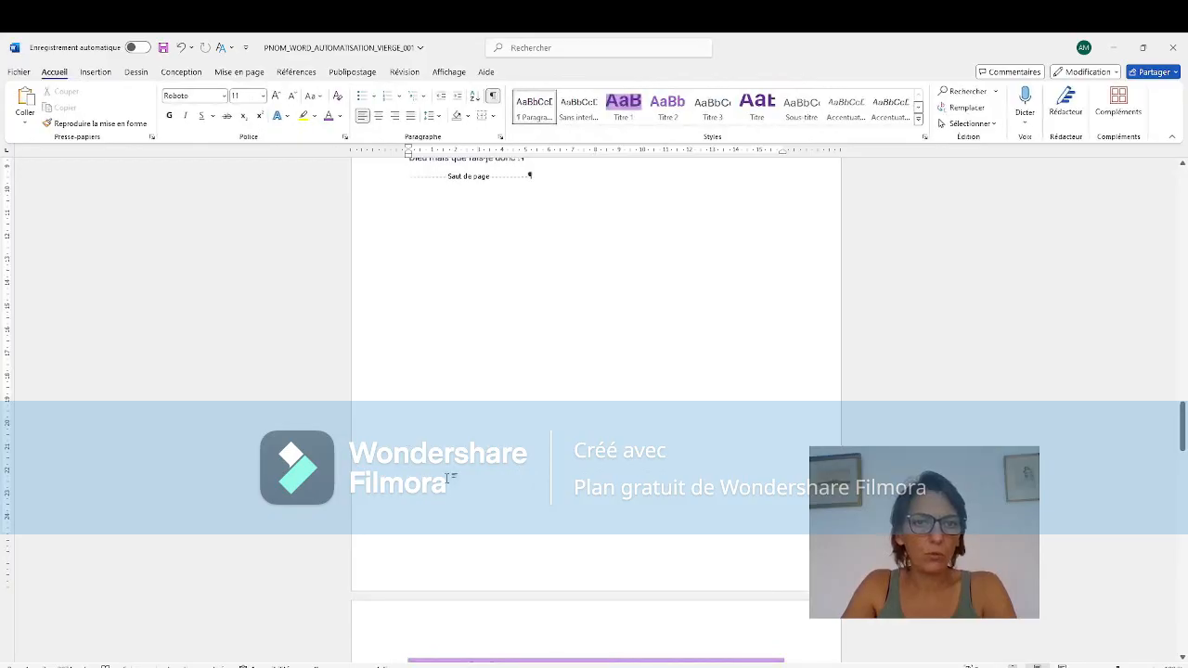
Step: Examine the header and footer areas of Sections 1 and 2 around the Introduction page, and return to the body text
scroll(448, 478, "up", 5)
left_click(444, 321)
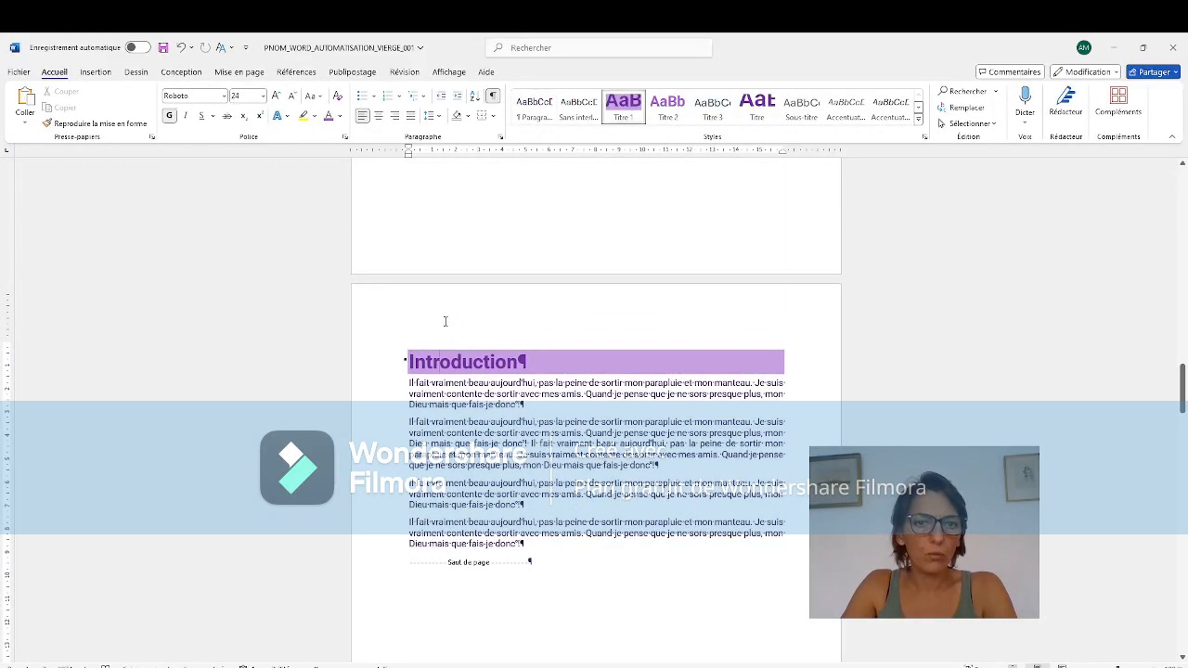
double_click(445, 321)
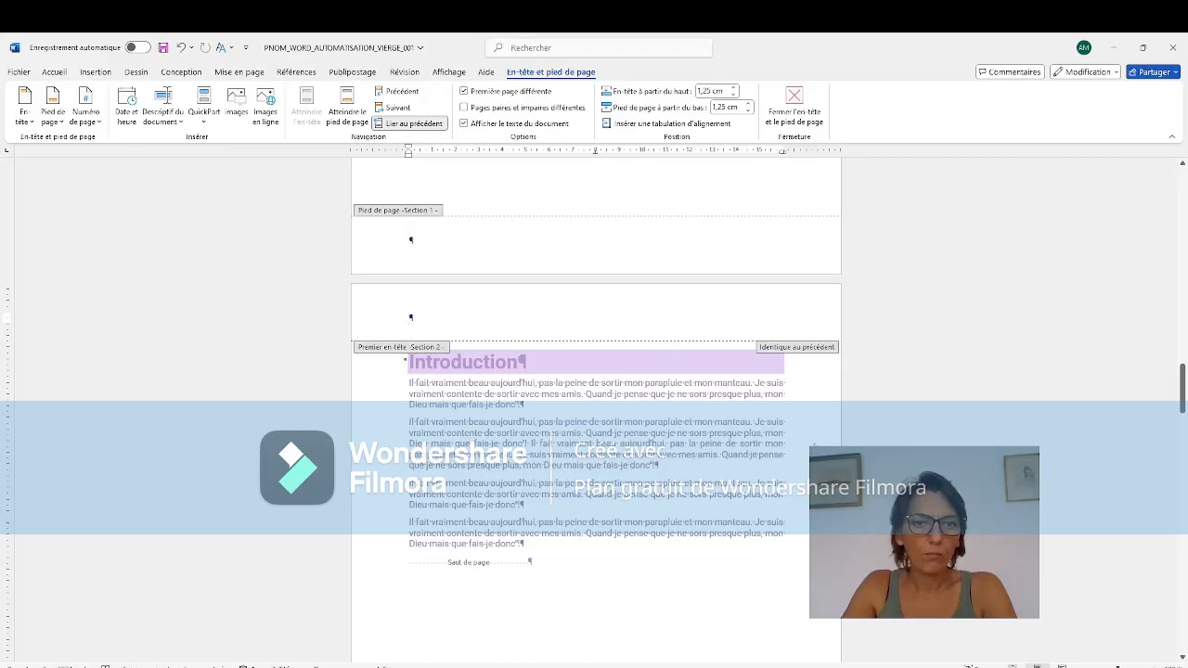
scroll(596, 409, "up", 10)
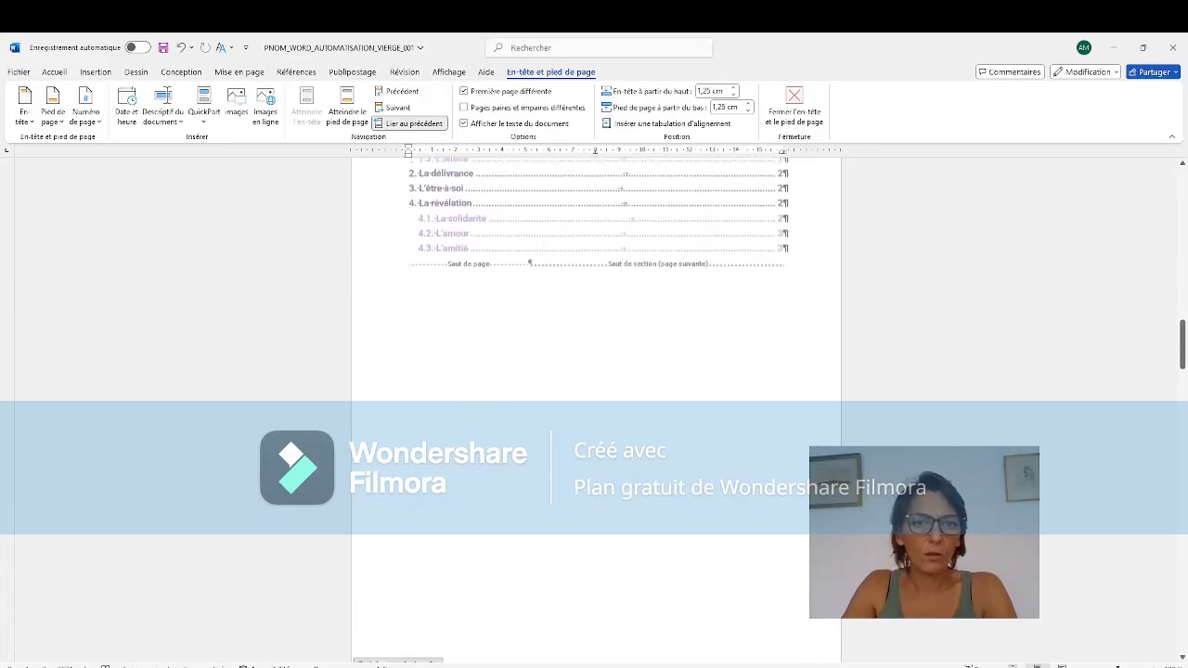
scroll(260, 339, "down", 10)
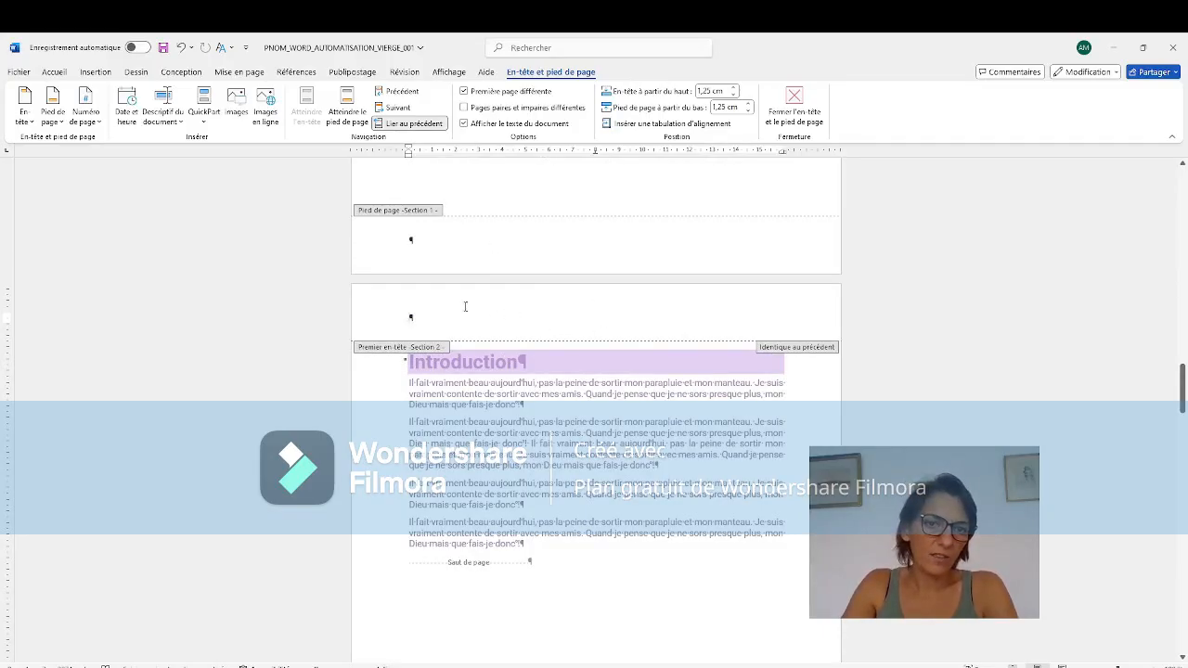
scroll(811, 446, "down", 5)
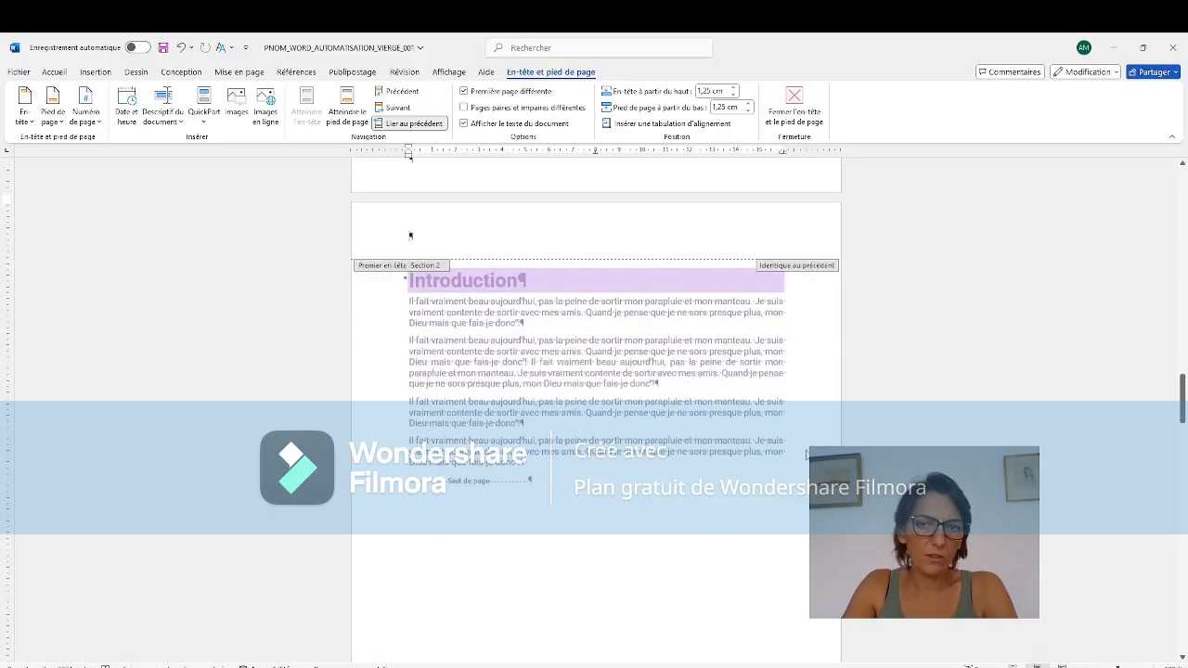
scroll(806, 454, "down", 3)
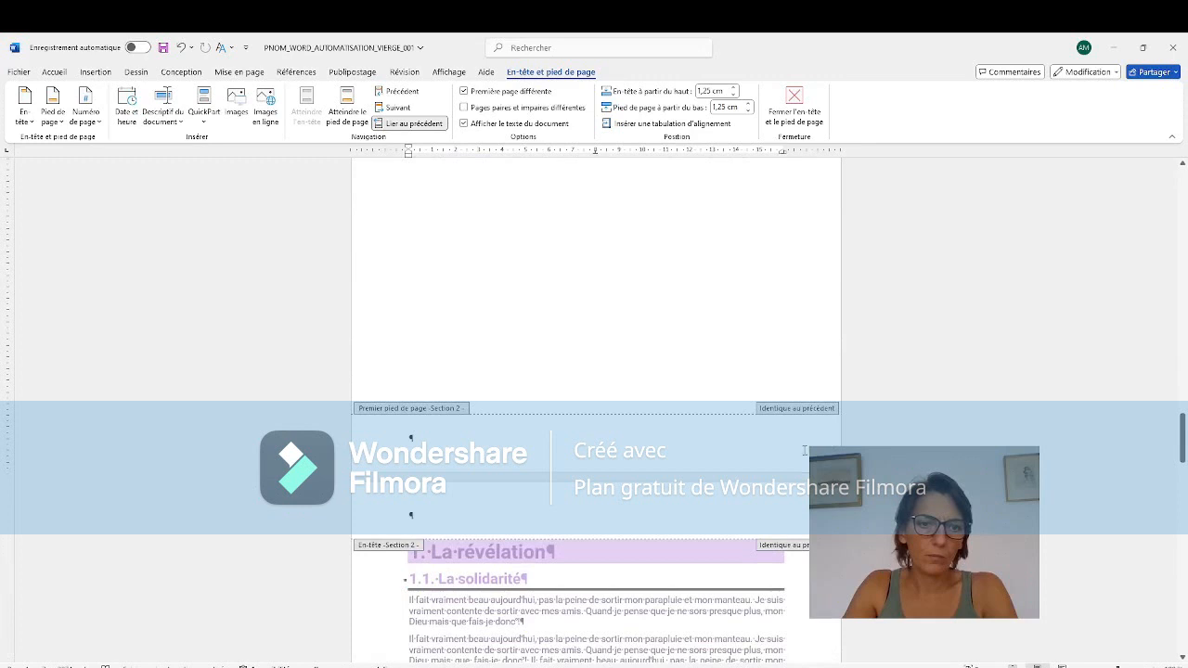
scroll(798, 427, "up", 10)
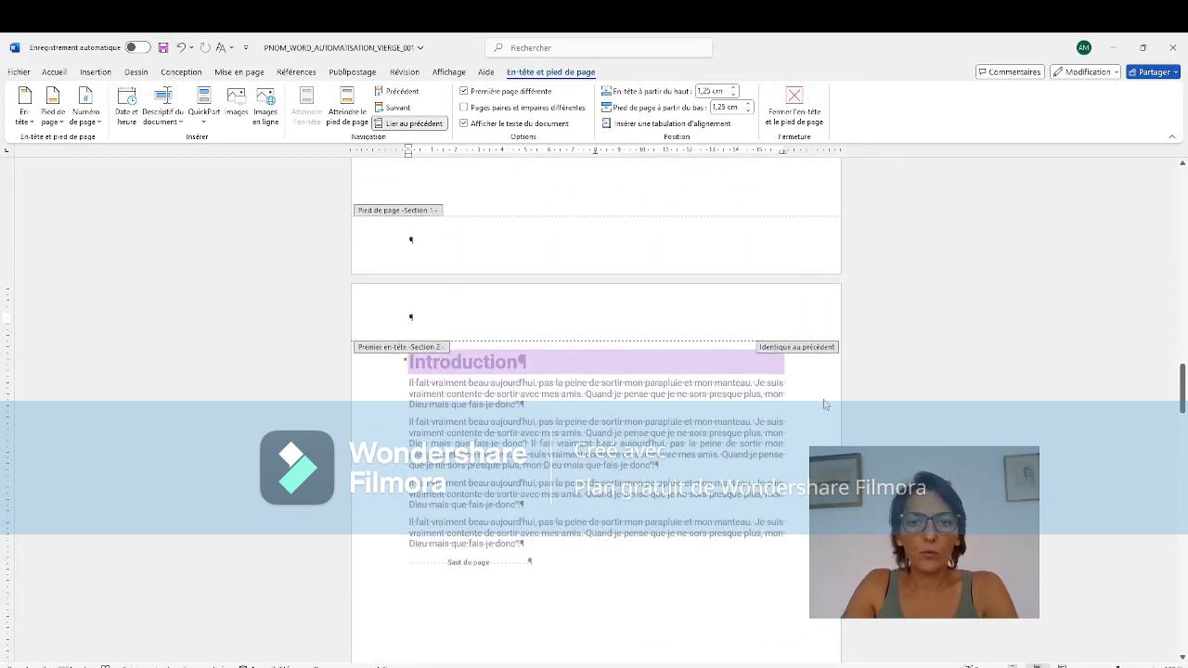
double_click(824, 405)
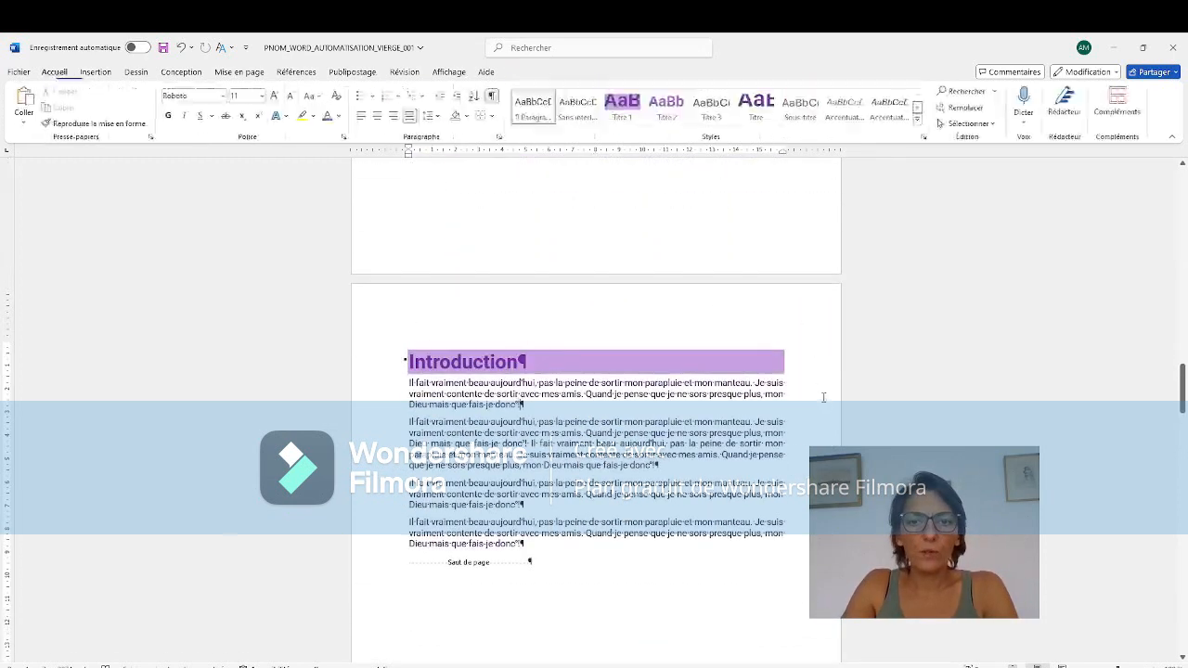
Step: Insert the Vide (3 colonnes) footer on the Introduction page
left_click(89, 74)
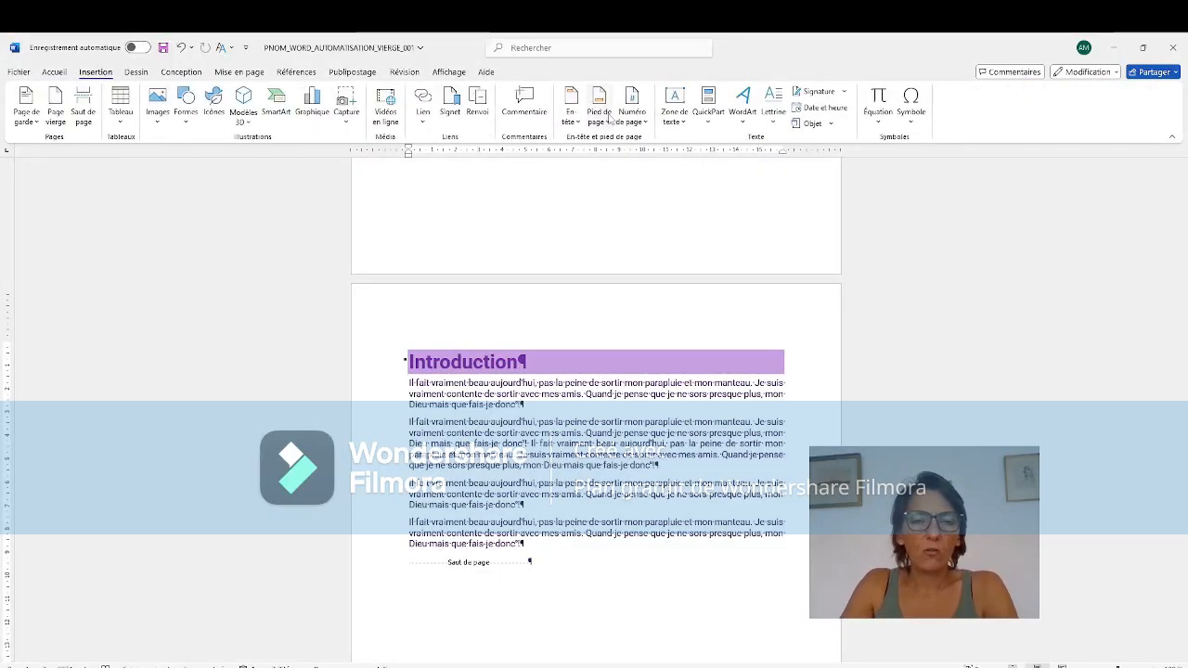
left_click(608, 117)
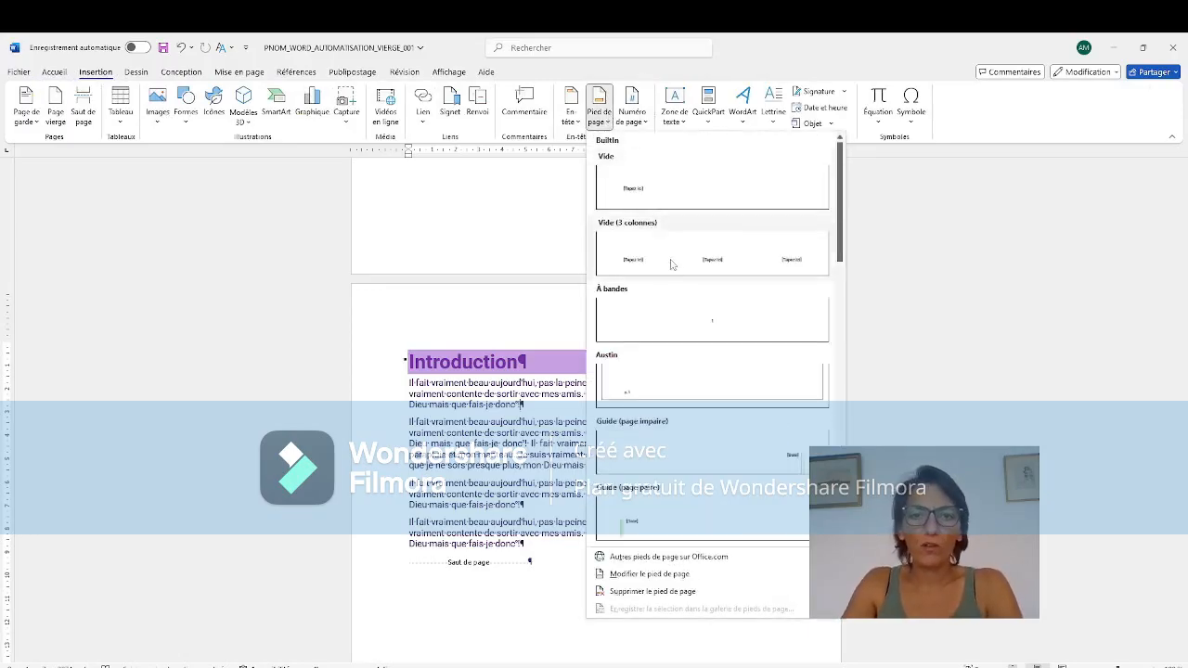
left_click(662, 268)
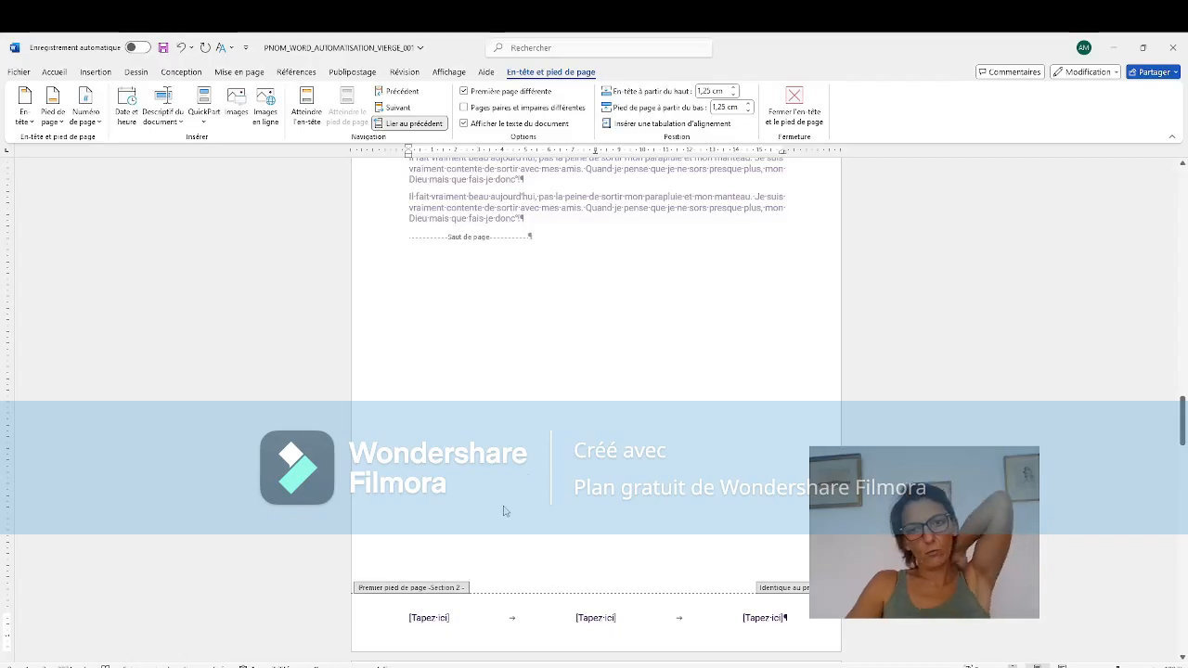
scroll(507, 534, "up", 5)
scroll(512, 531, "down", 1)
scroll(512, 531, "down", 4)
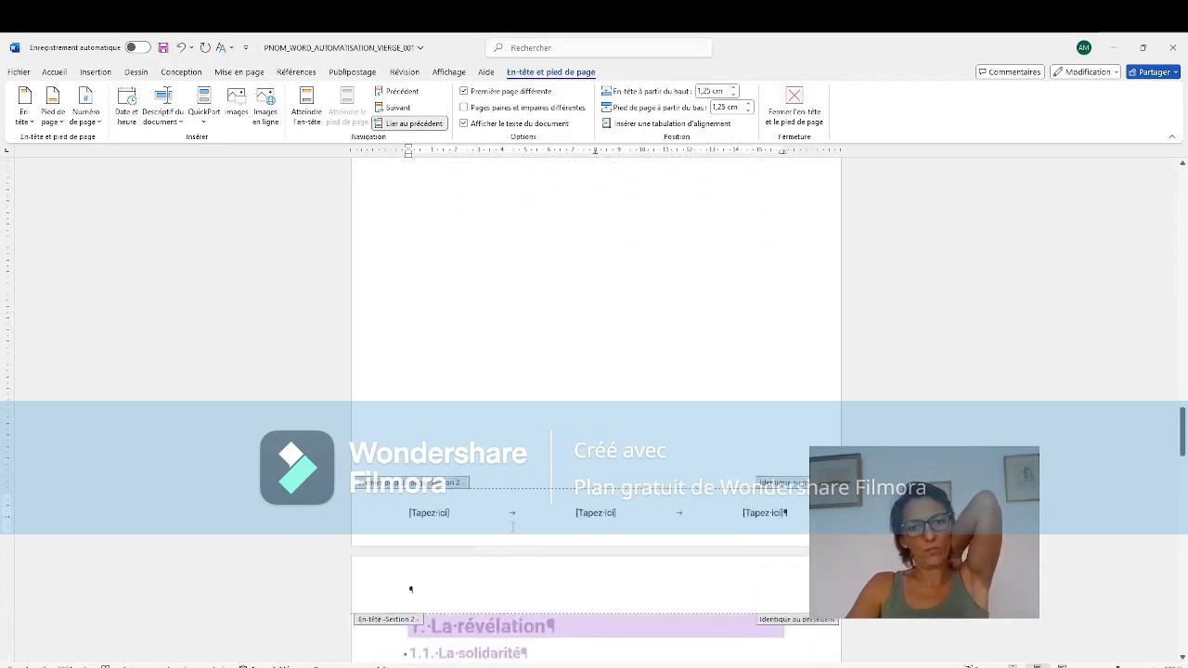
Step: Replace the first placeholder of the Section 2 first-page footer with Rapport d'activité - Campus INISUP
left_click(429, 498)
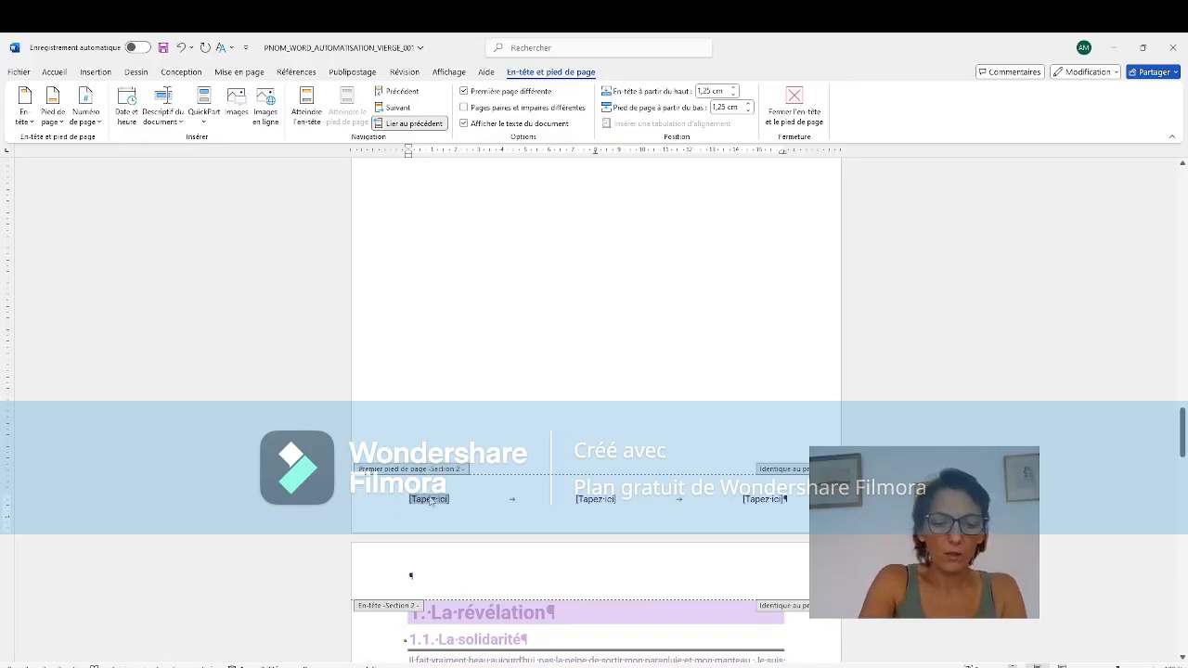
type("Rapport D'ACTIVITE")
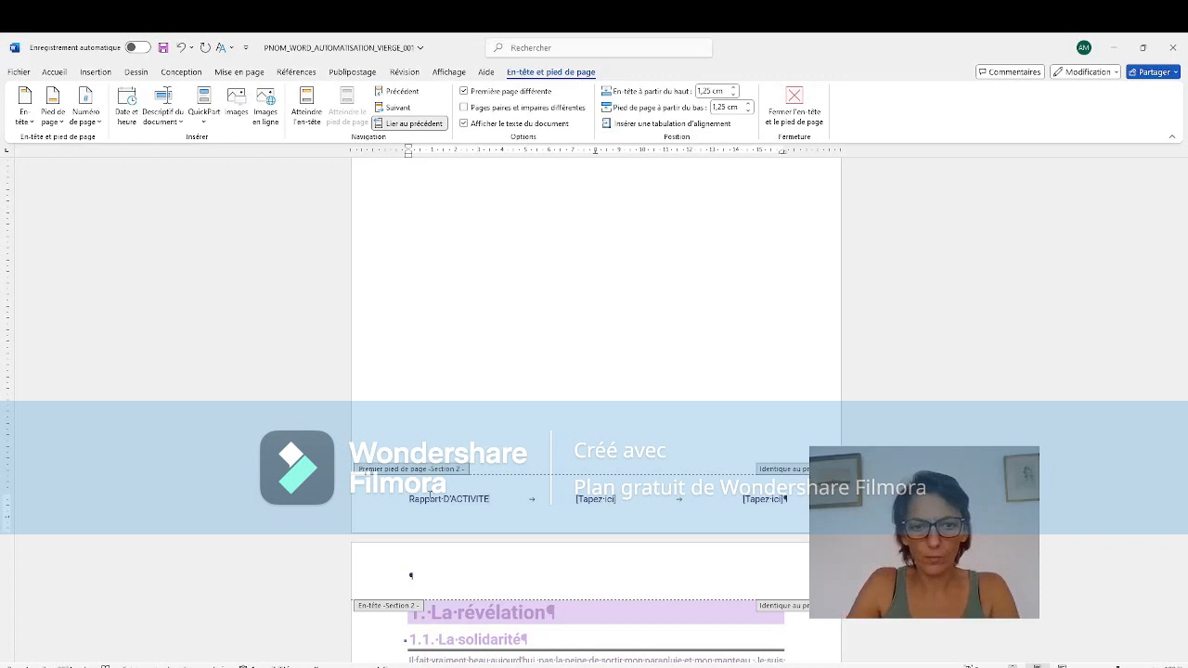
key("BackSpace")
key("BackSpace")
key("BackSpace")
key("BackSpace")
key("BackSpace")
key("BackSpace")
key("BackSpace")
key("BackSpace")
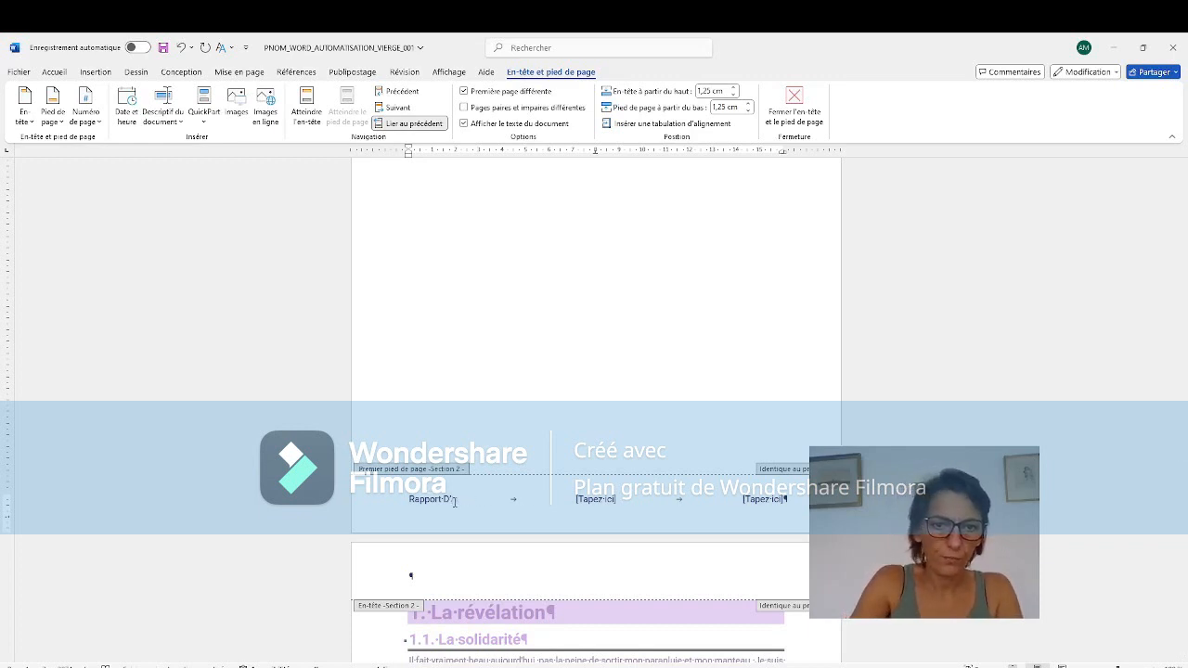
type("'ac")
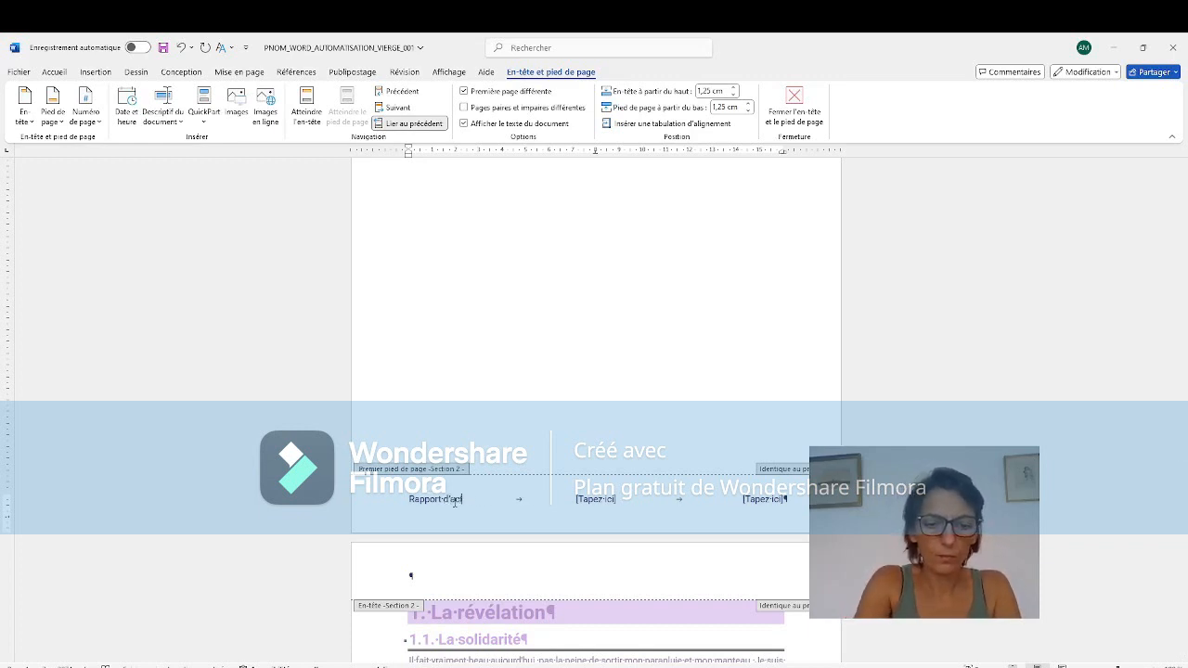
type("tivité")
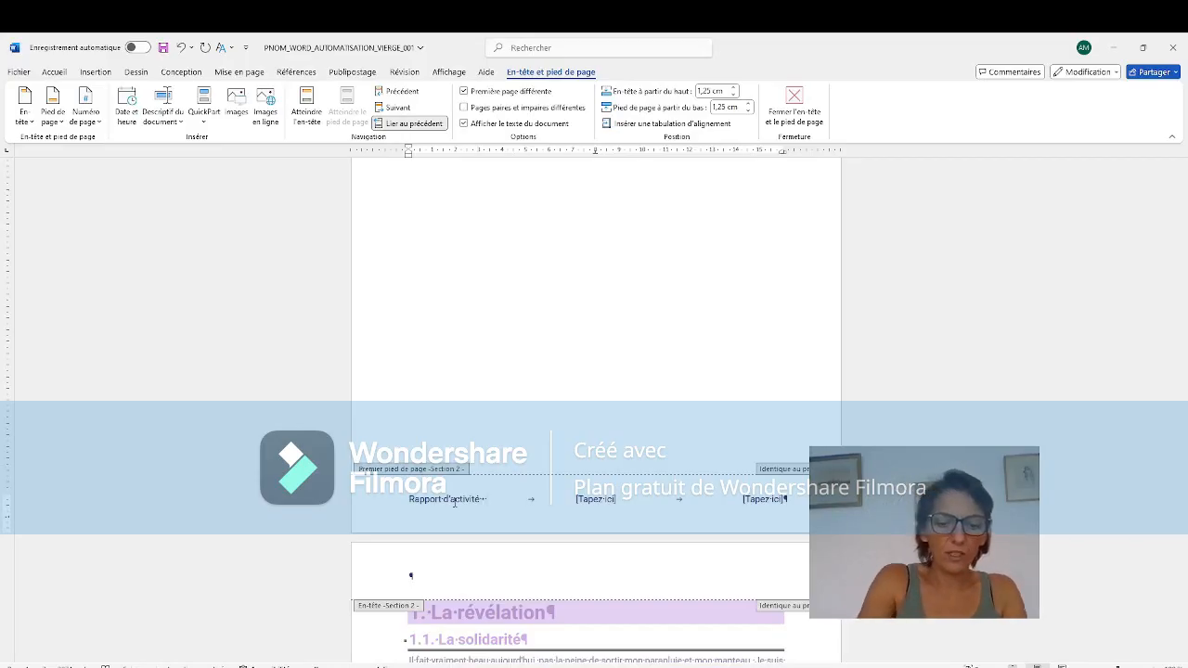
type("CAMPUS:")
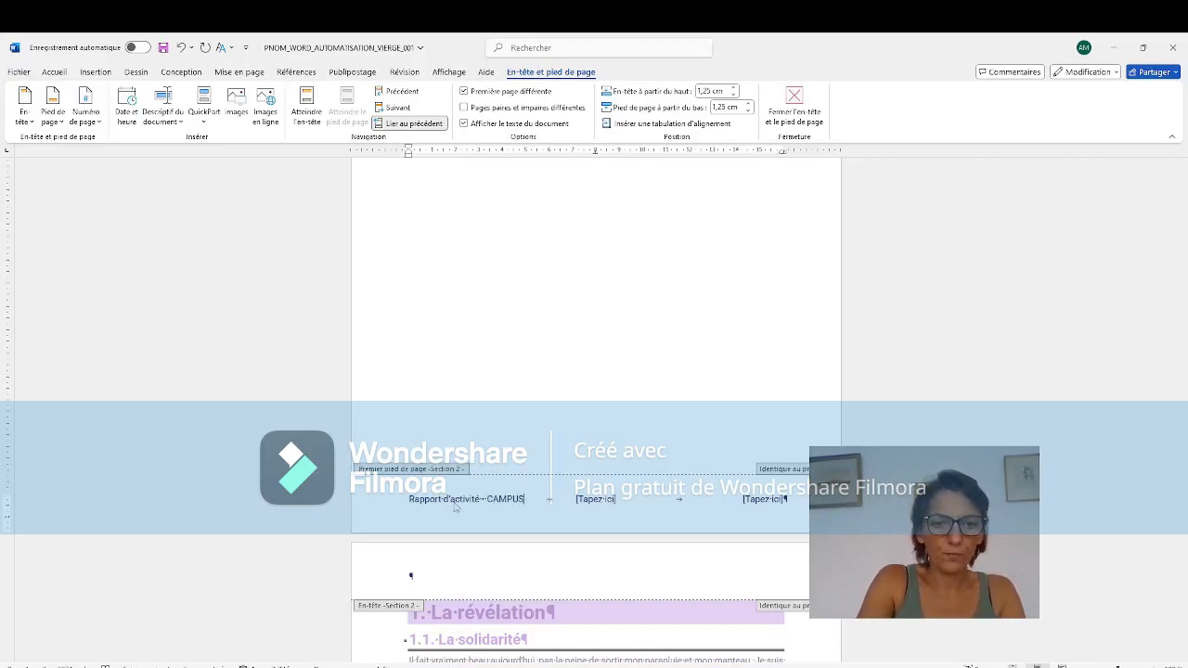
key("BackSpace")
key("BackSpace")
key("BackSpace")
key("BackSpace")
key("BackSpace")
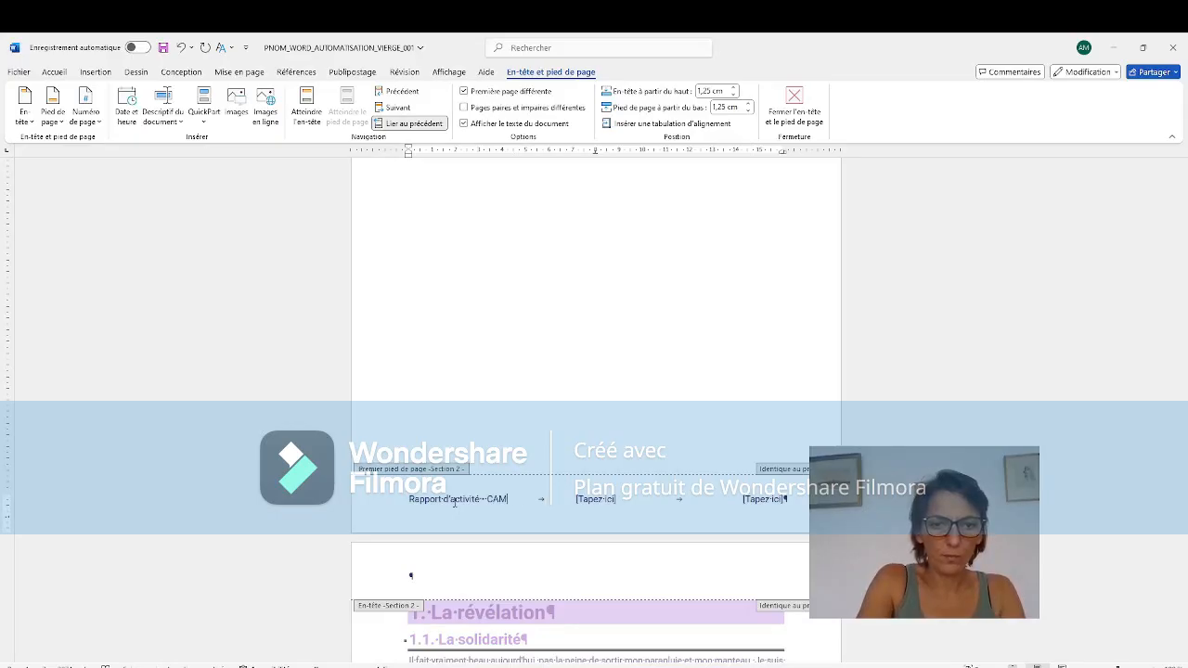
type("ampus INISUP")
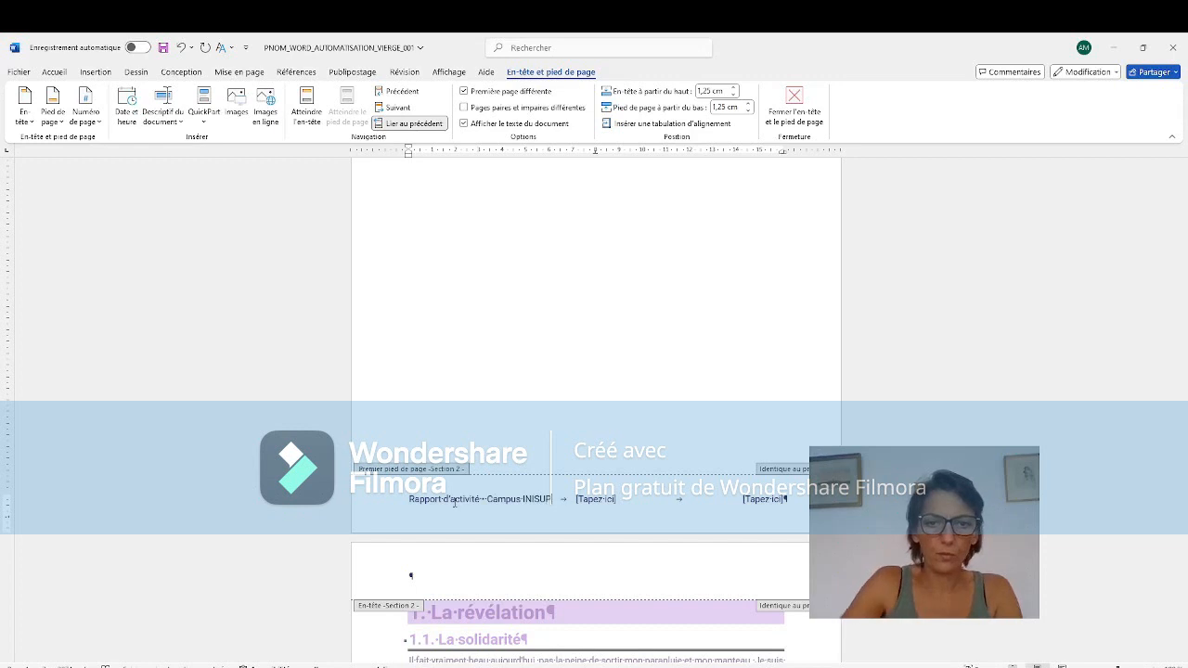
Step: Replace the middle footer placeholder with Année 2023 and the last one with Page n° :
left_click(601, 501)
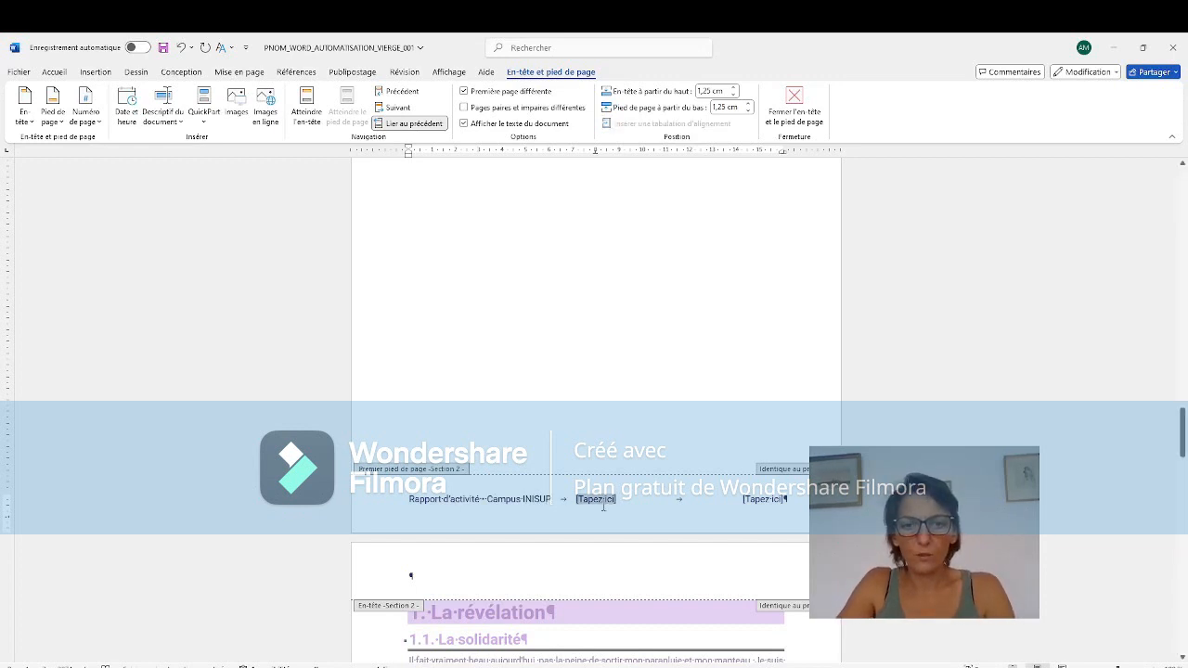
type("Année 20")
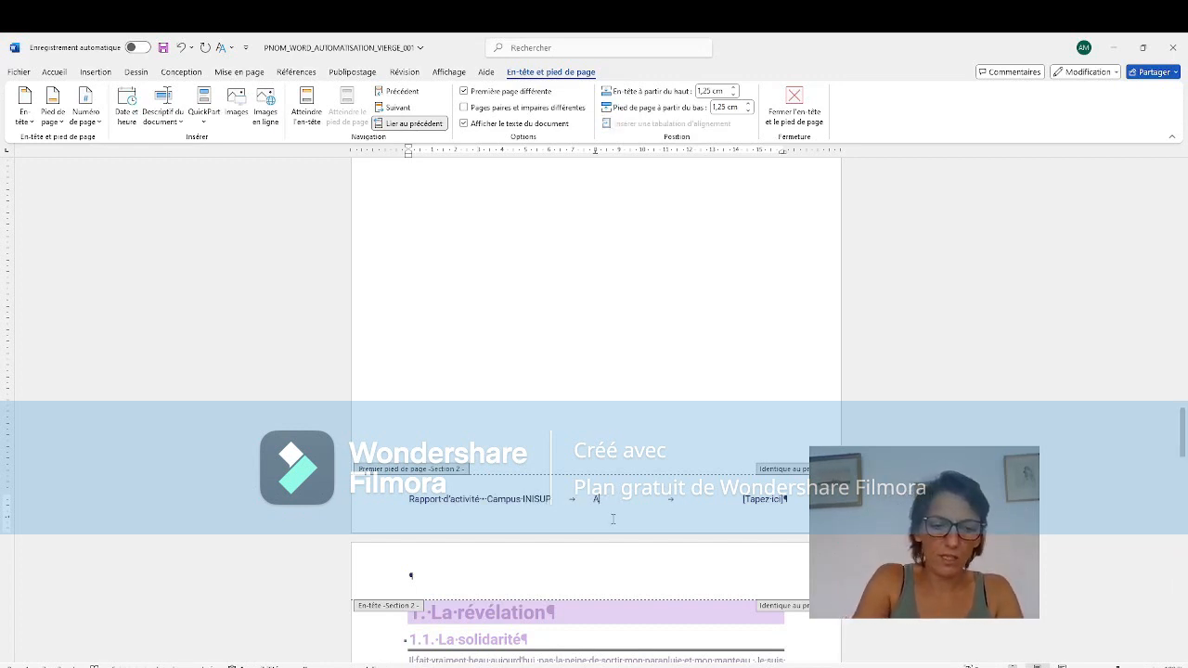
type("23")
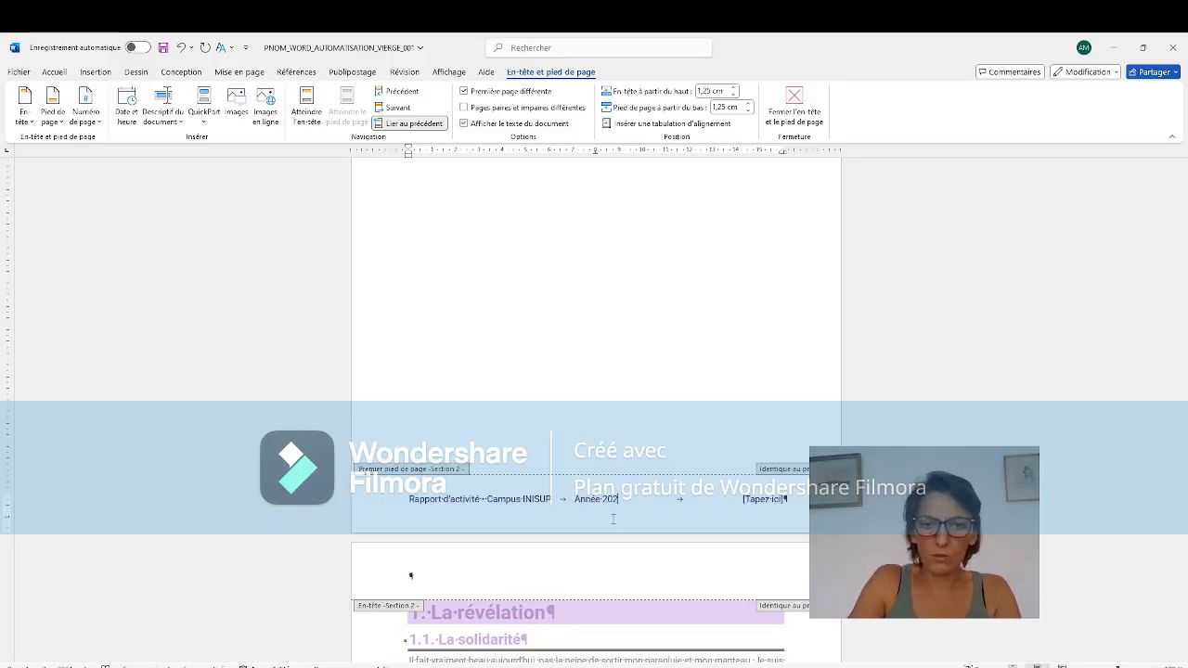
left_click(763, 499)
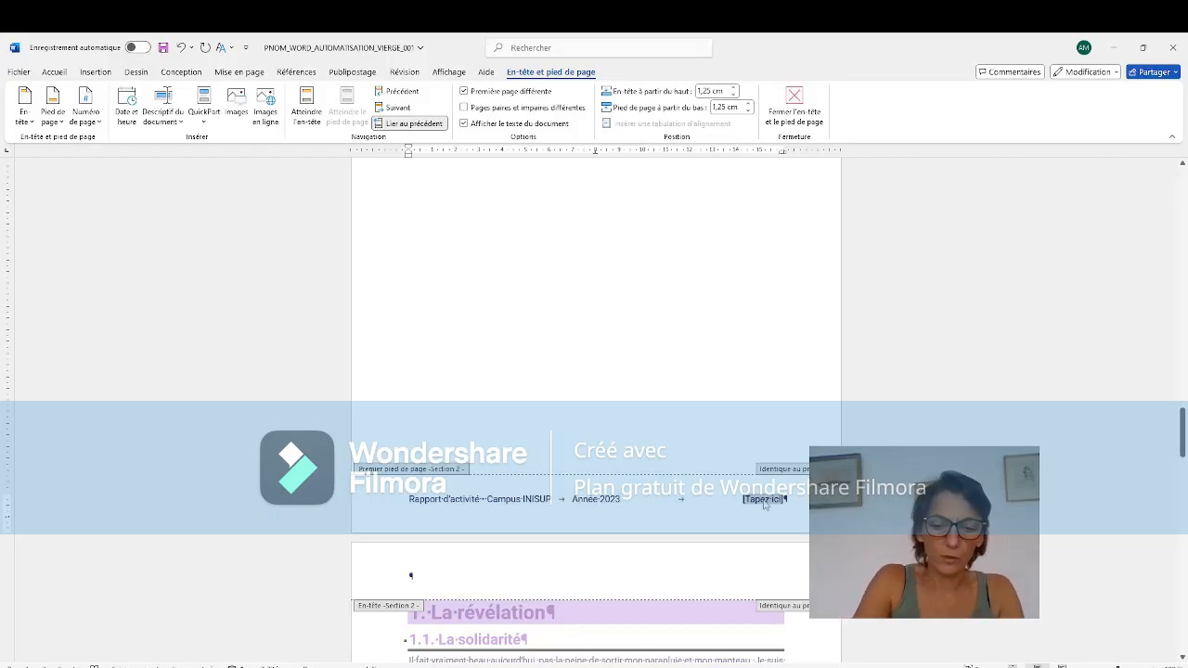
type("Page")
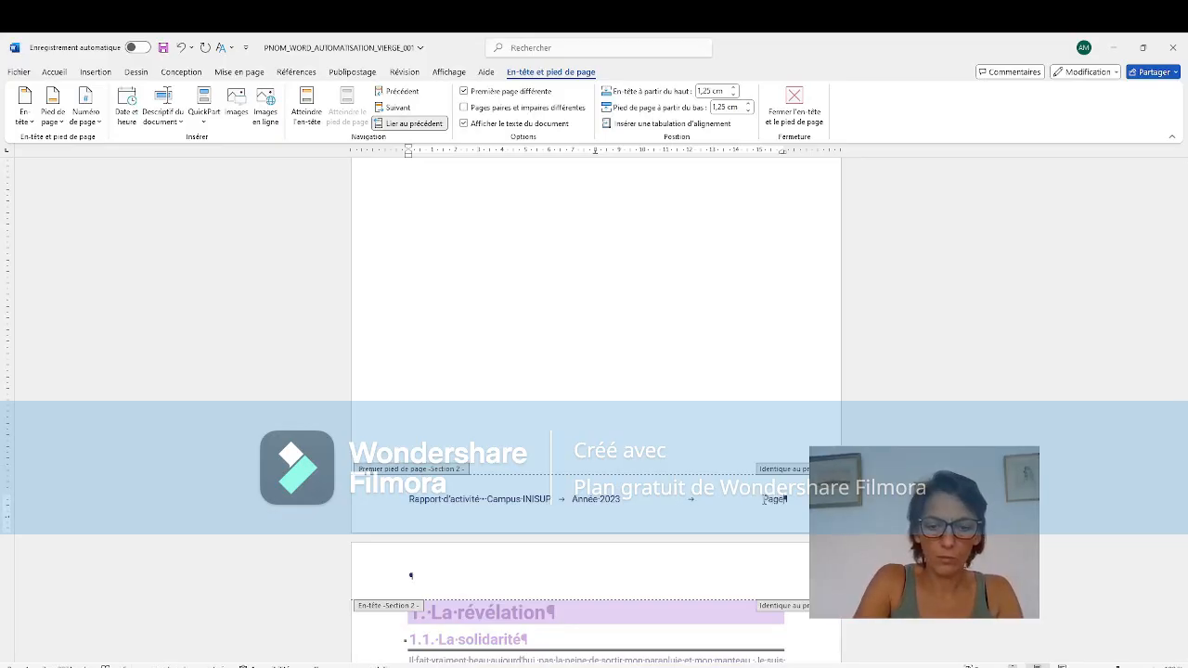
type(" n°")
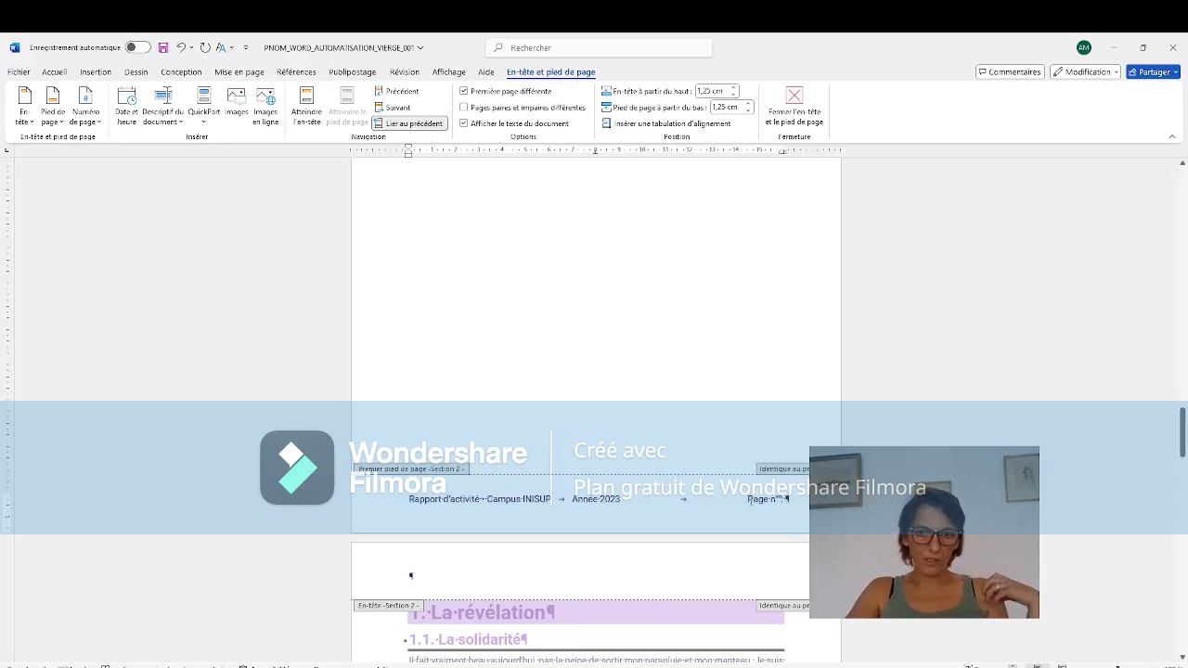
Step: Hide the formatting marks and insert a Numéro normal page number at the current position, after Page n° : in the footer
left_click(52, 72)
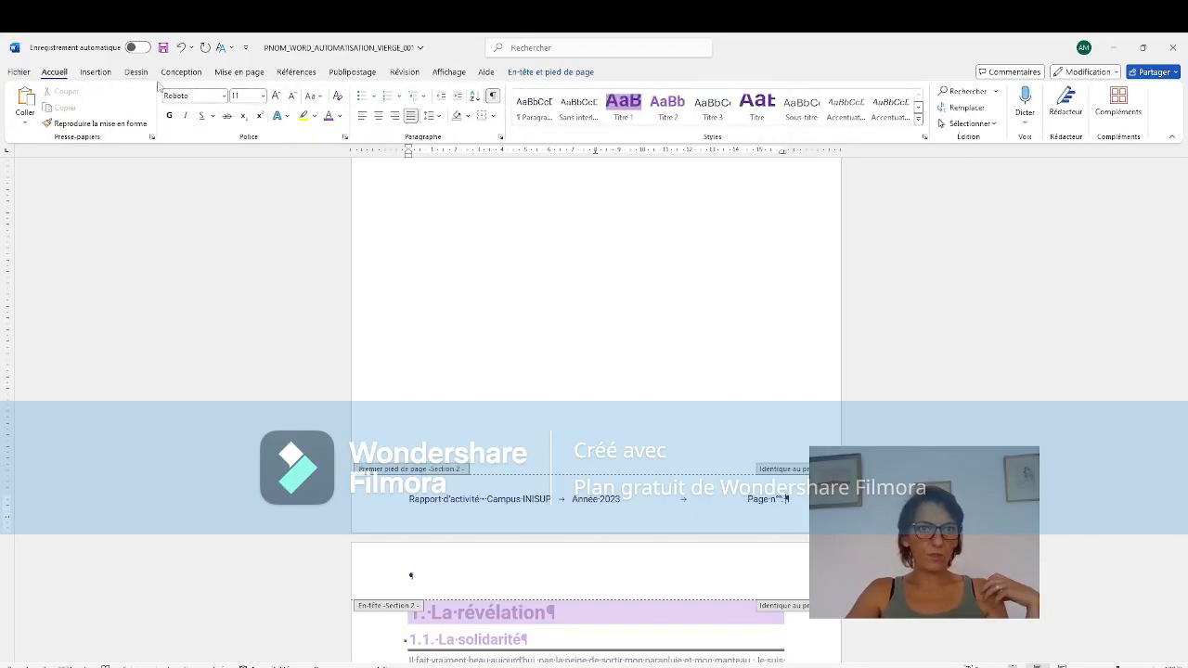
left_click(493, 97)
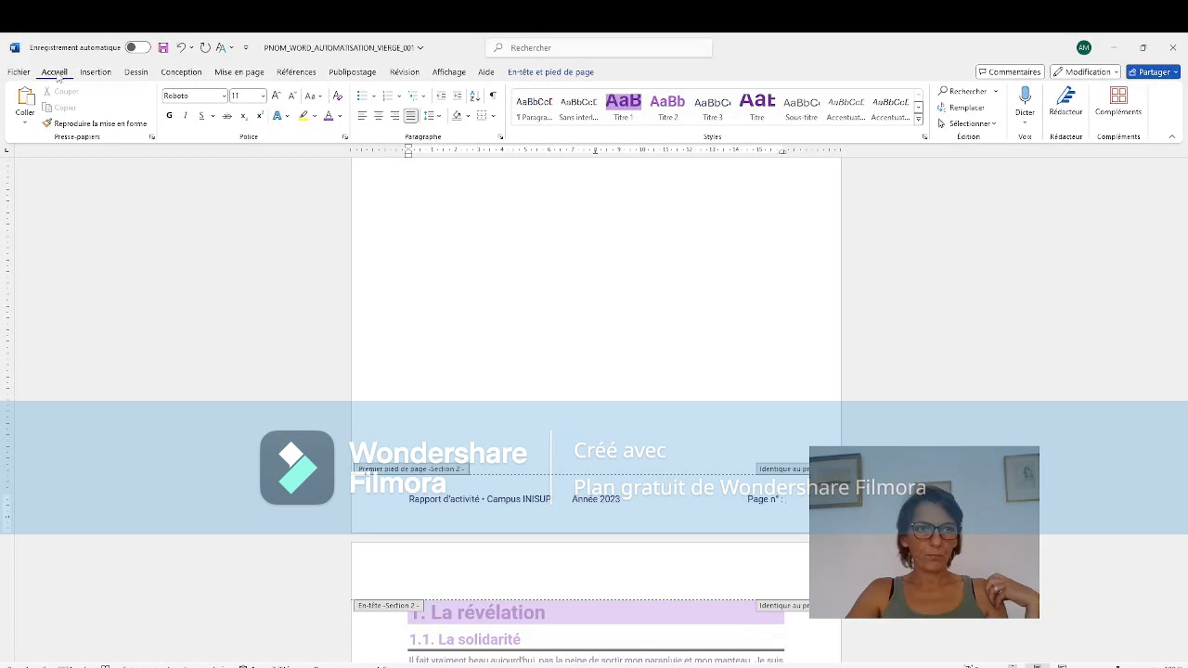
left_click(519, 74)
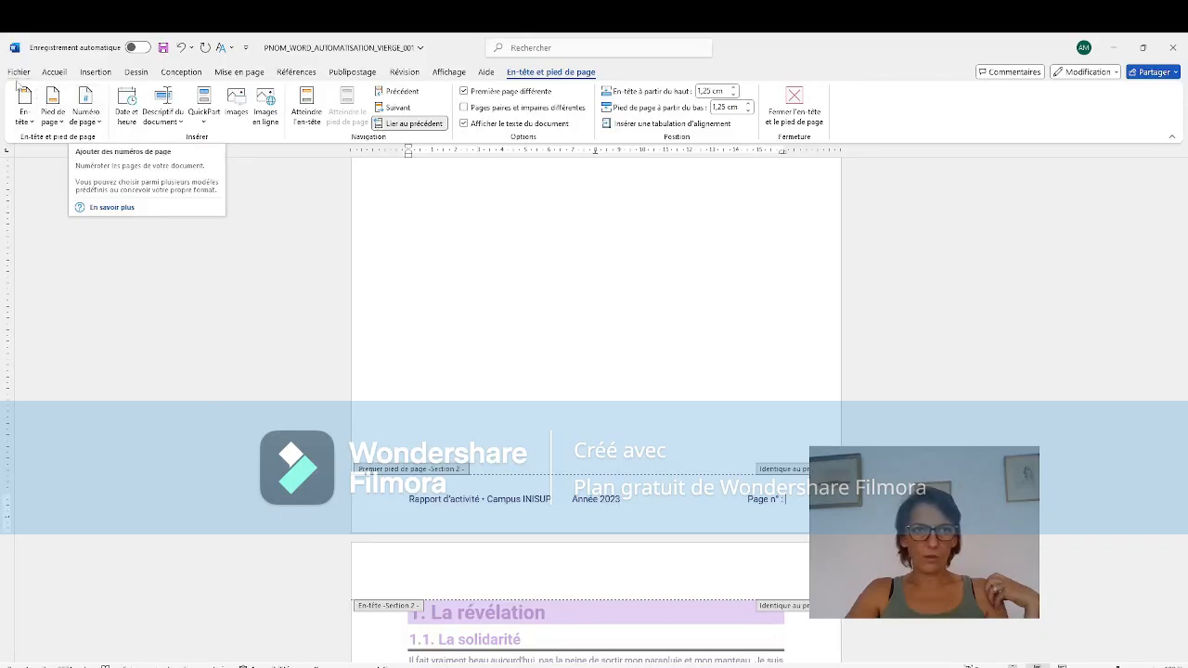
left_click(94, 72)
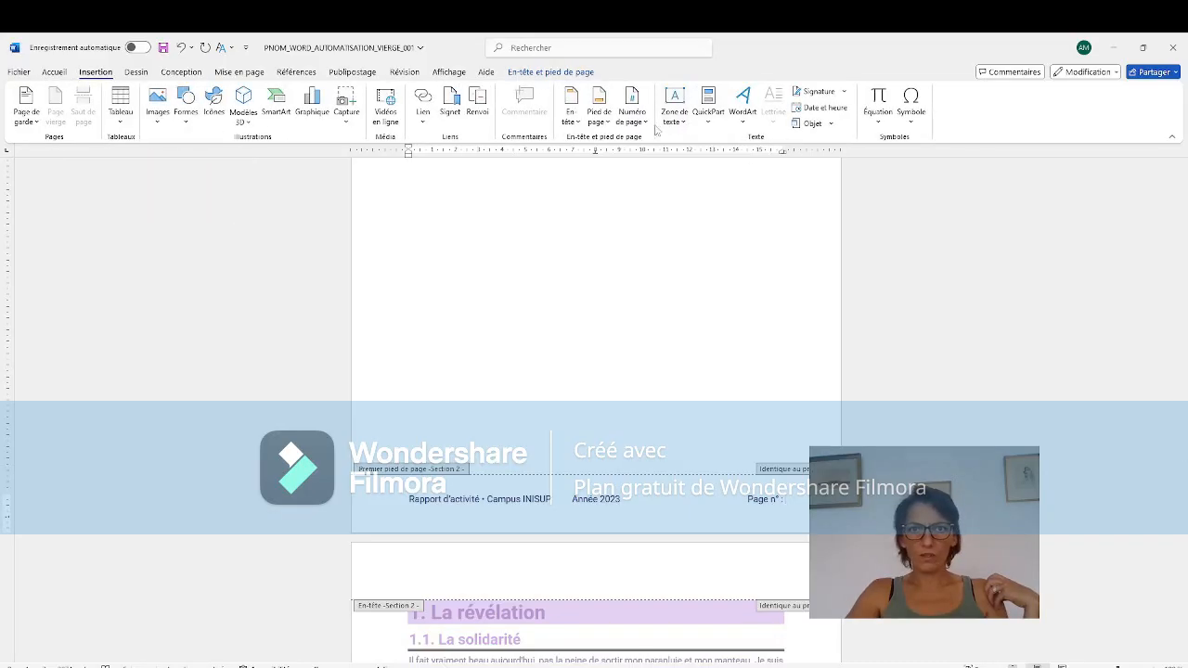
left_click(632, 109)
mouse_move(694, 196)
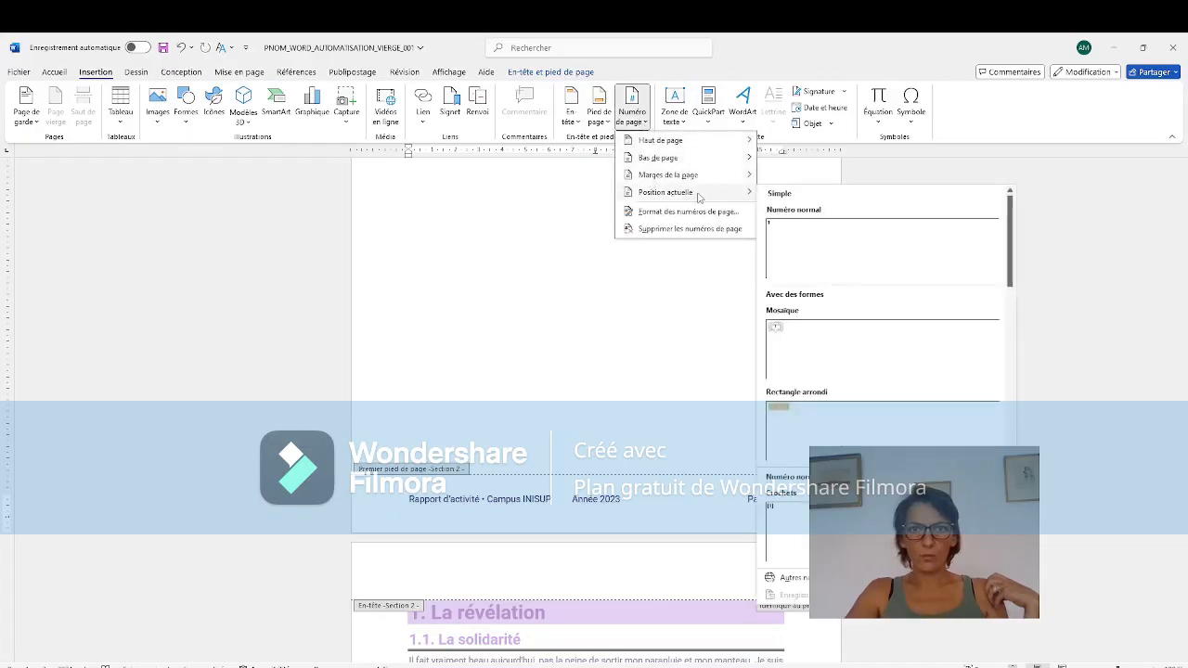
left_click(787, 231)
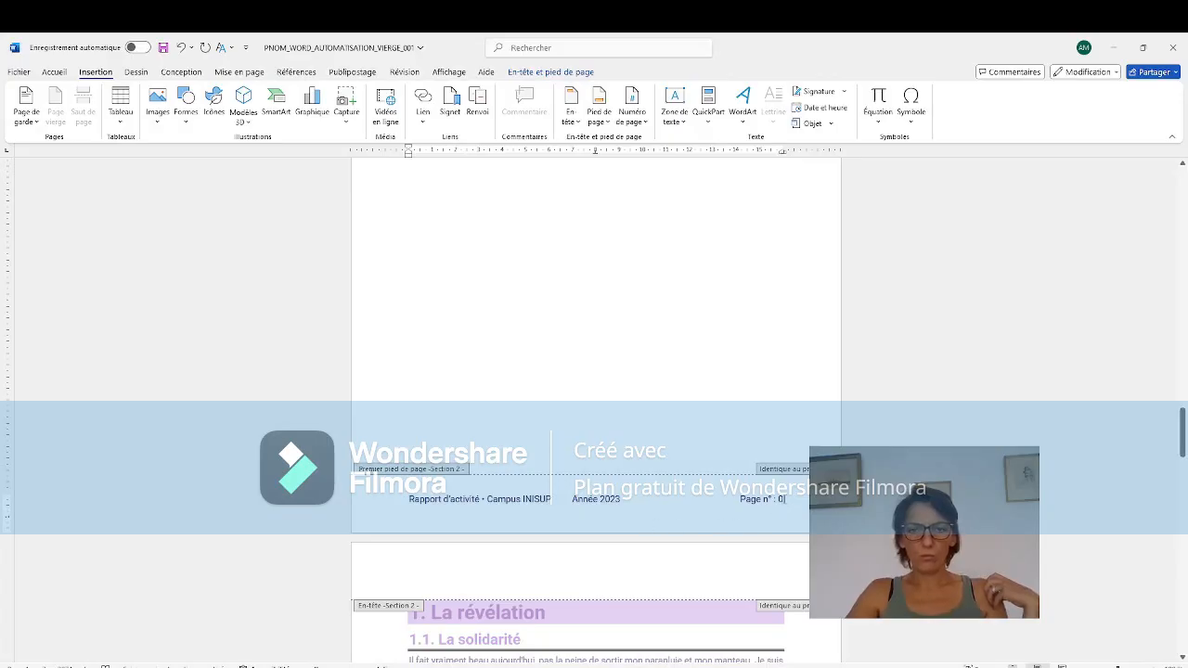
Step: Set the footer's page numbering in Section 2 to start from 1
right_click(781, 499)
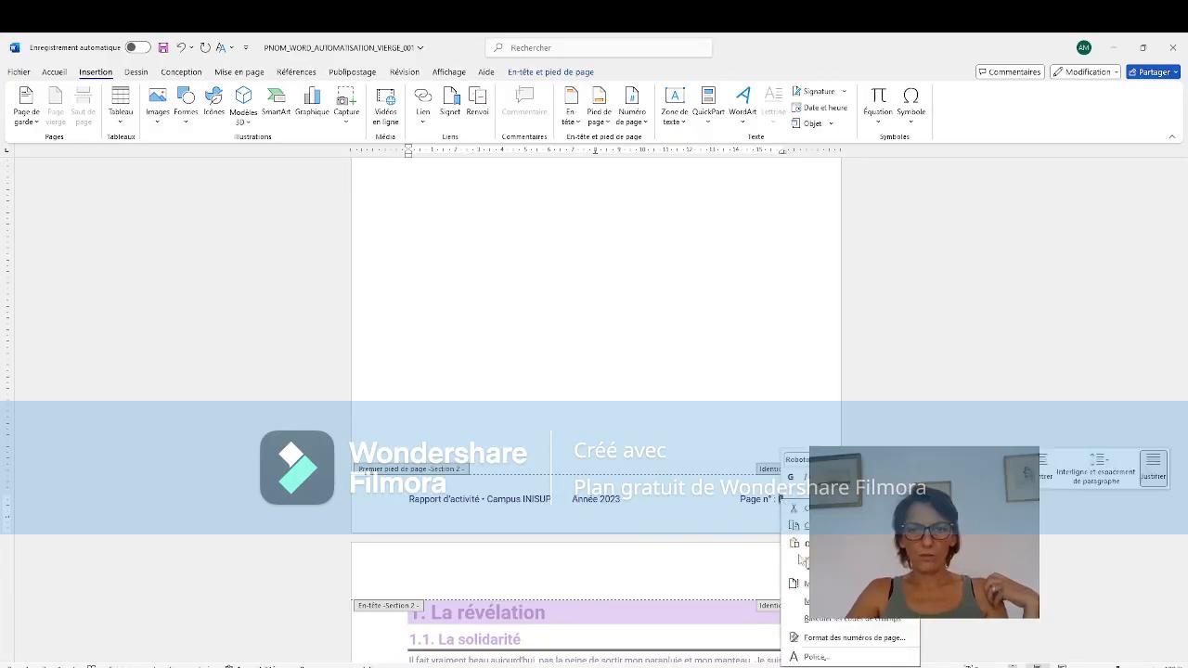
left_click(830, 638)
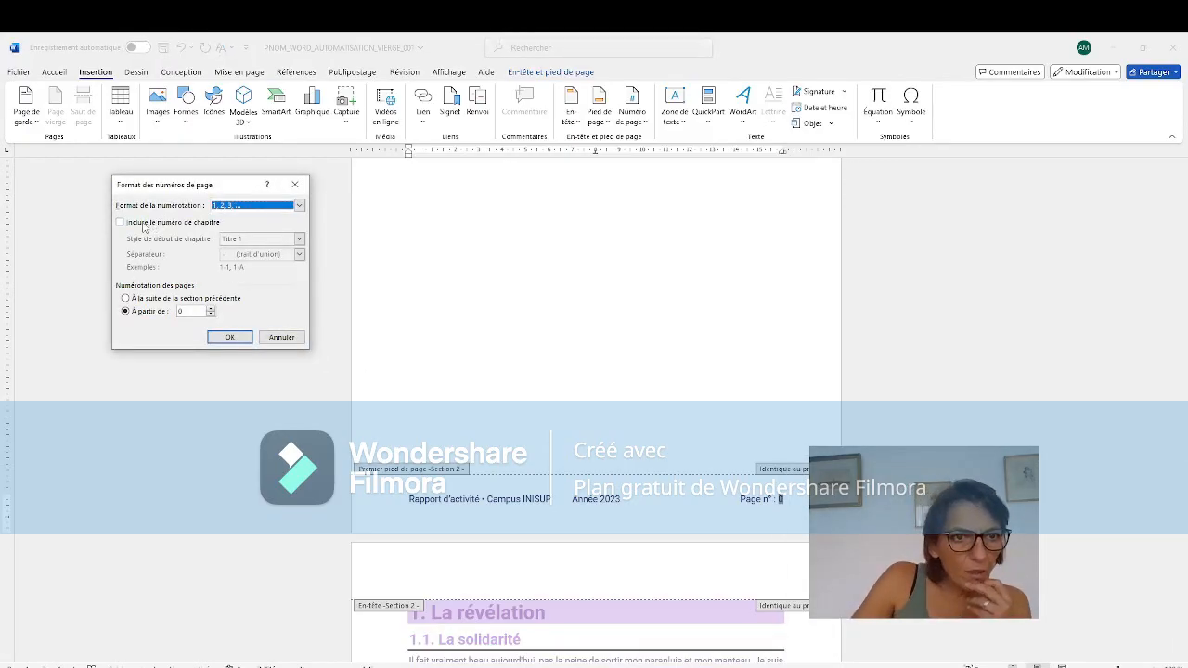
left_click(211, 308)
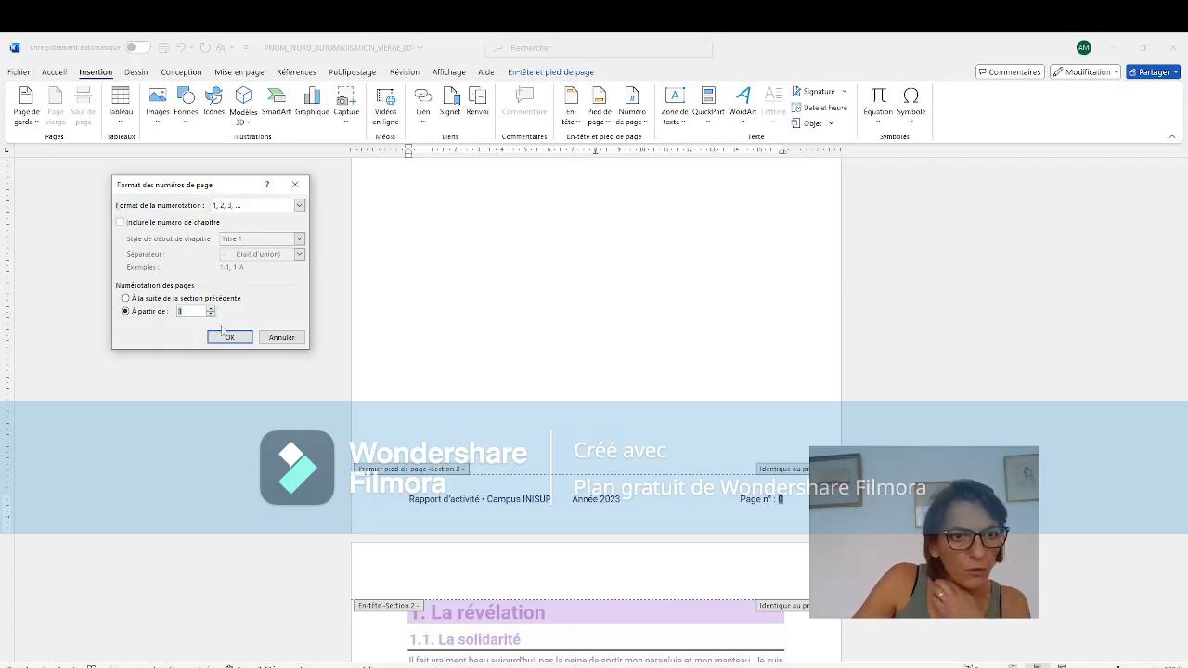
left_click(227, 336)
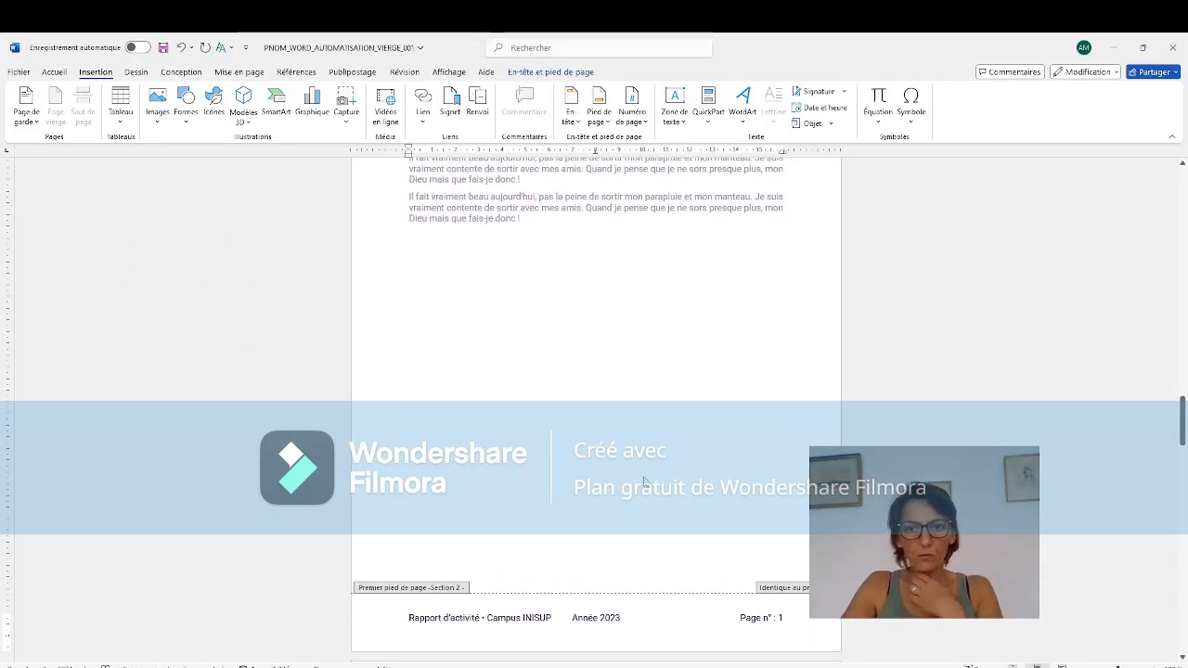
Step: Return to the document body and update the fields of the table of contents to reflect the new page numbering
scroll(643, 480, "up", 10)
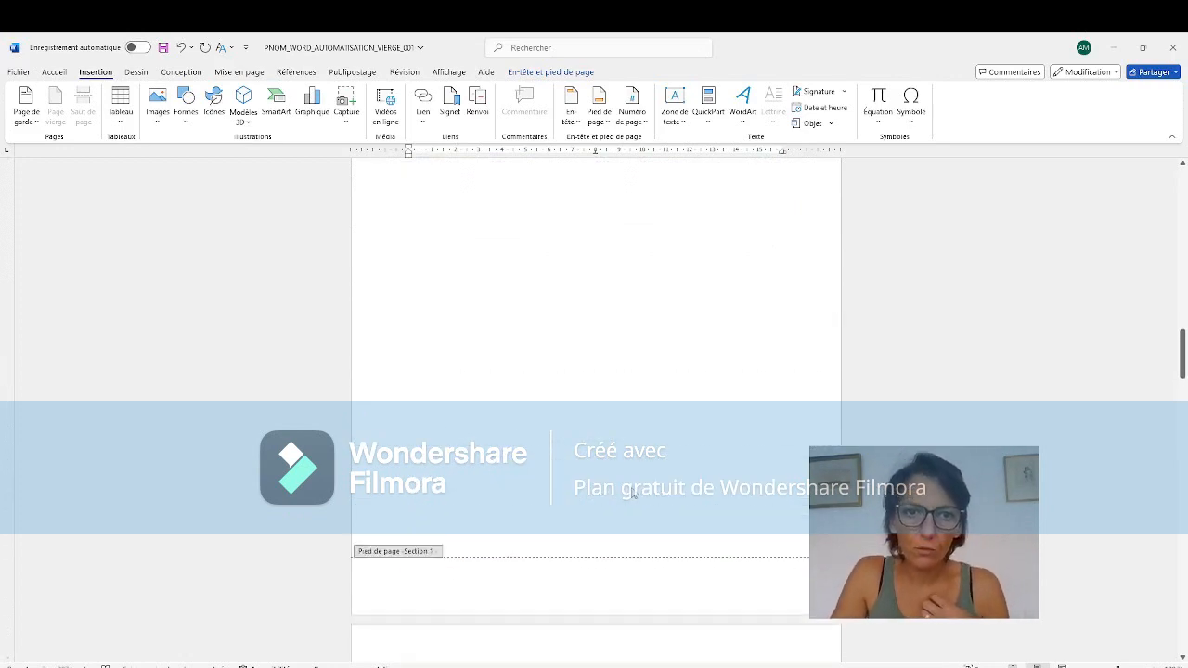
scroll(631, 495, "up", 5)
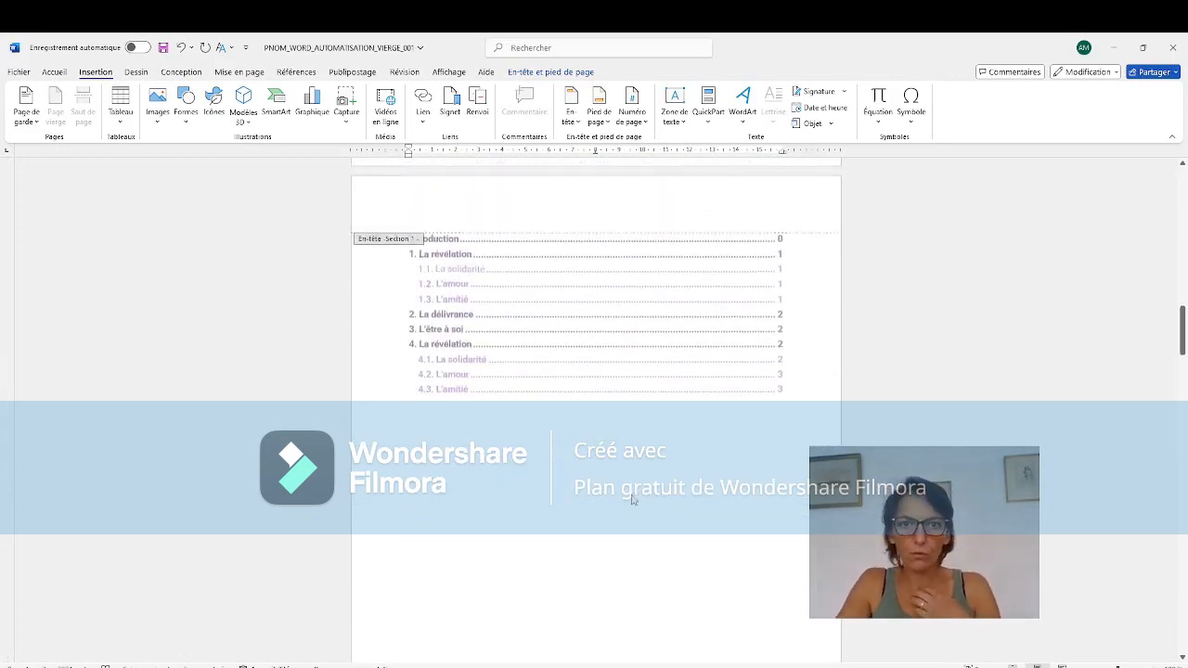
double_click(529, 302)
left_click(568, 279)
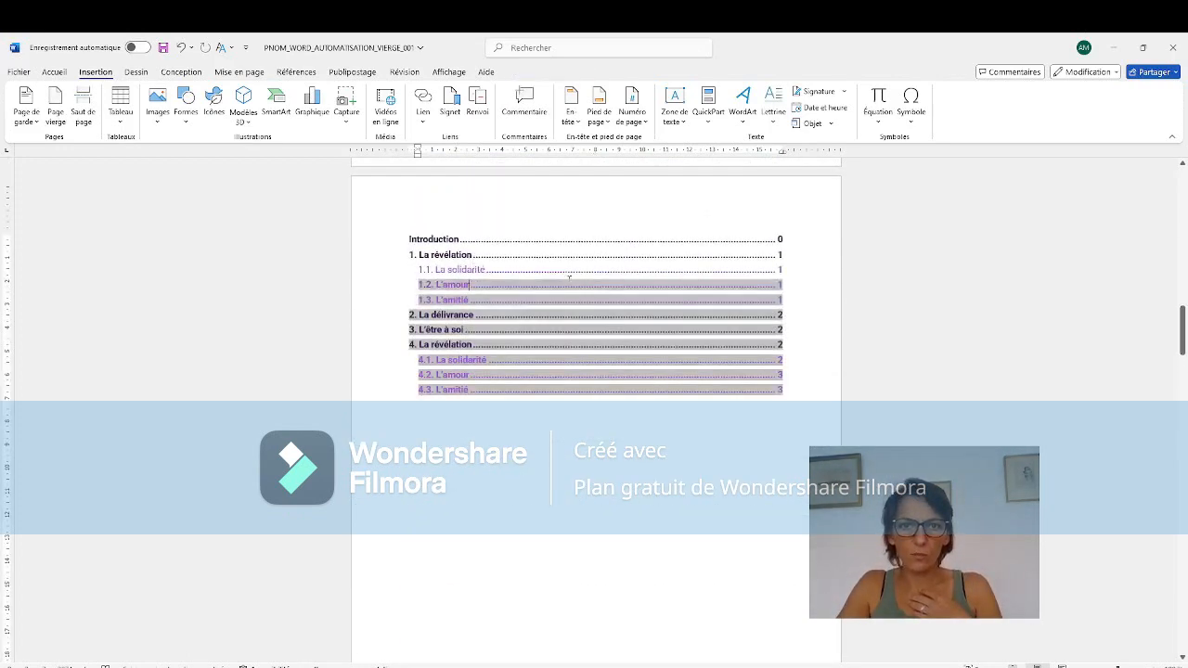
right_click(569, 278)
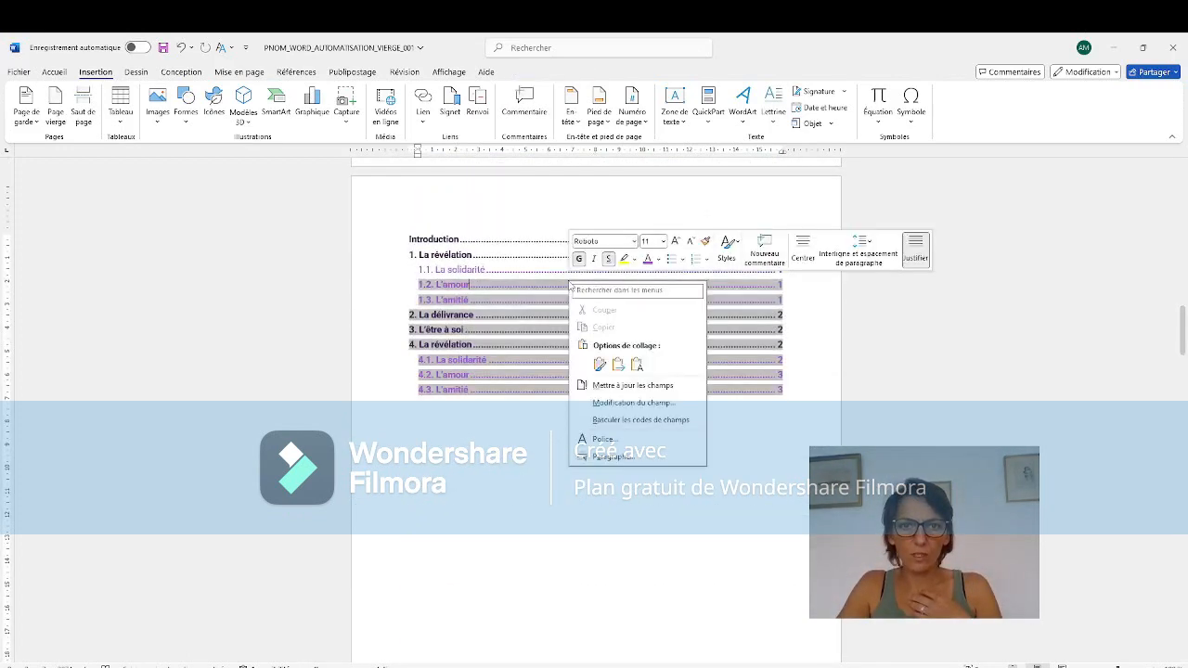
left_click(624, 385)
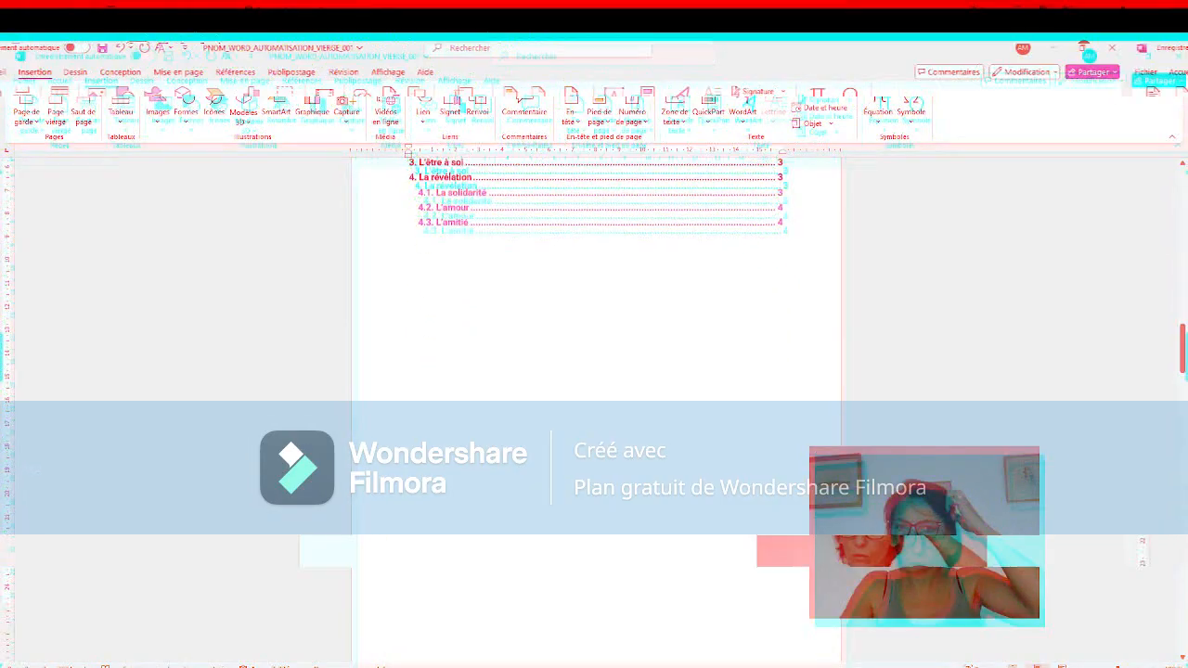